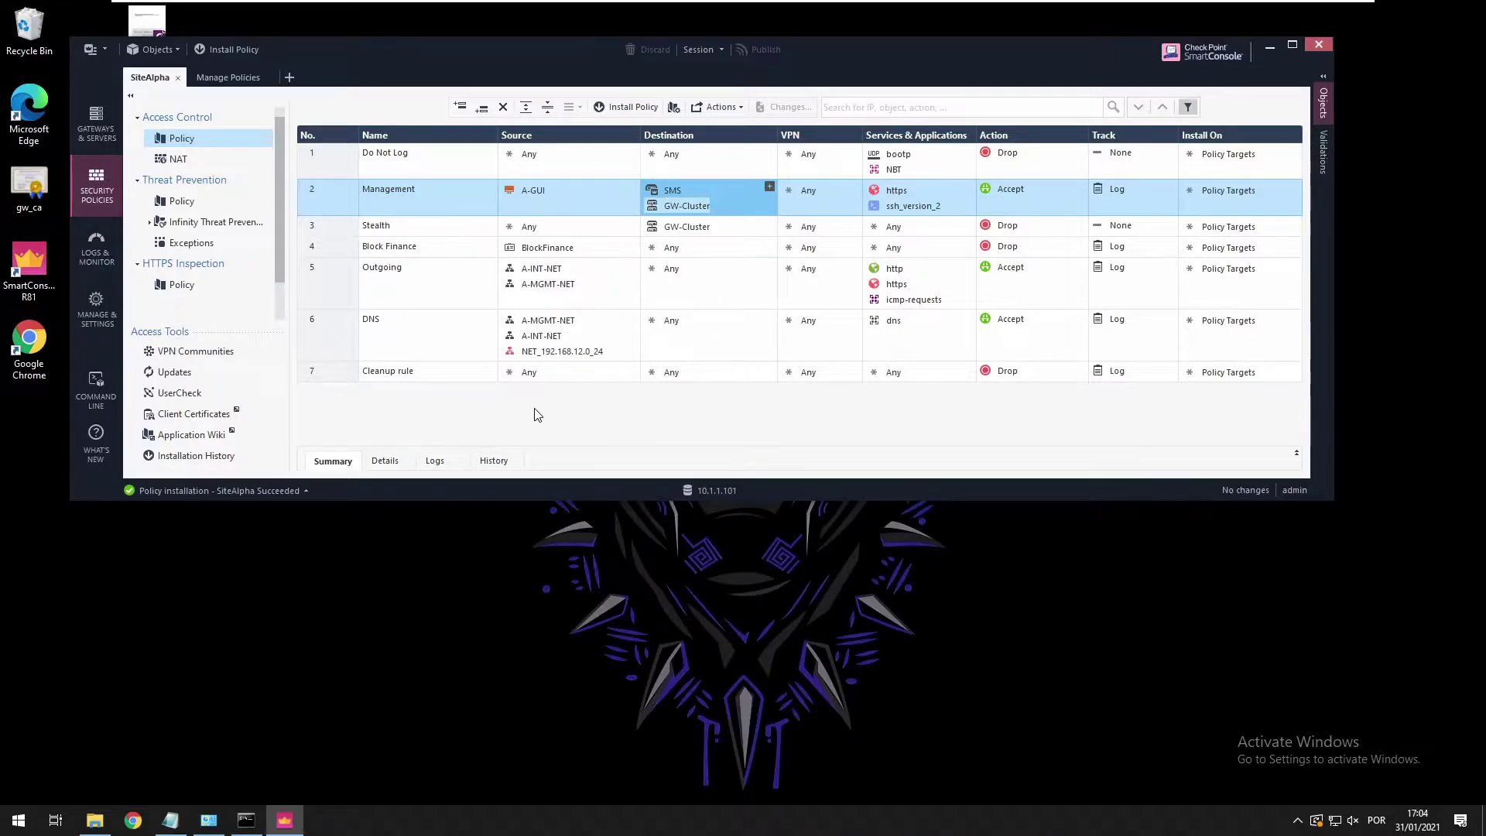
# Select the Outgoing rule in the SiteAlpha policy to inspect it
pyautogui.click(416, 277)
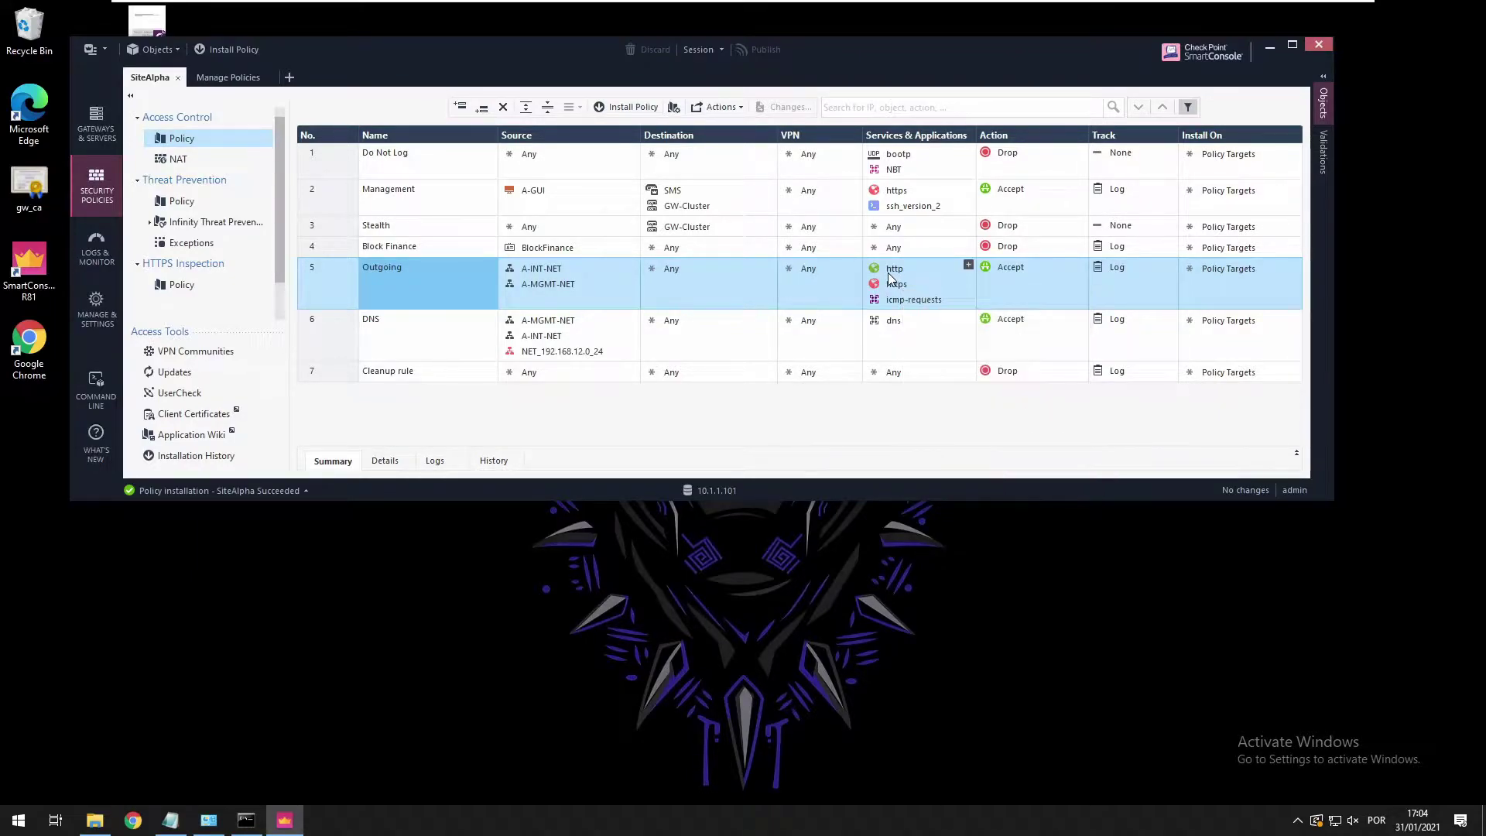
pyautogui.moveTo(896, 277)
pyautogui.moveTo(919, 305)
# Turn on the Content Awareness blade in GW-Cluster's properties and confirm
pyautogui.doubleClick(676, 229)
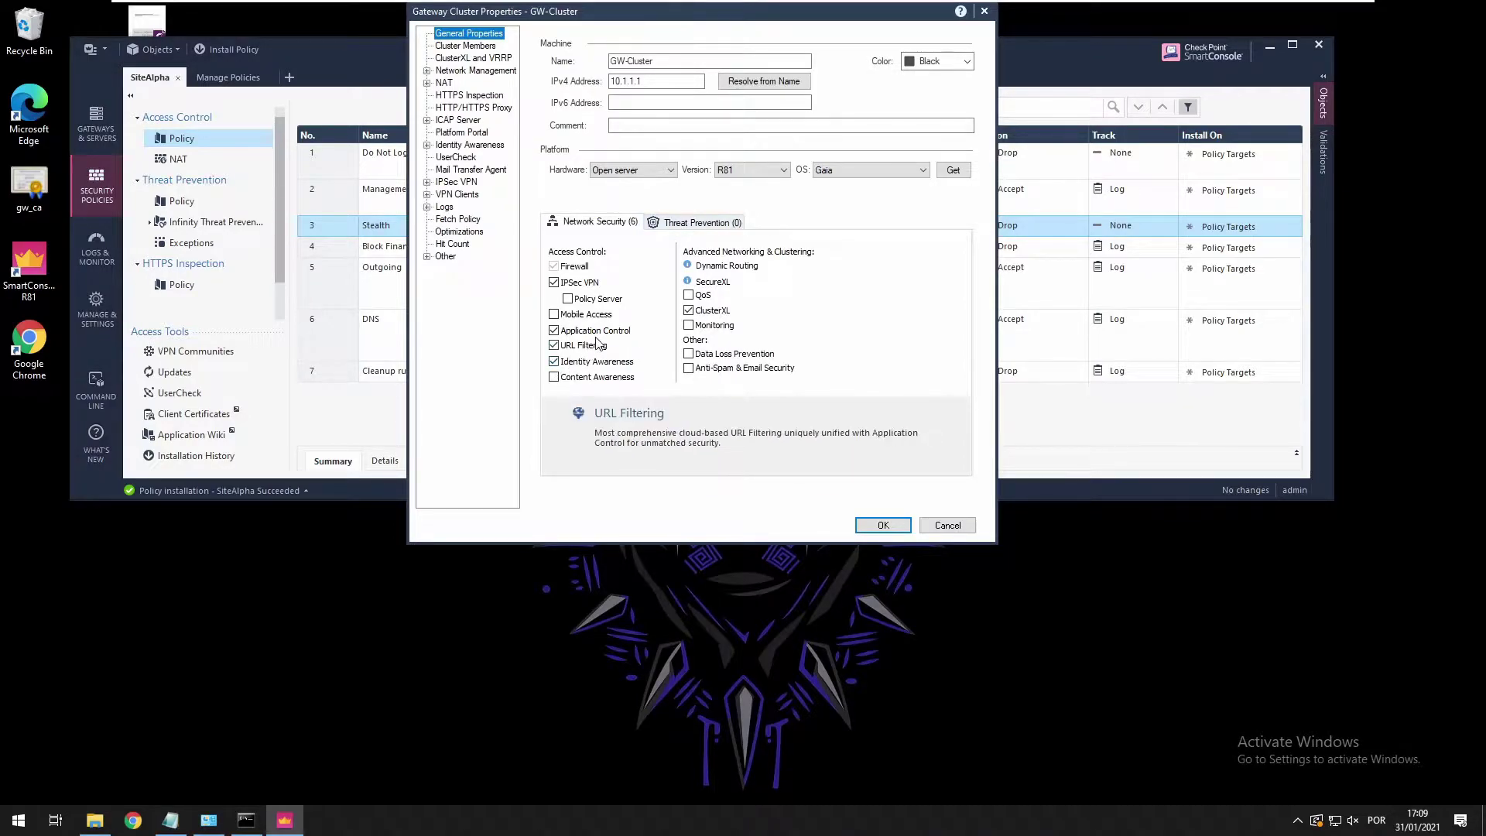
pyautogui.click(602, 385)
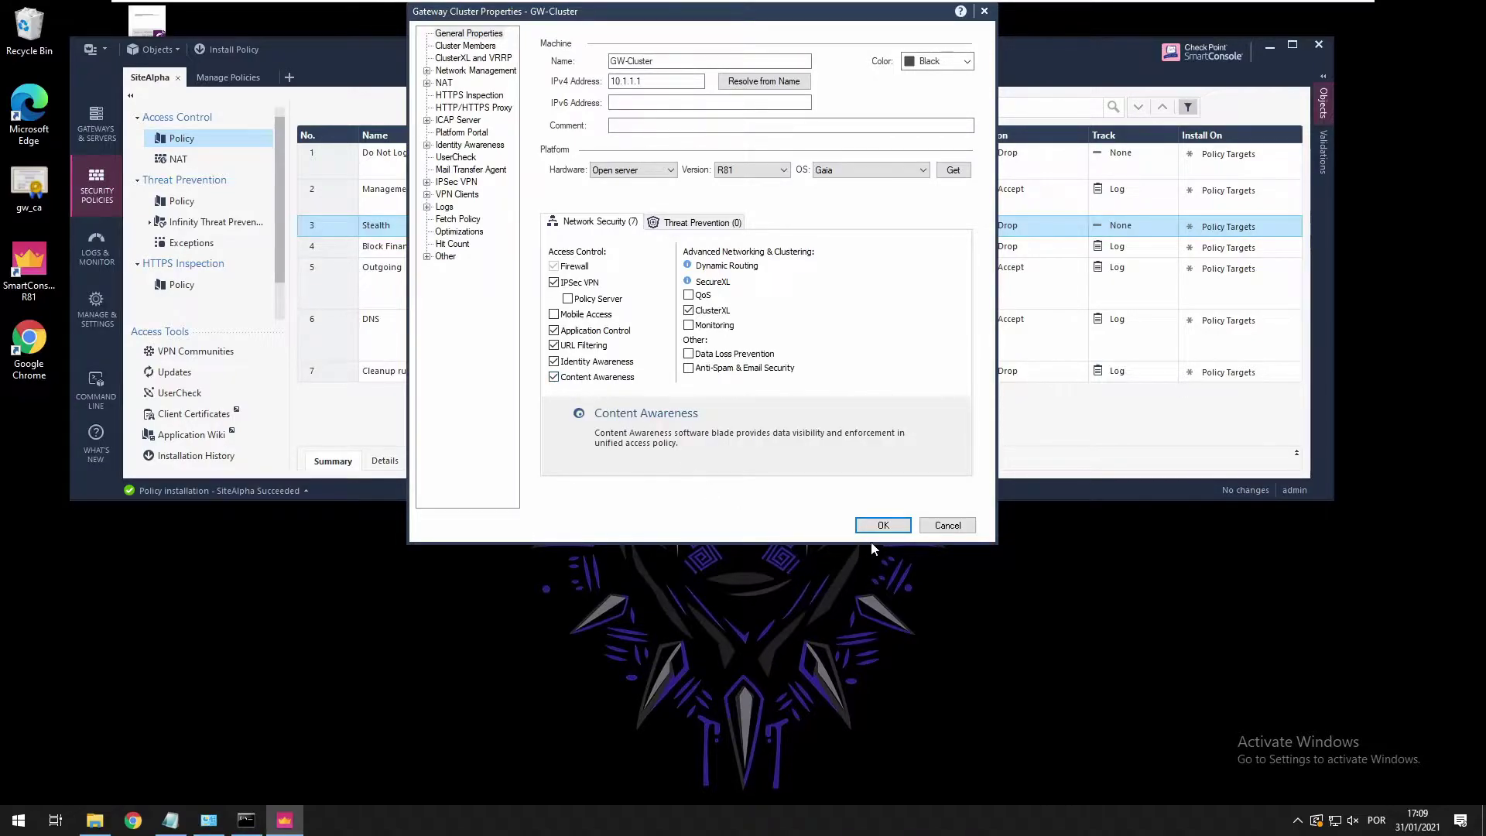
pyautogui.click(883, 525)
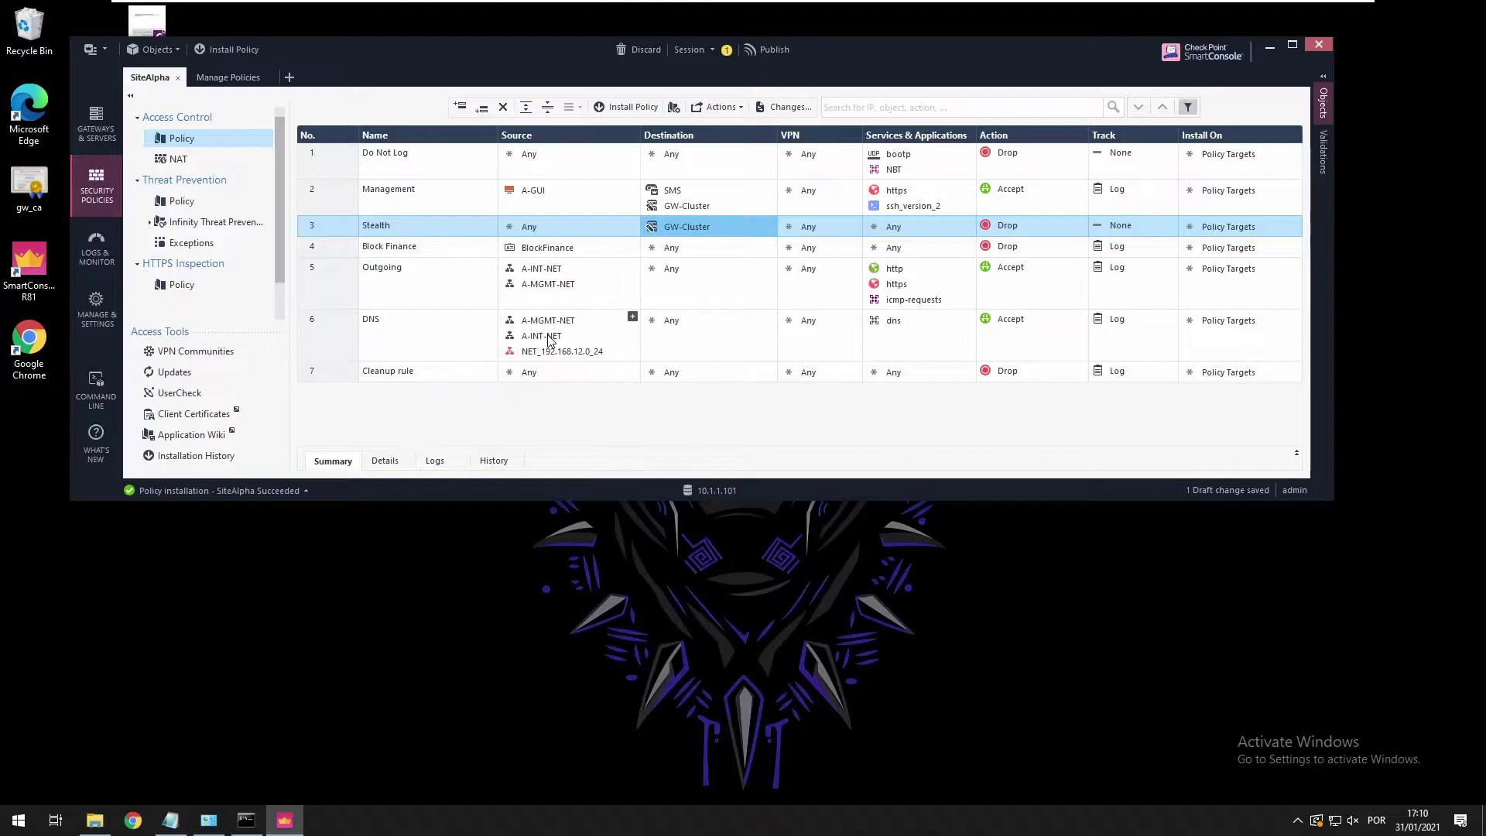
pyautogui.moveTo(541, 269)
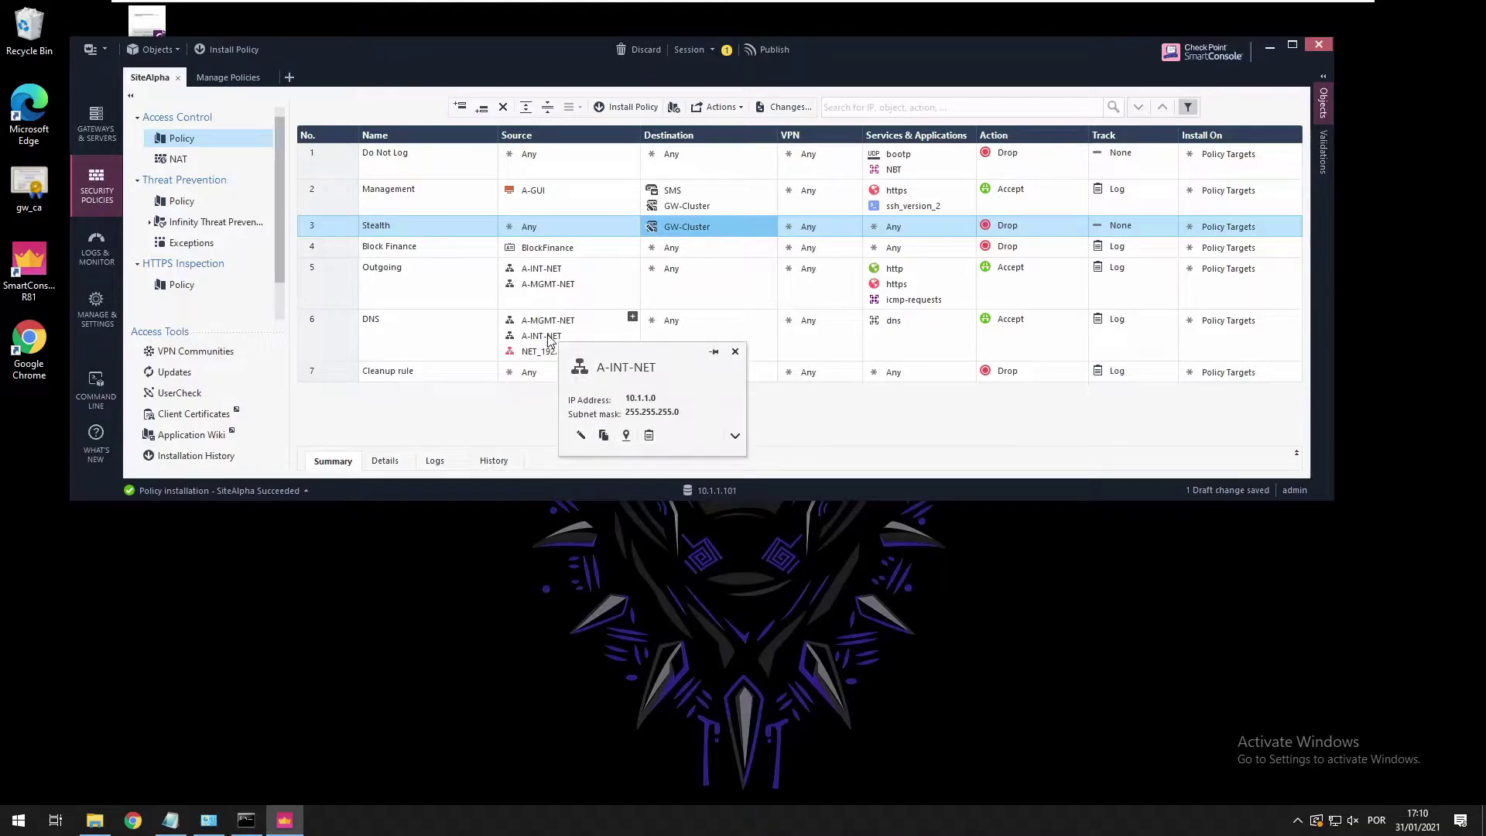
pyautogui.click(443, 284)
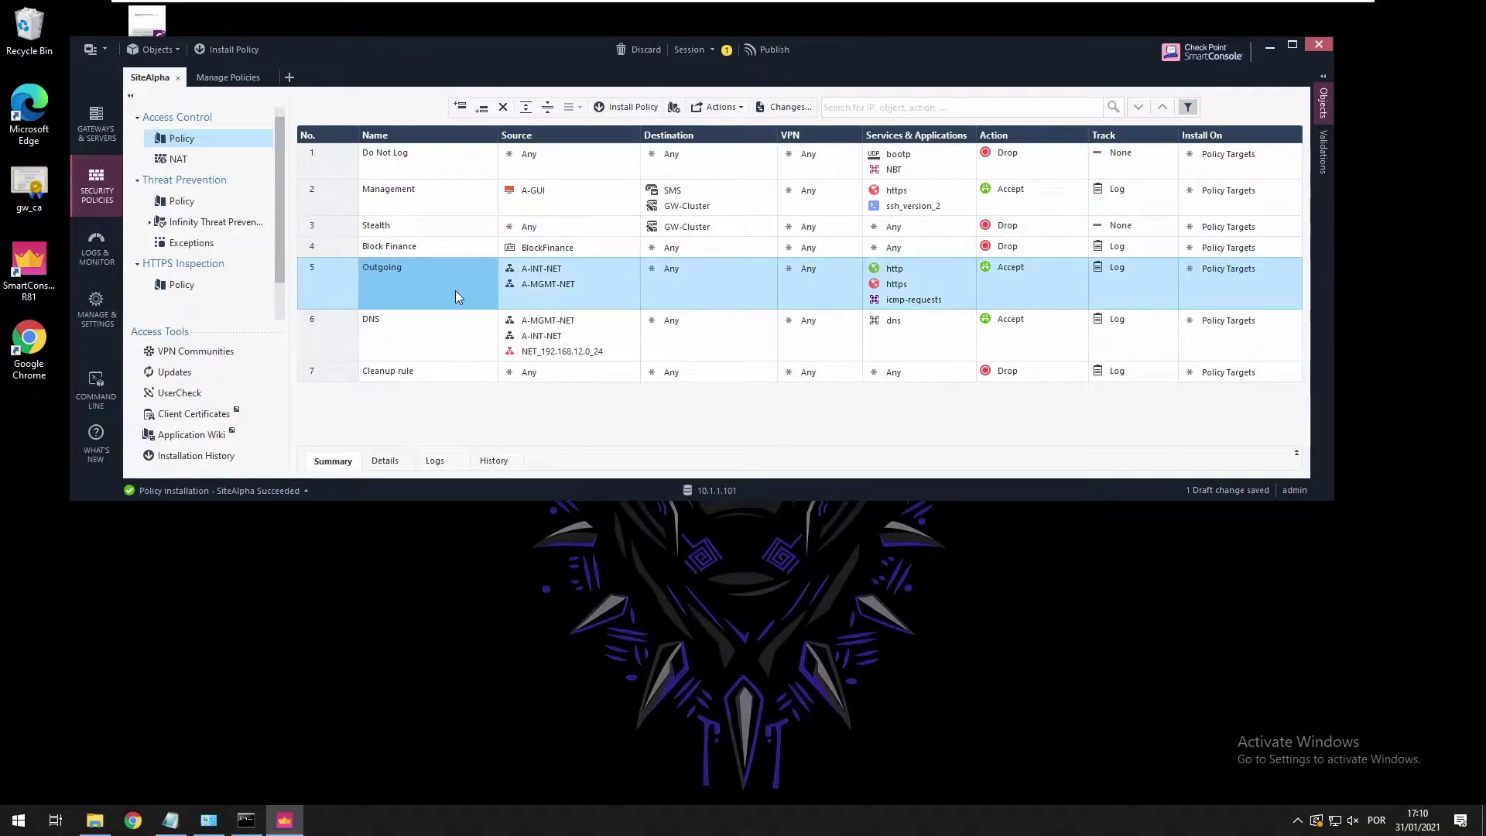
pyautogui.click(1043, 285)
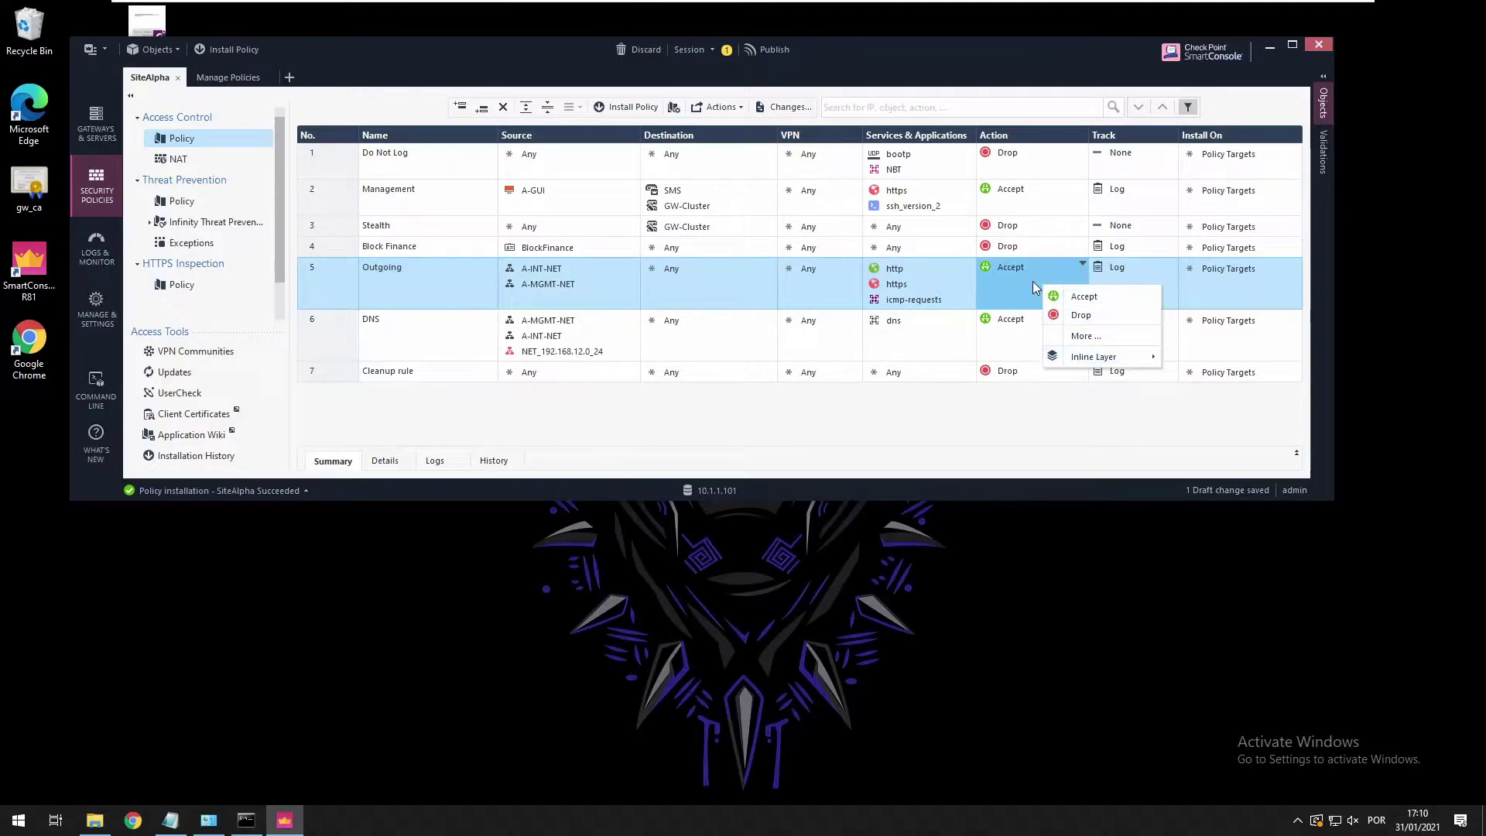
pyautogui.moveTo(1117, 363)
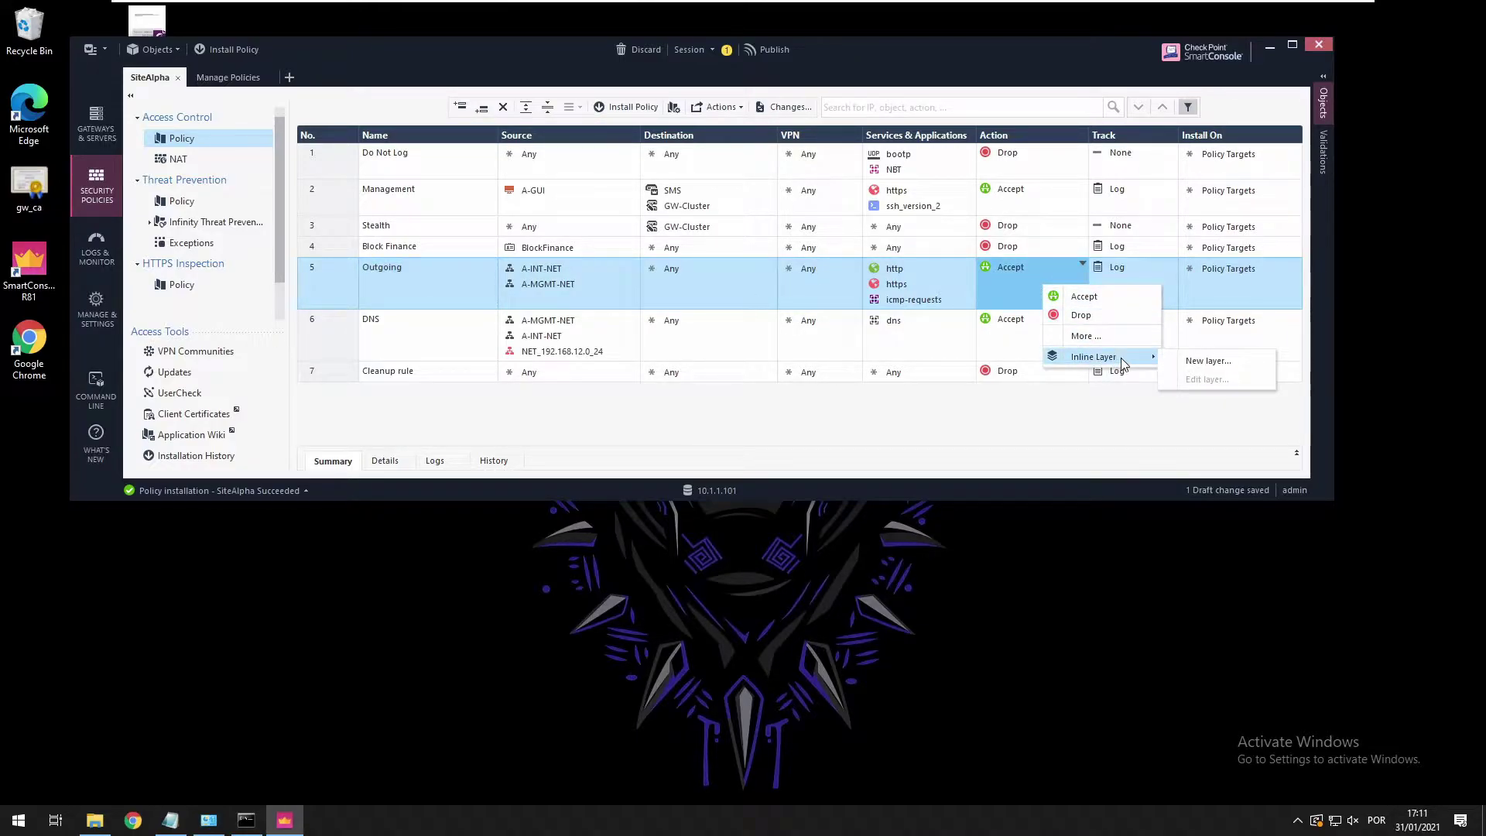
pyautogui.click(1186, 361)
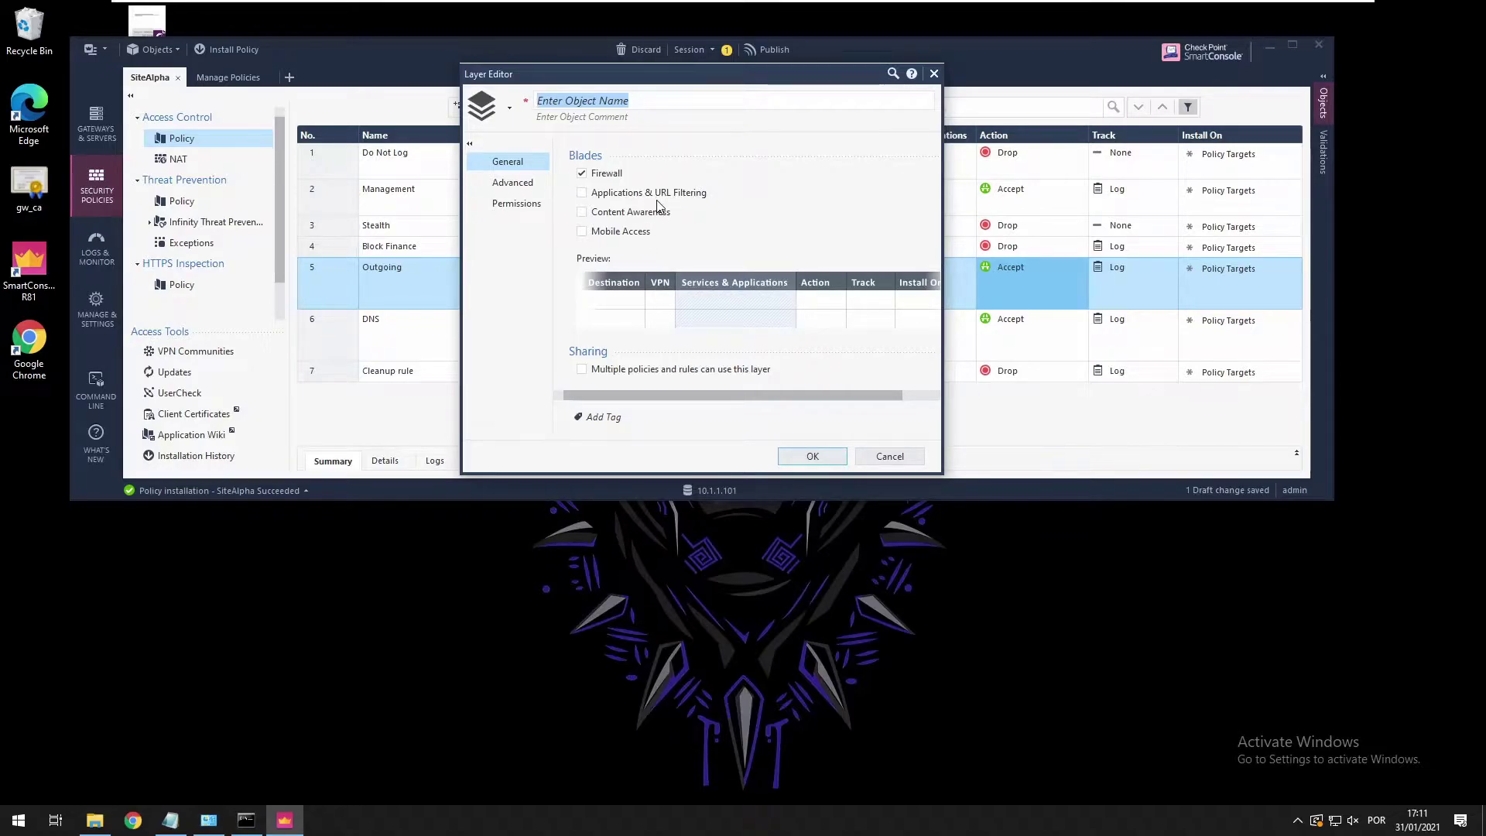
pyautogui.click(890, 456)
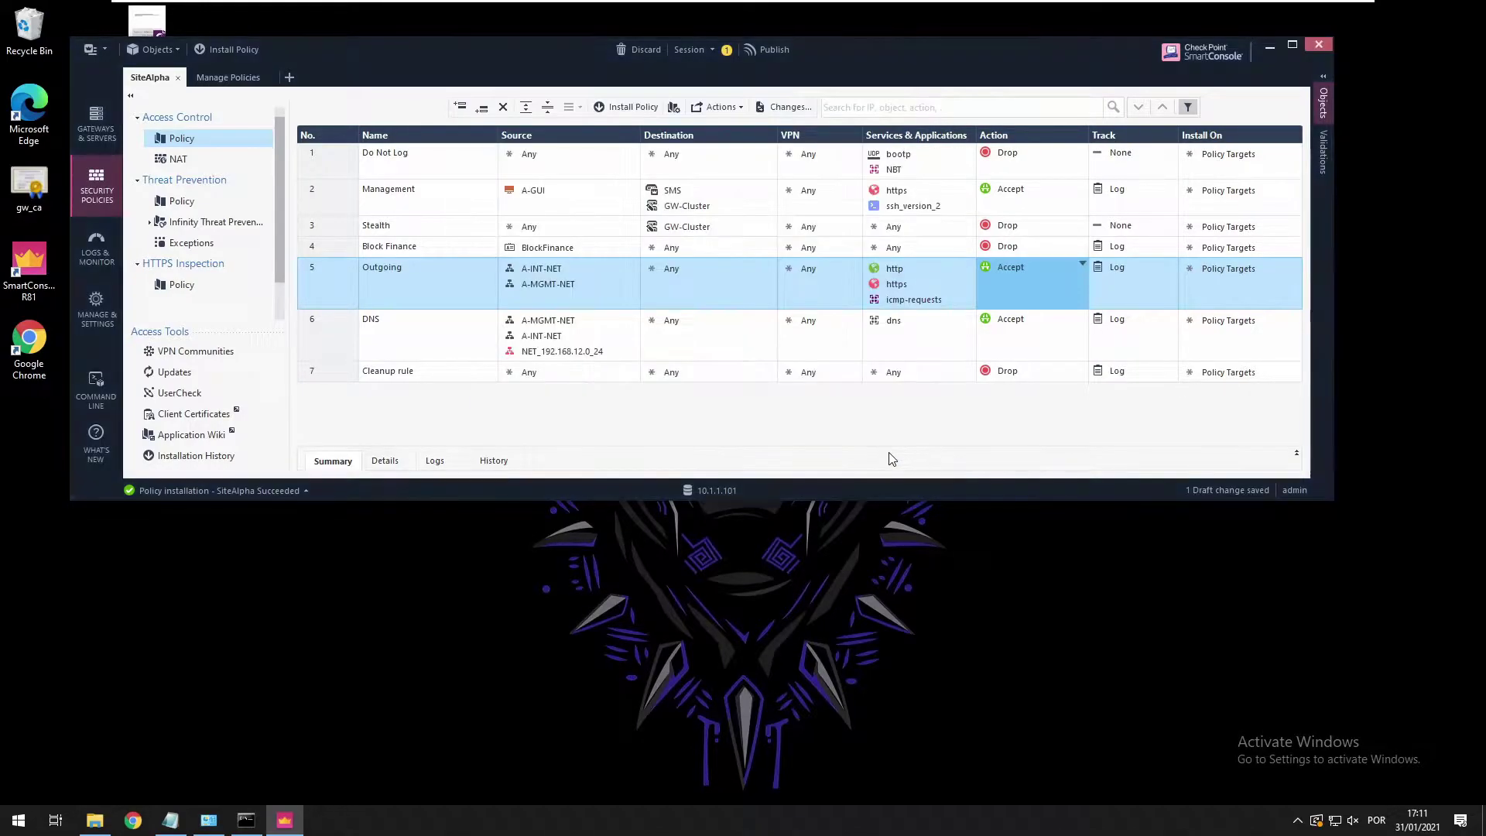
# Add a new Access Control layer named APP-URL-CONTENT to the SiteAlpha policy
pyautogui.click(228, 79)
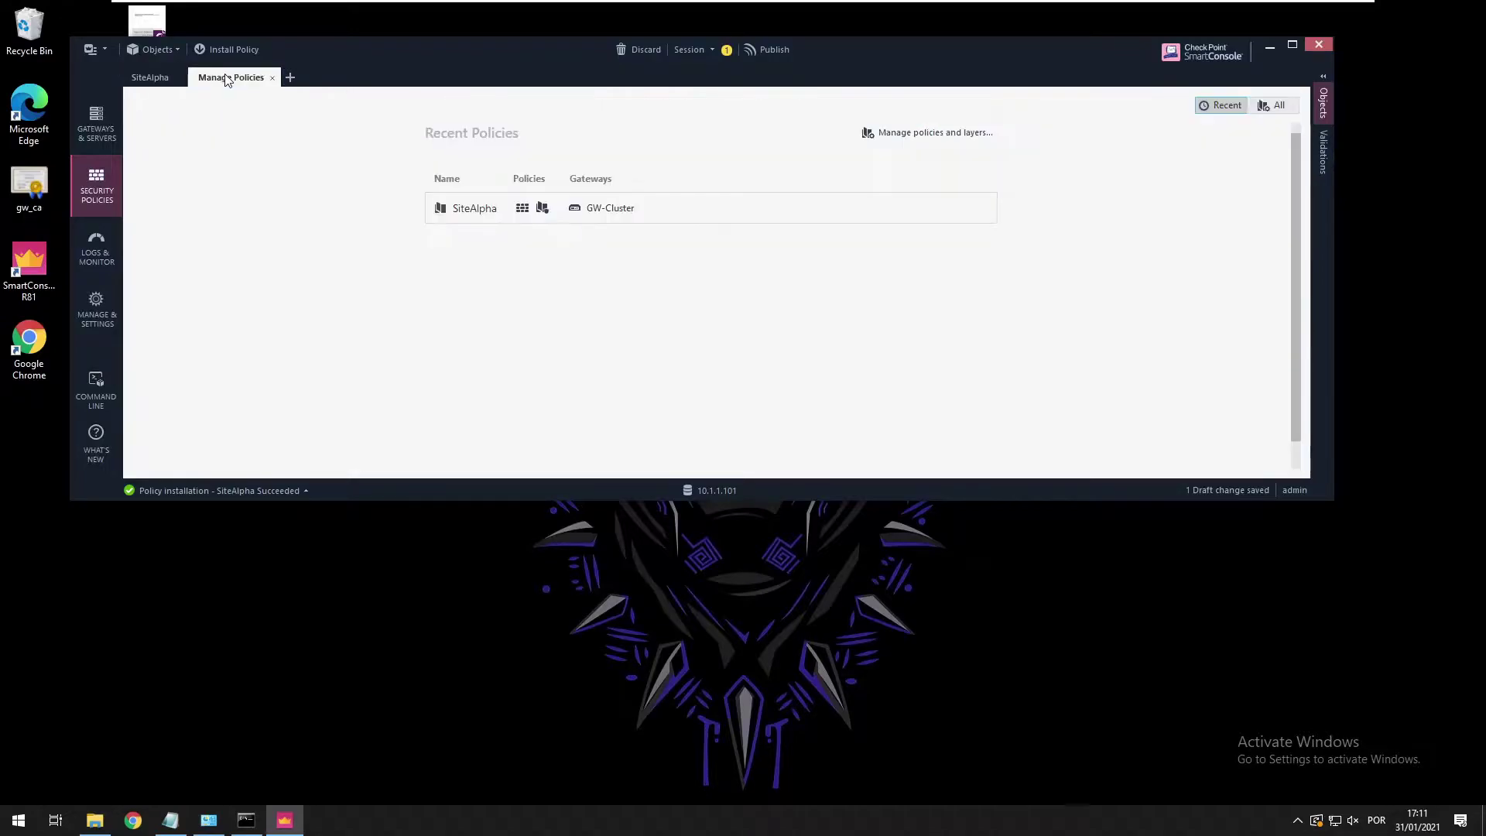
pyautogui.click(910, 139)
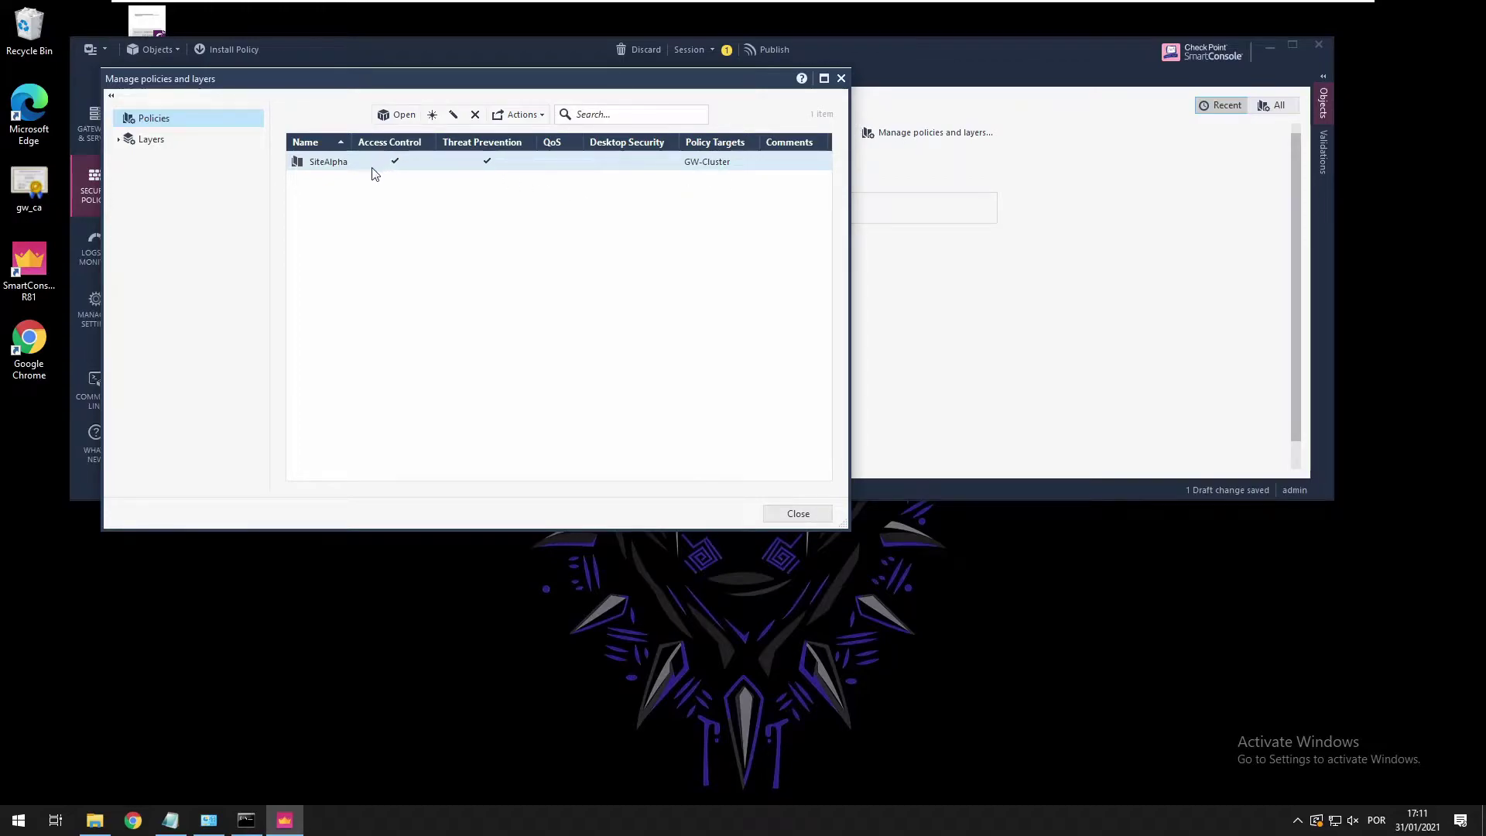
pyautogui.click(452, 115)
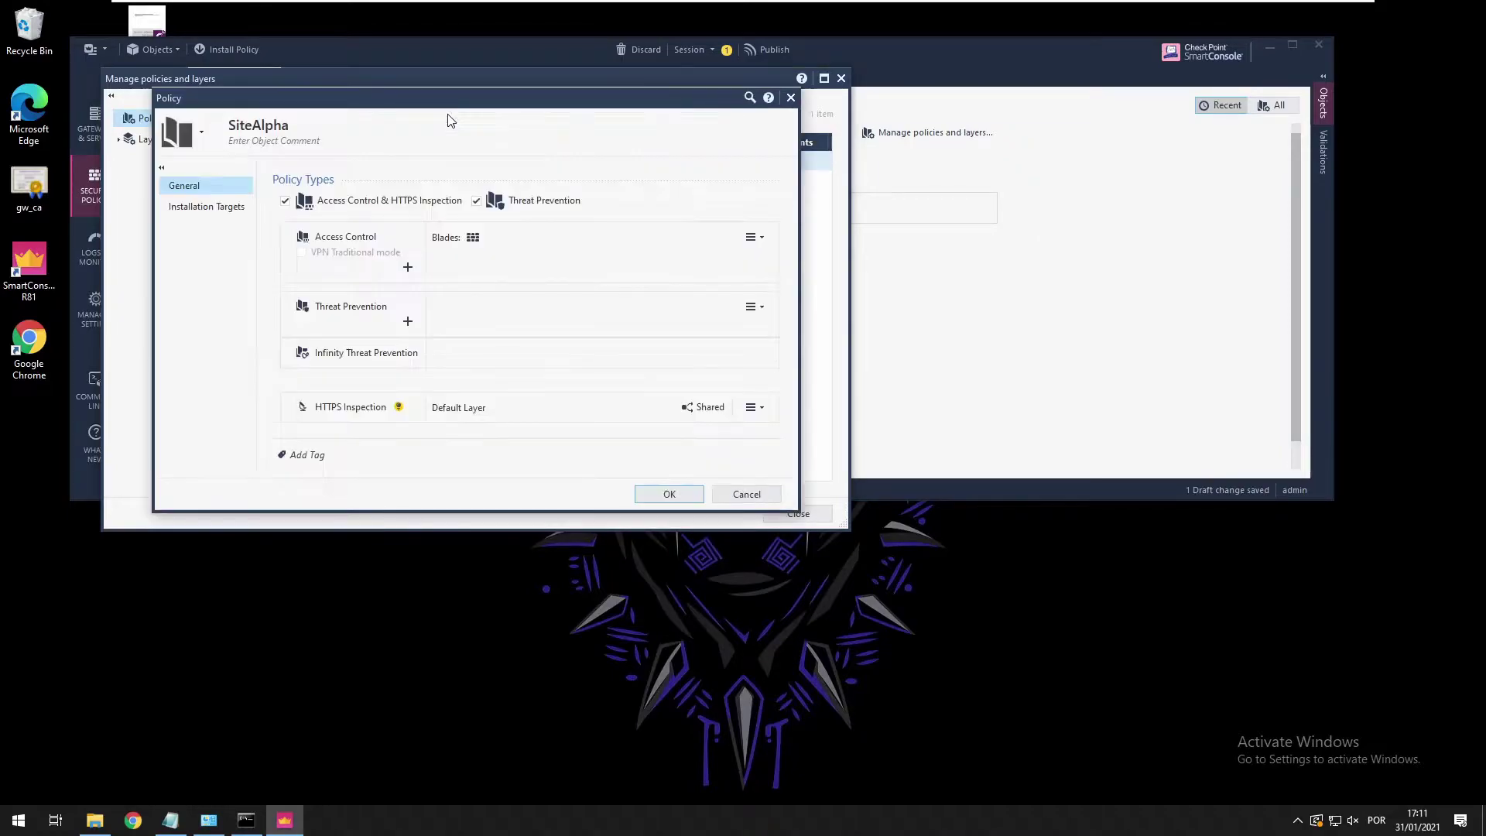
pyautogui.click(408, 267)
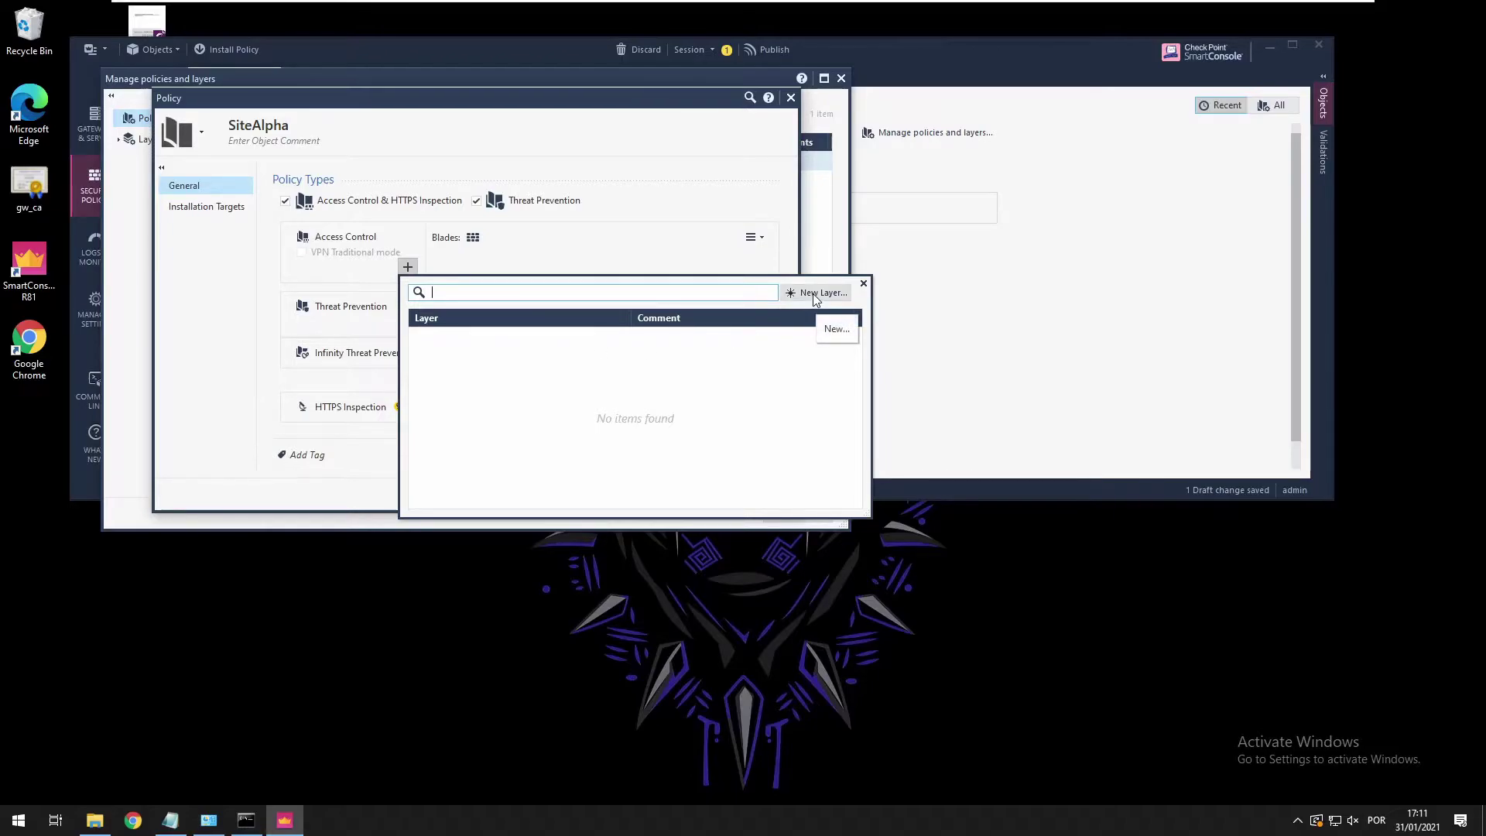
pyautogui.click(816, 298)
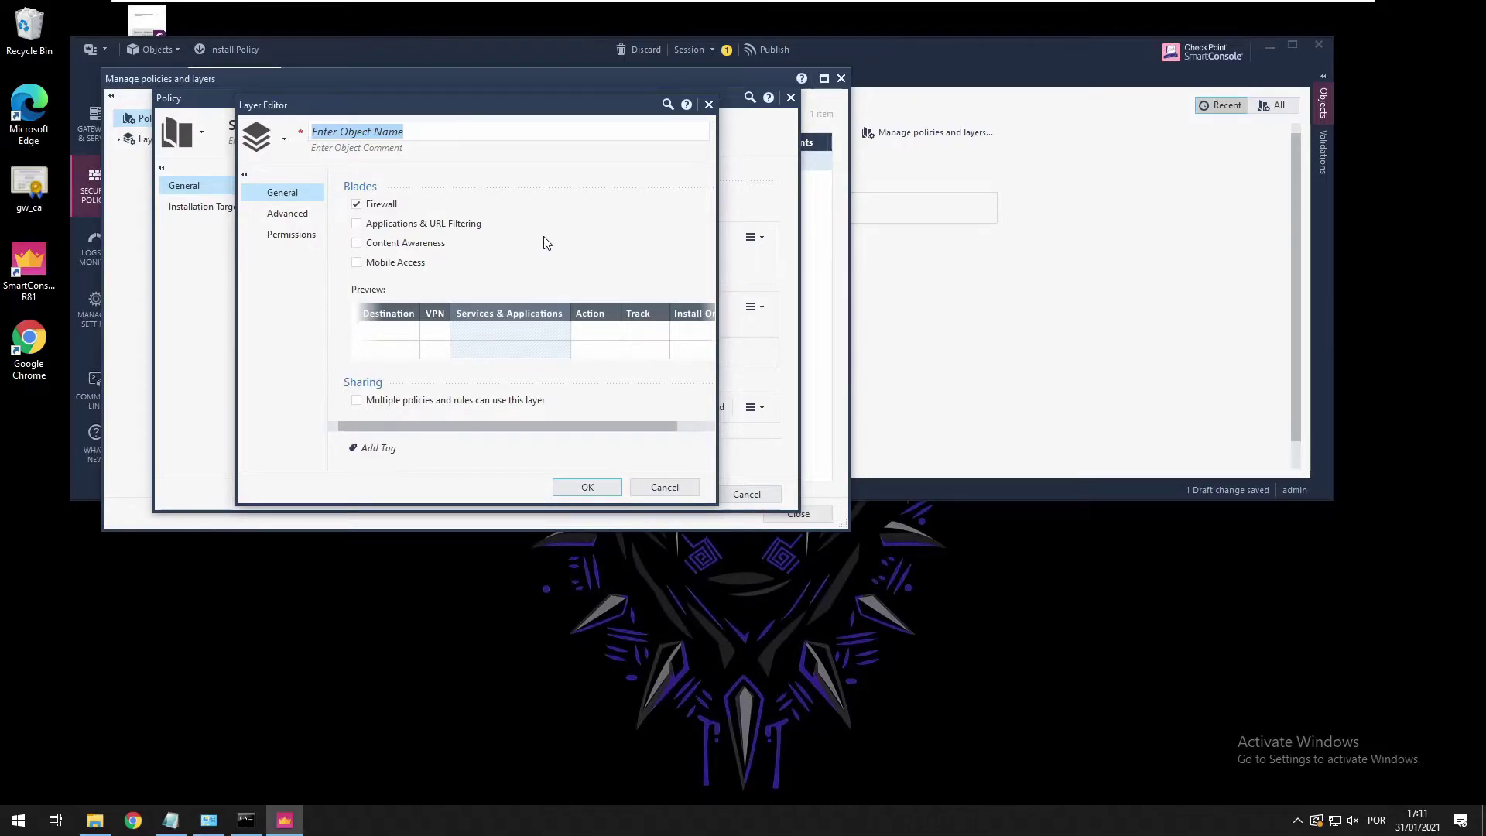
pyautogui.write('App')
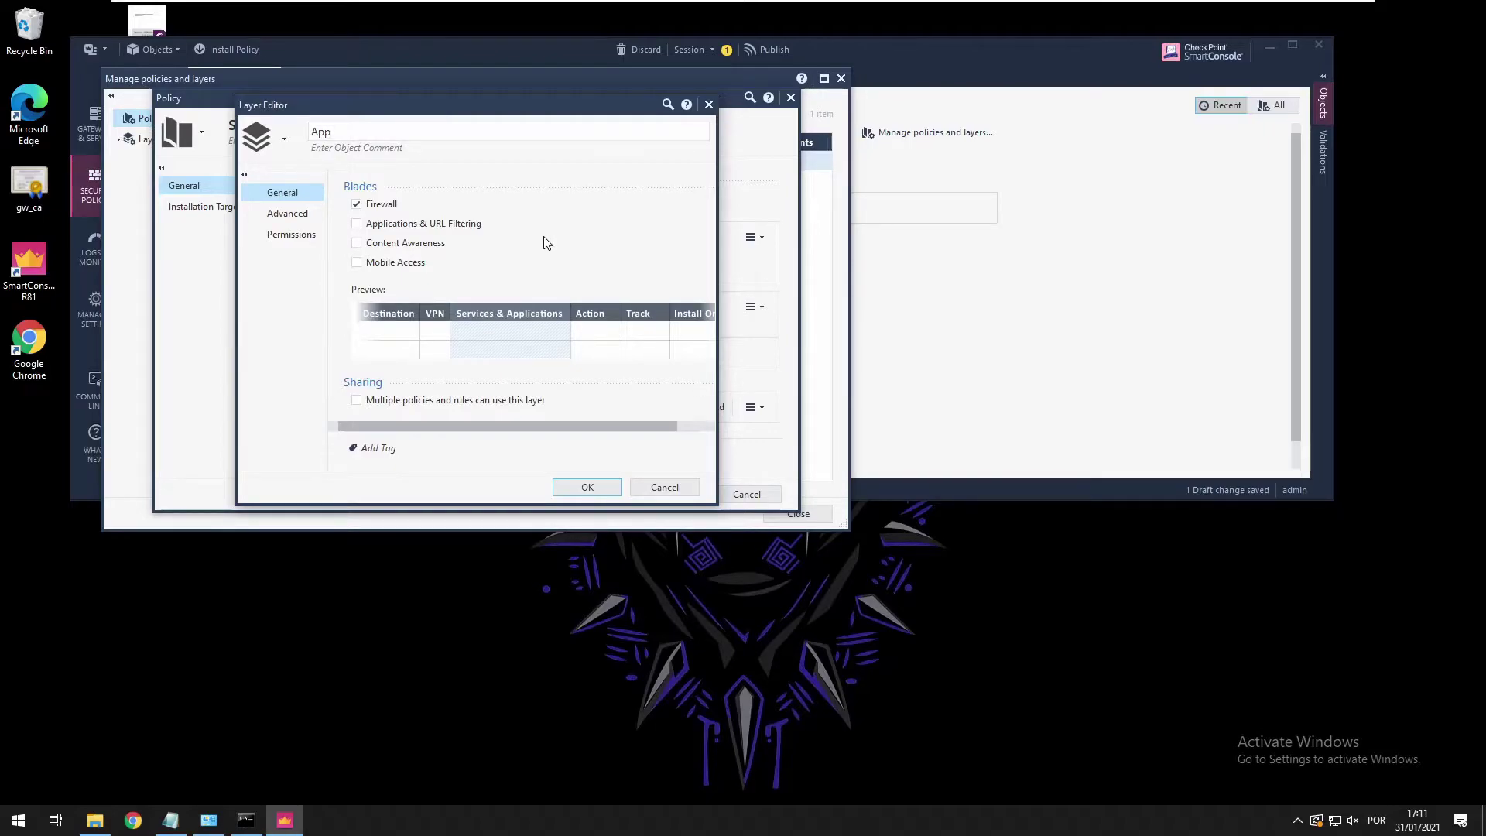
pyautogui.write(' URL')
pyautogui.press('BackSpace')
pyautogui.press('BackSpace')
pyautogui.press('BackSpace')
pyautogui.write('P-URL-CONTENT')
# Swap Firewall for Content Awareness on the layer, make its cleanup Accept, and save SiteAlpha
pyautogui.click(385, 207)
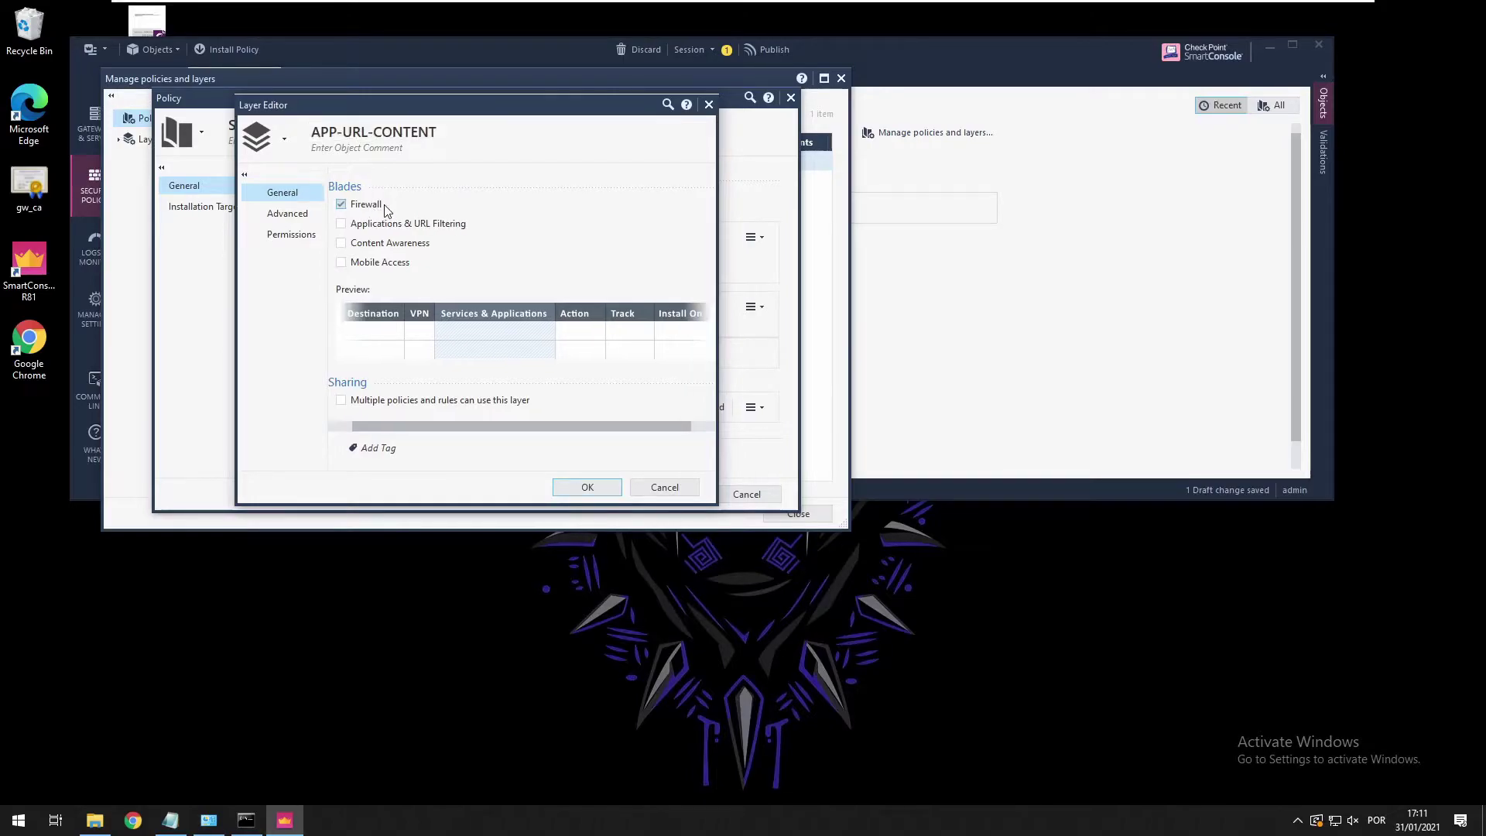
pyautogui.click(401, 248)
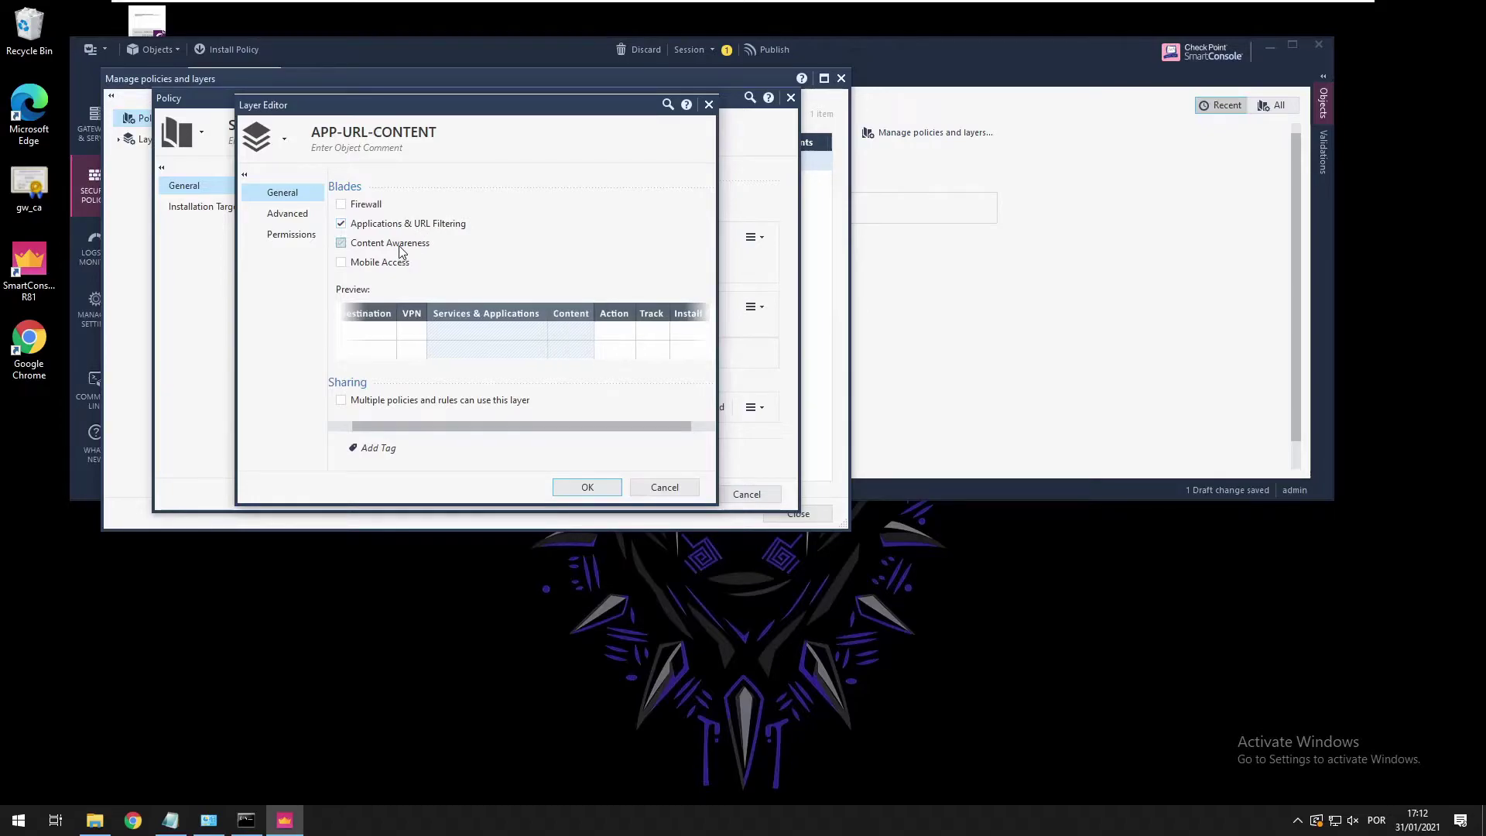
pyautogui.click(306, 214)
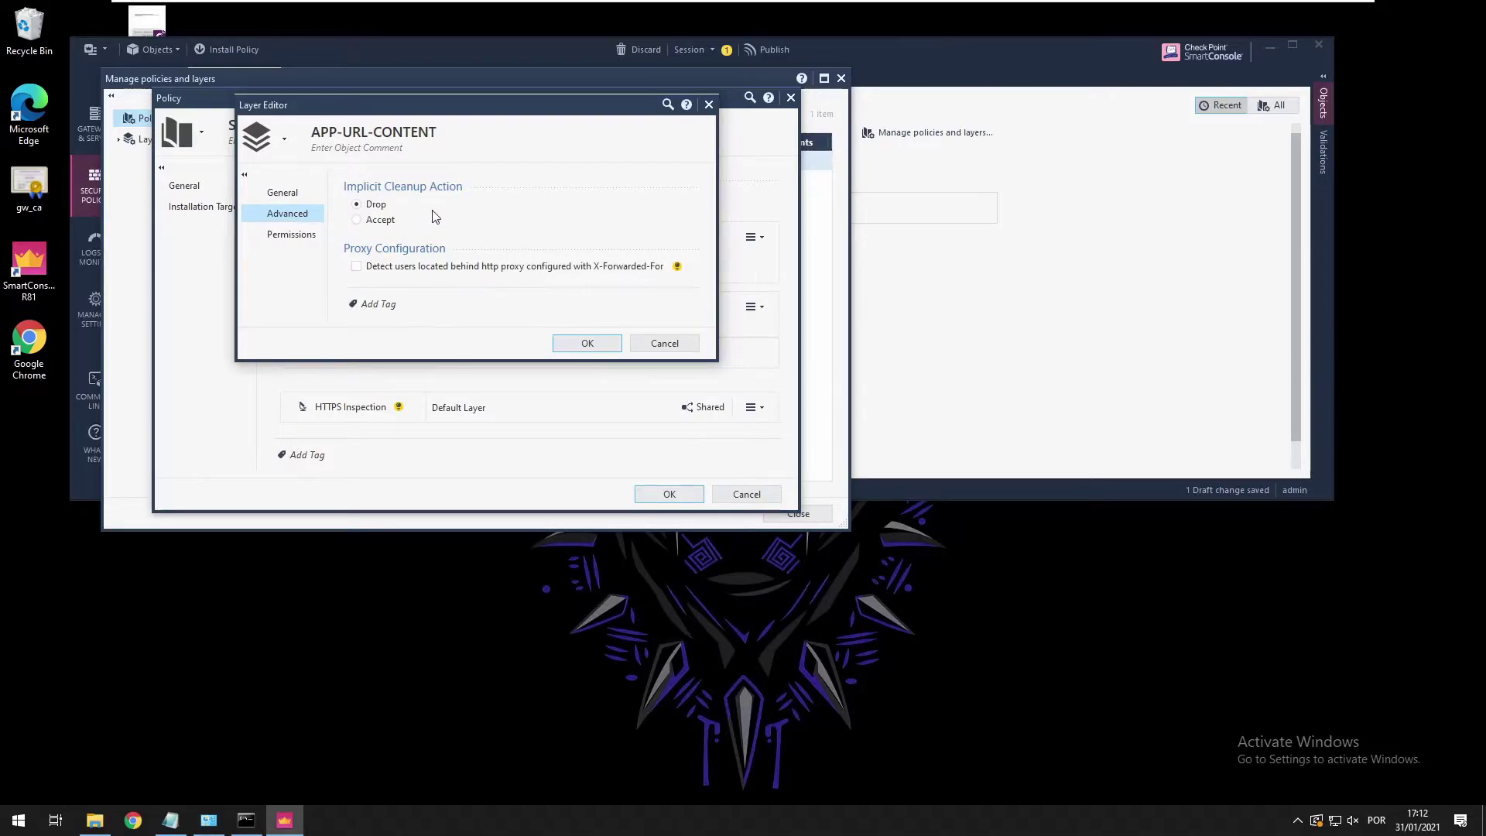
pyautogui.click(388, 224)
pyautogui.click(291, 234)
pyautogui.click(282, 192)
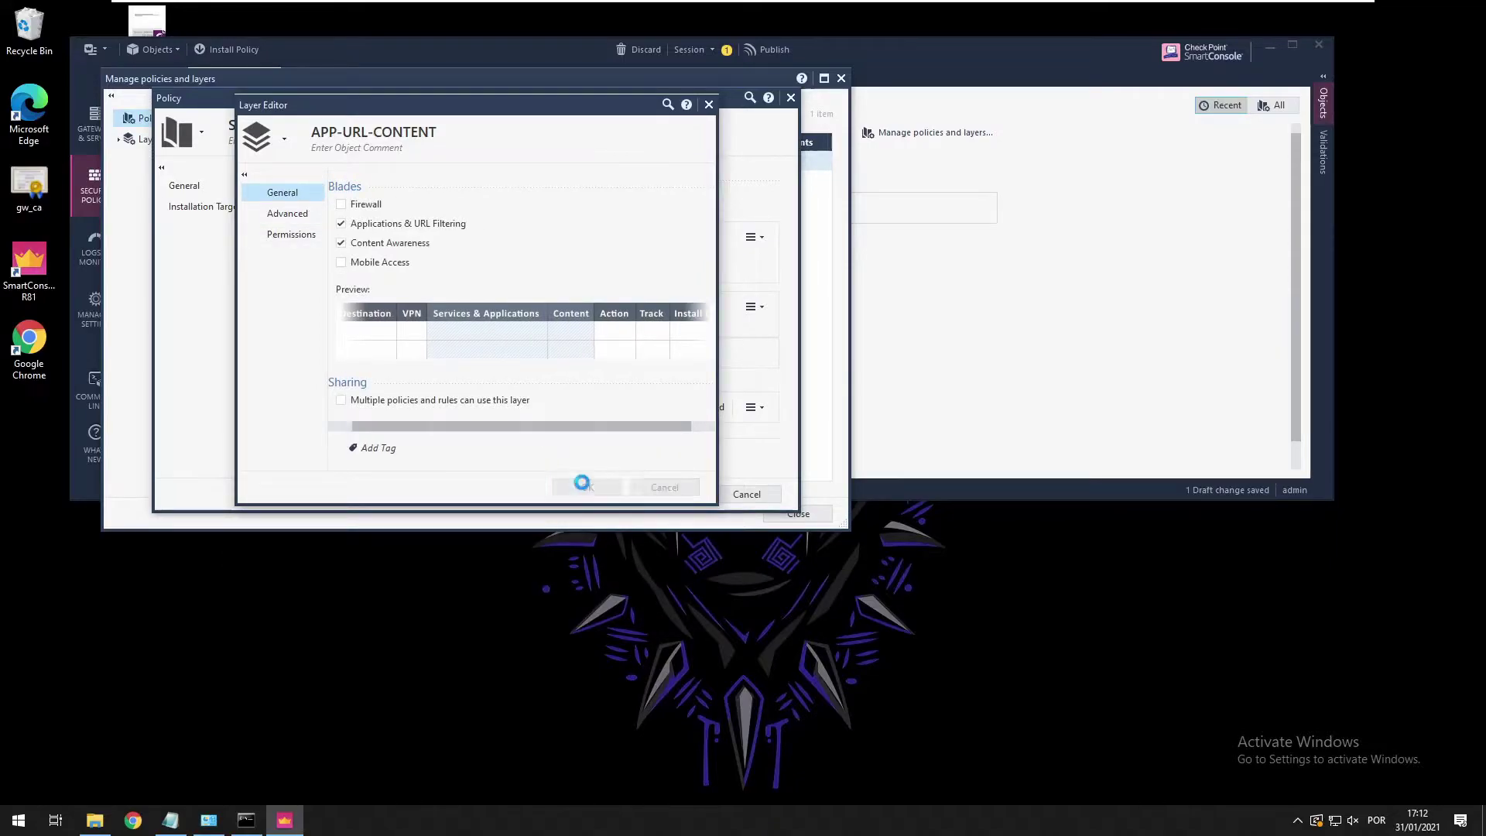
pyautogui.click(582, 485)
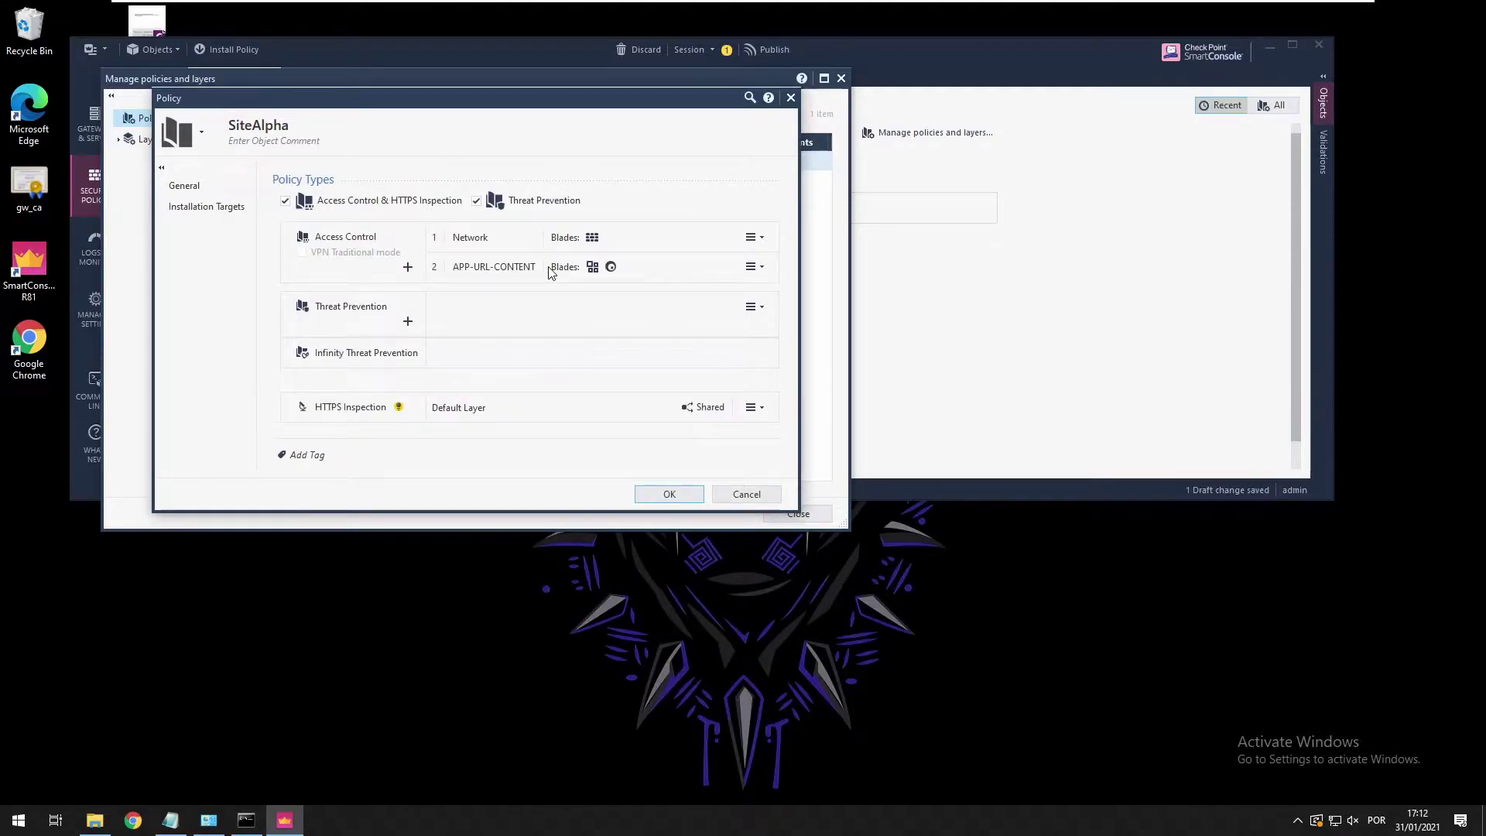
pyautogui.click(673, 498)
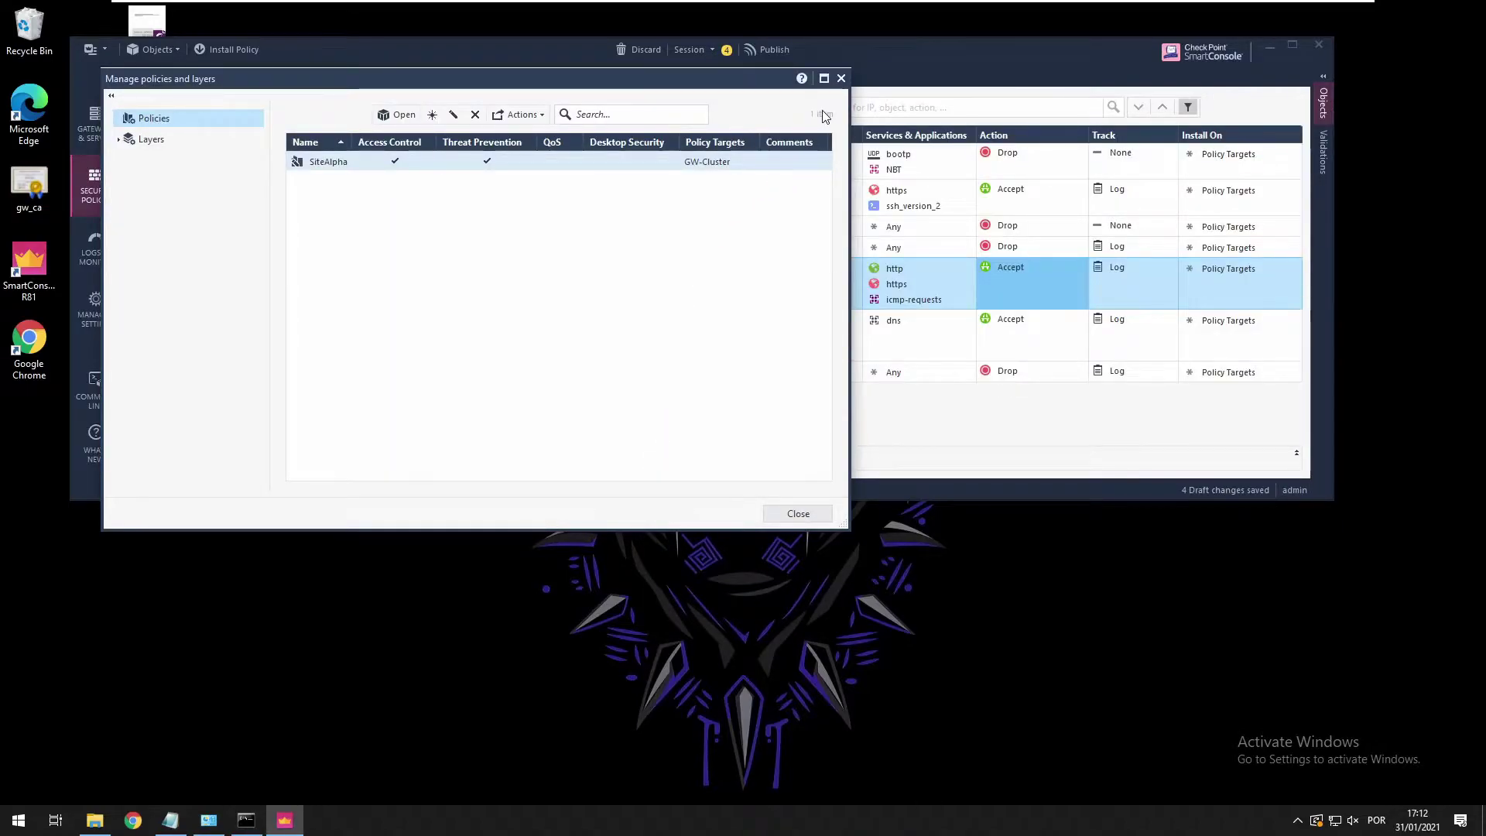
# Open the APP-URL-CONTENT rulebase and change its Cleanup rule action to Accept
pyautogui.click(841, 78)
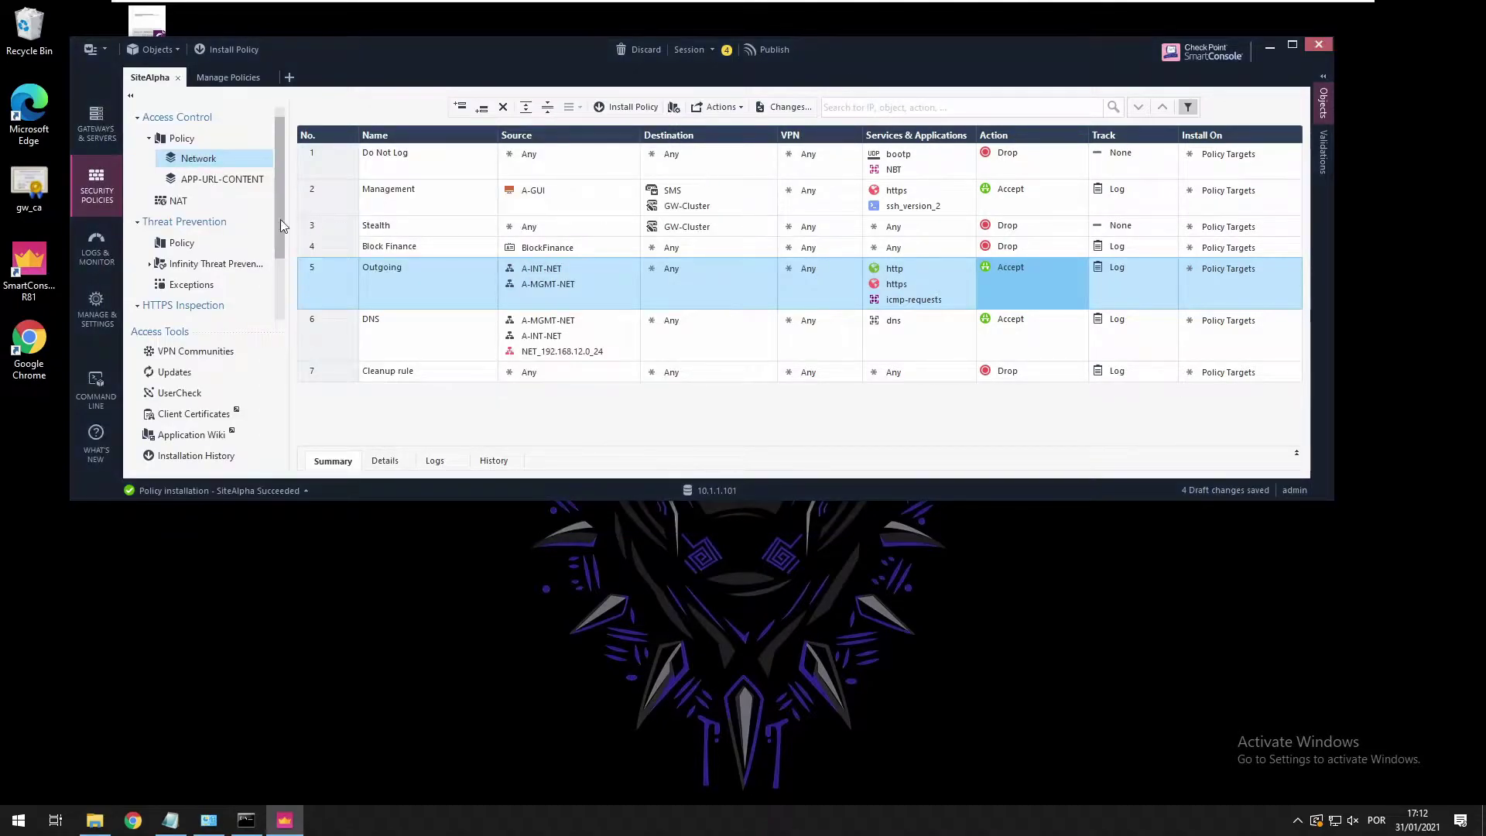
pyautogui.click(257, 181)
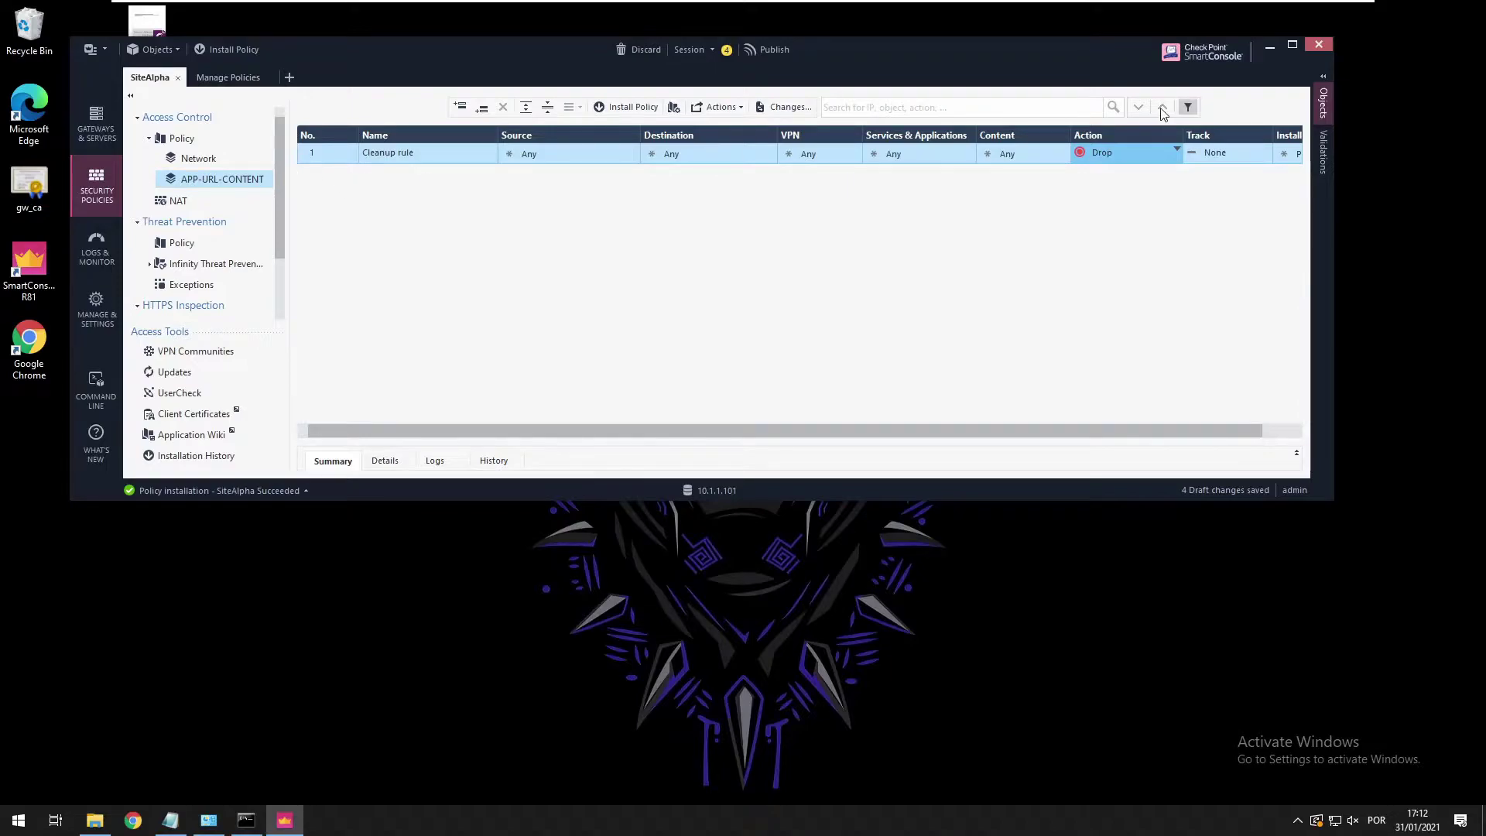
pyautogui.click(1096, 155)
pyautogui.click(1144, 169)
# Insert a new rule named Streaming above the Cleanup rule
pyautogui.rightClick(342, 156)
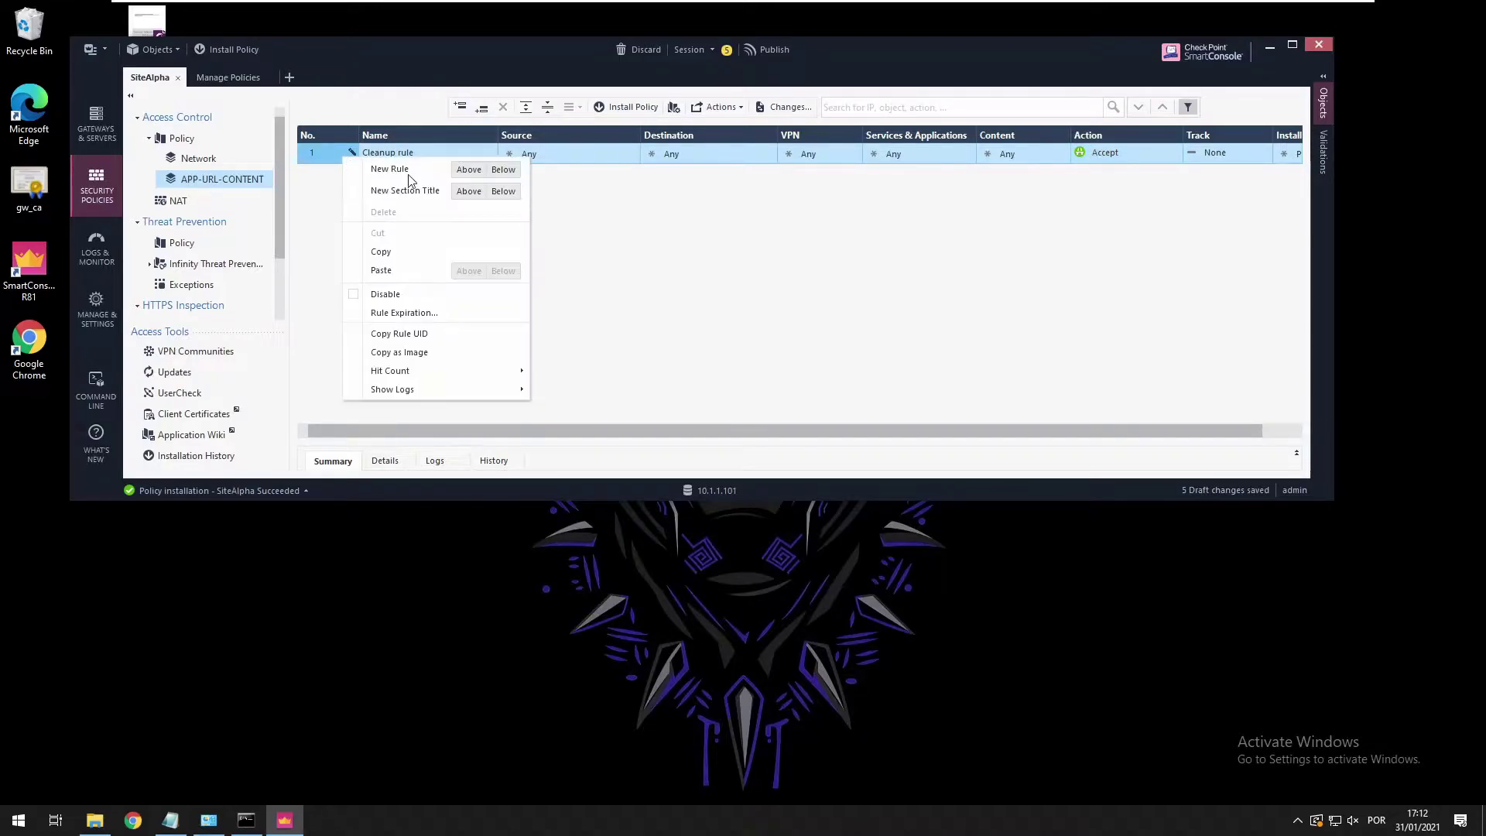
pyautogui.click(462, 171)
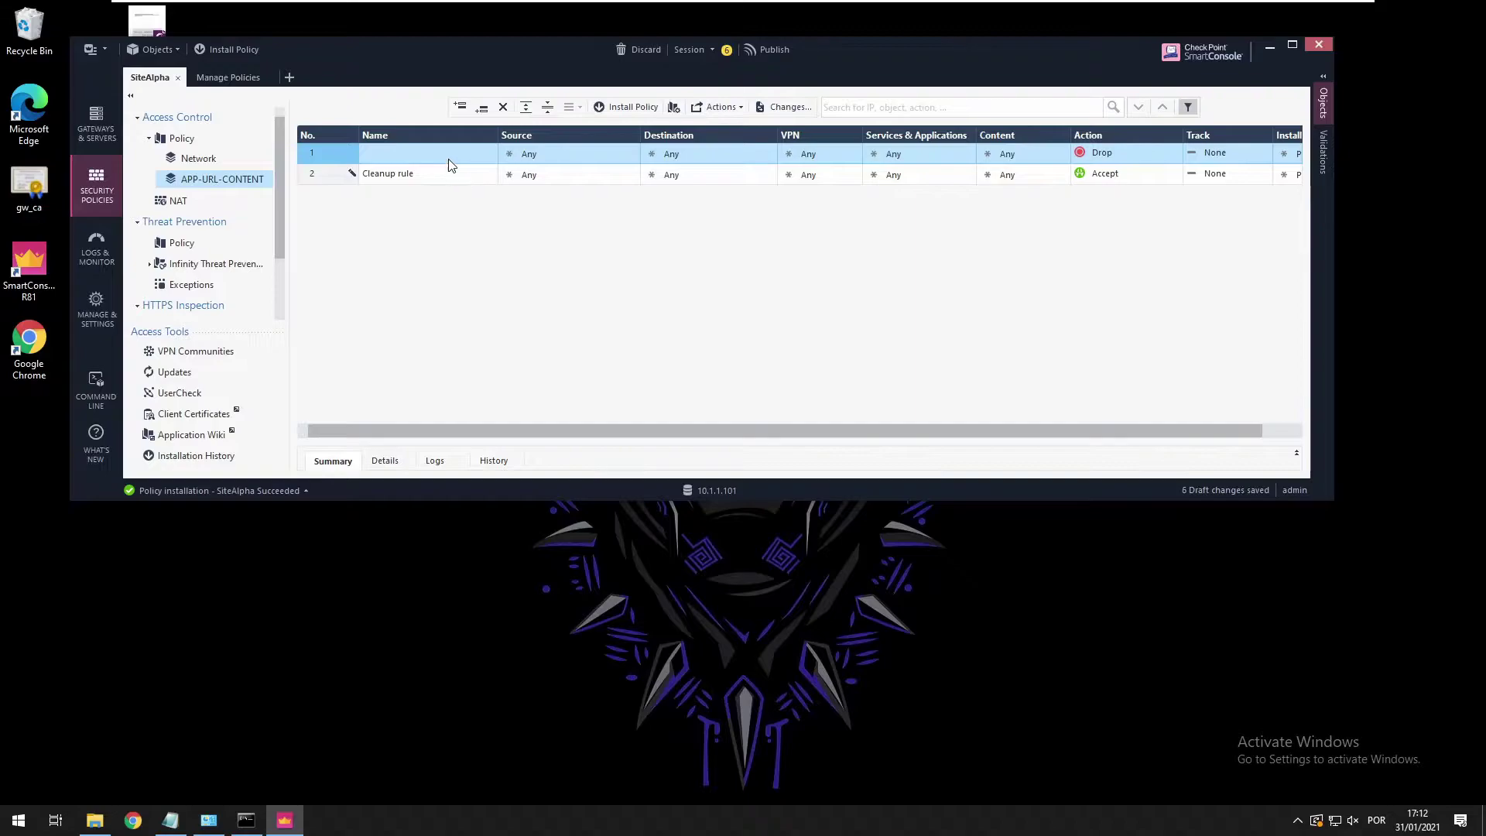
pyautogui.click(448, 159)
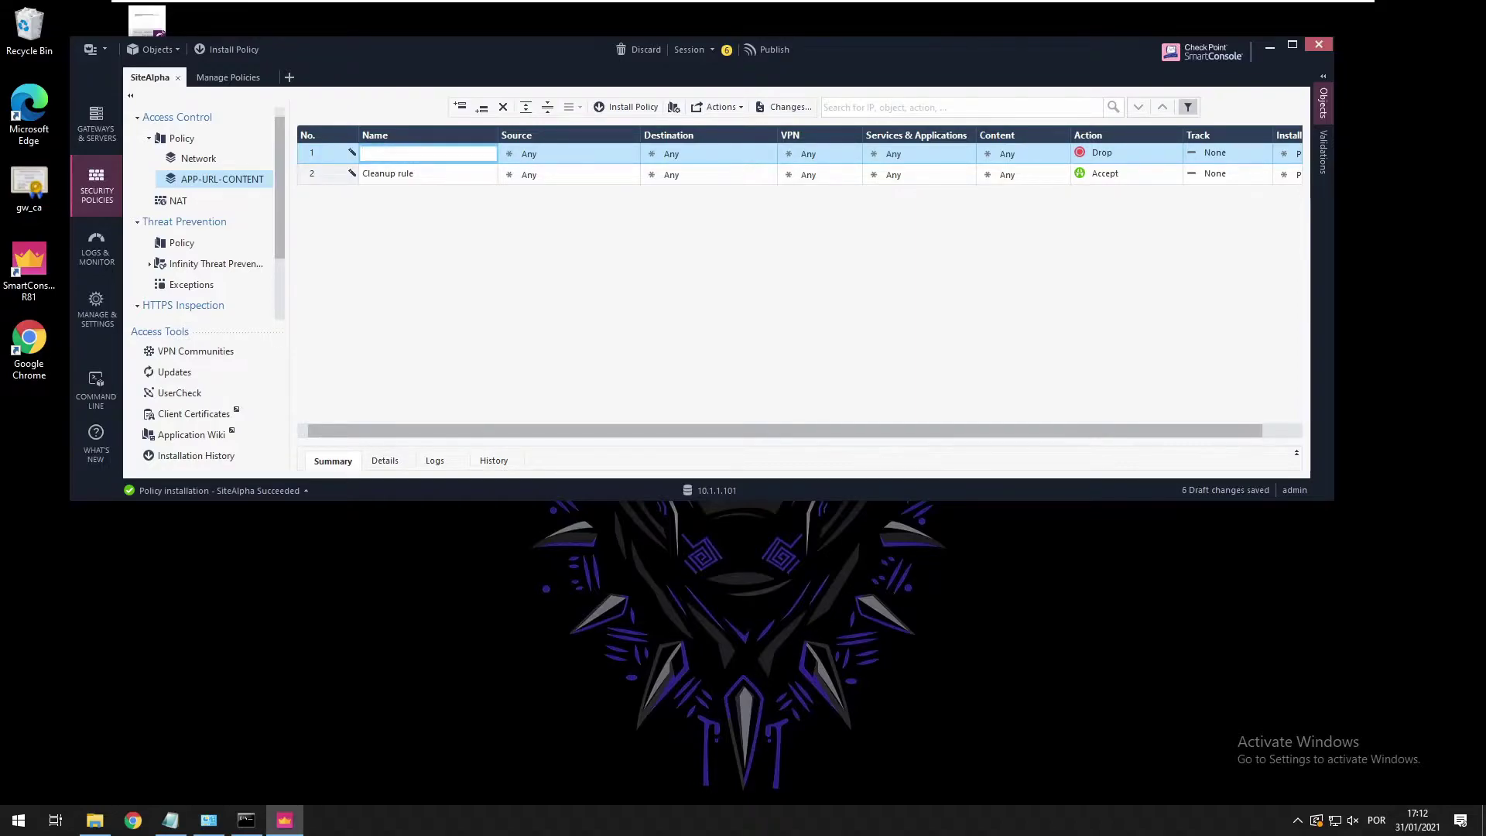
pyautogui.write('sTes')
pyautogui.press('BackSpace')
pyautogui.press('BackSpace')
pyautogui.write('rem')
pyautogui.press('BackSpace')
pyautogui.write('ami')
pyautogui.click(577, 163)
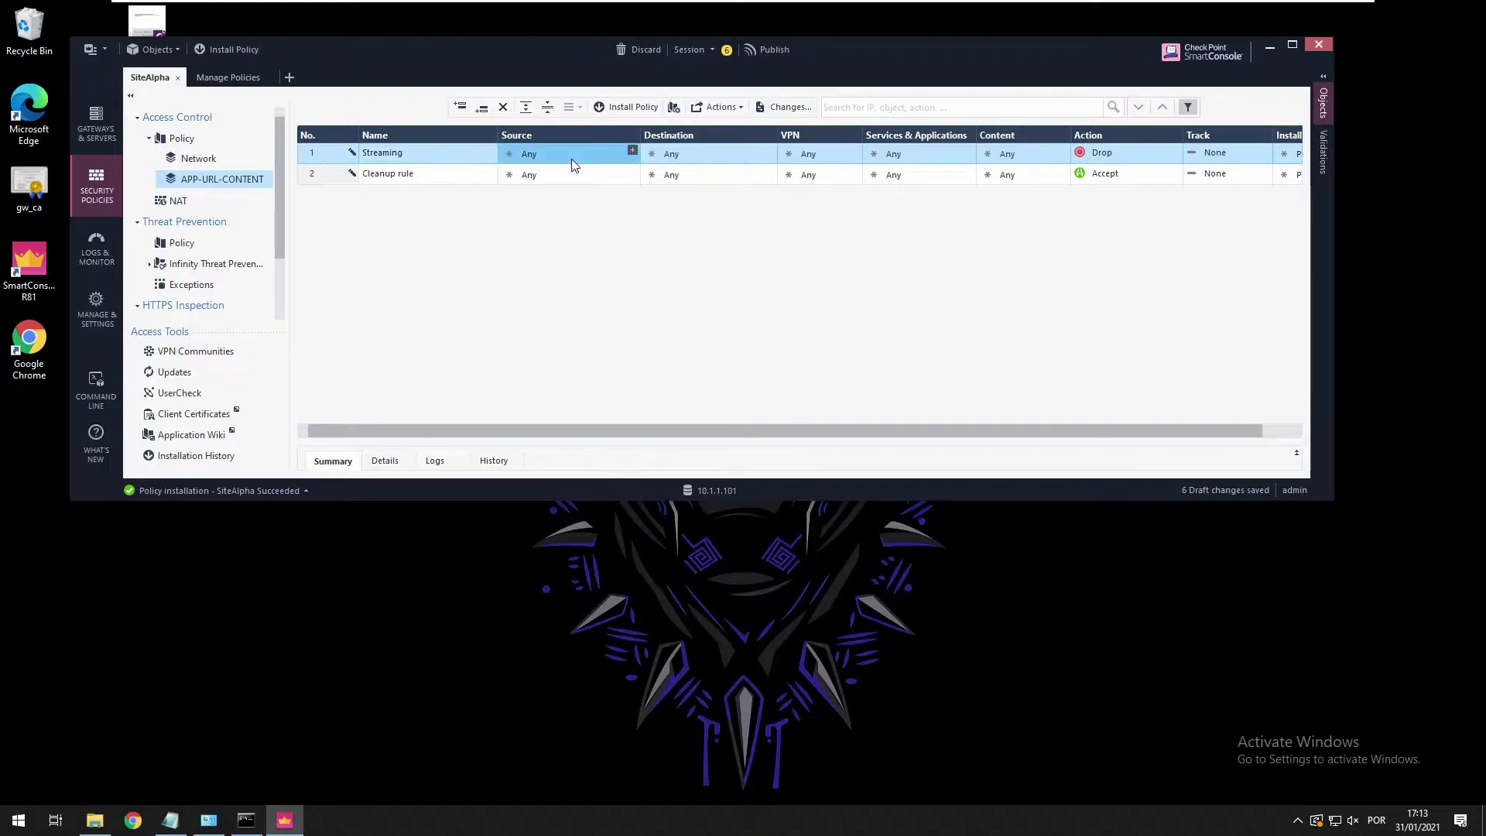
# Set the Streaming rule's destination to Internet and its applications to YouTube and Vevo
pyautogui.click(769, 150)
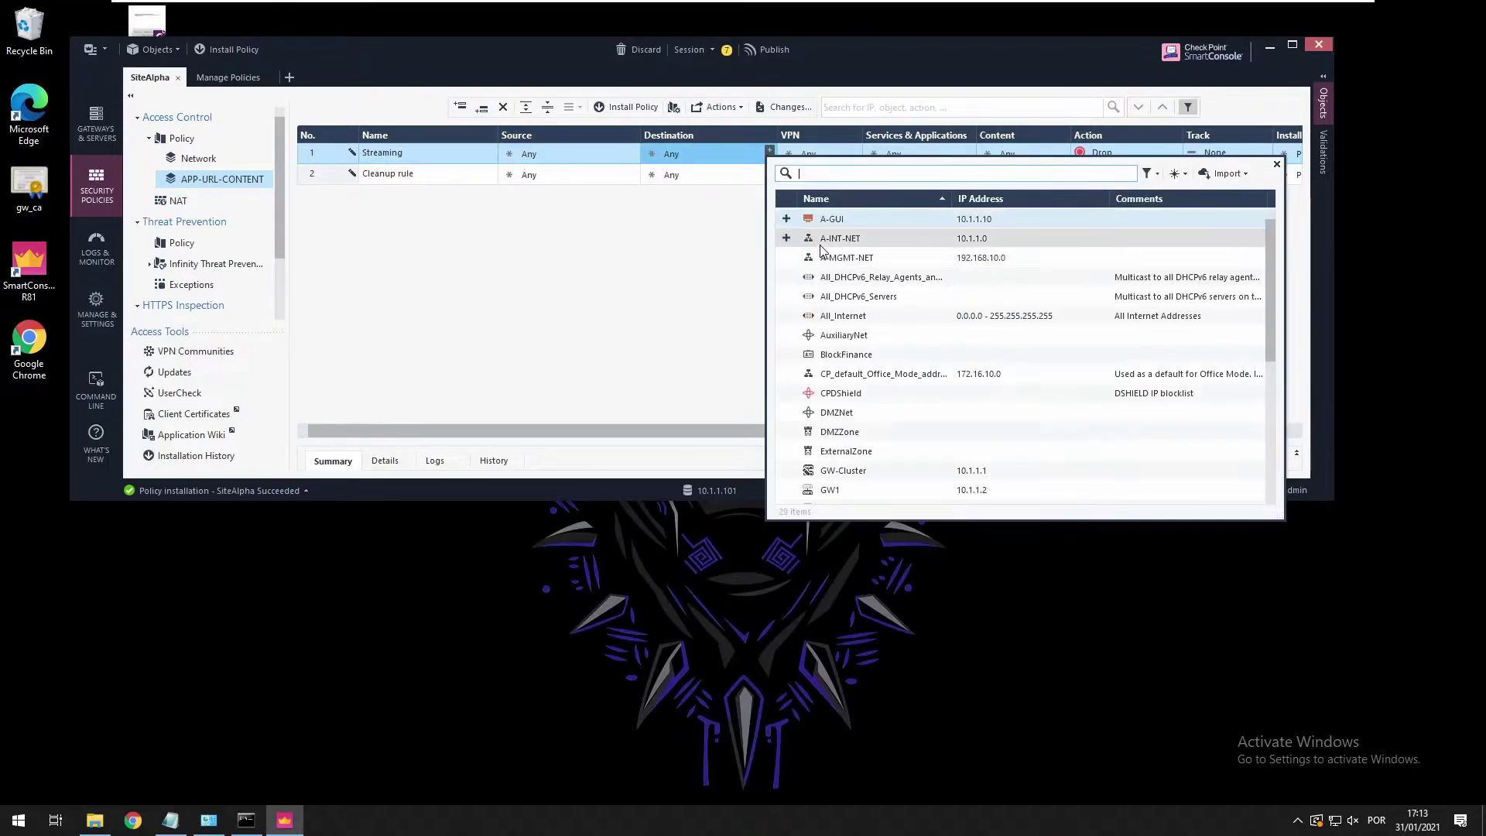
pyautogui.write('internet')
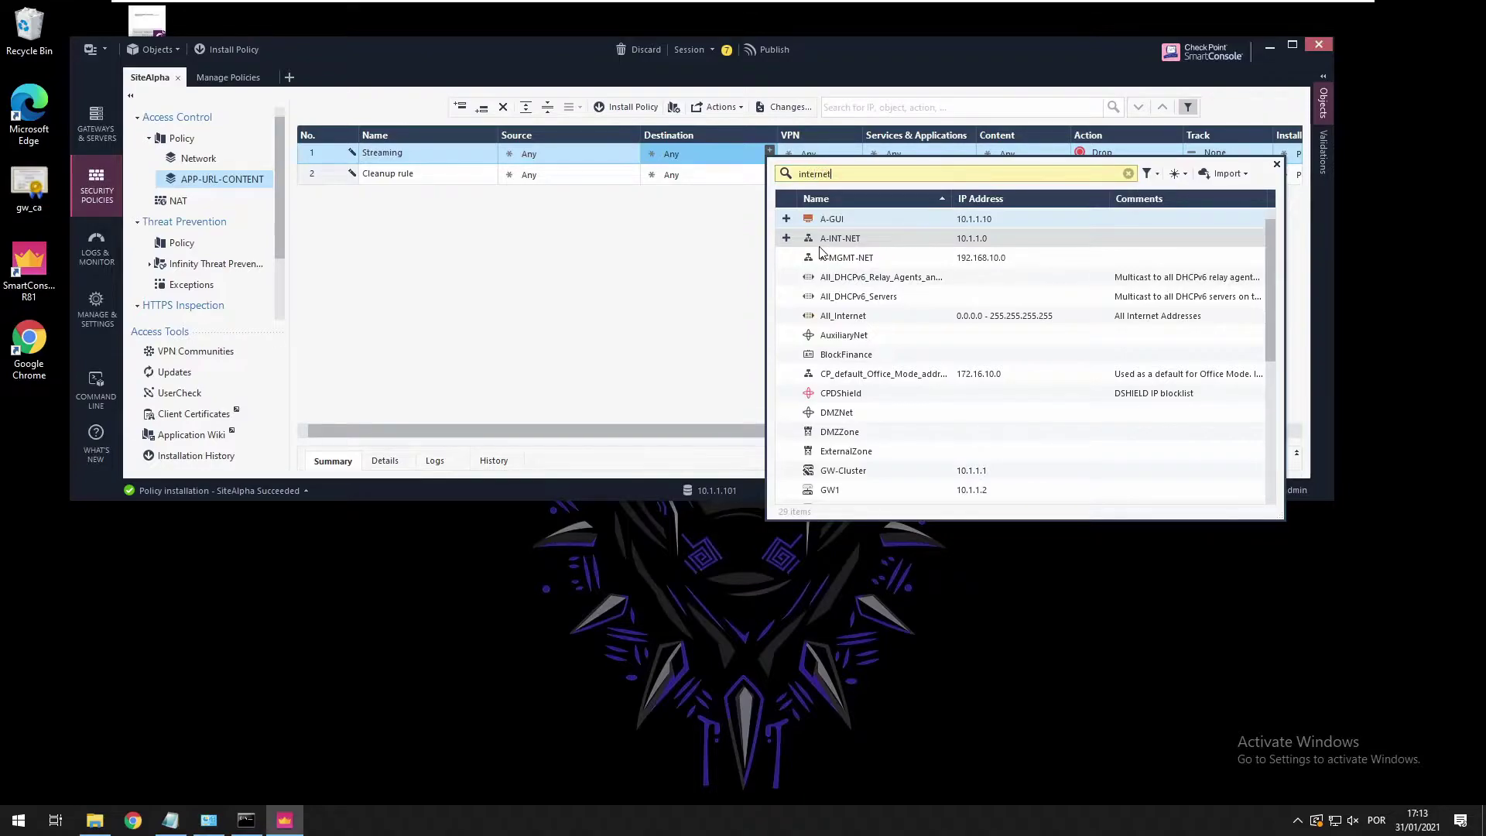
pyautogui.doubleClick(844, 239)
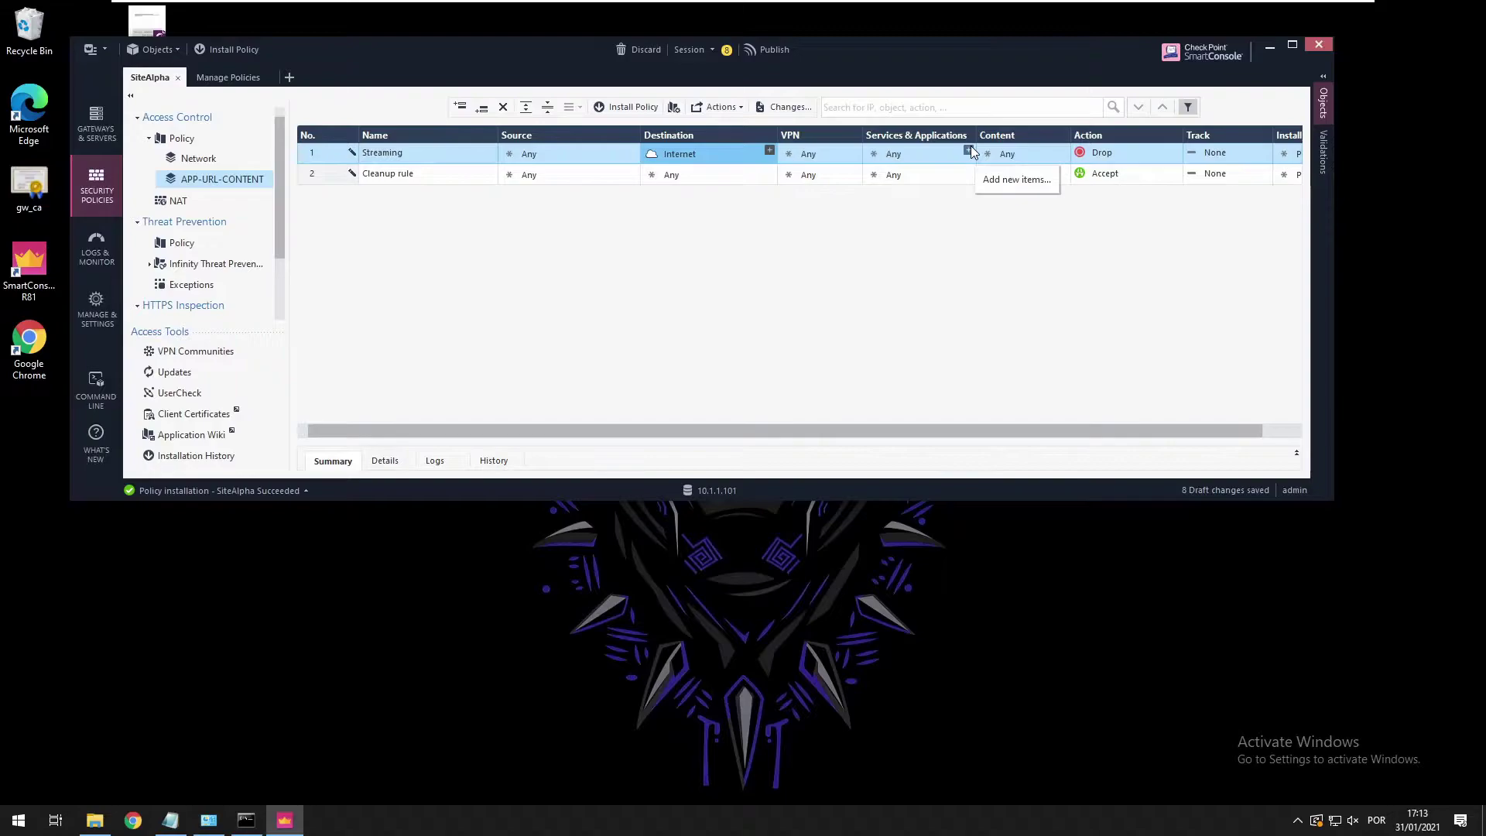
pyautogui.click(968, 150)
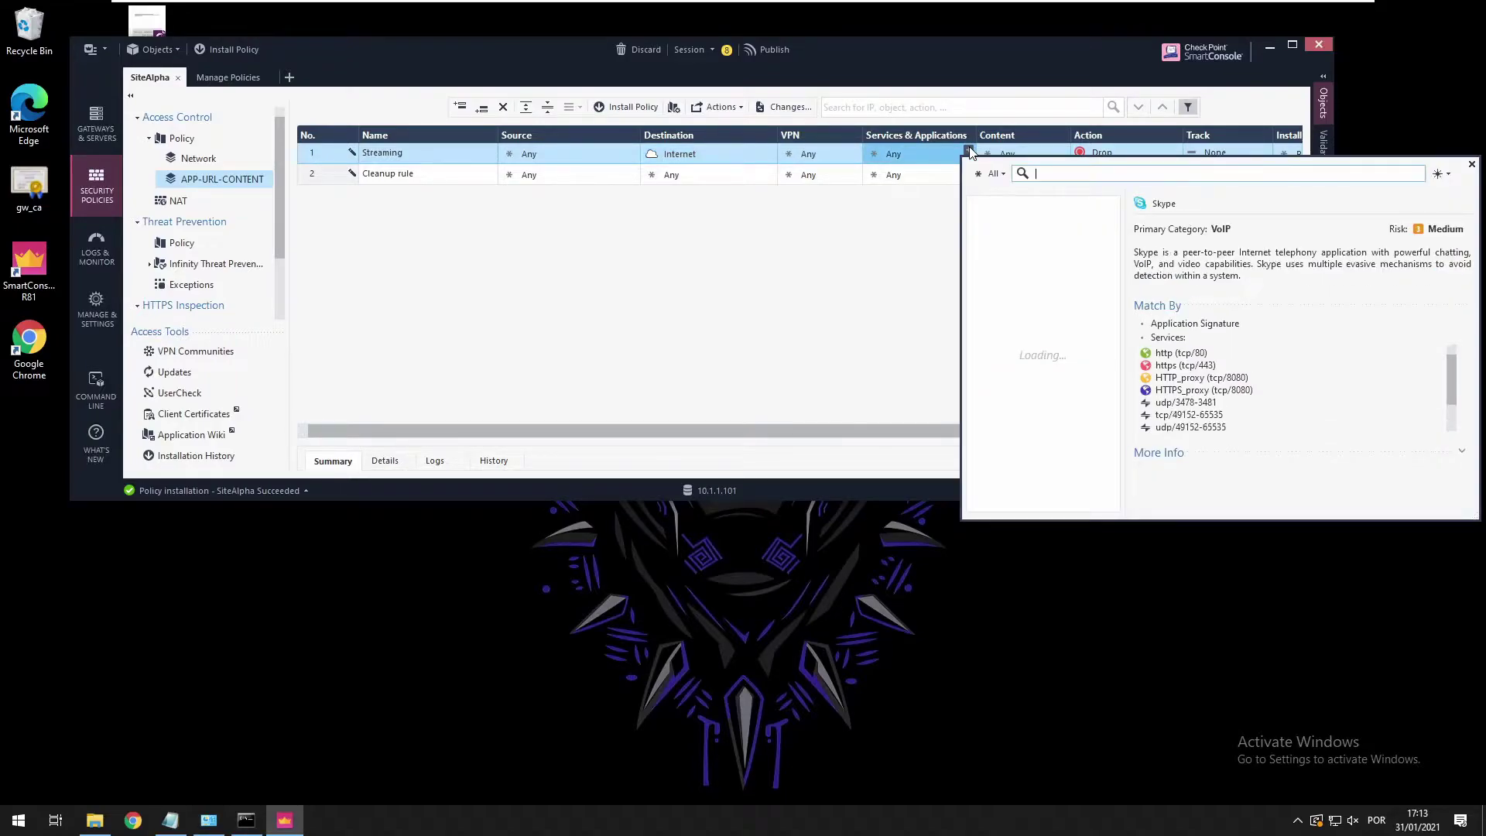
pyautogui.write('you')
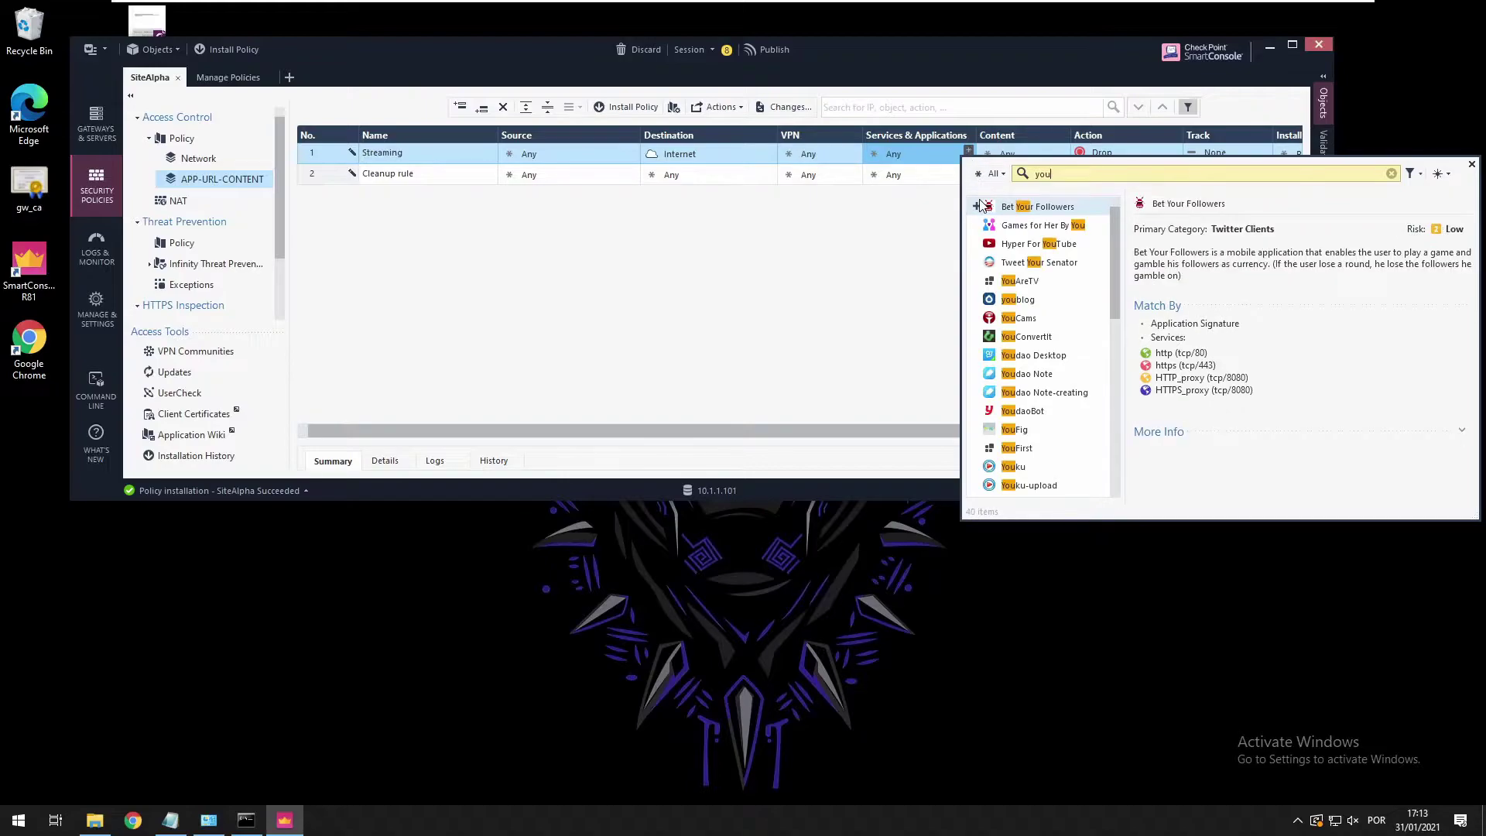
pyautogui.write('tub')
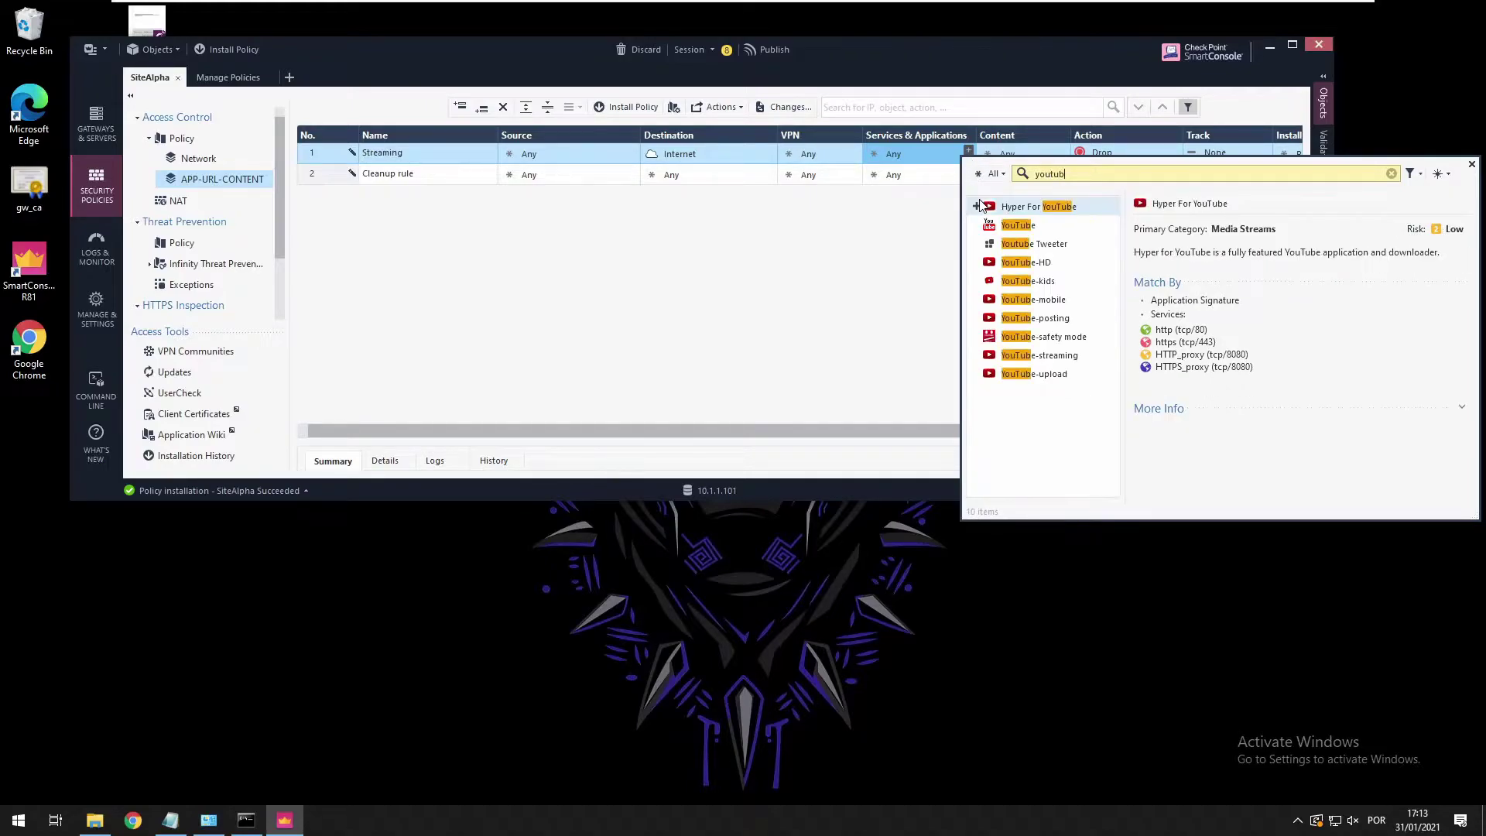
pyautogui.click(977, 225)
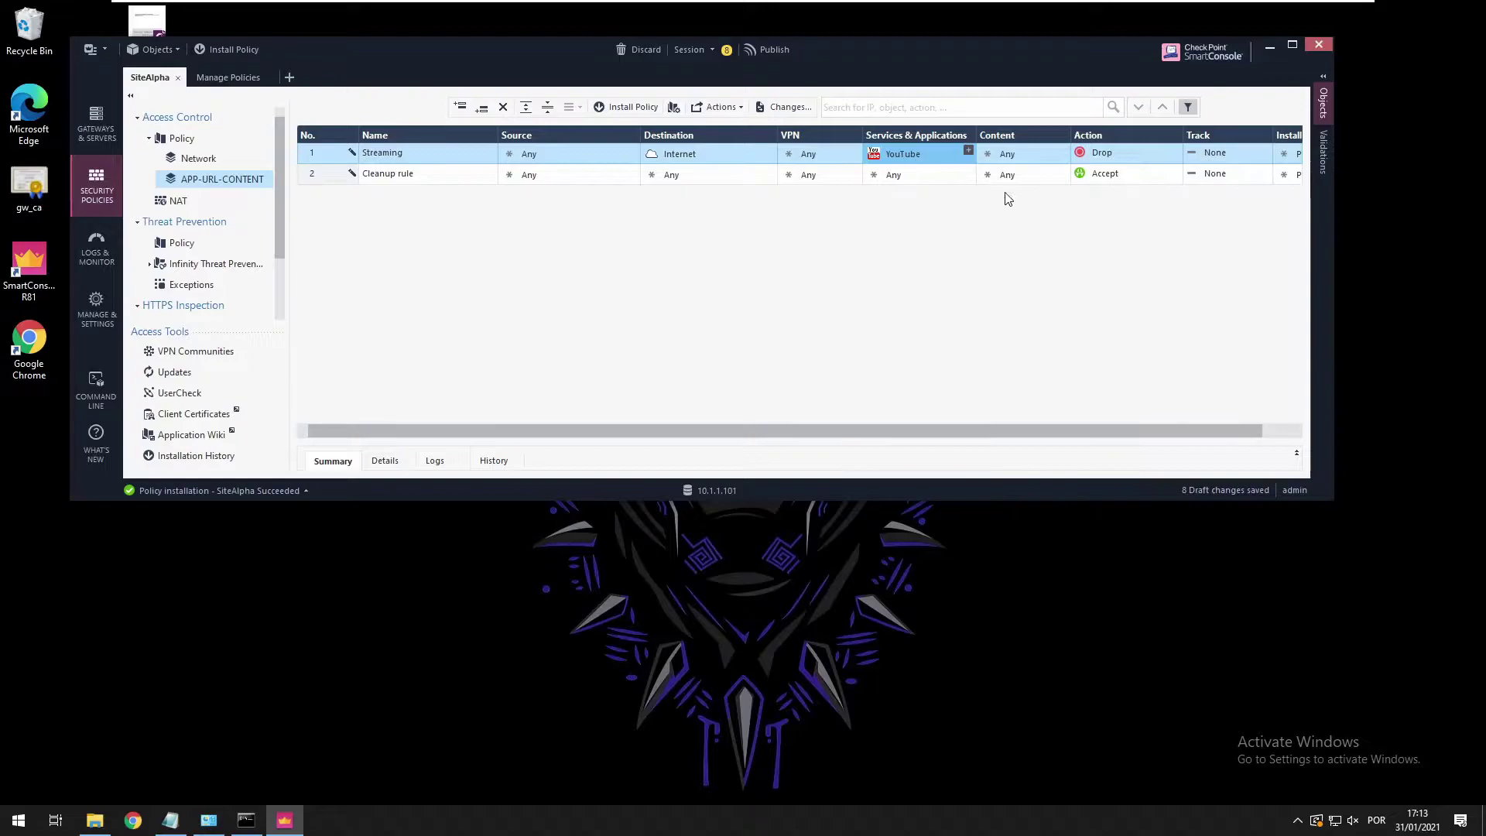
pyautogui.click(969, 151)
pyautogui.write('vevo')
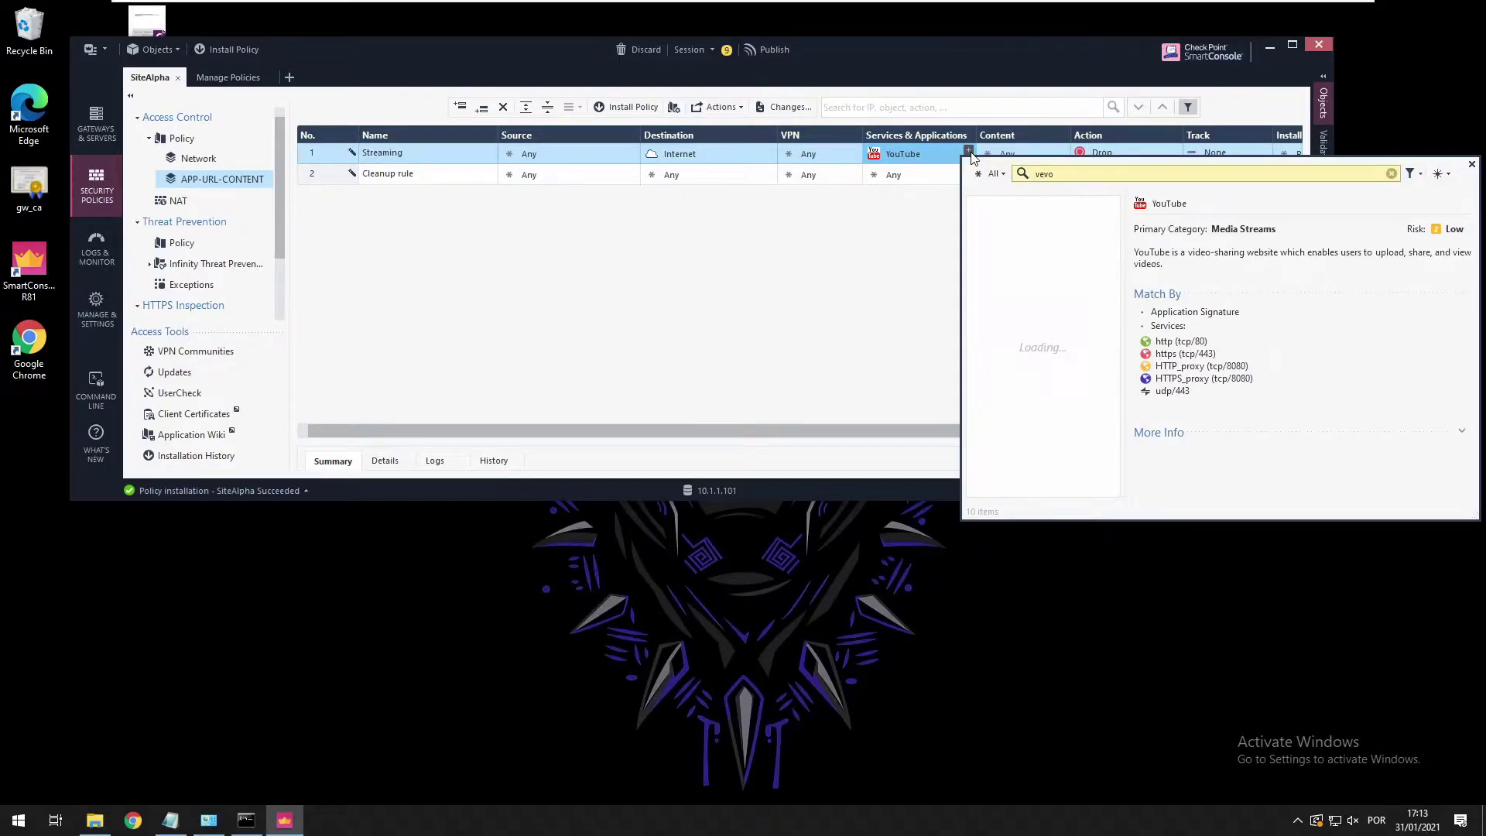
pyautogui.click(1006, 208)
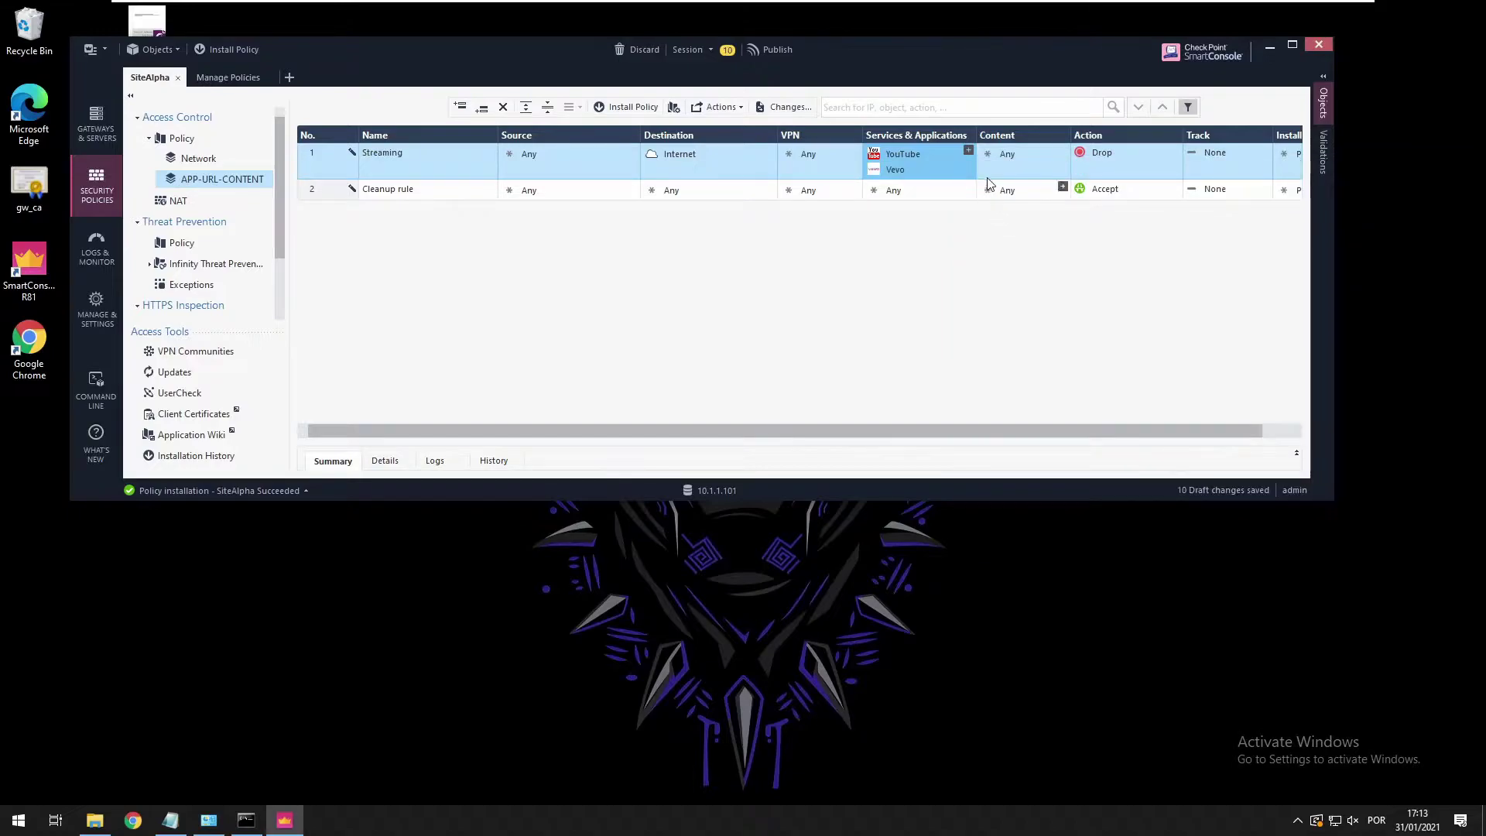
# Set the Streaming rule's action to Drop with Blocked Message and its track to Log
pyautogui.moveTo(999, 174)
pyautogui.click(1117, 152)
pyautogui.moveTo(1198, 193)
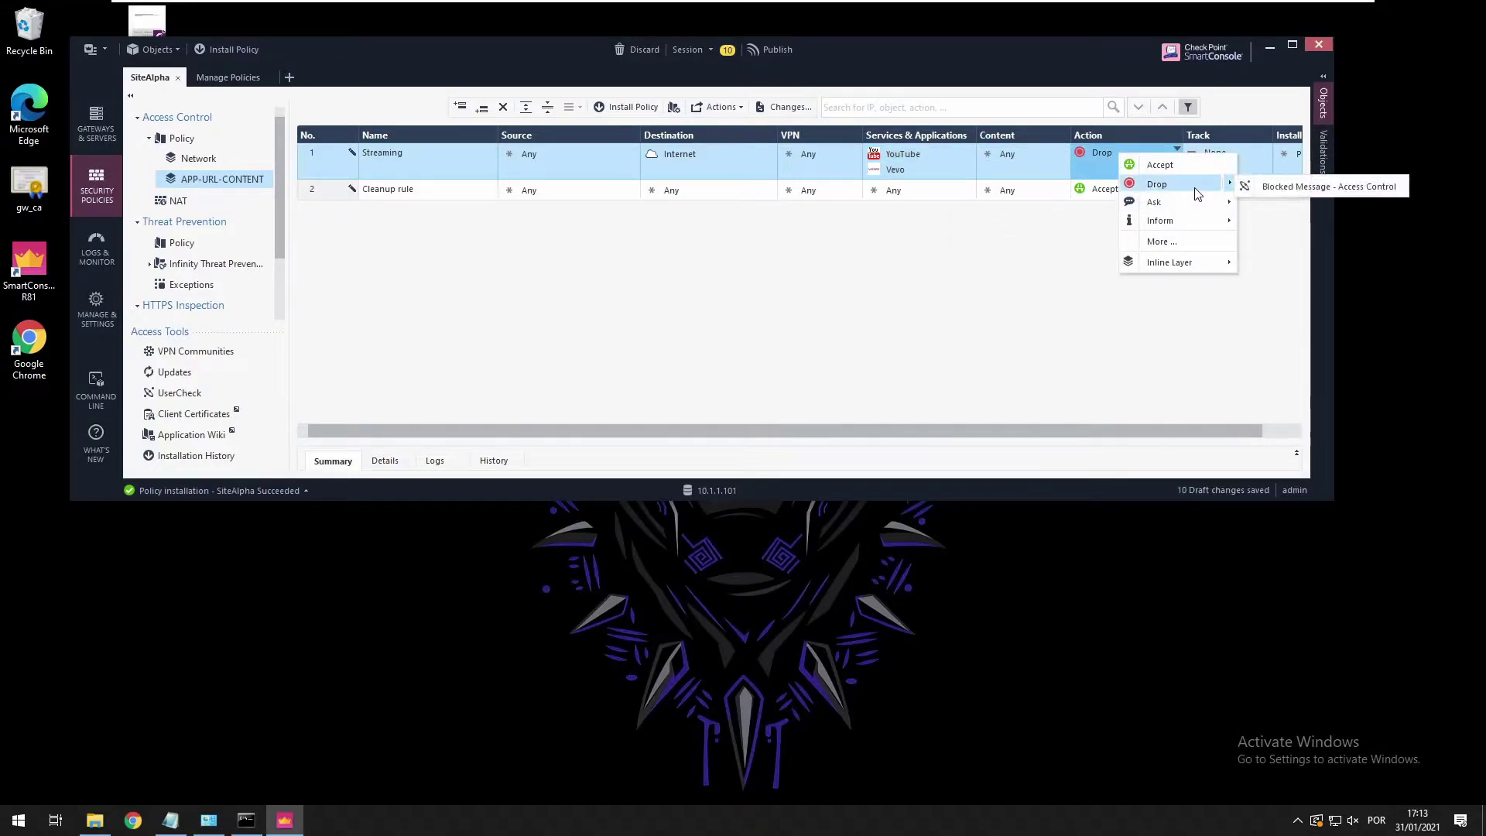
pyautogui.click(1300, 187)
pyautogui.click(1224, 165)
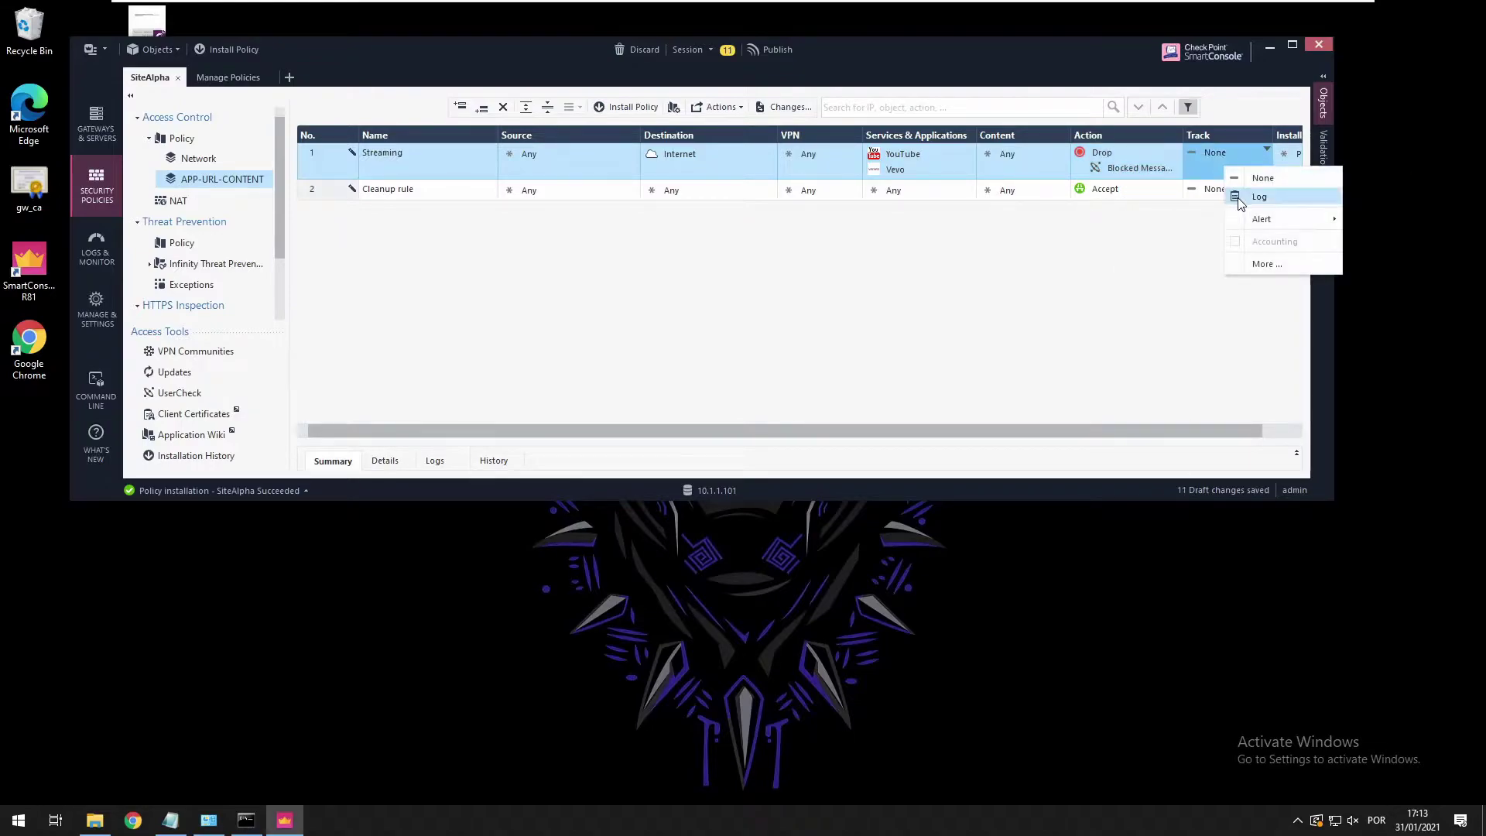
pyautogui.click(1239, 201)
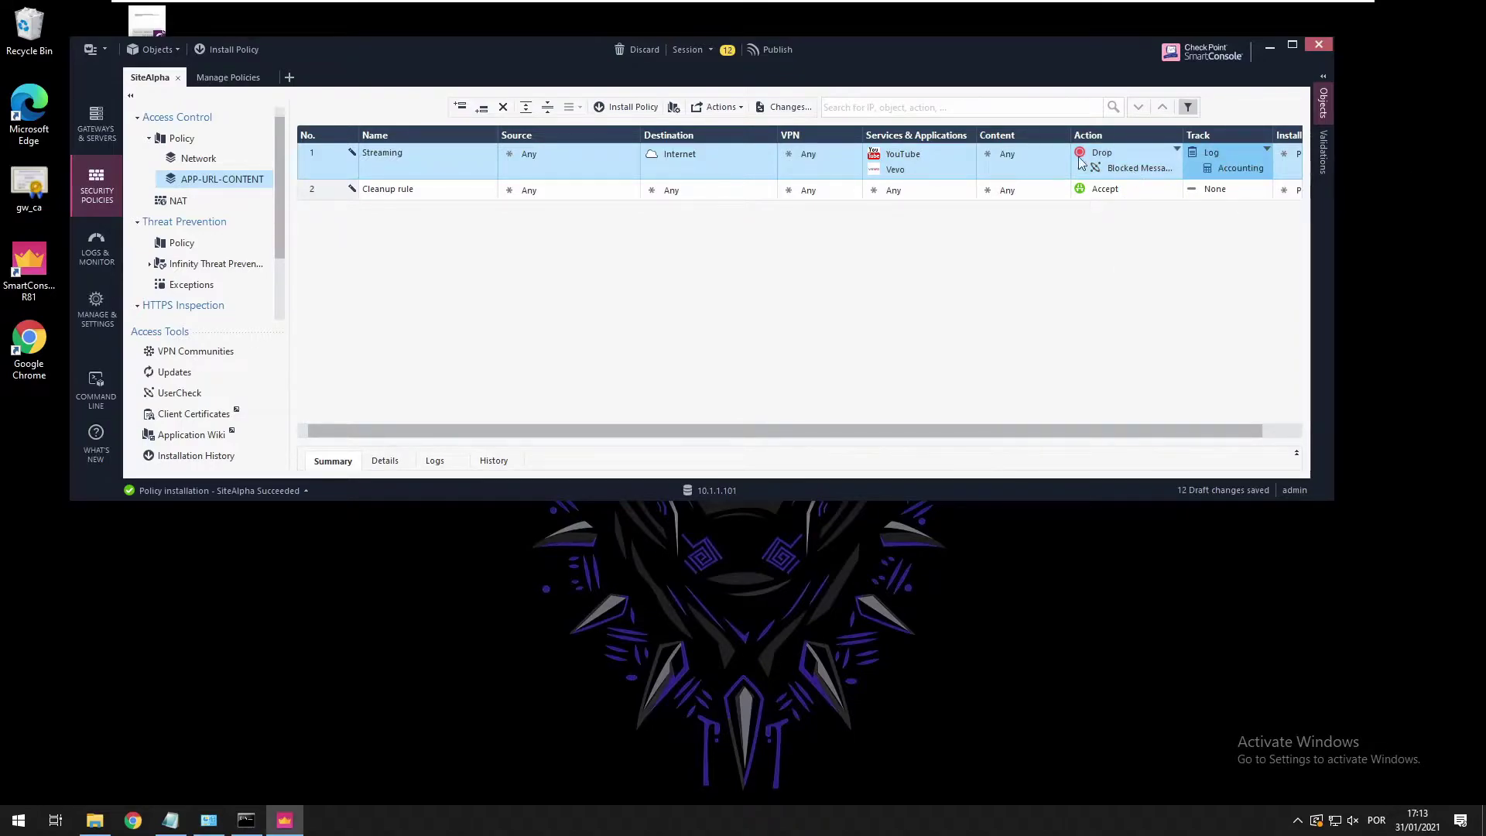
# Insert a new rule named Chat below the Streaming rule
pyautogui.rightClick(322, 165)
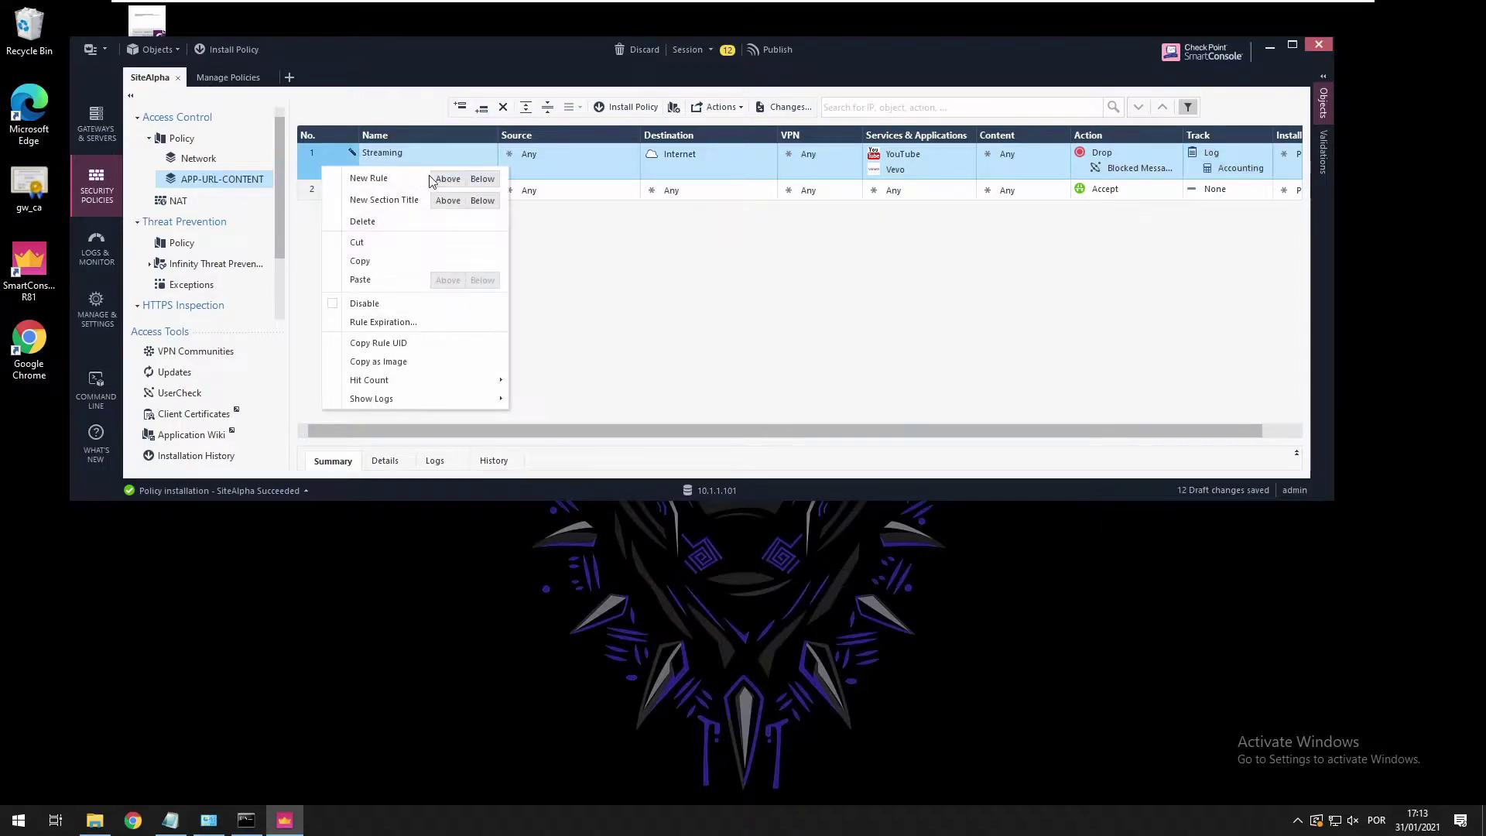
pyautogui.click(482, 179)
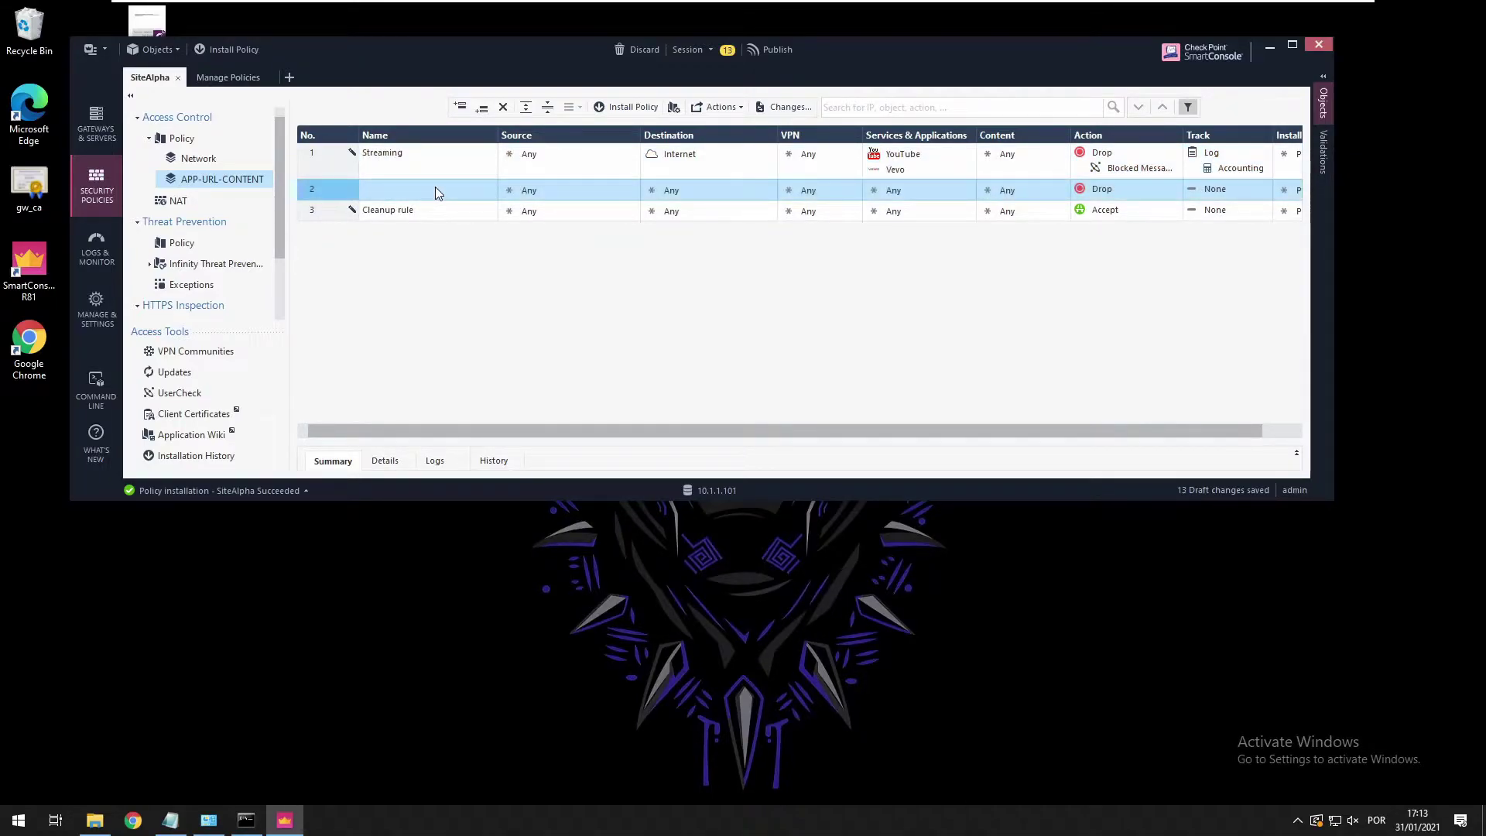
pyautogui.click(435, 192)
pyautogui.write('C')
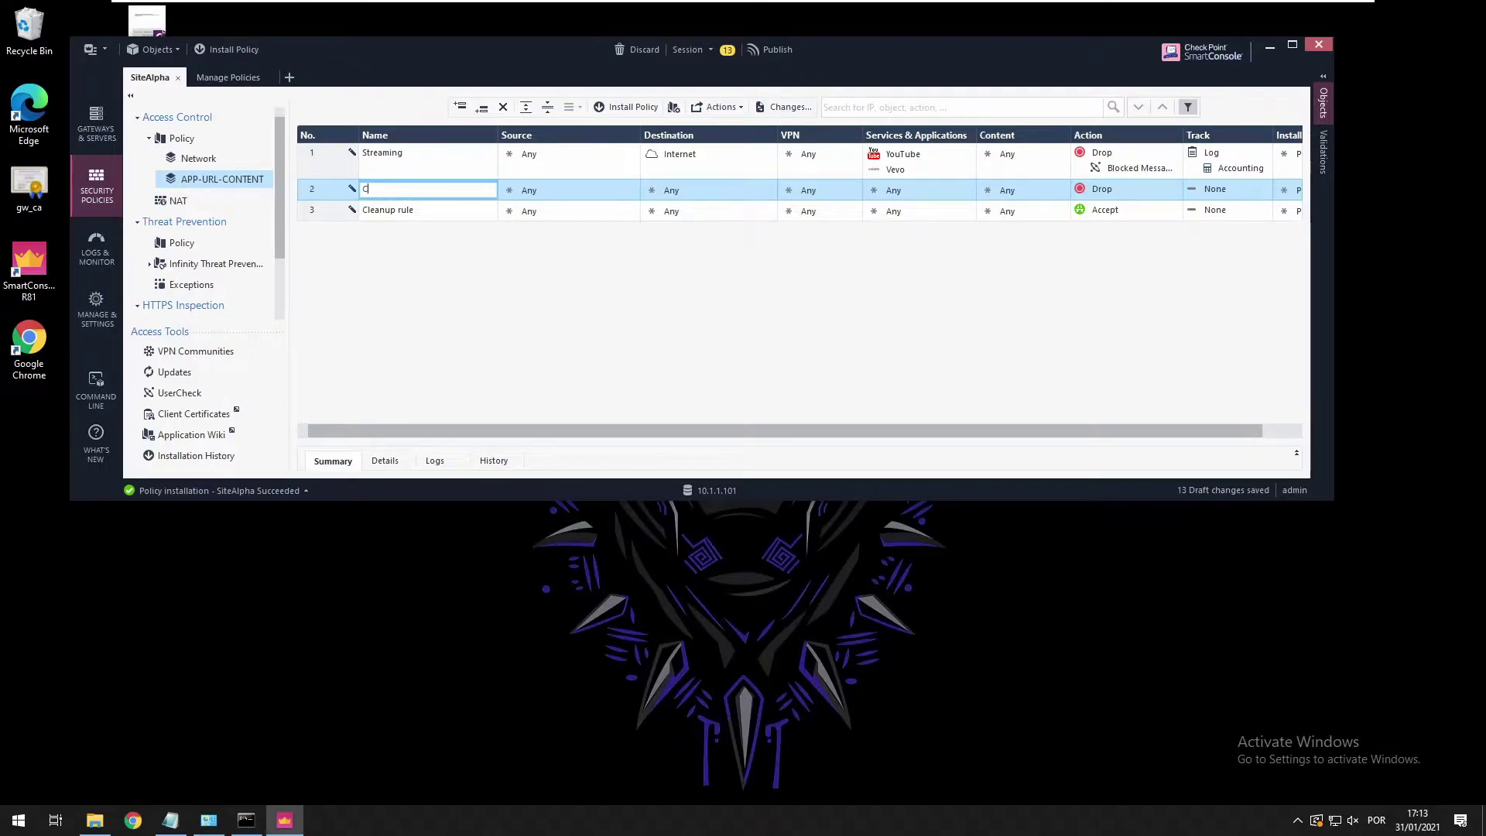
pyautogui.write('hat')
pyautogui.click(968, 190)
# Add Skype, Instagram and Facebook to the Chat rule's applications
pyautogui.click(967, 190)
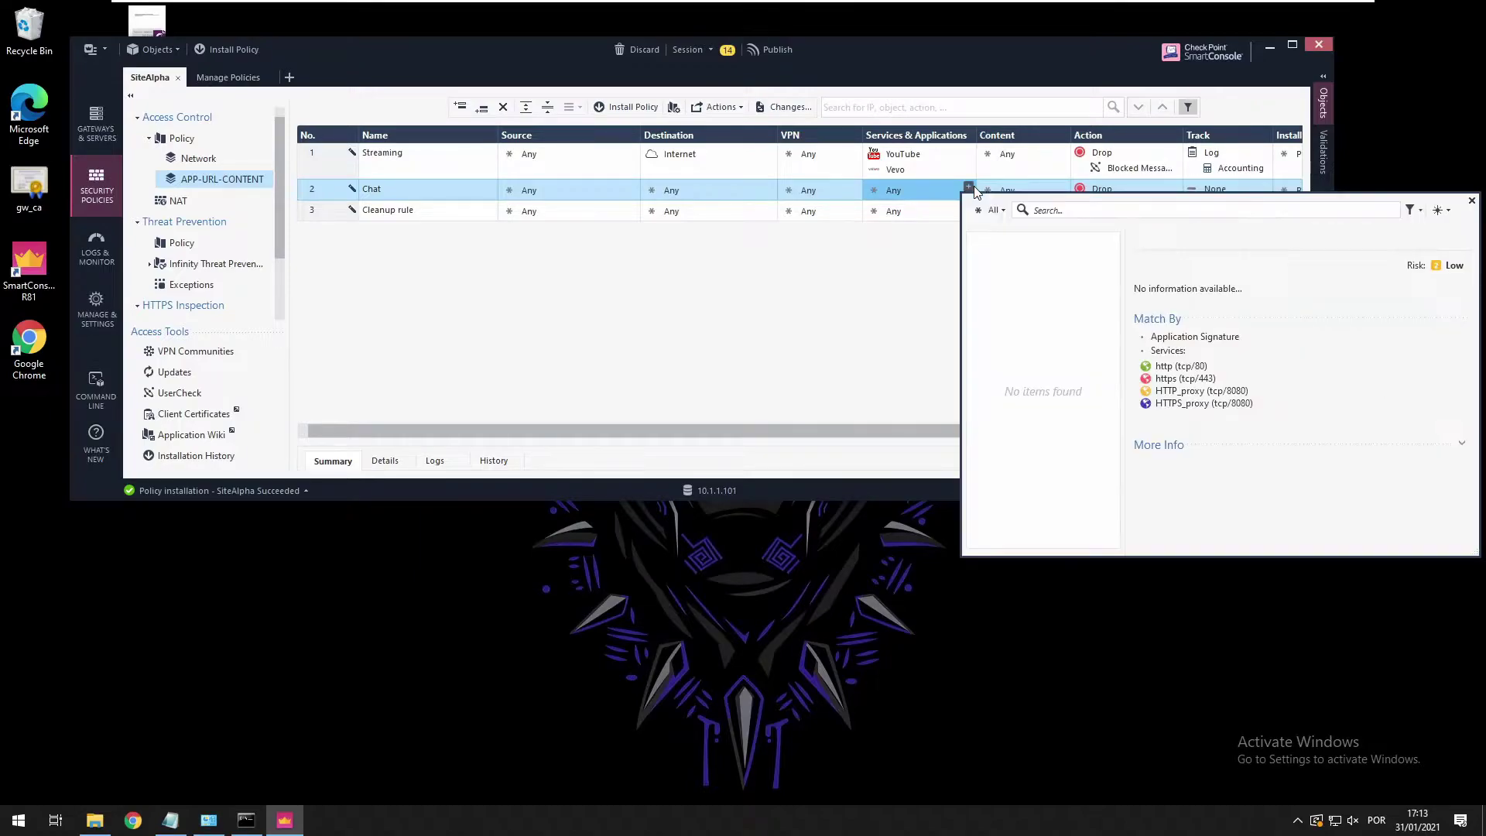
pyautogui.write('skype')
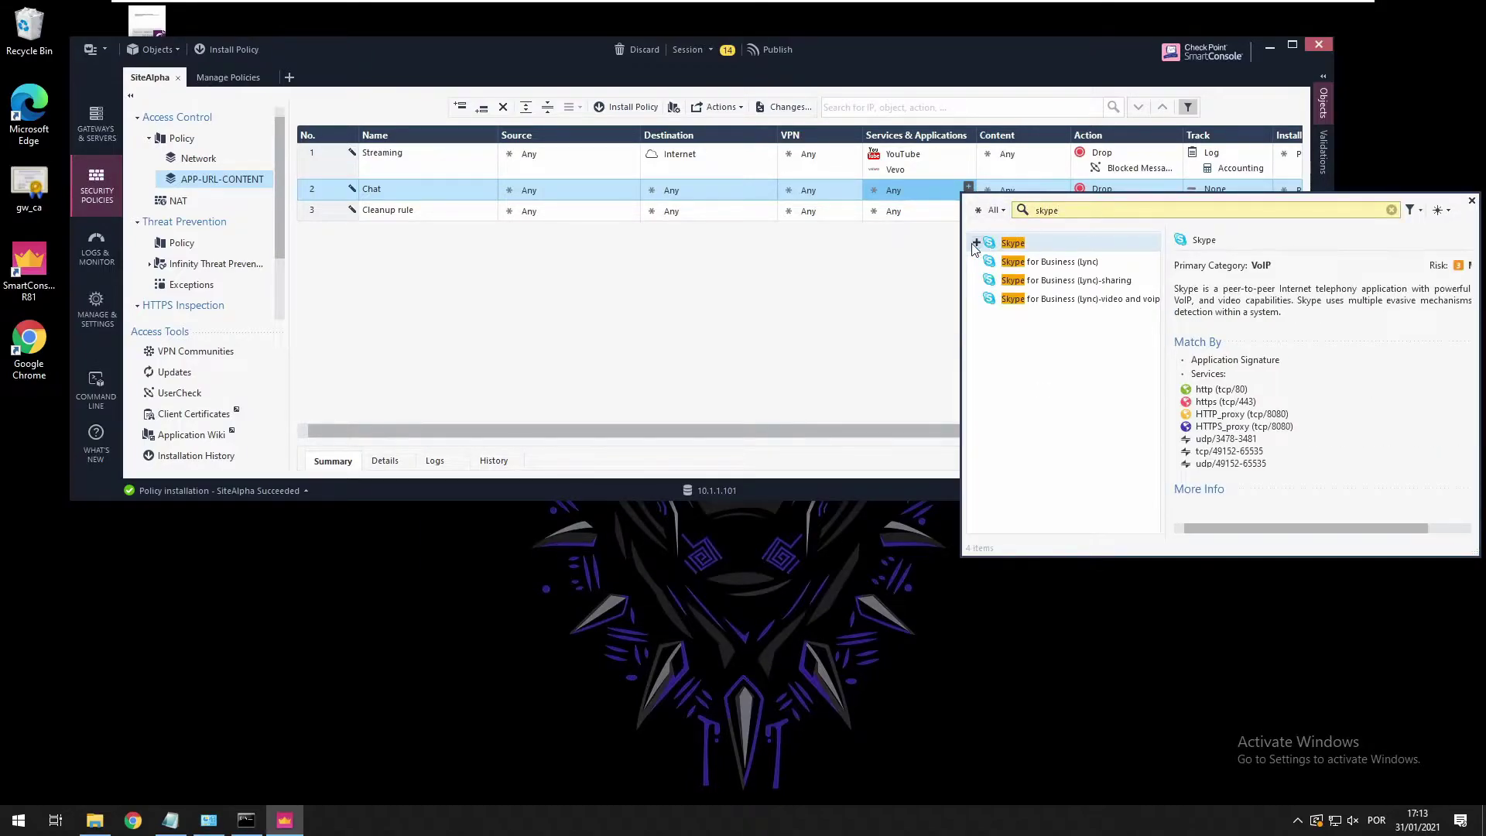
pyautogui.click(977, 242)
pyautogui.write('ti')
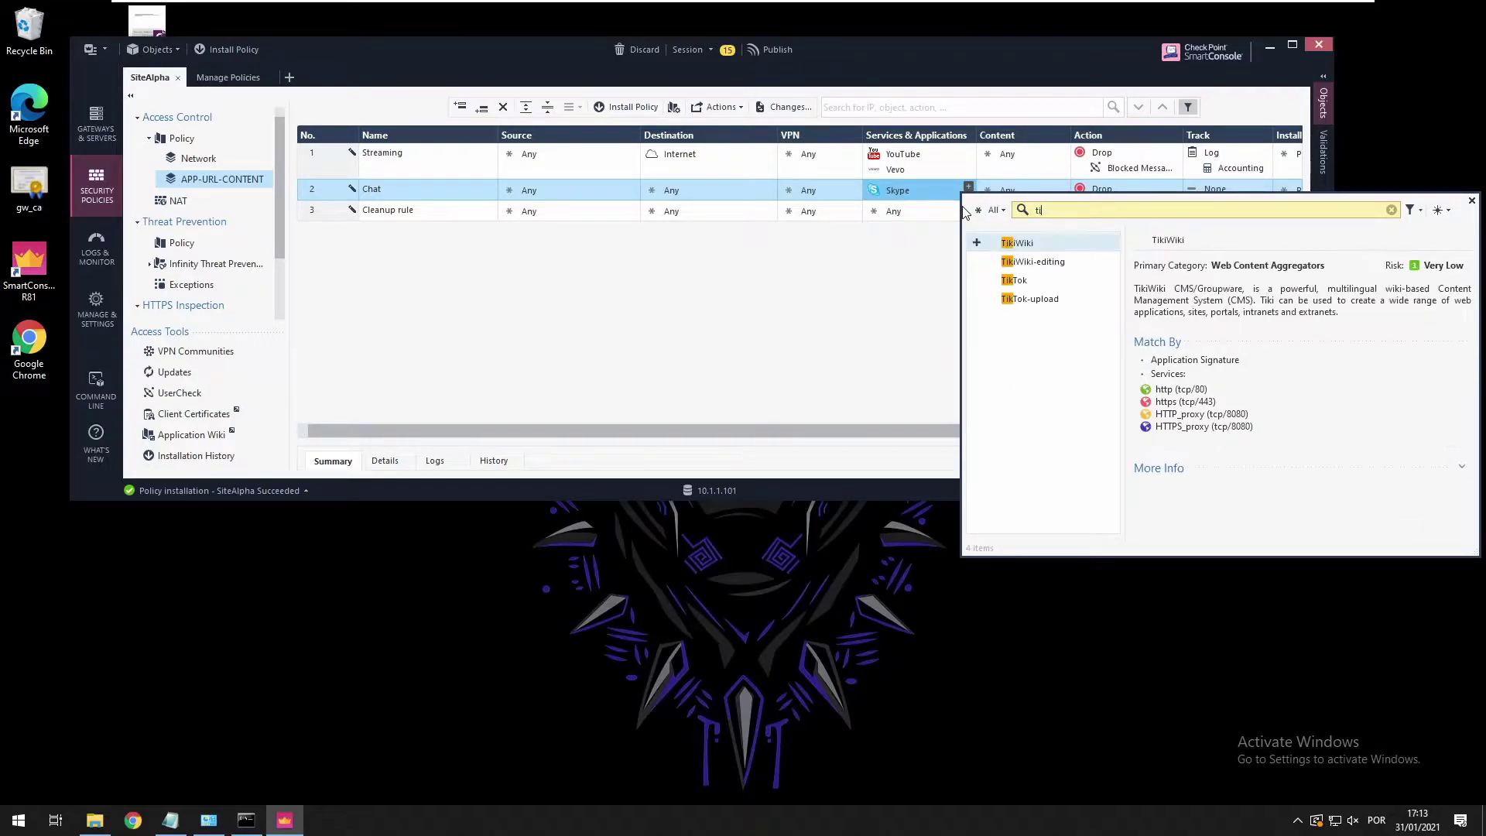
pyautogui.press('BackSpace')
pyautogui.press('BackSpace')
pyautogui.write('insta')
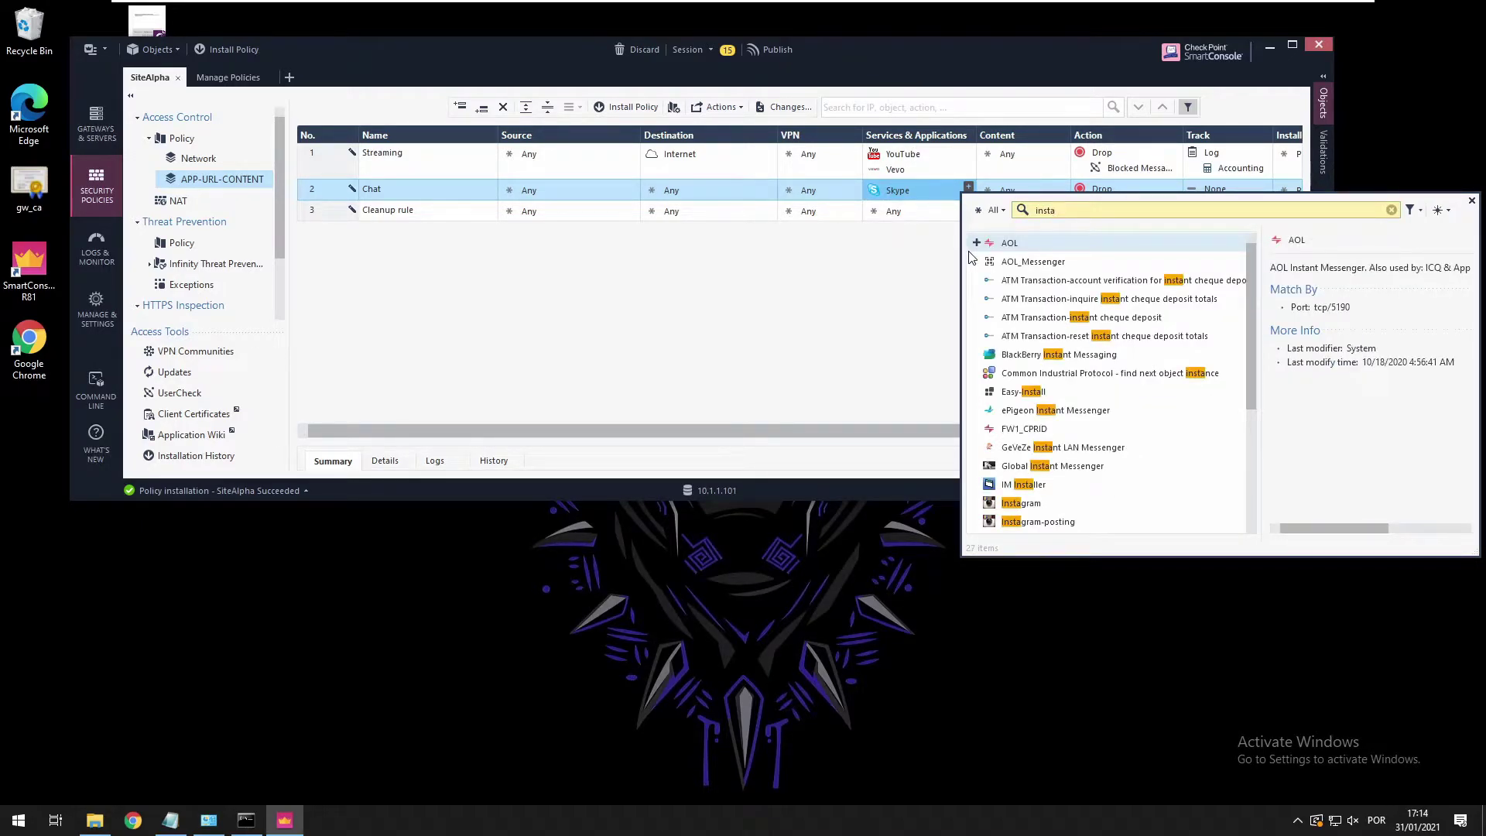
pyautogui.write('gr')
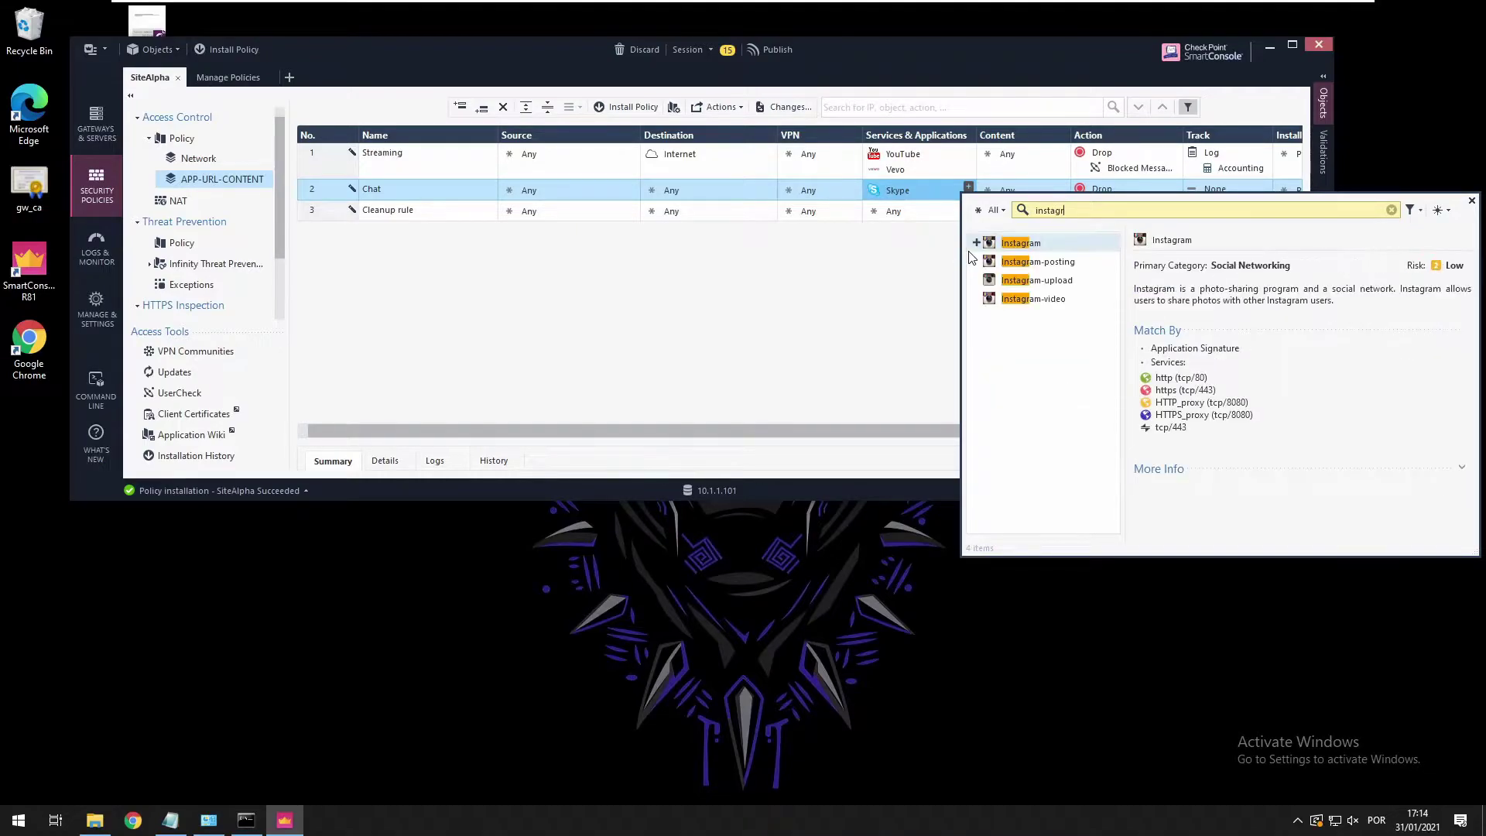
pyautogui.click(976, 243)
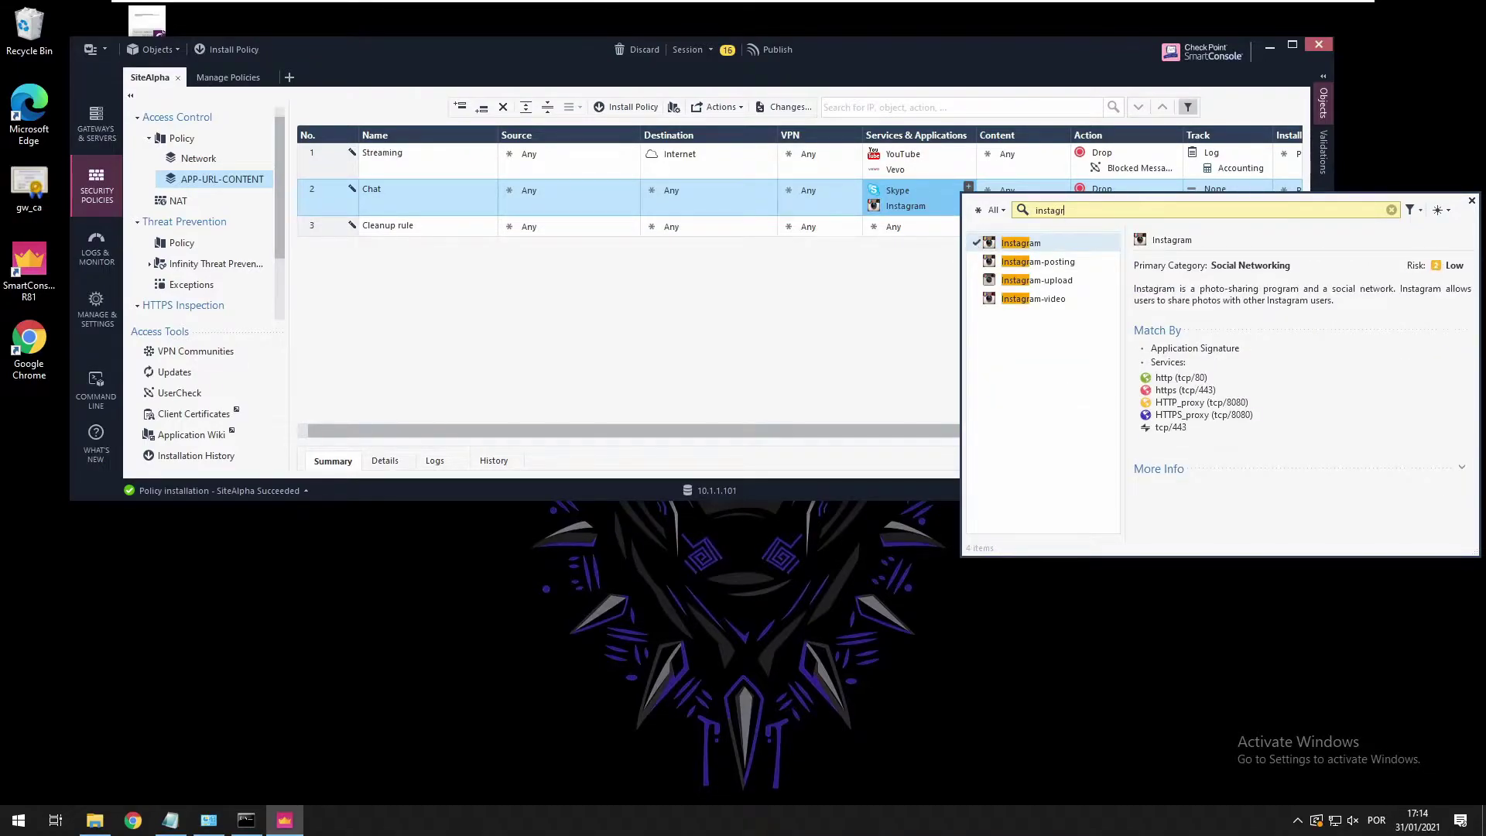
pyautogui.write('face')
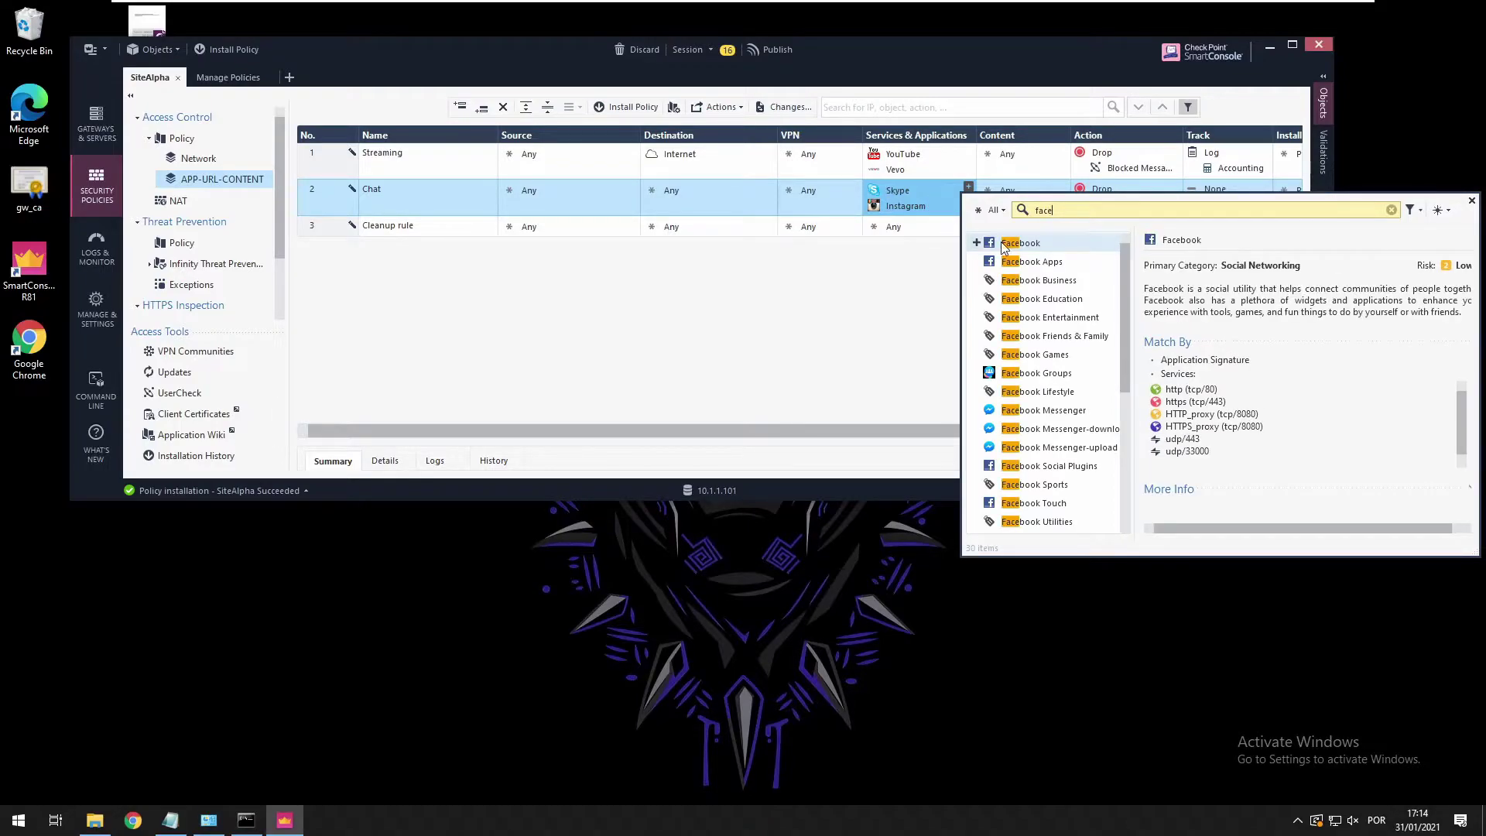
pyautogui.click(977, 243)
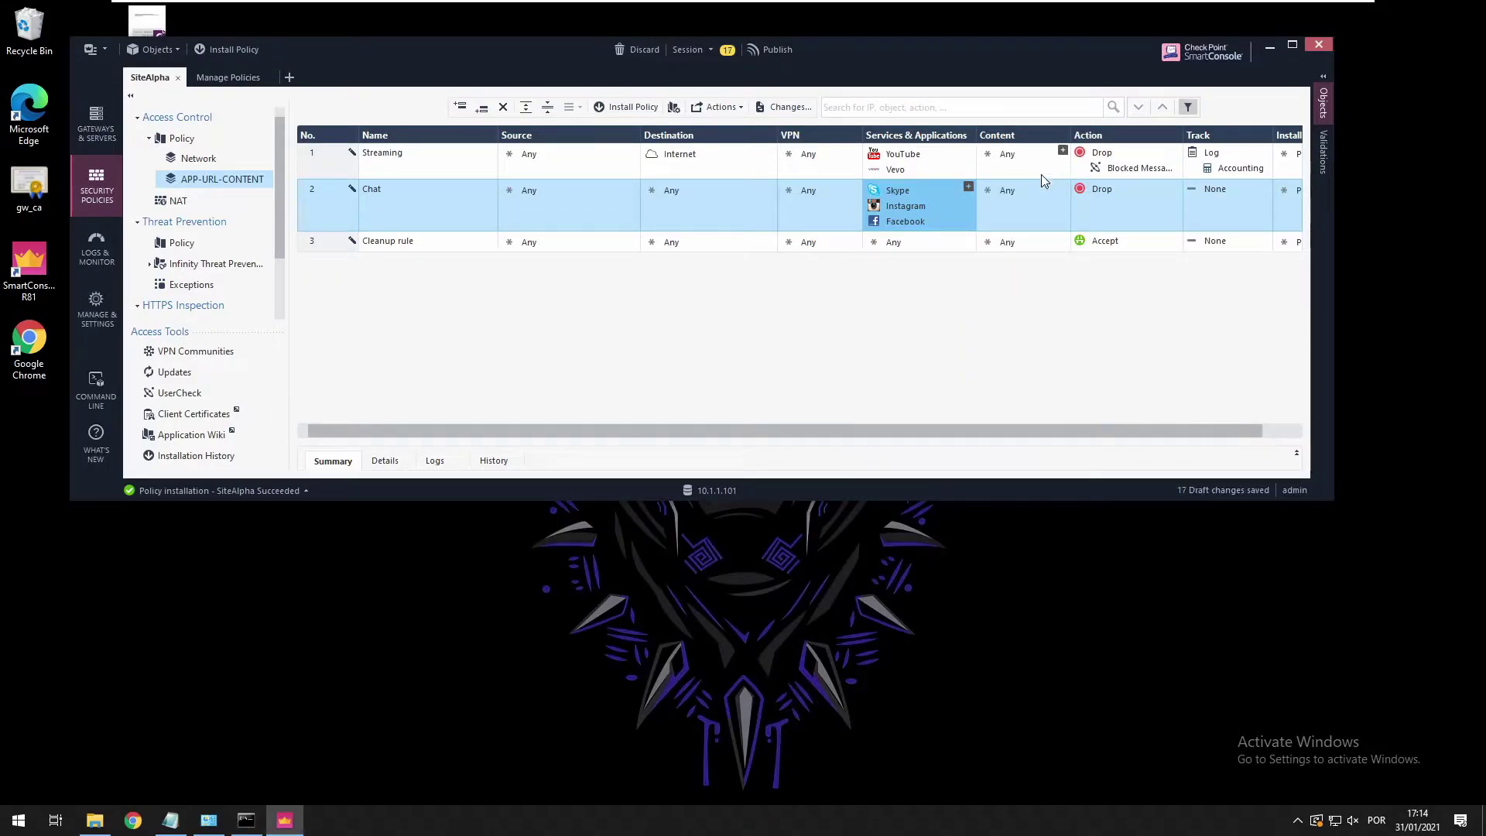
# Set the Chat rule's action to Drop with Blocked Message and its track to Log
pyautogui.click(1127, 198)
pyautogui.moveTo(1182, 224)
pyautogui.click(1279, 227)
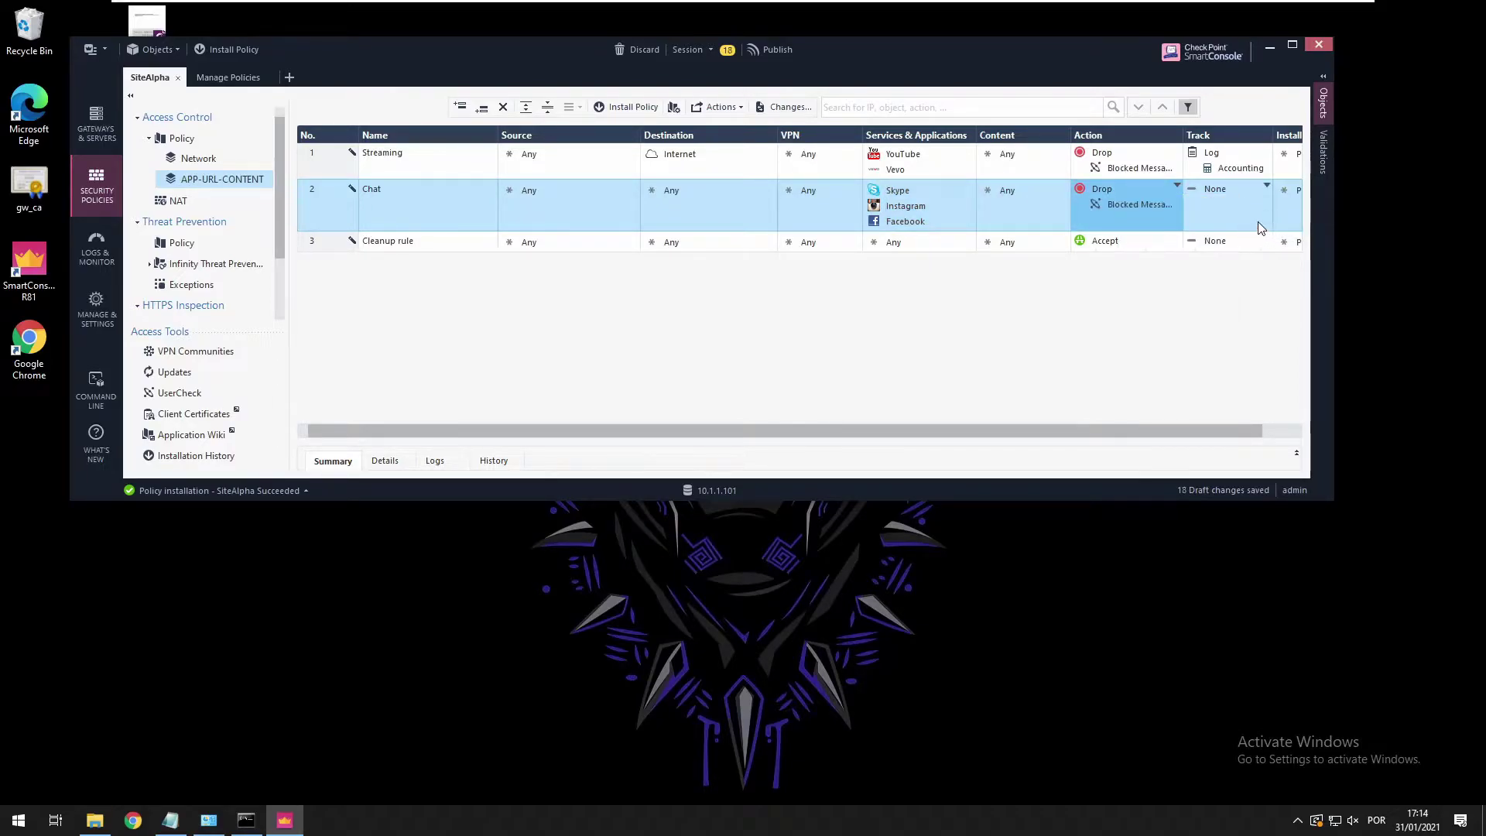
pyautogui.click(1233, 212)
pyautogui.click(1260, 239)
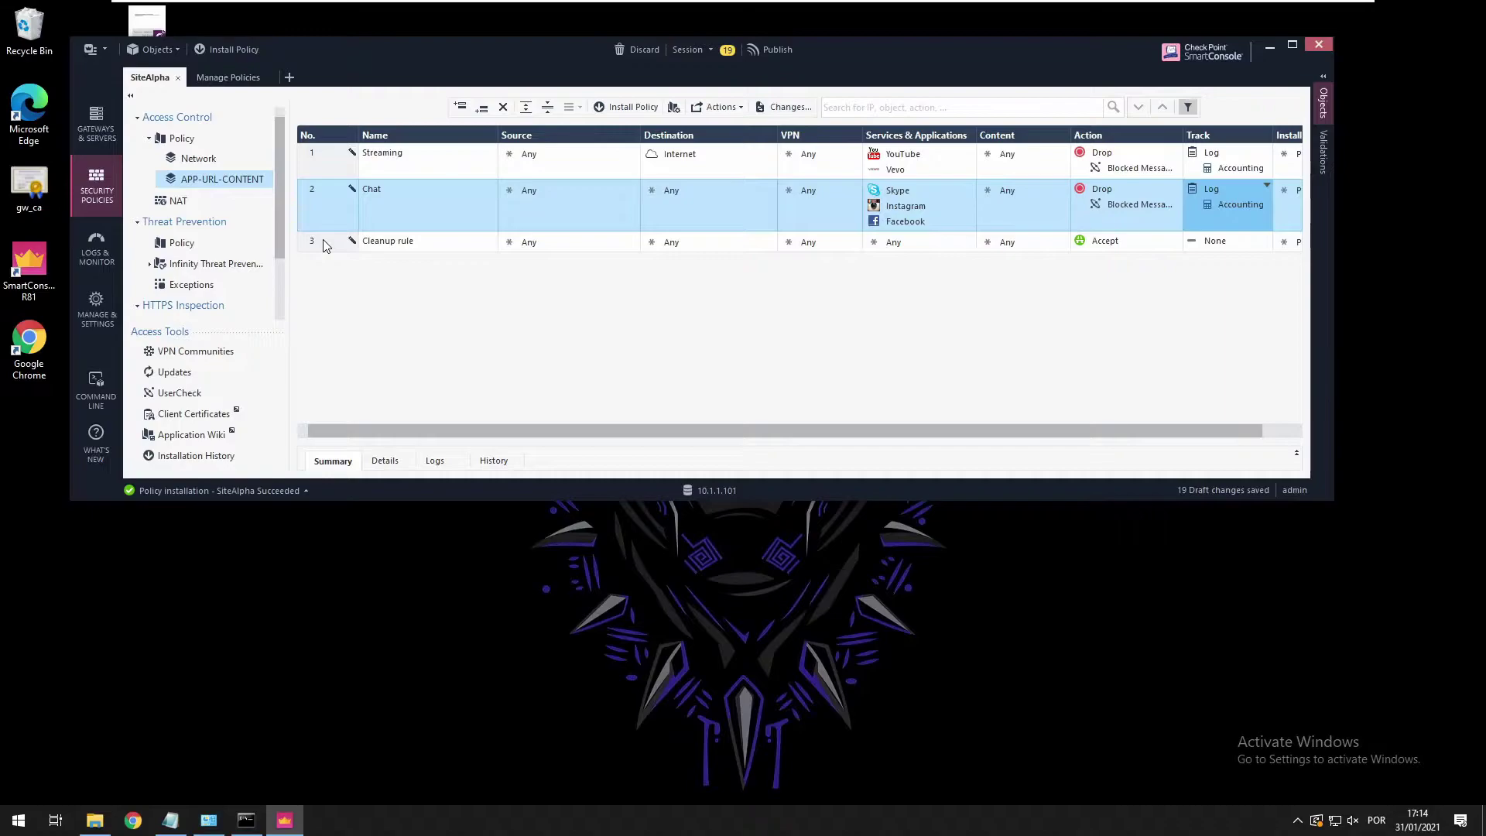
# Insert a third rule named Waste of Bandwidth above Cleanup and copy the Internet destination in
pyautogui.rightClick(323, 245)
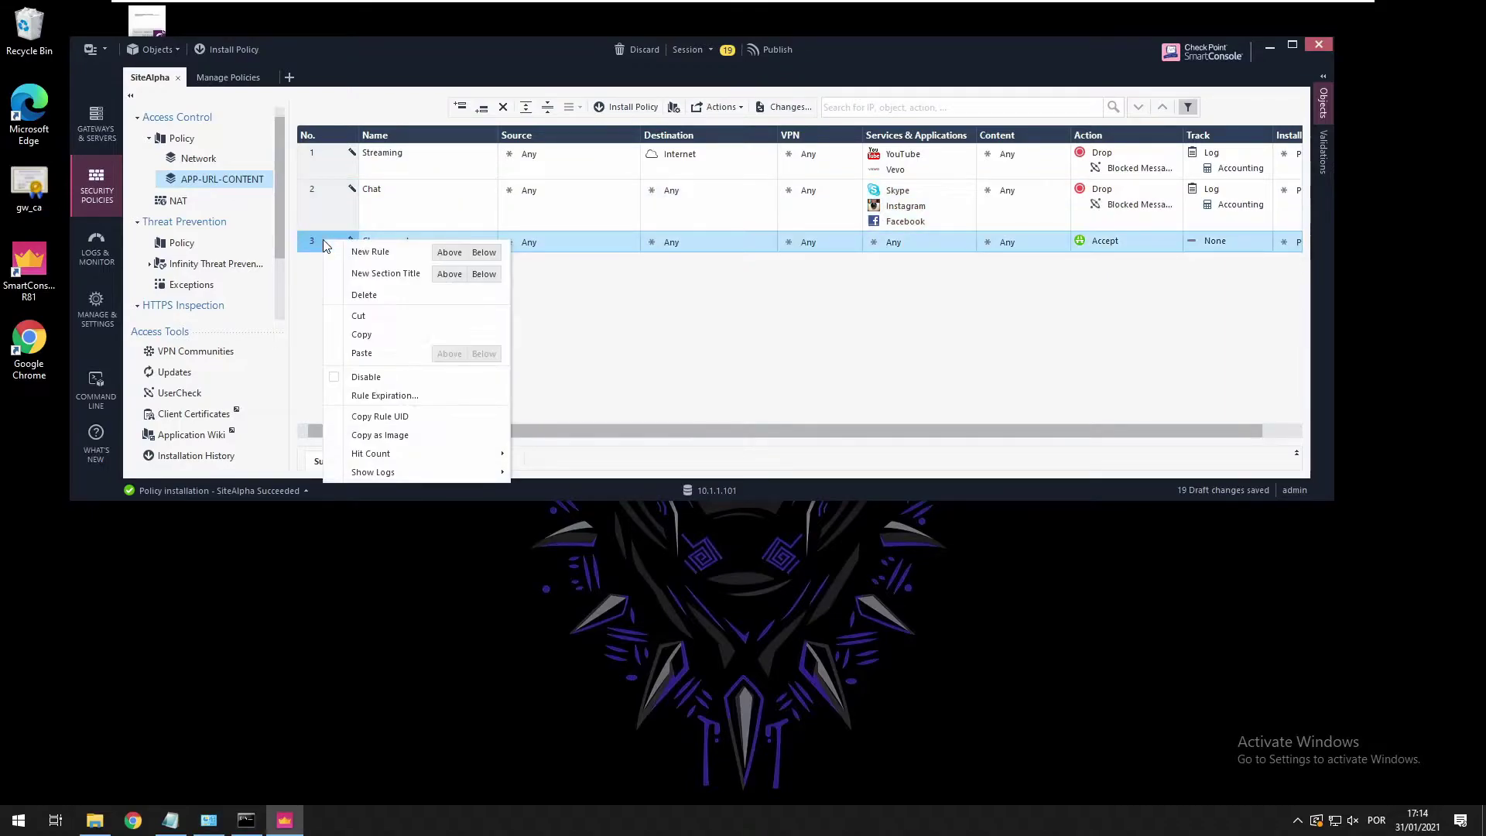
pyautogui.click(451, 264)
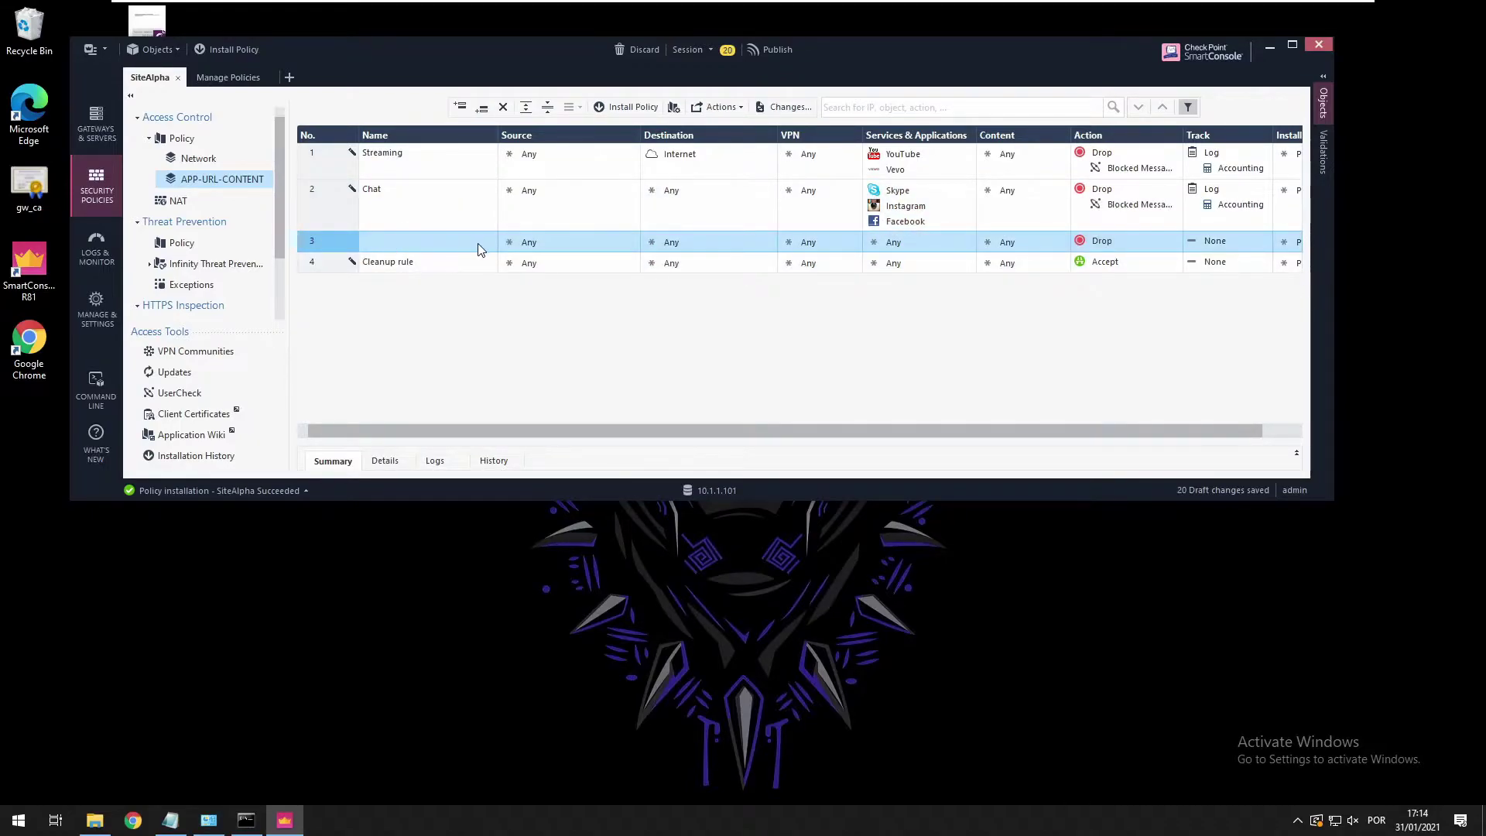
pyautogui.click(477, 243)
pyautogui.write('Was')
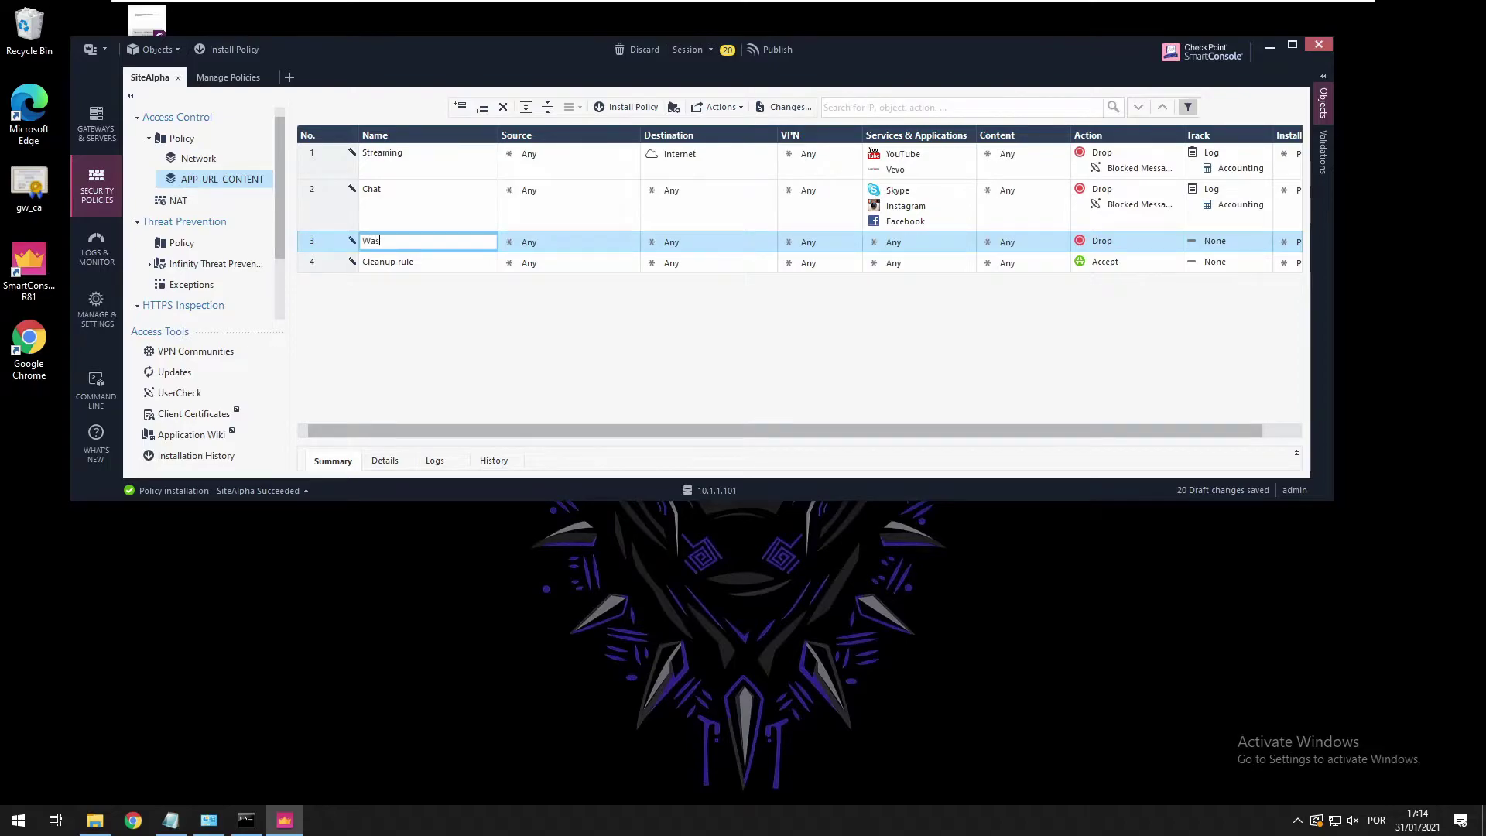
pyautogui.write('te of Bandw')
pyautogui.write('odth')
pyautogui.moveTo(673, 152); pyautogui.dragTo(694, 243)
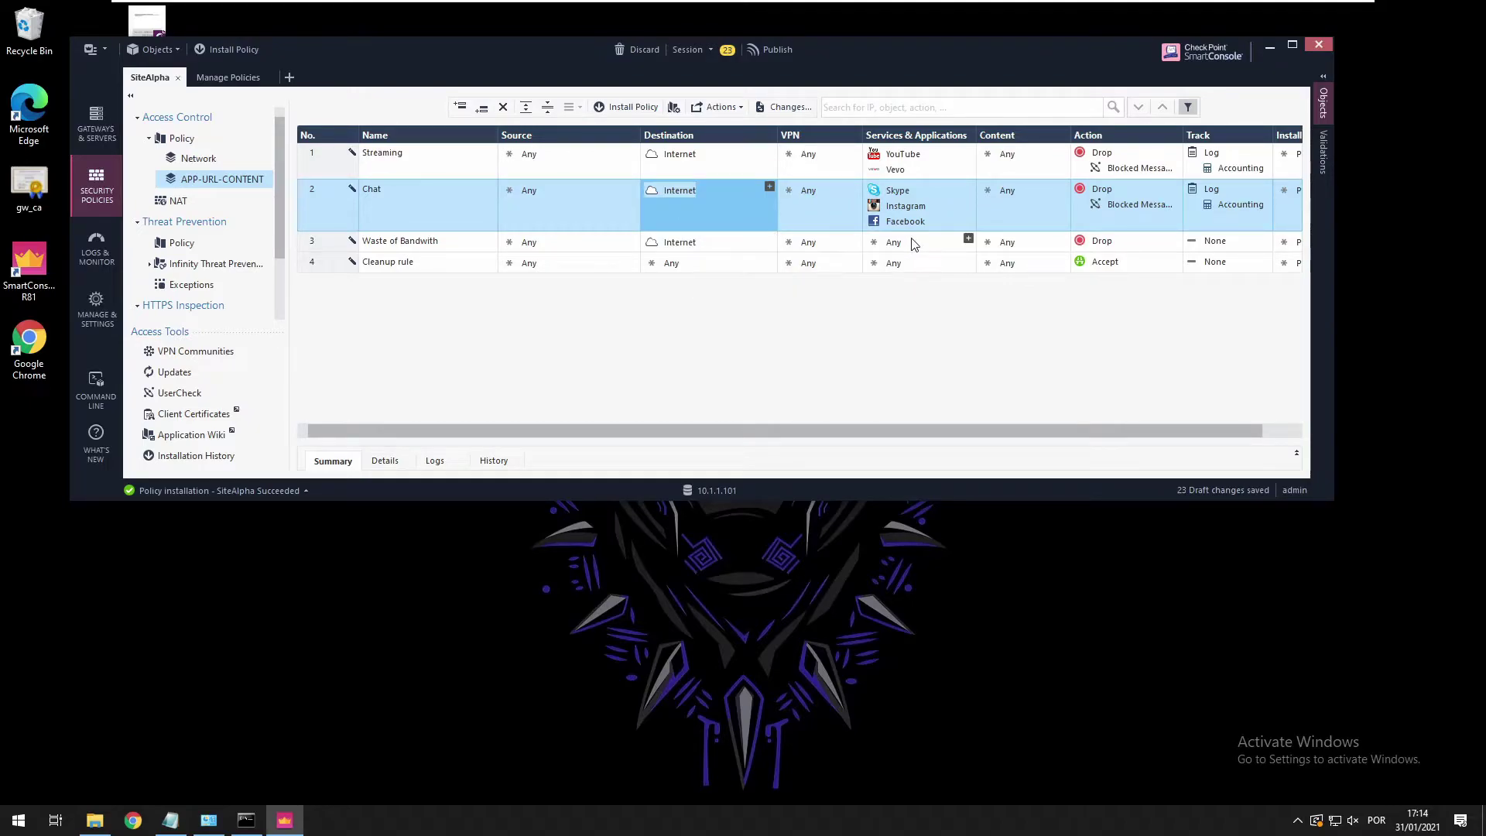
# Add the Pornography category to rule 3's applications, then begin a custom Application/Site
pyautogui.click(969, 239)
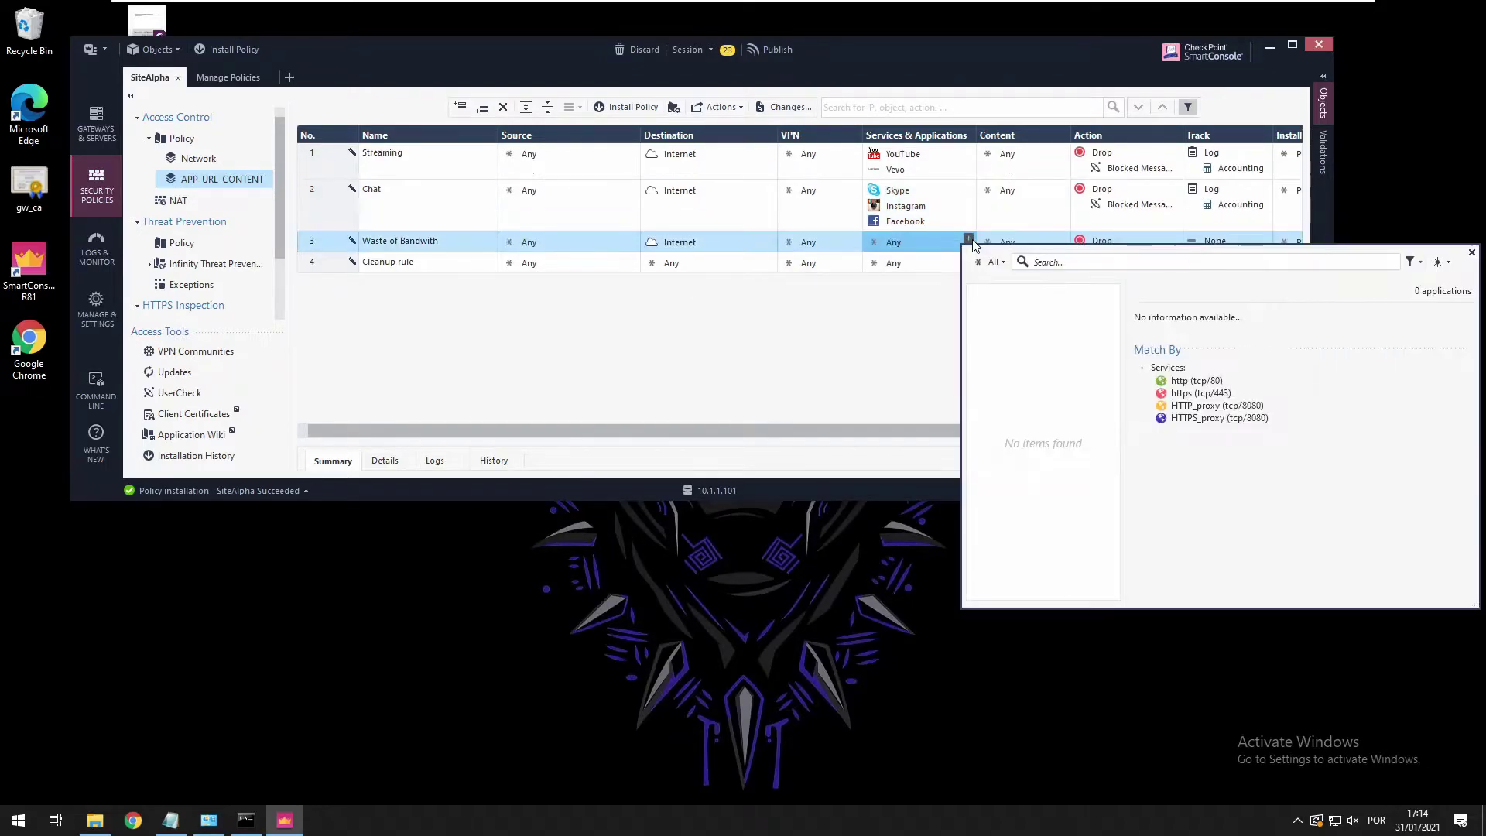
pyautogui.write('pb')
pyautogui.write('r')
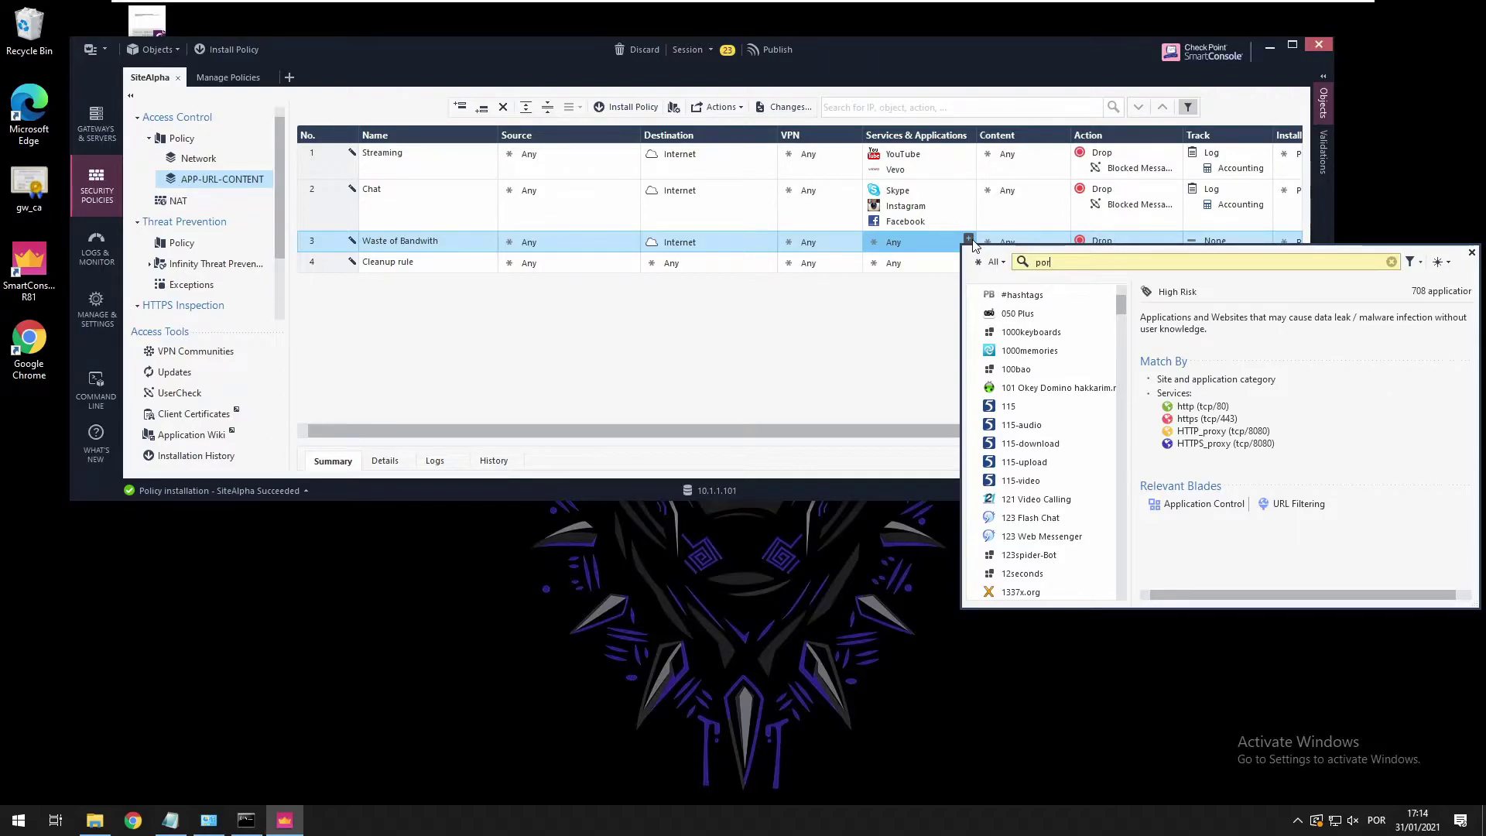
pyautogui.write('n')
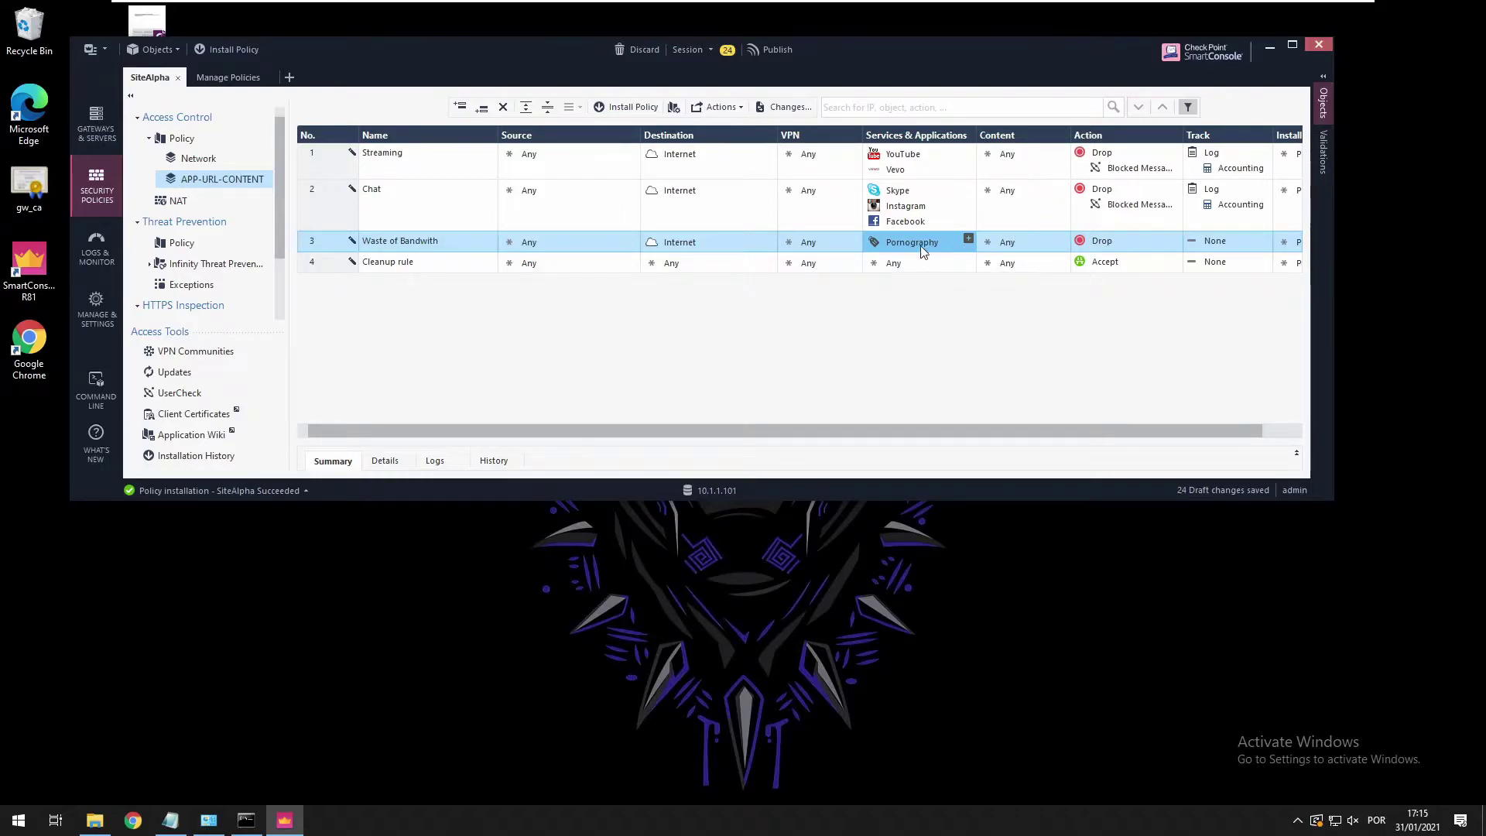
pyautogui.moveTo(890, 248)
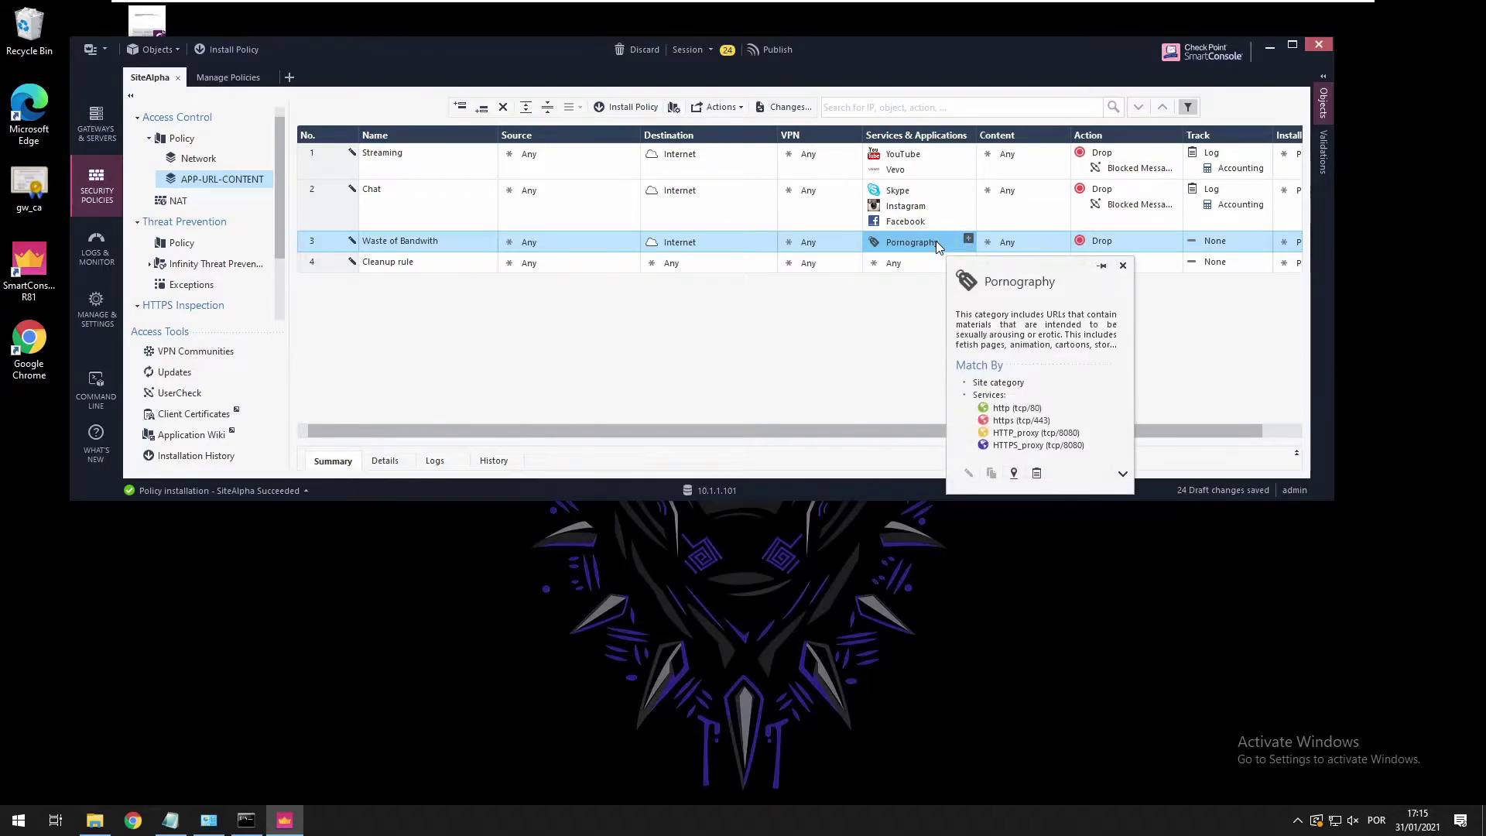
pyautogui.click(969, 239)
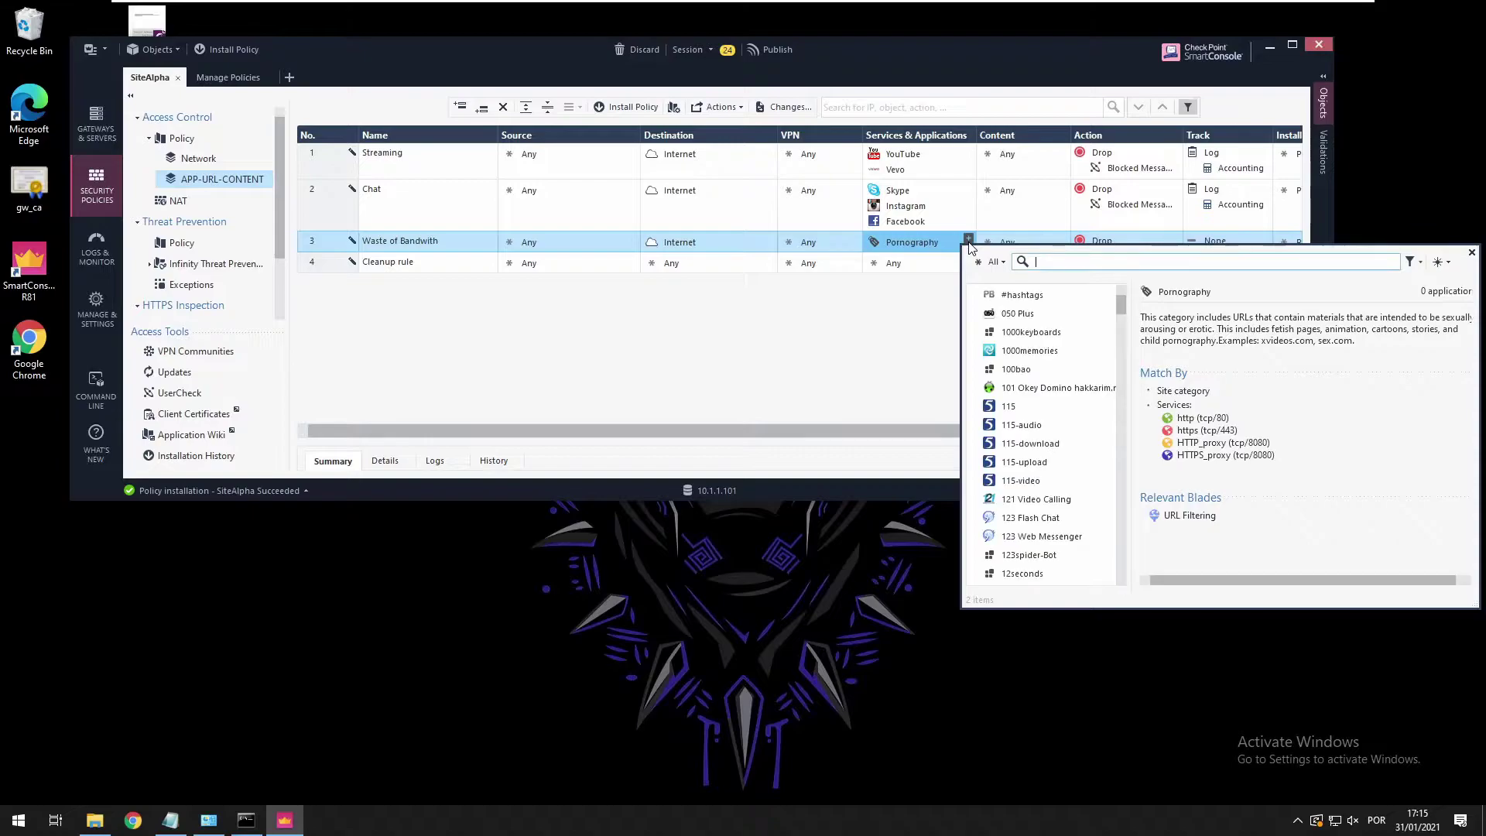
pyautogui.click(1441, 263)
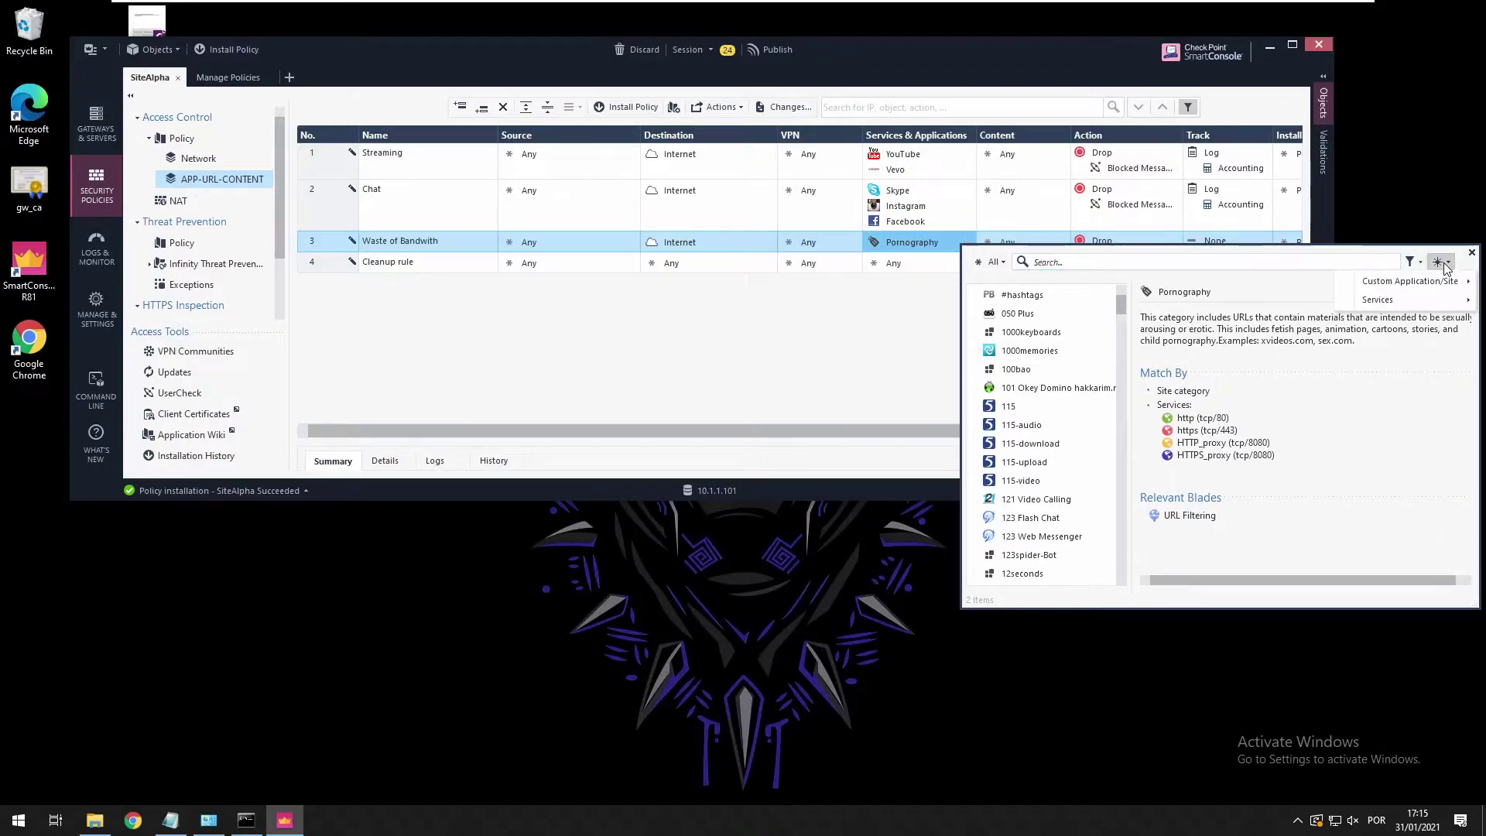
pyautogui.moveTo(1428, 276)
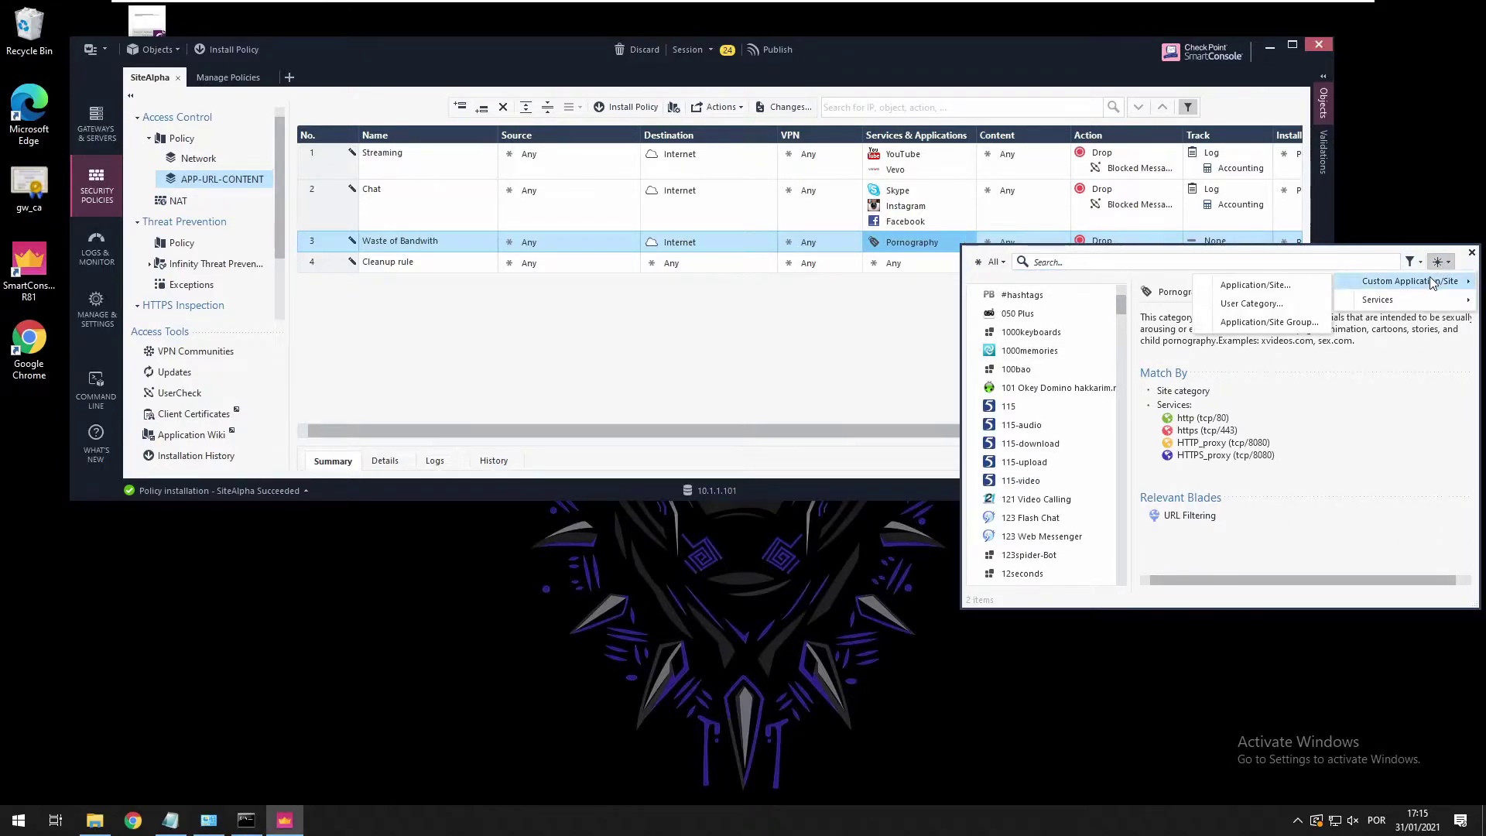
# Start a new custom application/site named PlayboySite
pyautogui.click(1291, 291)
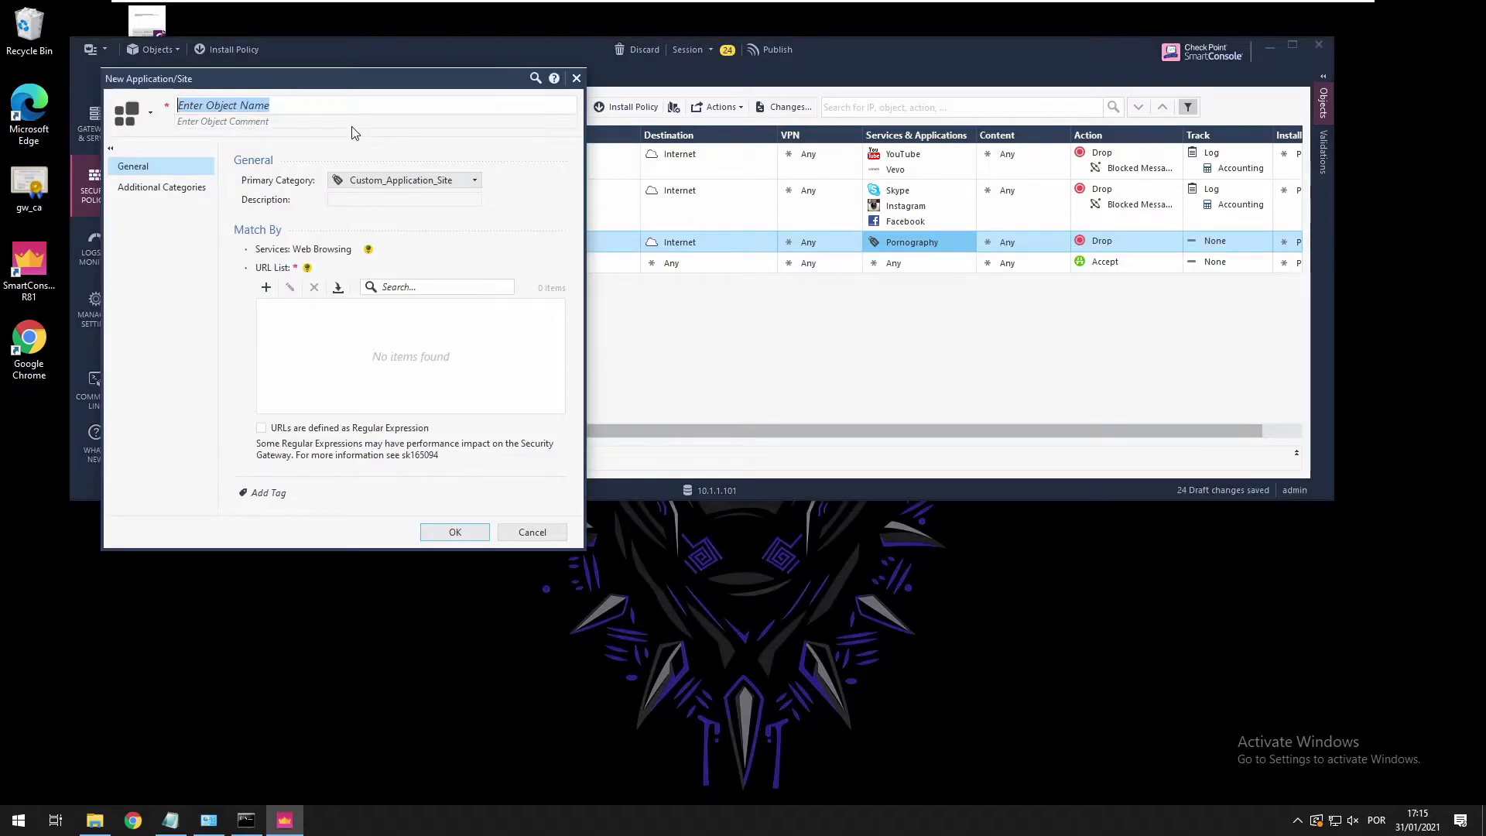
pyautogui.write('com')
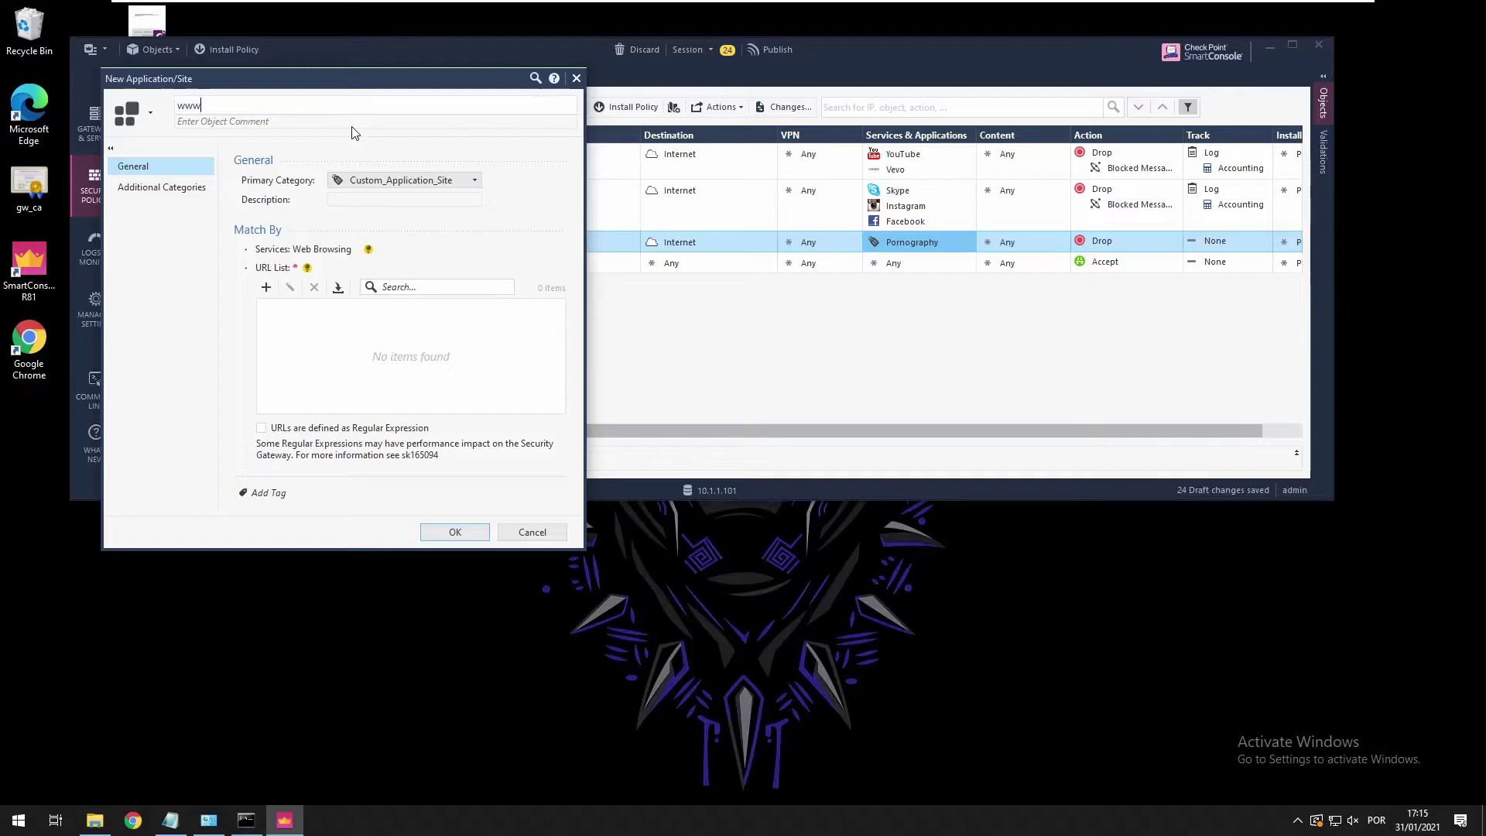
pyautogui.press('BackSpace')
pyautogui.press('BackSpace')
pyautogui.press('BackSpace')
pyautogui.write('Playboy')
pyautogui.write('_')
pyautogui.press('BackSpace')
pyautogui.write('Site')
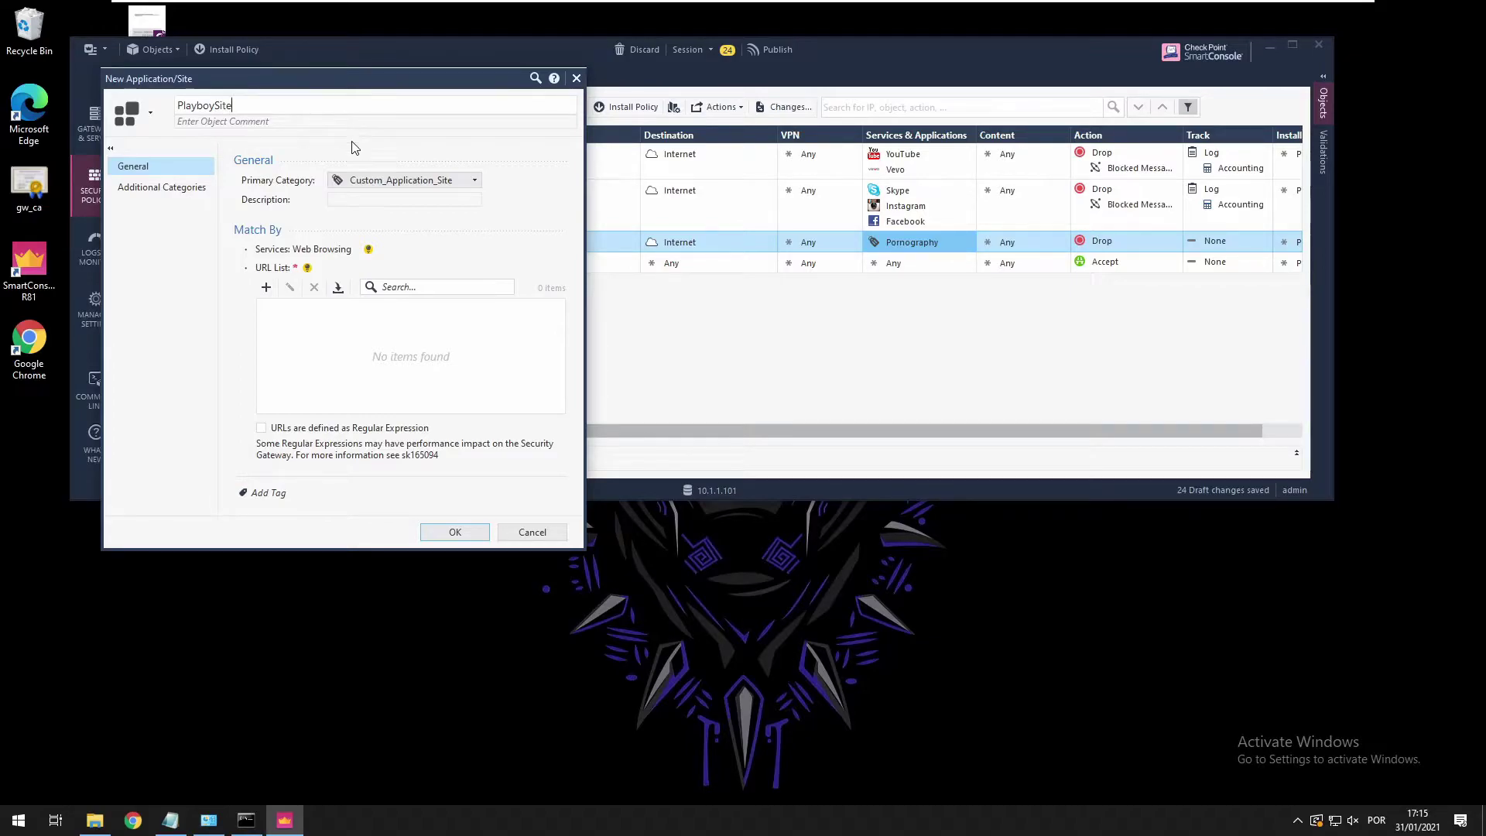
pyautogui.click(266, 287)
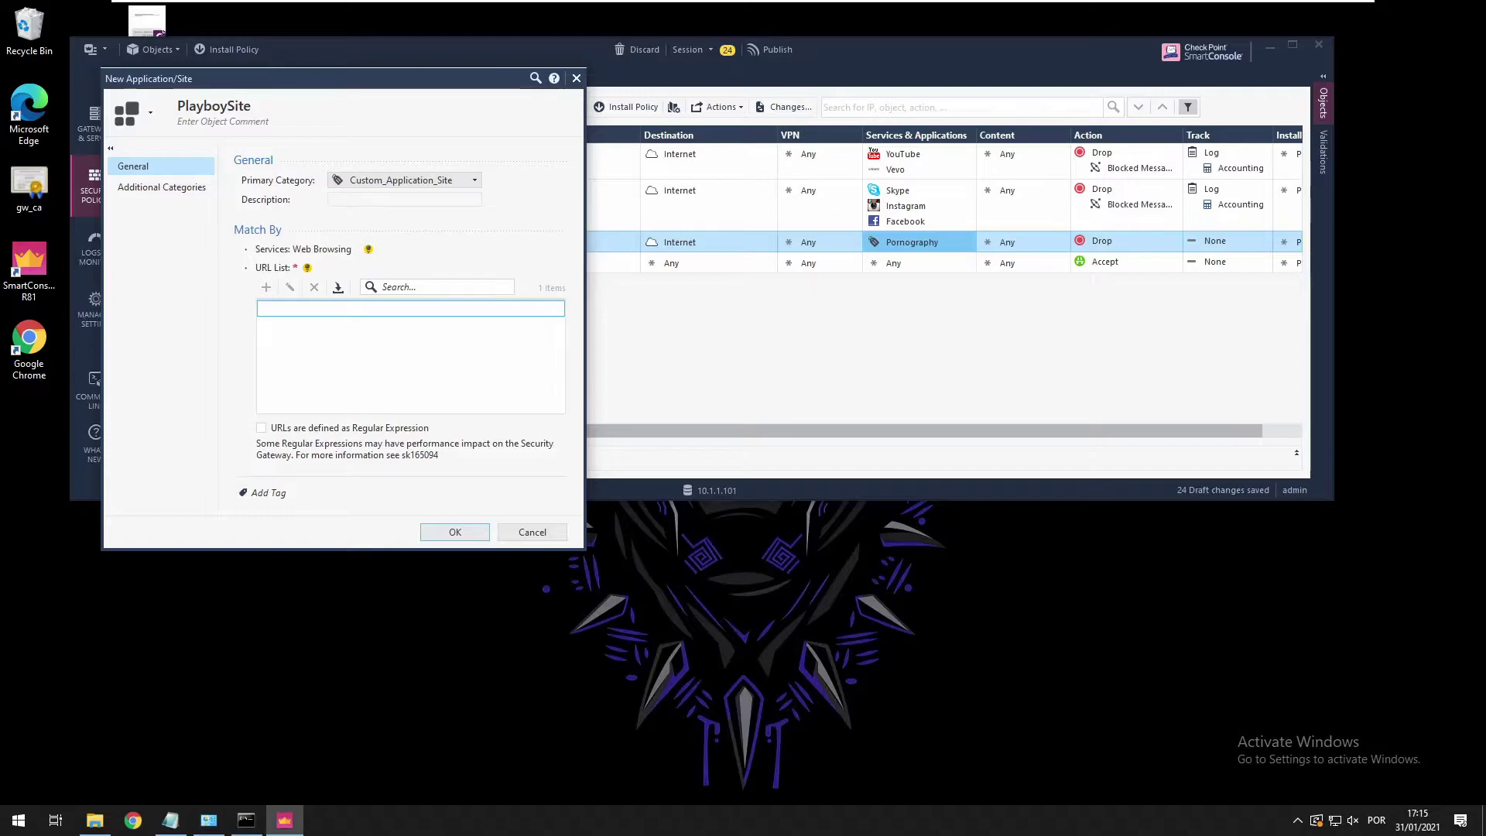
pyautogui.write('www.playboy.com')
pyautogui.press('Return')
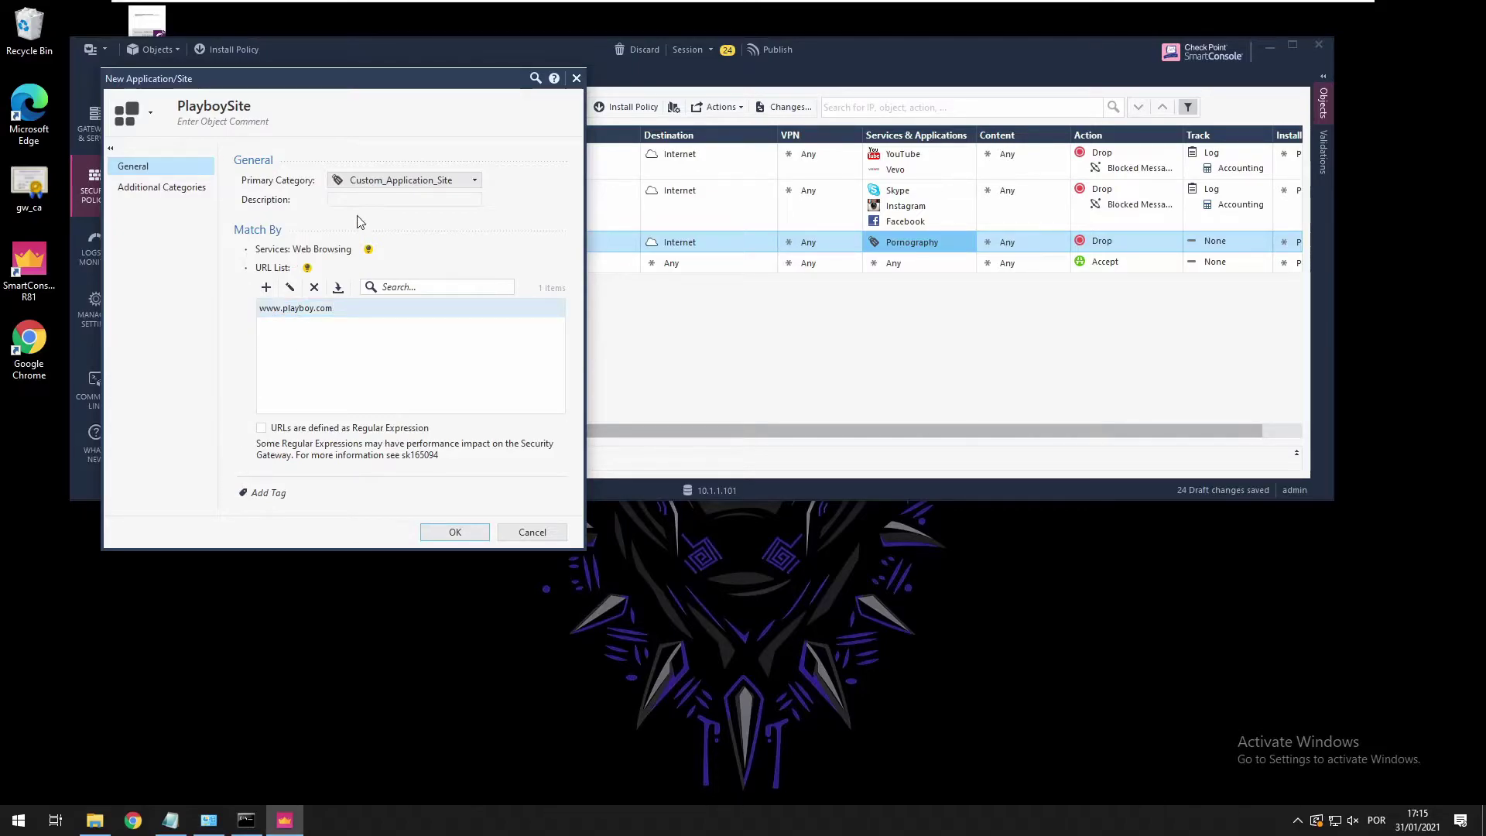
pyautogui.click(187, 192)
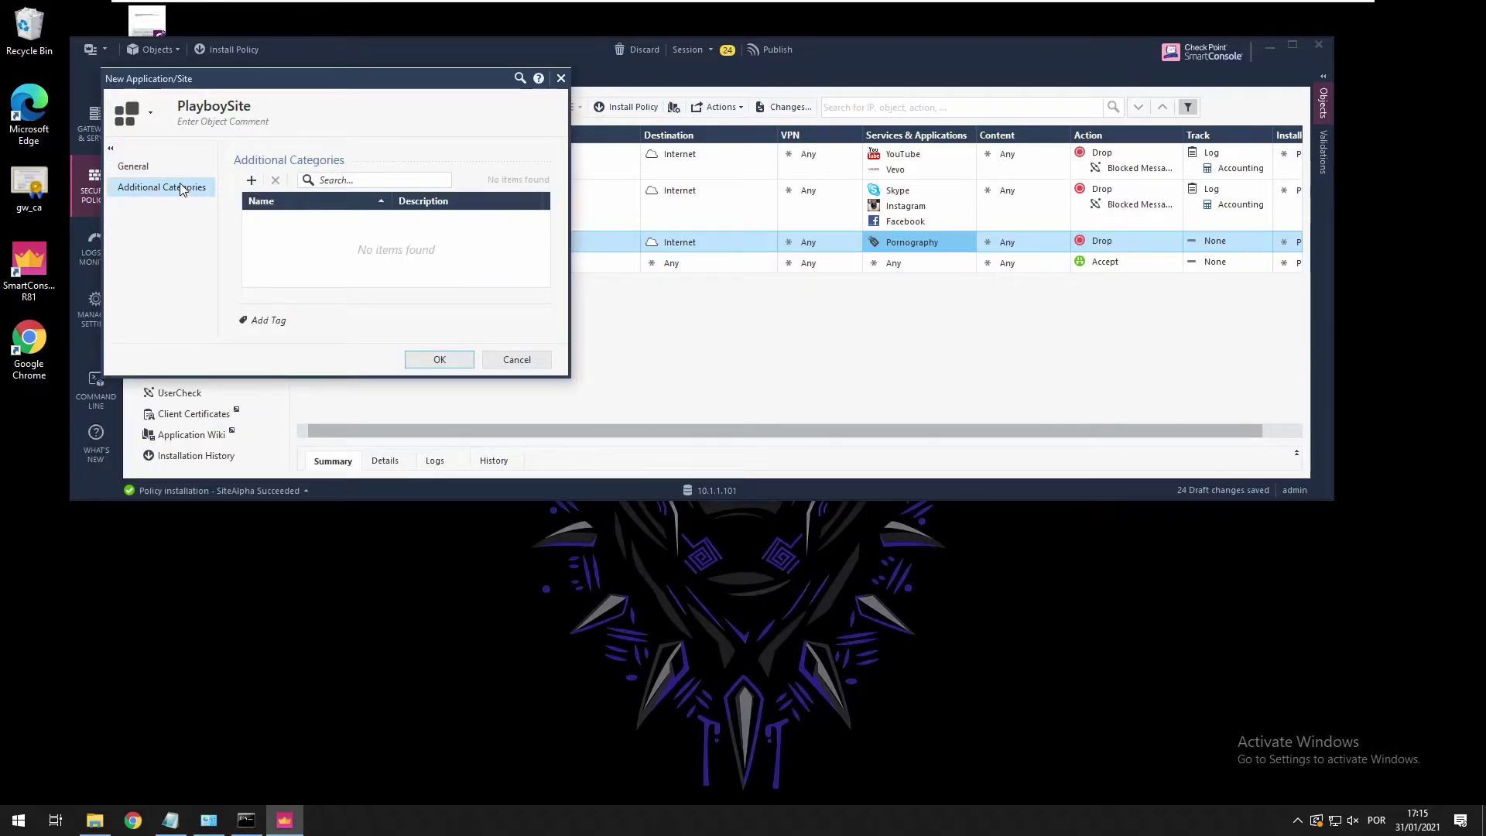
pyautogui.click(175, 170)
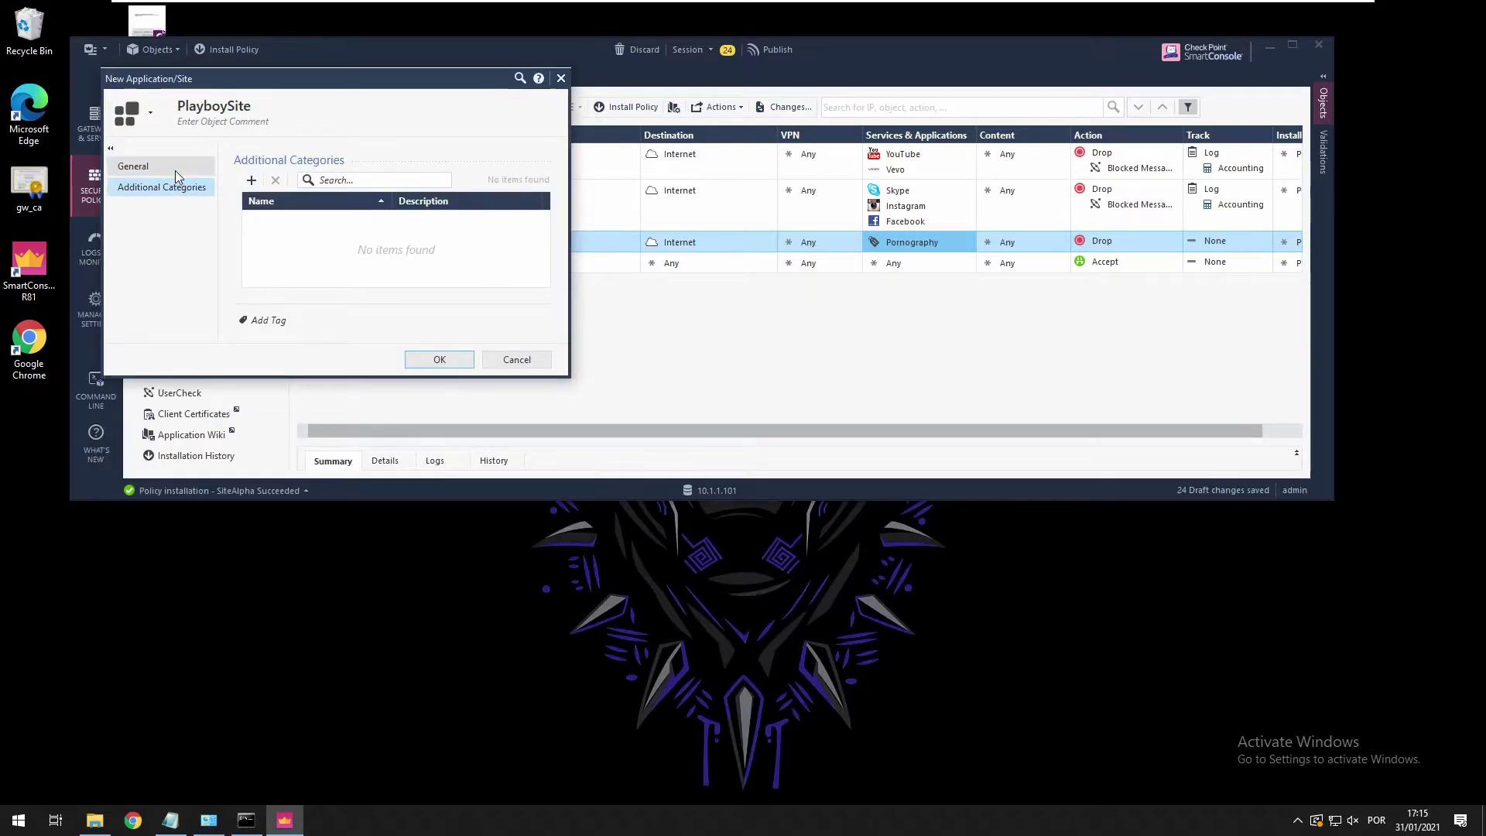
pyautogui.click(150, 114)
pyautogui.click(376, 221)
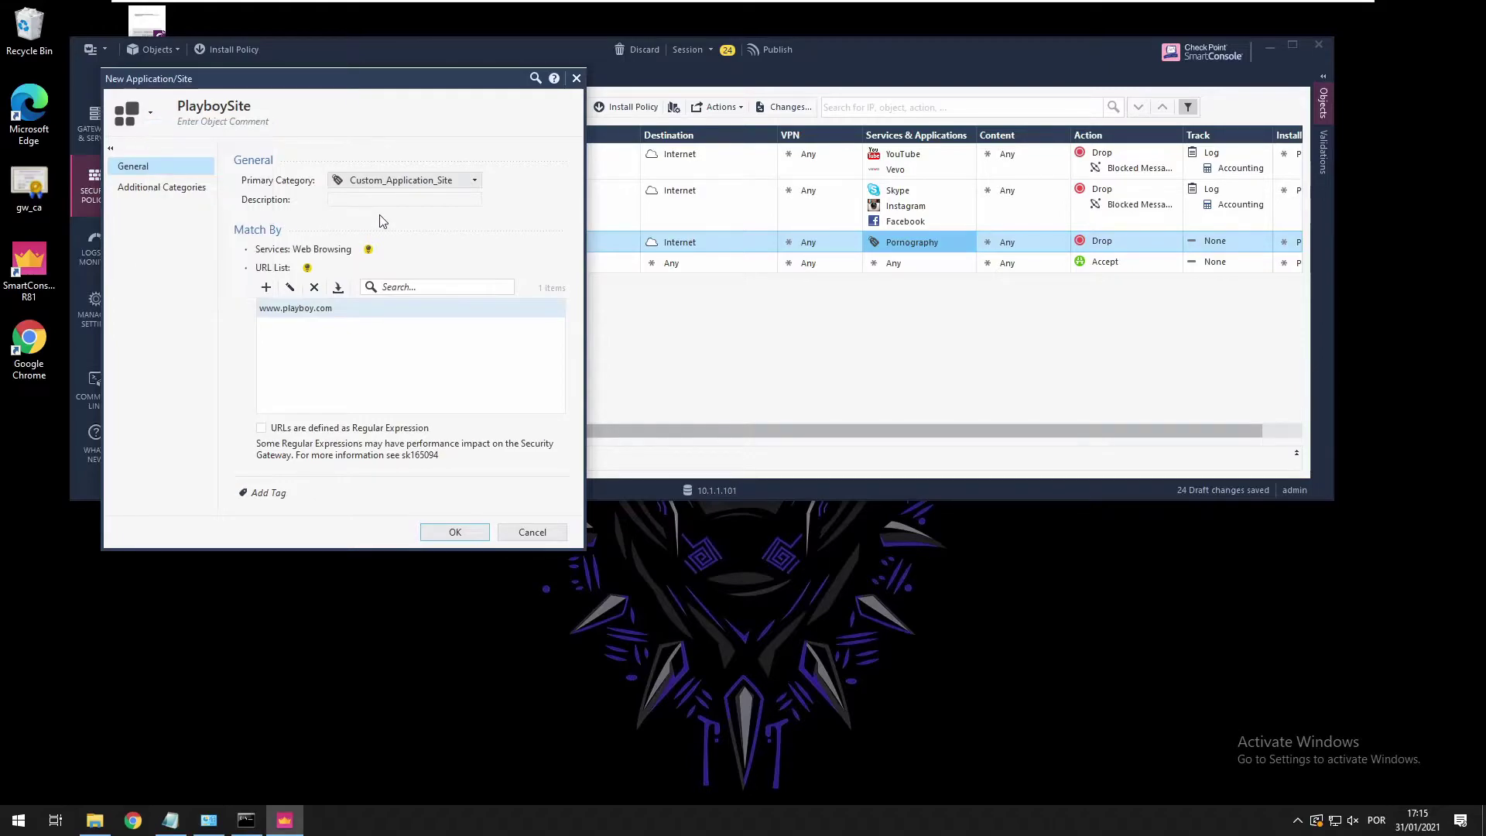
# Save PlayboySite, then set rule 3's action to Ask with Company Policy and track to Log
pyautogui.click(476, 532)
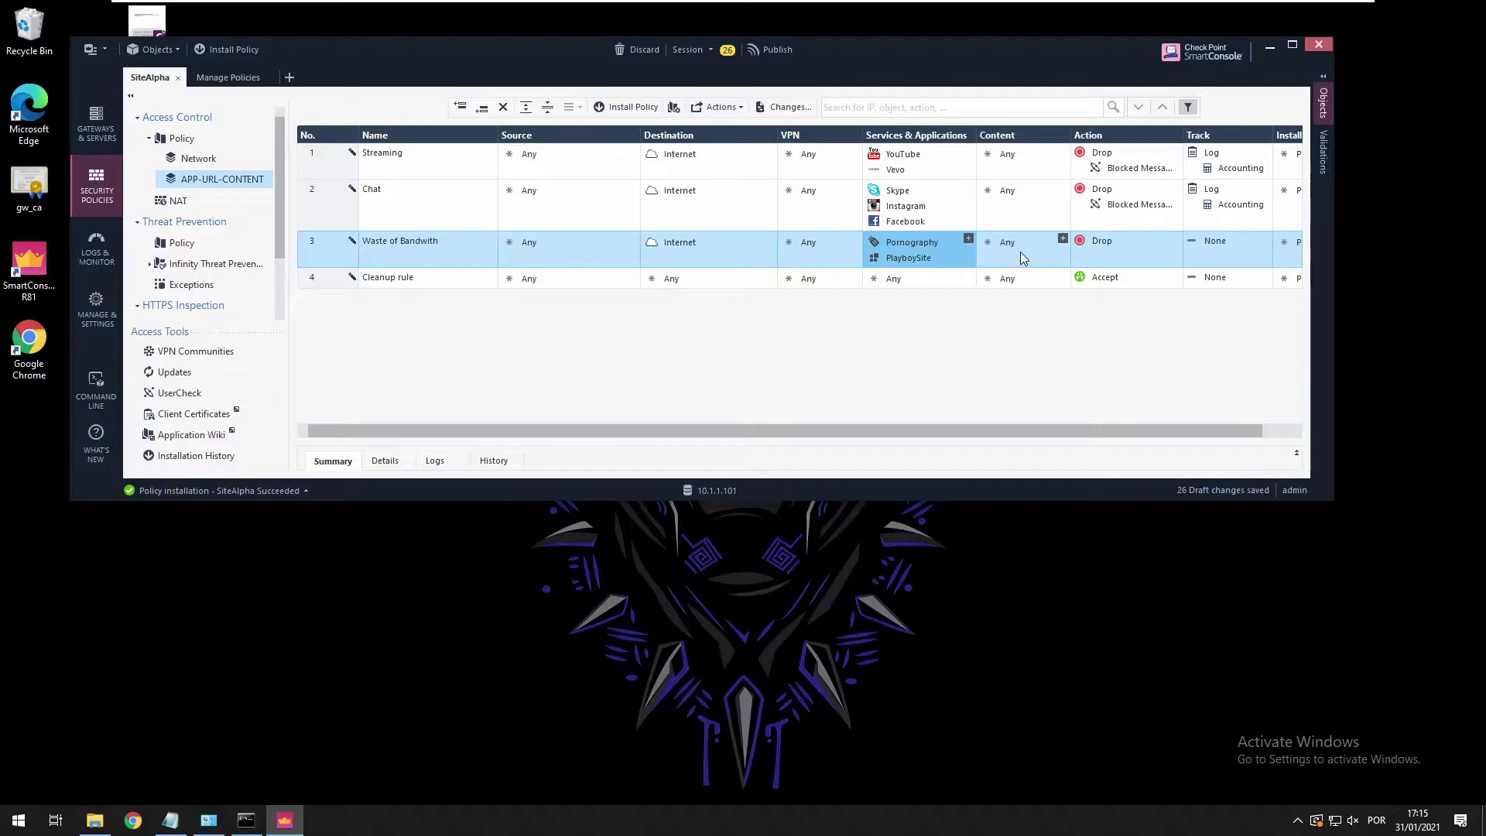
pyautogui.click(1110, 253)
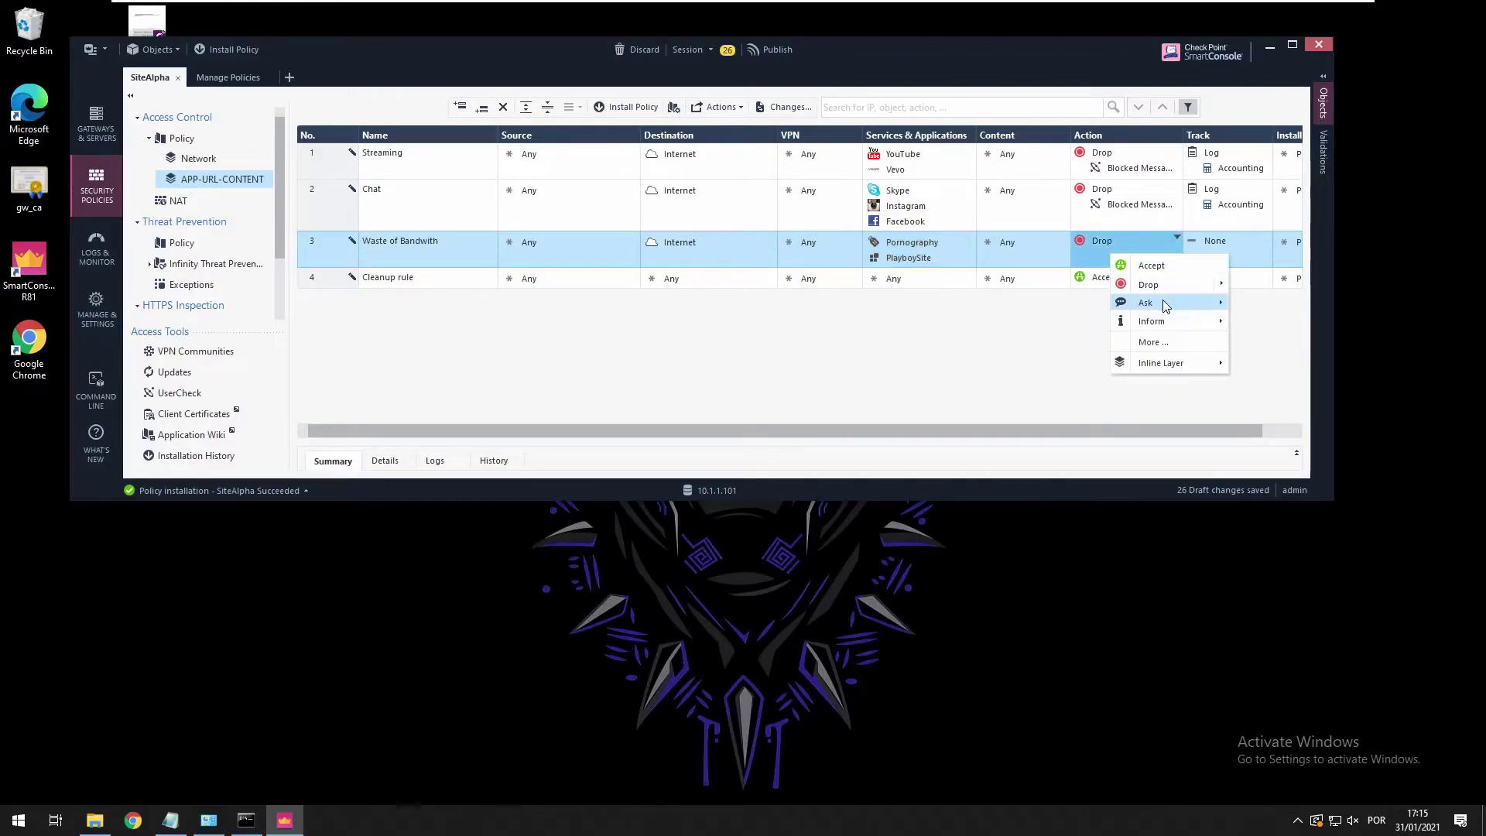
pyautogui.click(1248, 285)
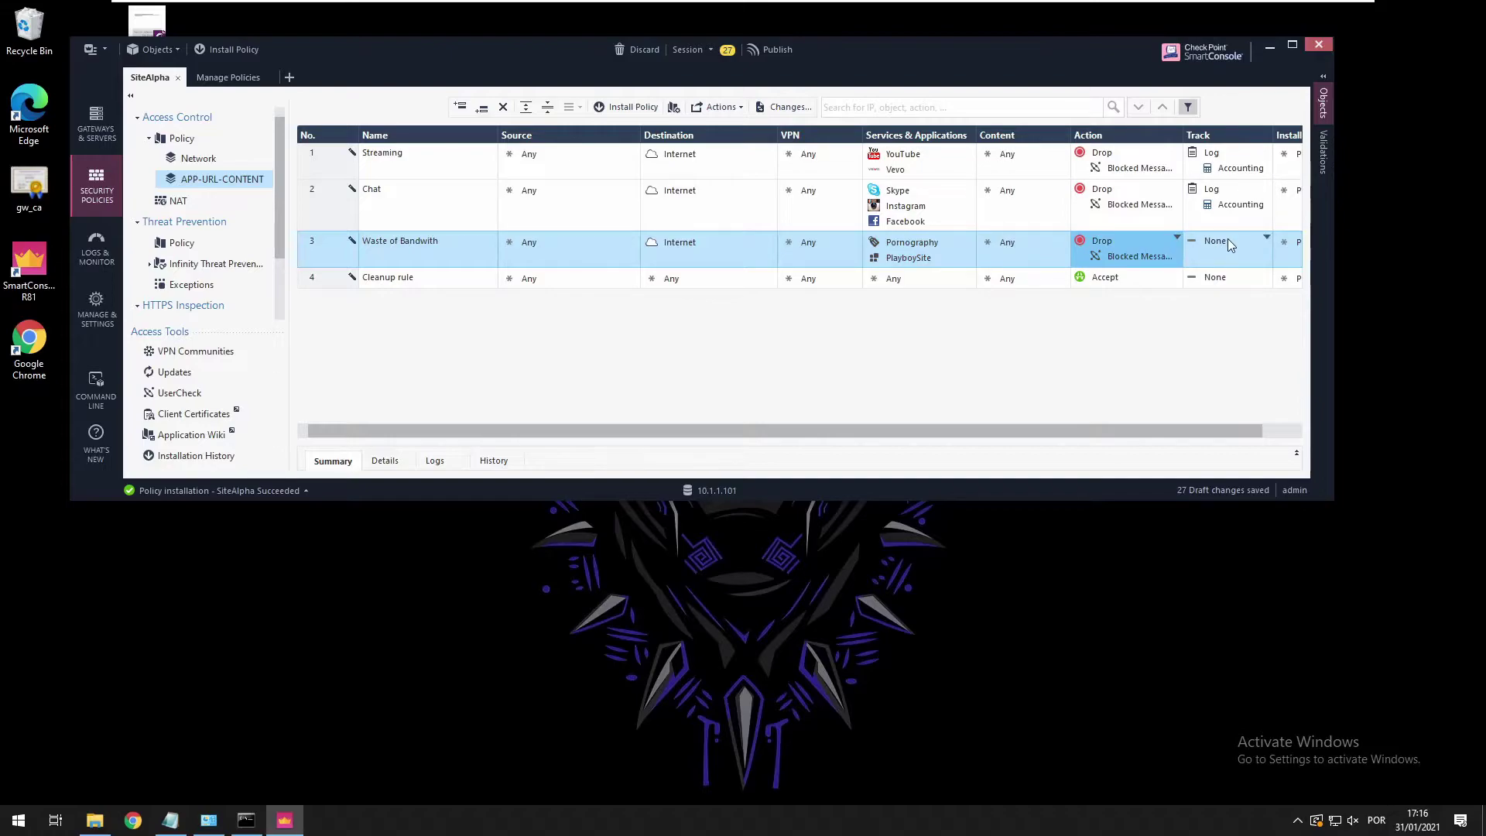
pyautogui.click(1130, 258)
pyautogui.moveTo(1176, 306)
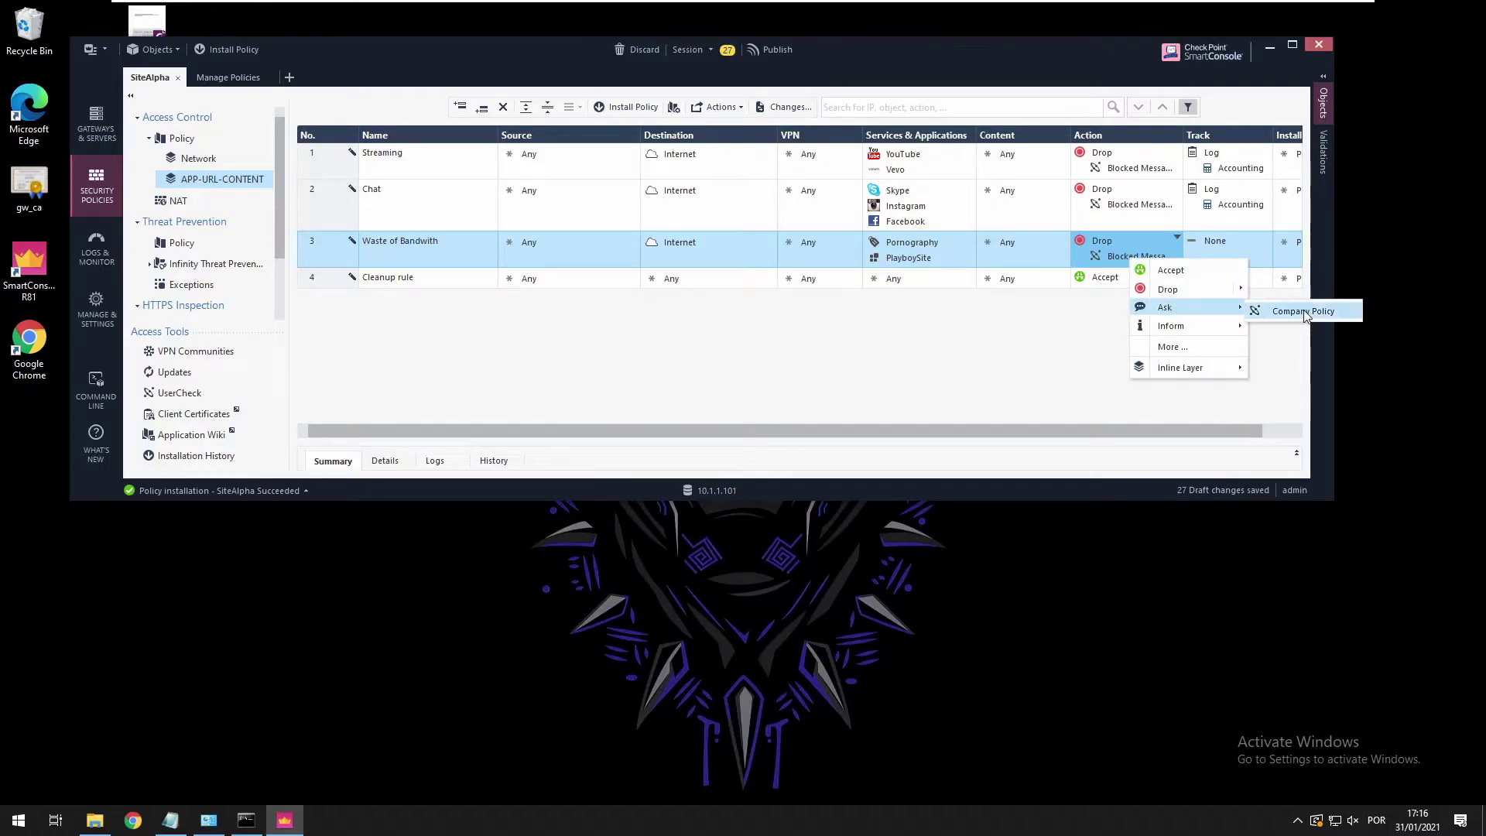
pyautogui.click(1308, 315)
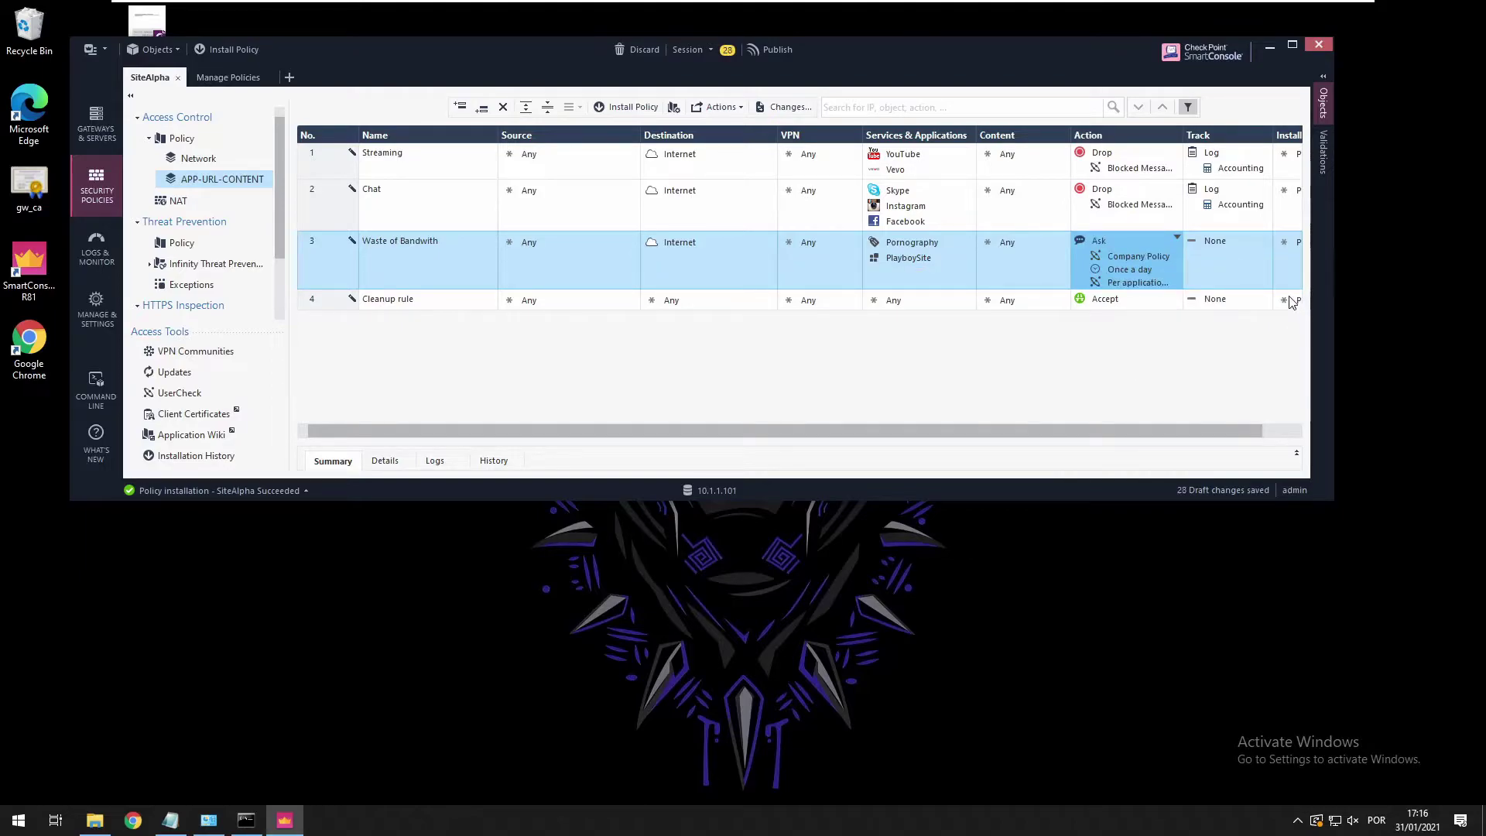
pyautogui.moveTo(1146, 259)
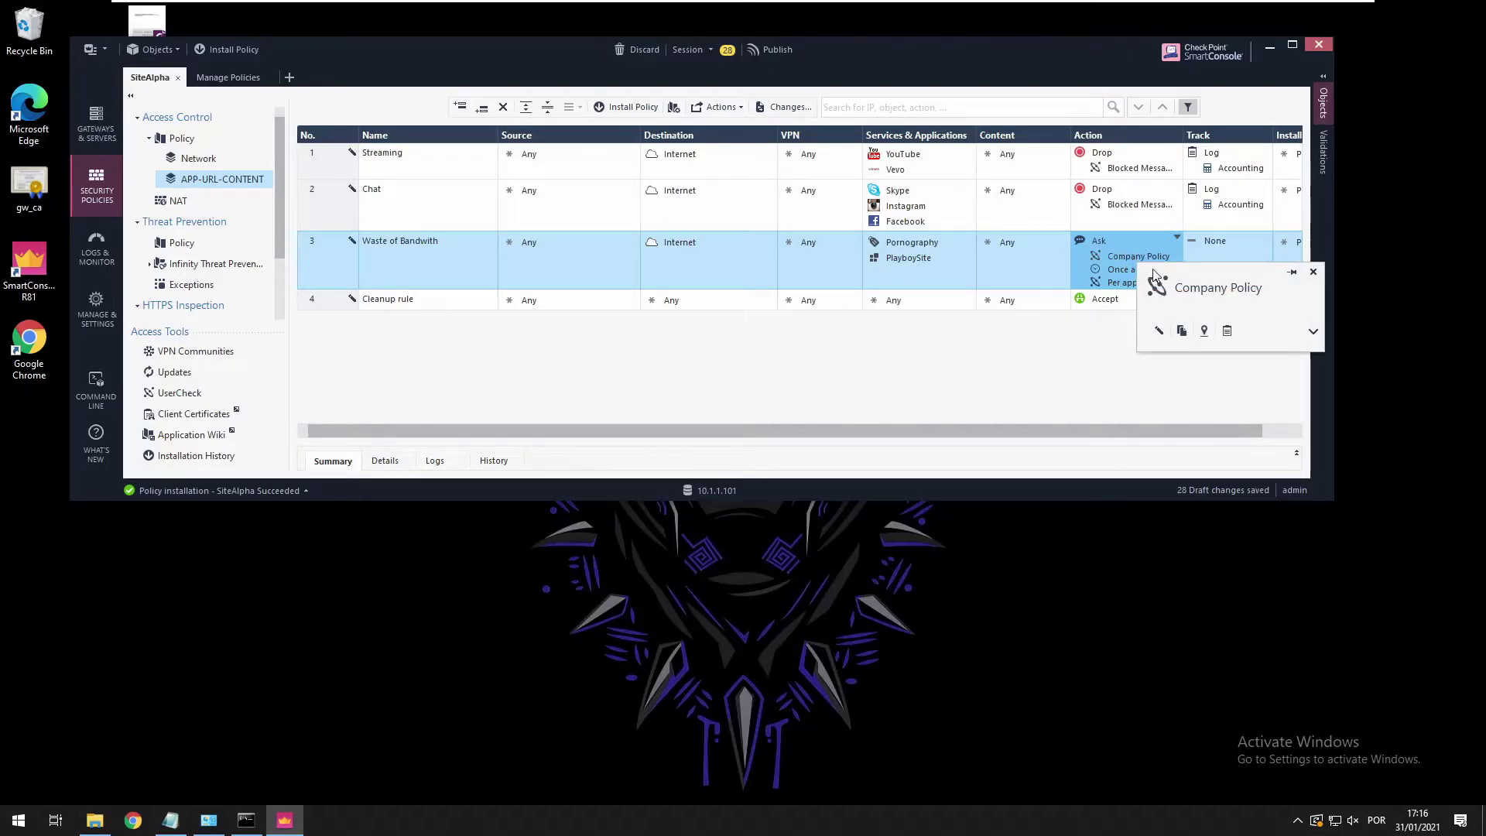
pyautogui.click(1232, 259)
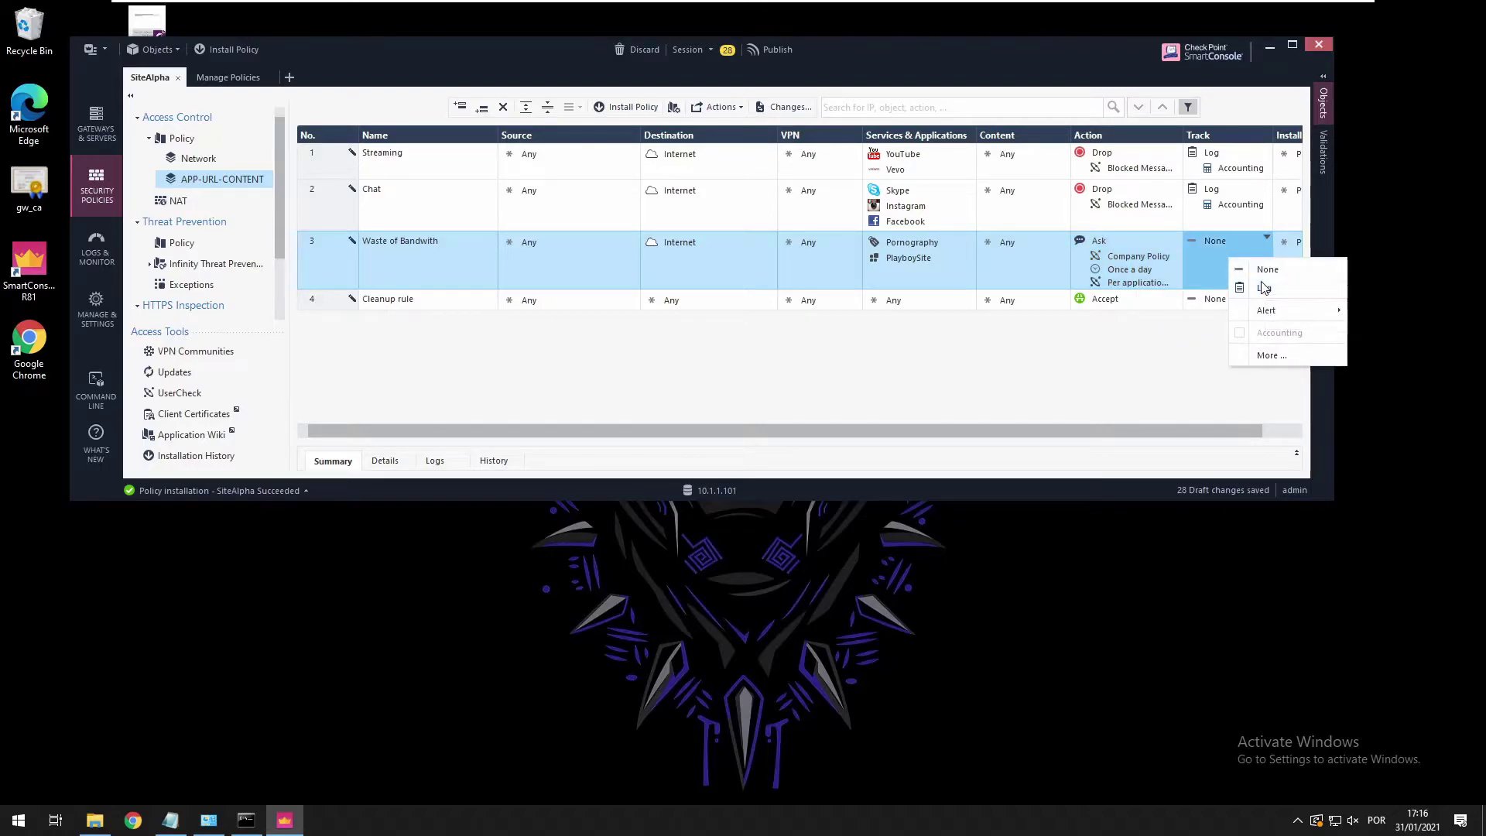
pyautogui.click(1263, 287)
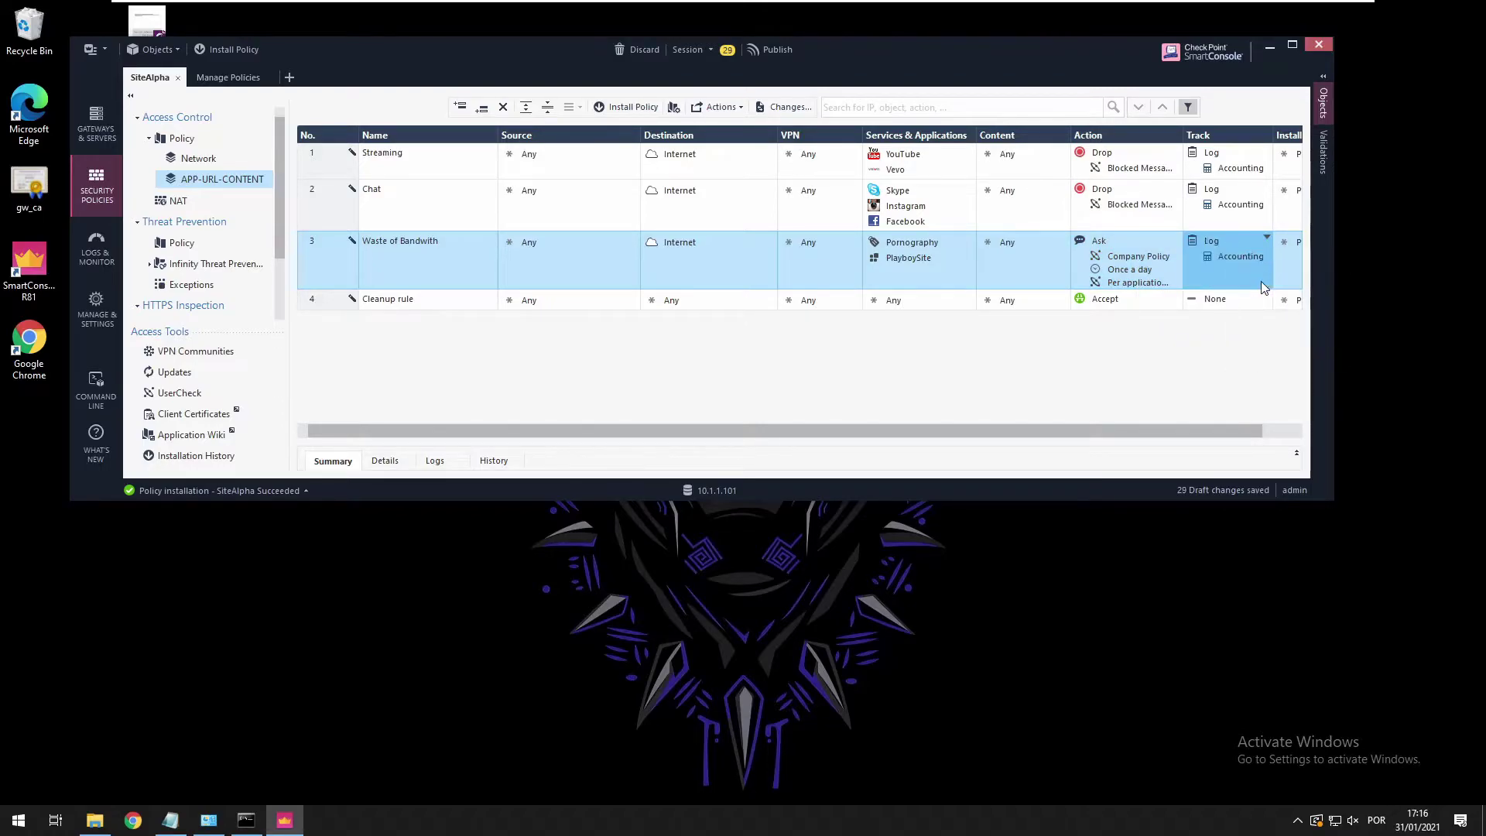
# Add rule 4 named Sensitive Info below rule 3 and copy the Internet destination into it
pyautogui.rightClick(336, 273)
pyautogui.click(496, 287)
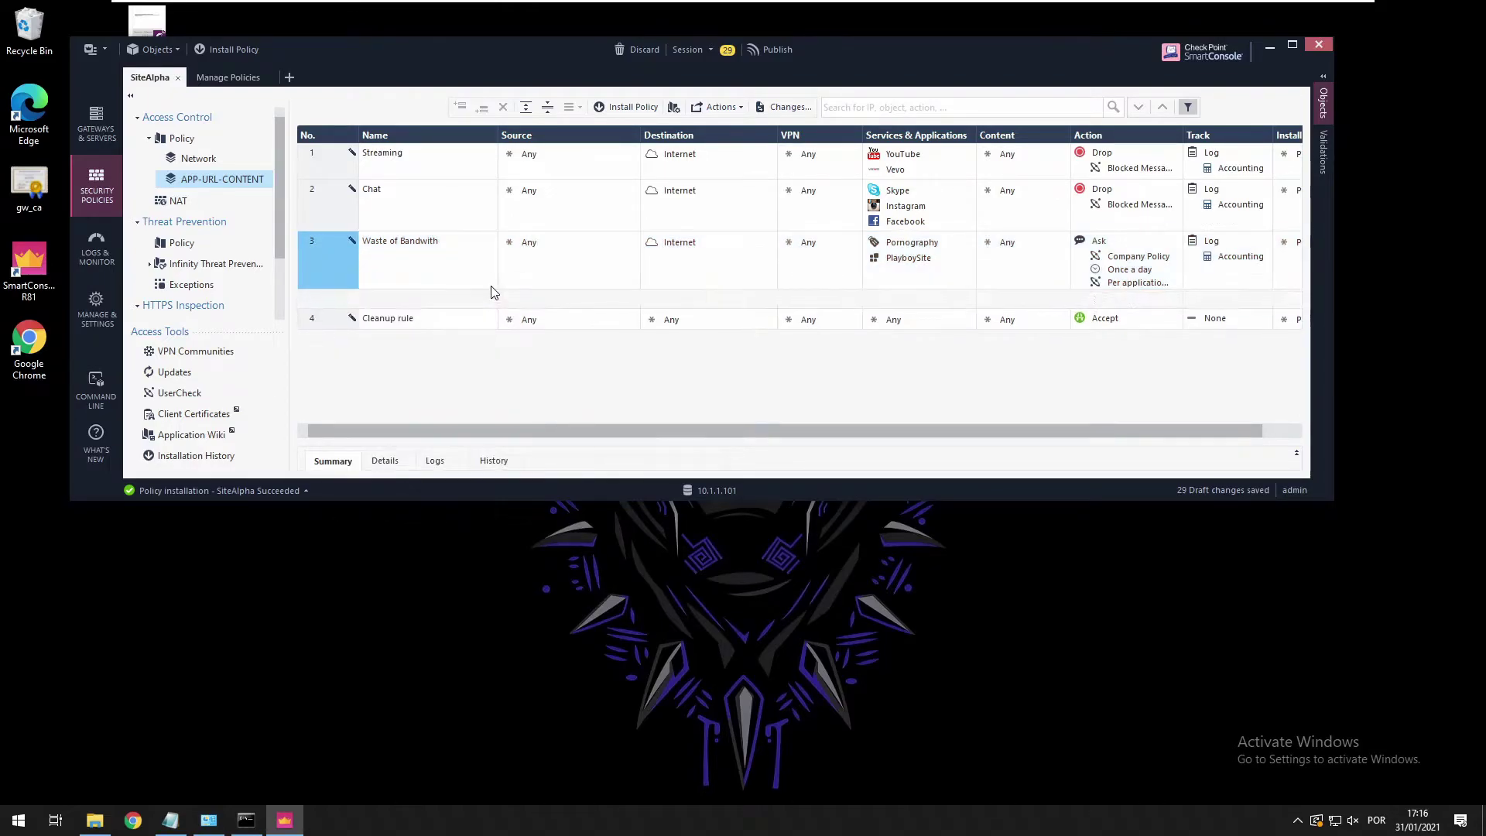
pyautogui.click(408, 304)
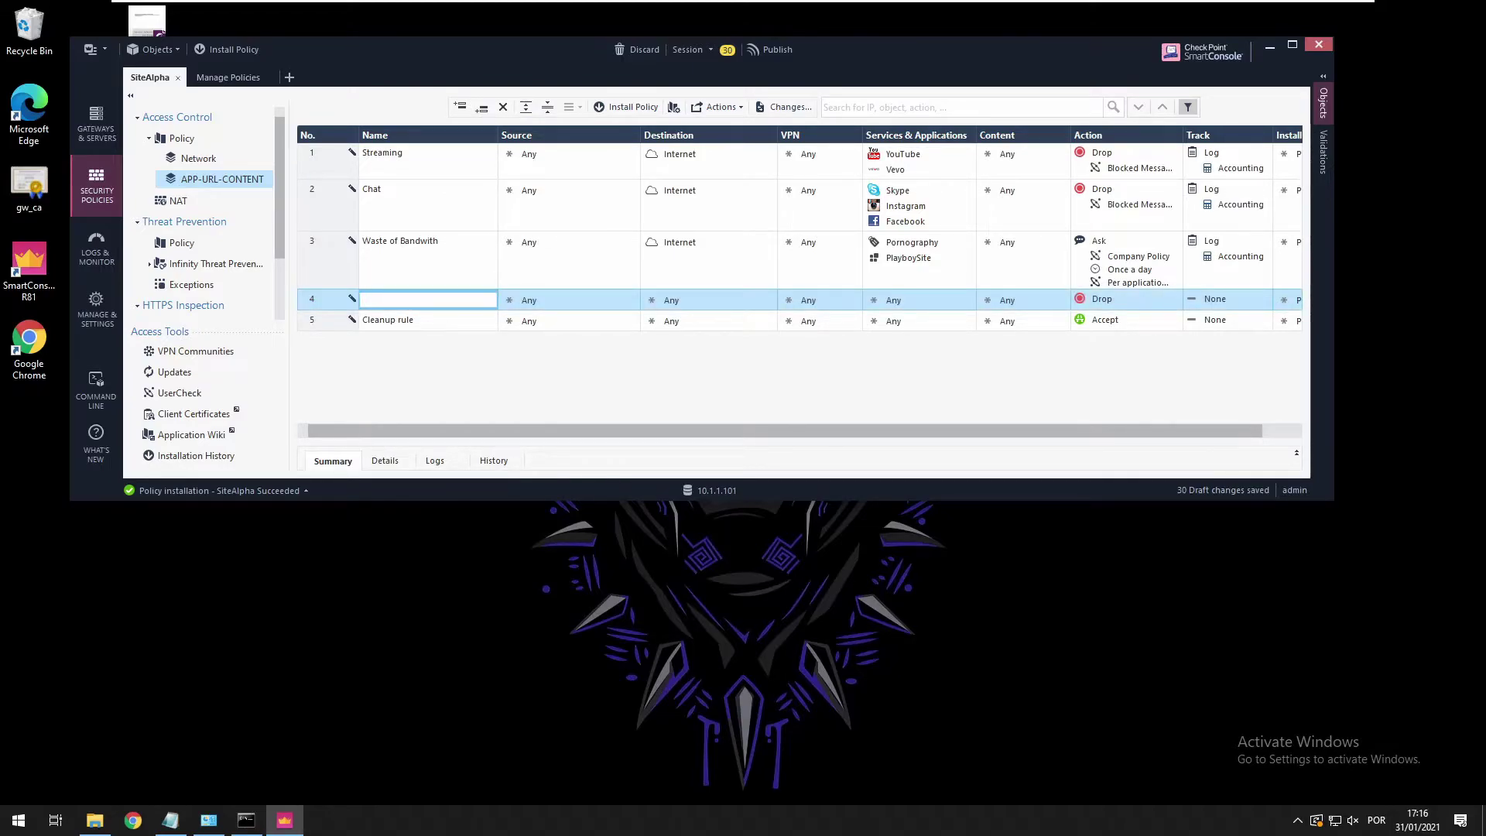
pyautogui.write('PAymern')
pyautogui.press('BackSpace')
pyautogui.press('BackSpace')
pyautogui.press('BackSpace')
pyautogui.click(689, 271)
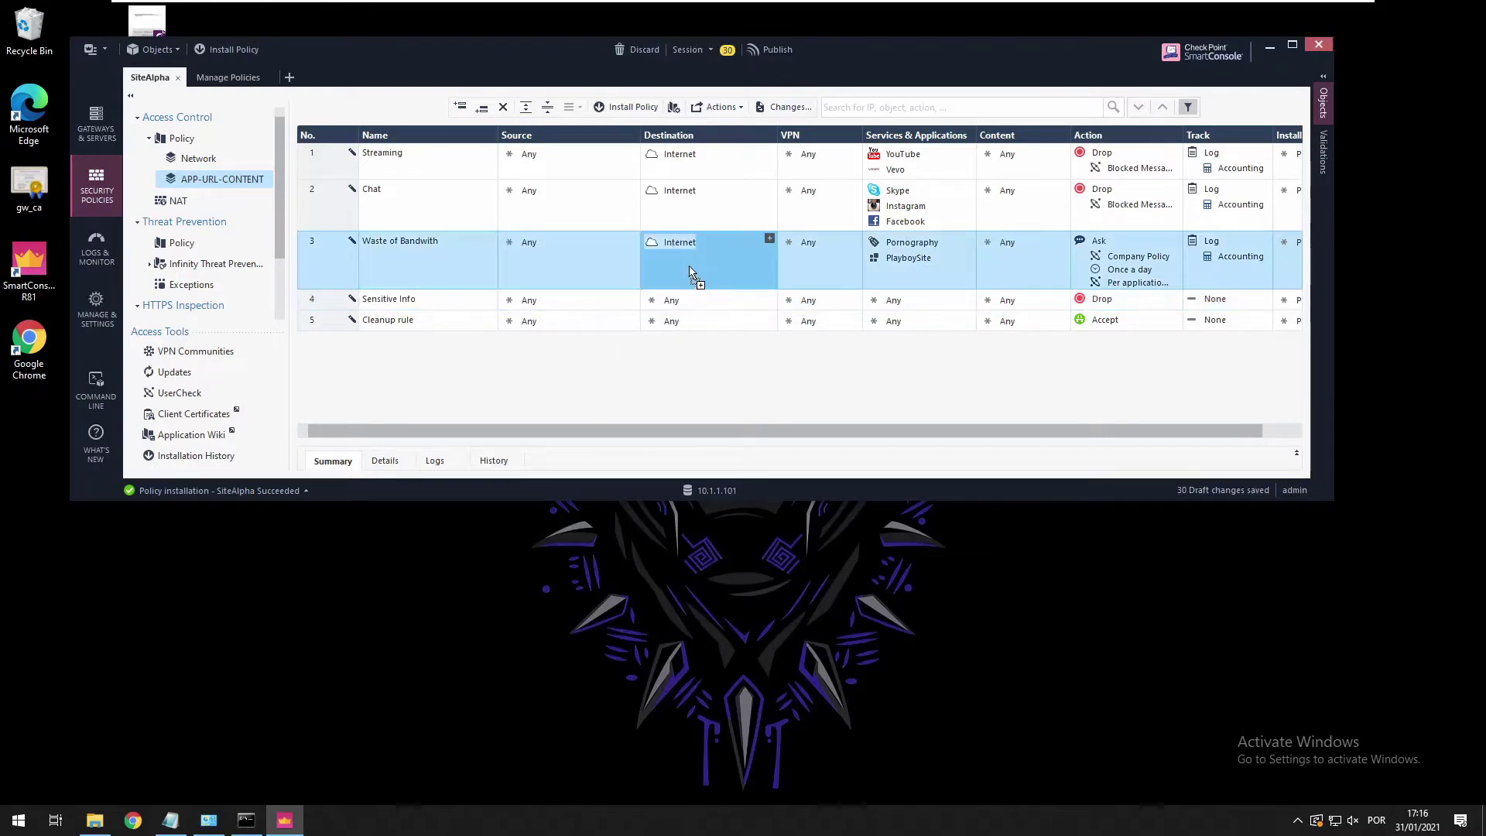
pyautogui.moveTo(689, 271); pyautogui.dragTo(698, 308)
# Add PCI - Credit Card Numbers and HIPAA - Medical Record Number to rule 4's content
pyautogui.click(1063, 298)
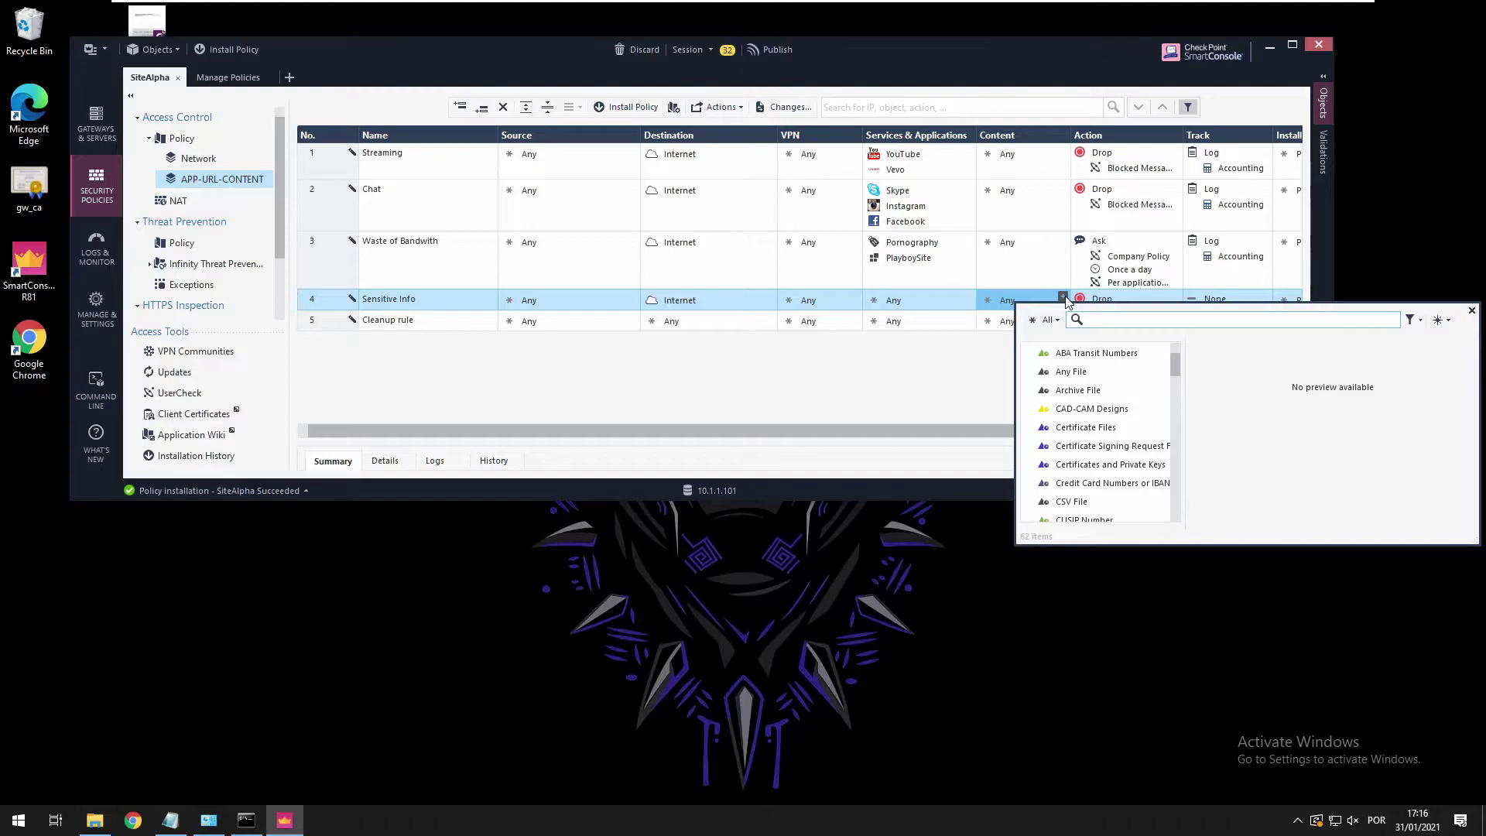
pyautogui.write('pci')
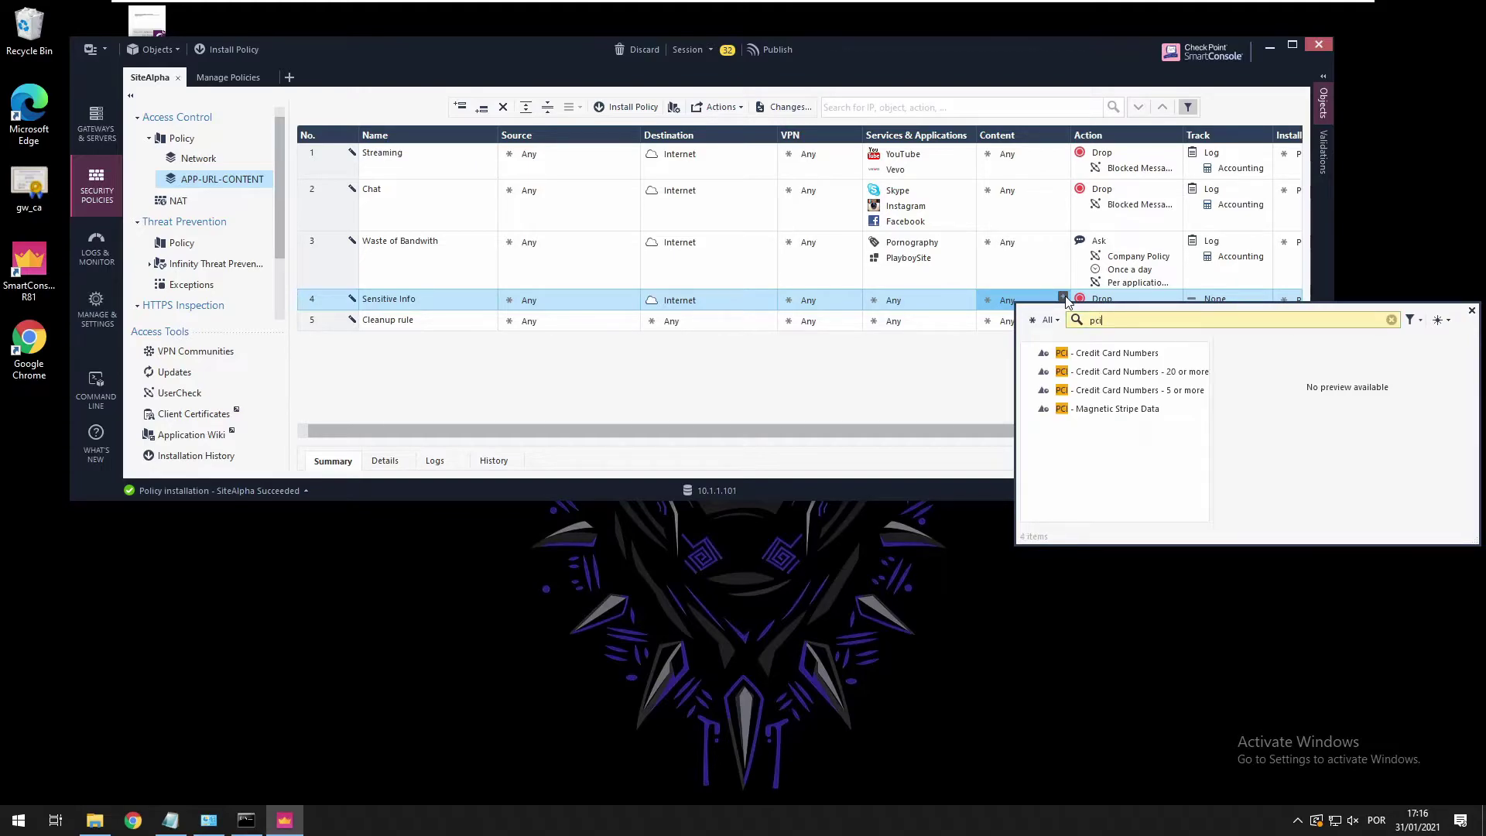
pyautogui.click(1075, 358)
pyautogui.doubleClick(1075, 356)
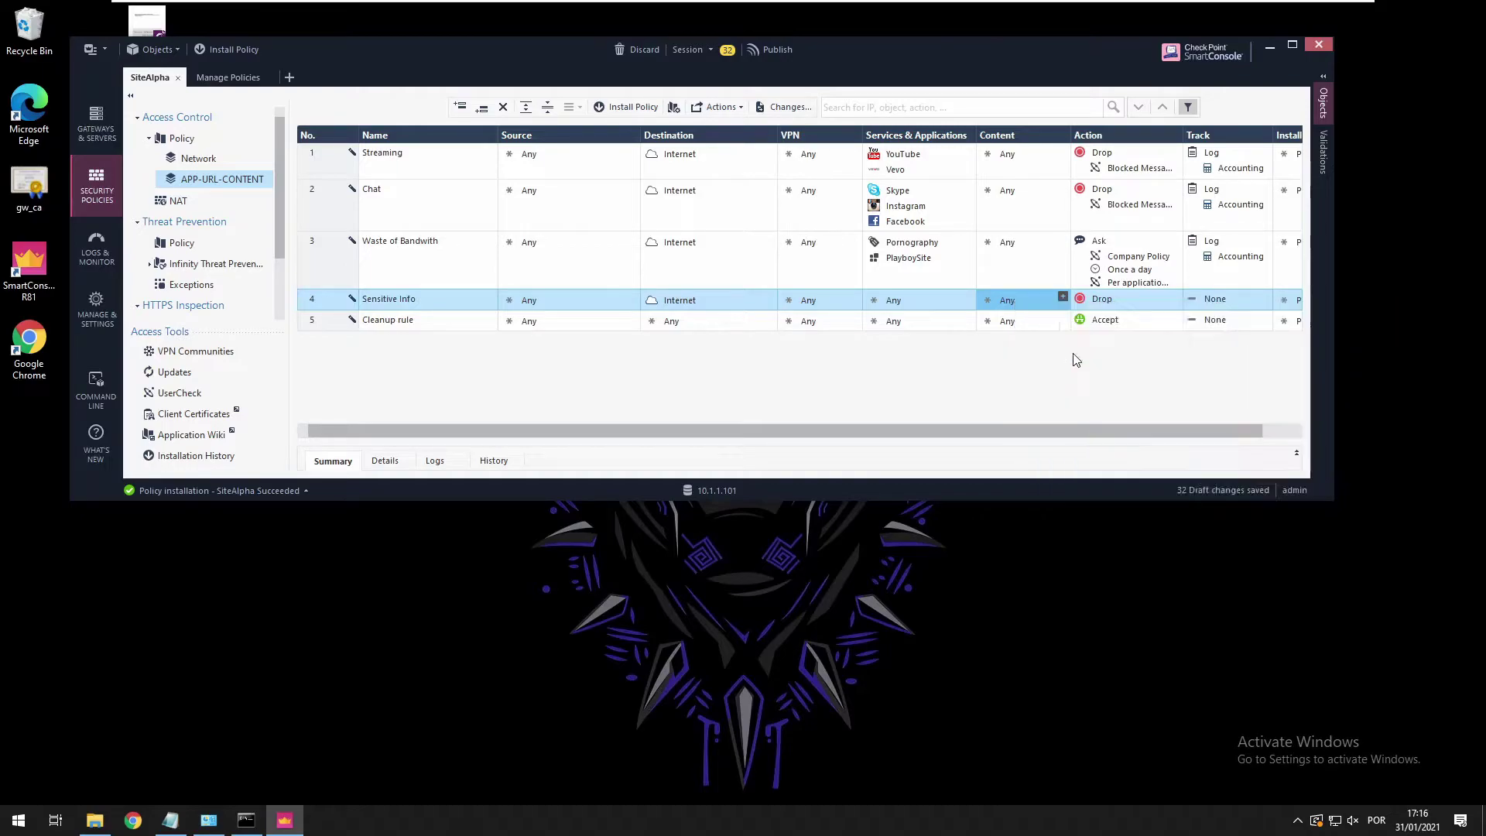
pyautogui.click(1062, 299)
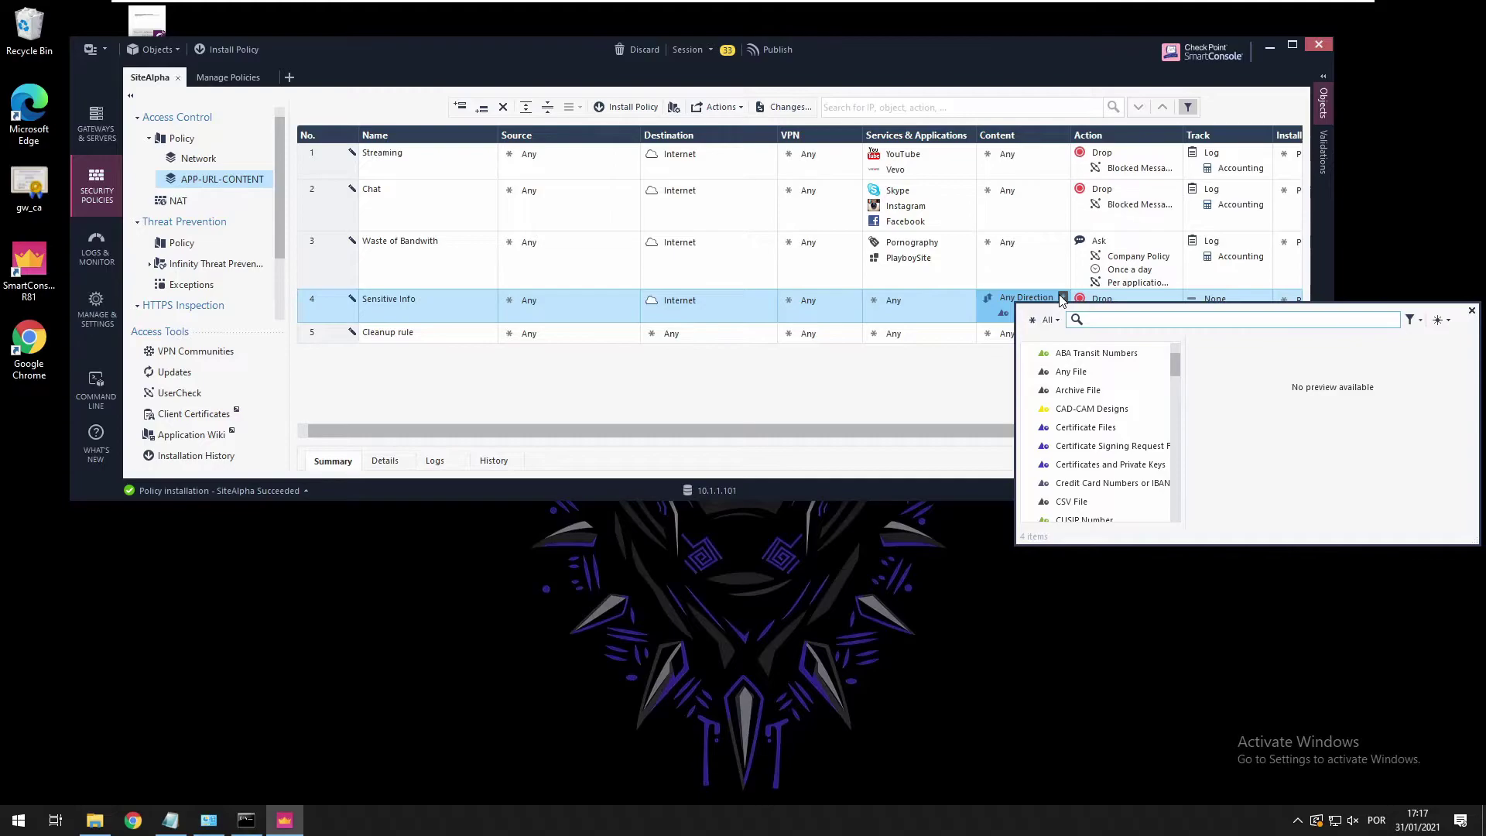
pyautogui.write('hi')
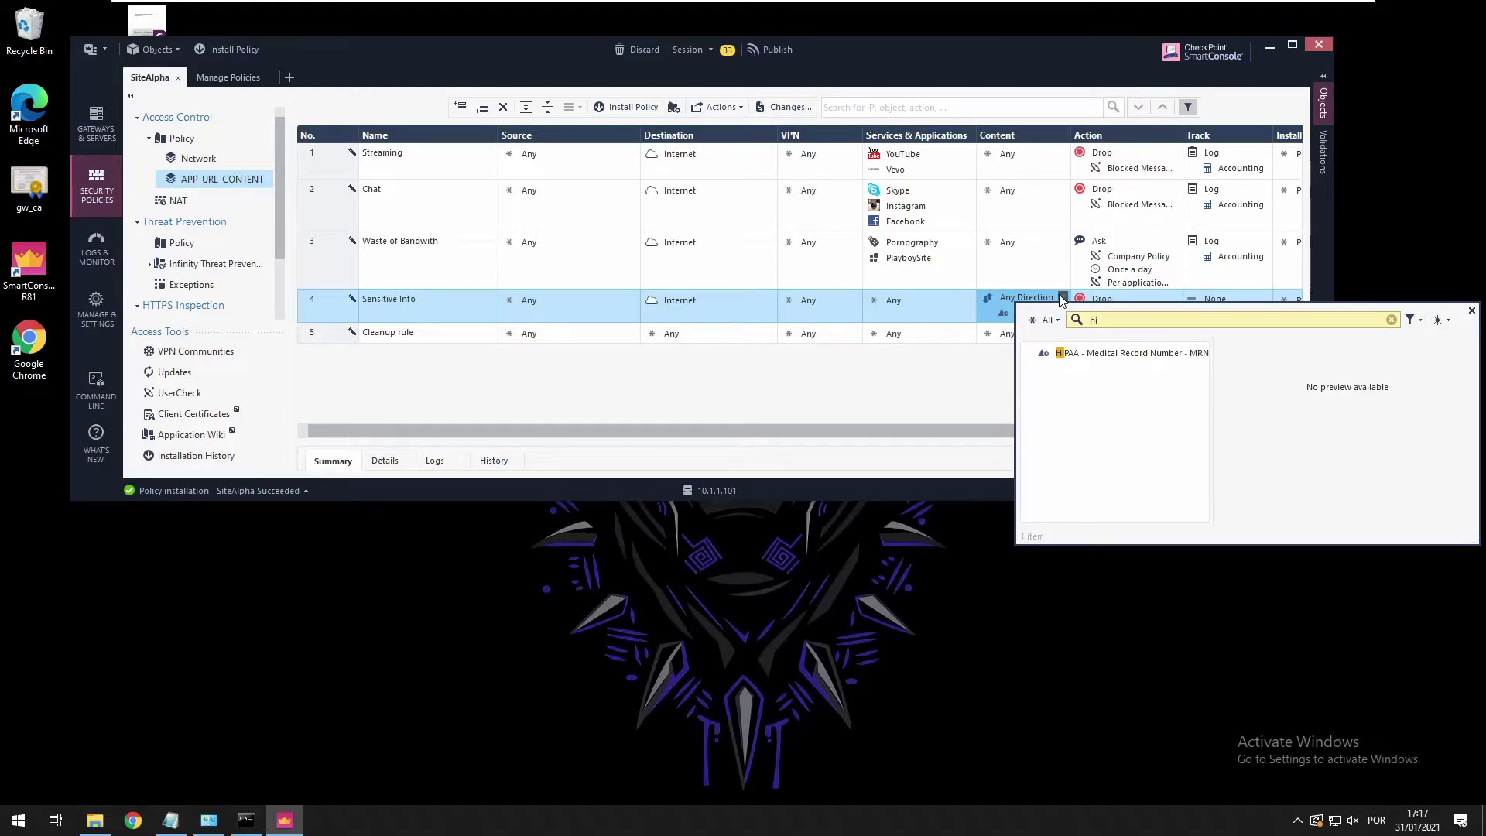
pyautogui.doubleClick(1093, 355)
# Set rule 4's action to Drop with Blocked Message and its track to Log
pyautogui.click(1093, 354)
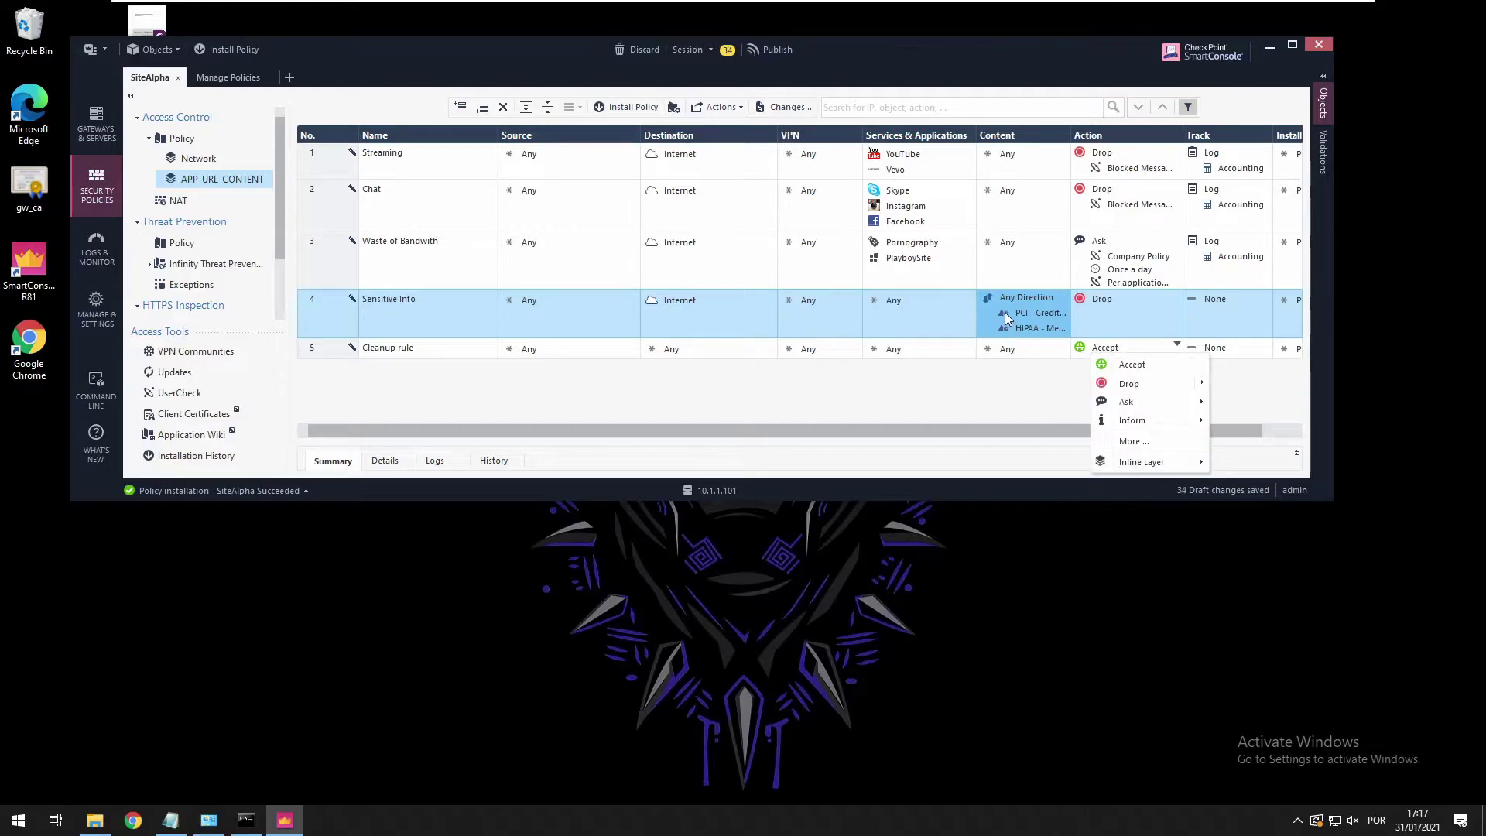
pyautogui.click(1131, 307)
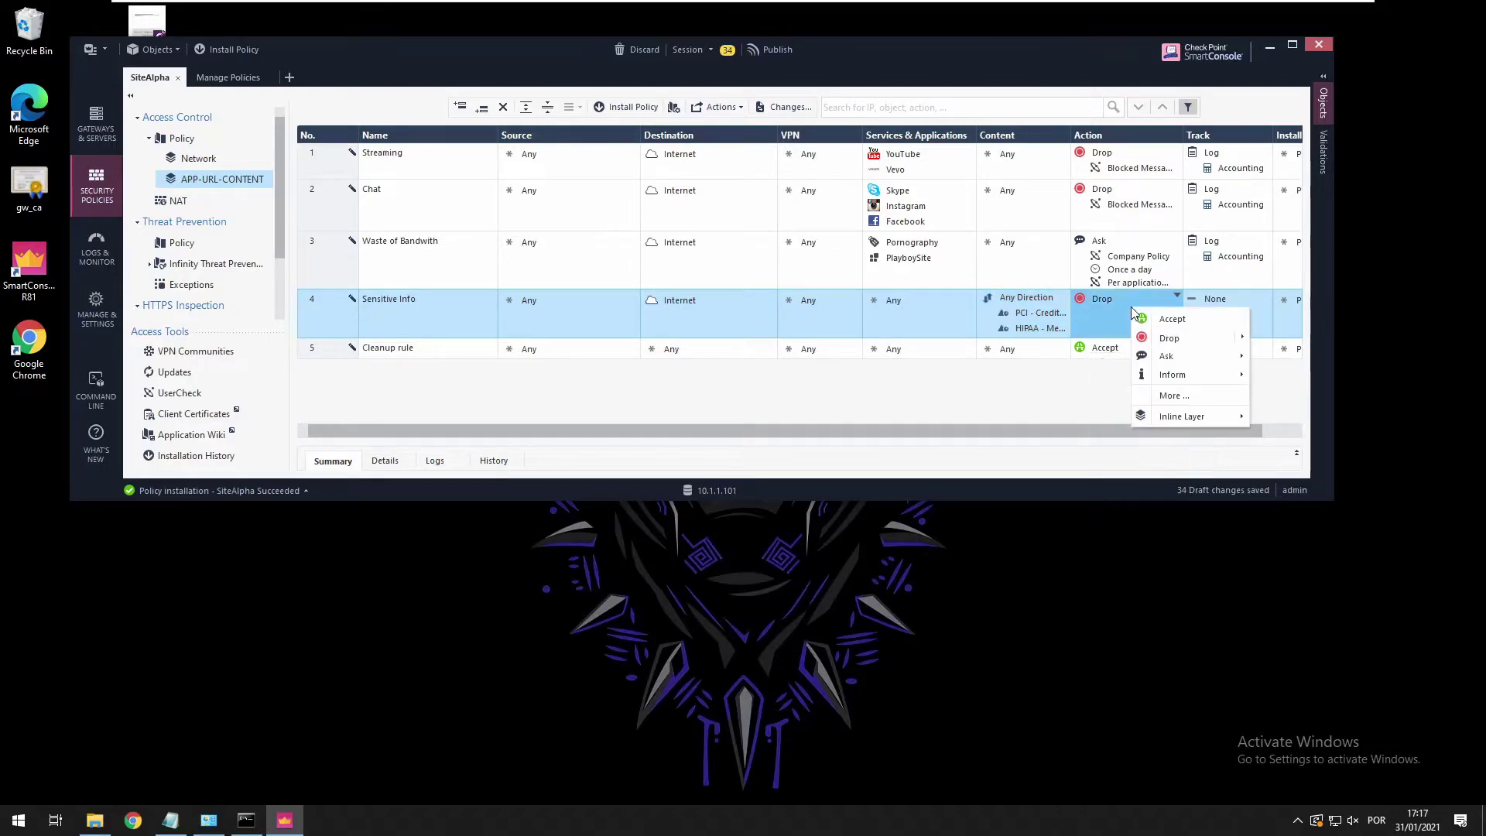
pyautogui.moveTo(1186, 339)
pyautogui.click(1275, 339)
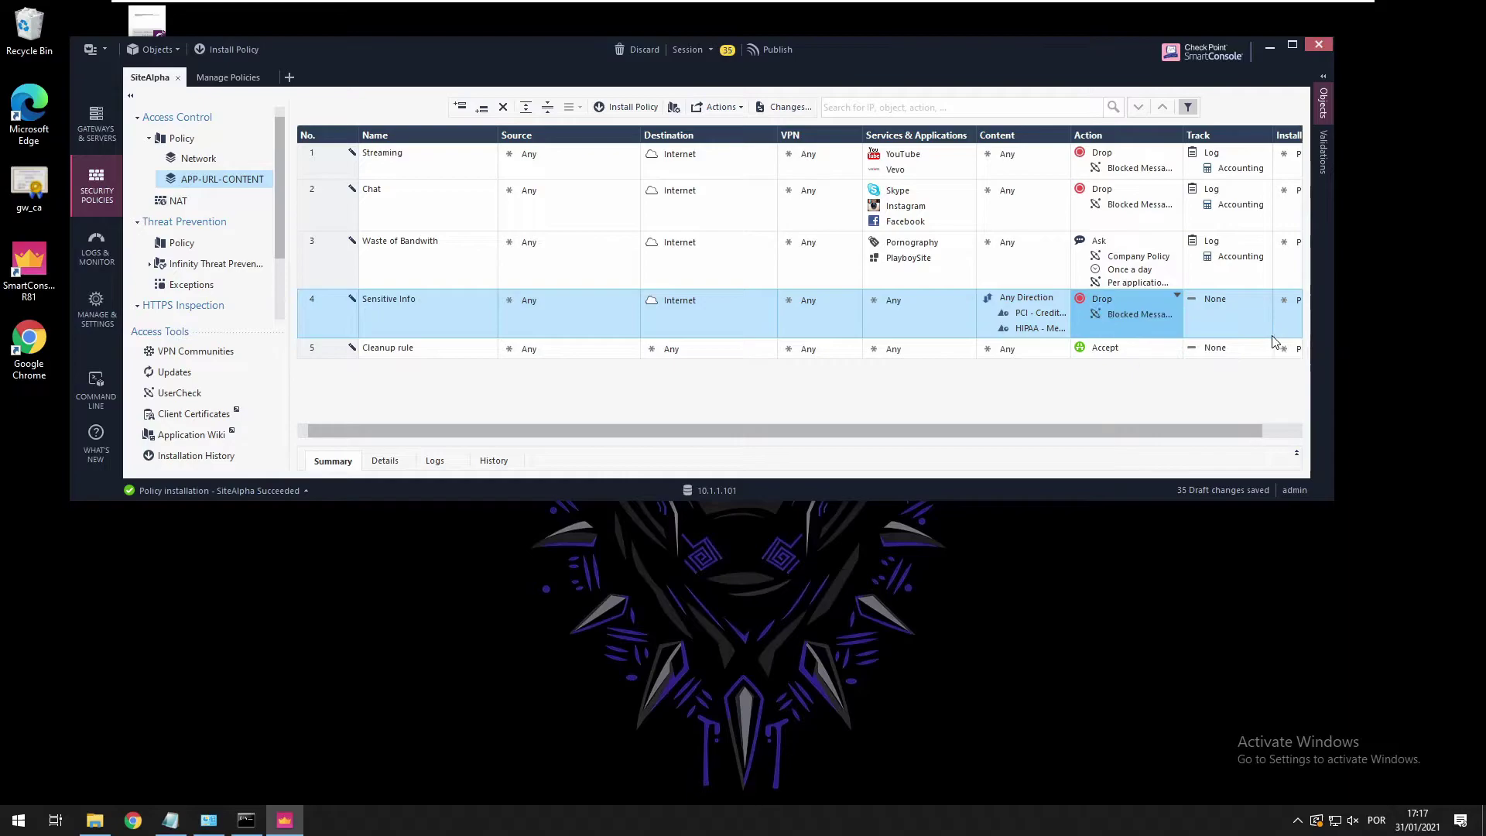
pyautogui.click(1231, 324)
pyautogui.click(1255, 348)
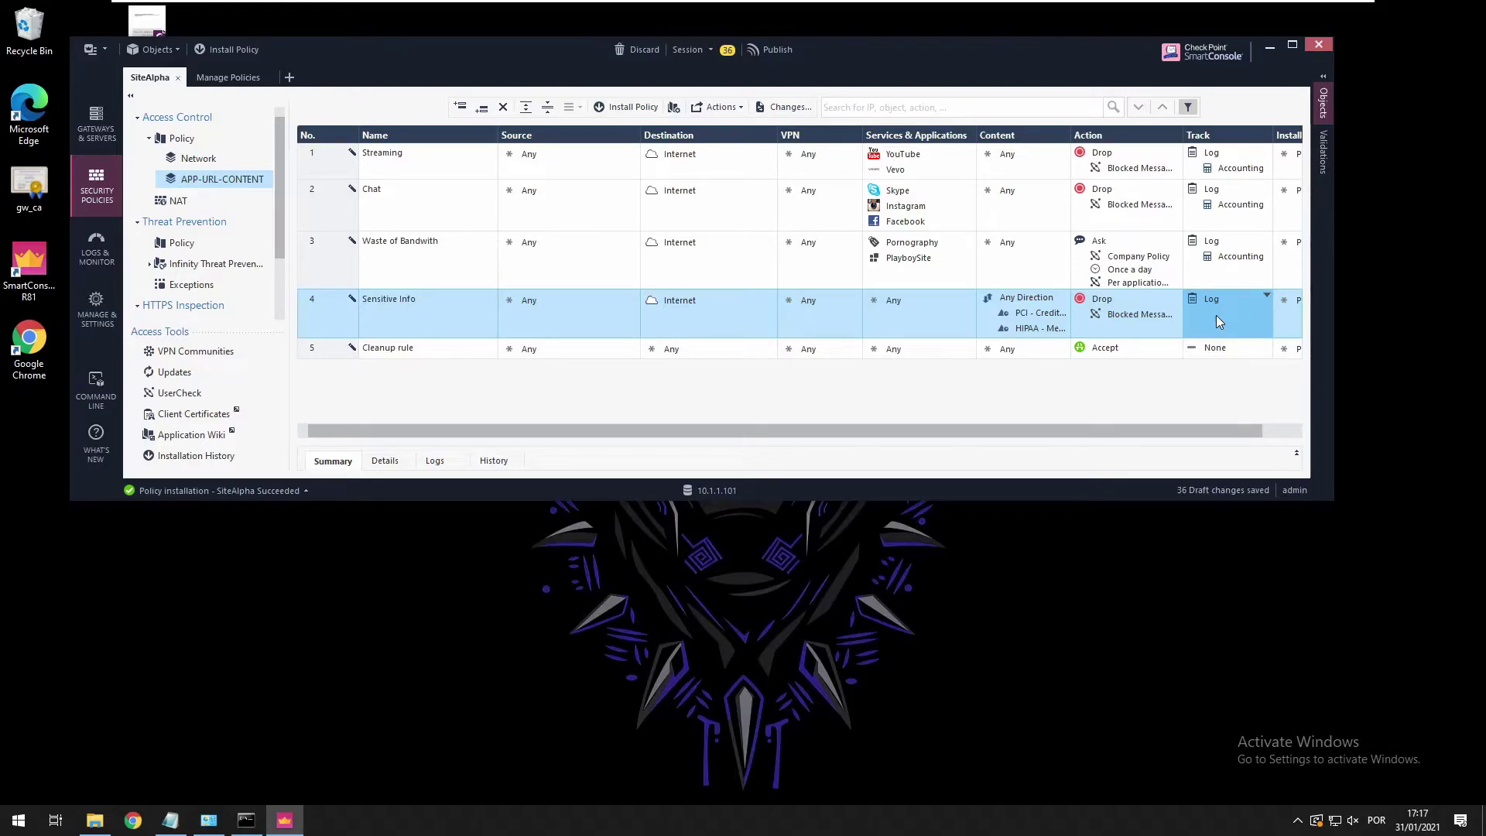
# Insert a rule named 'Not categorized' above Cleanup, copying Internet from rule 4 as its destination
pyautogui.rightClick(328, 343)
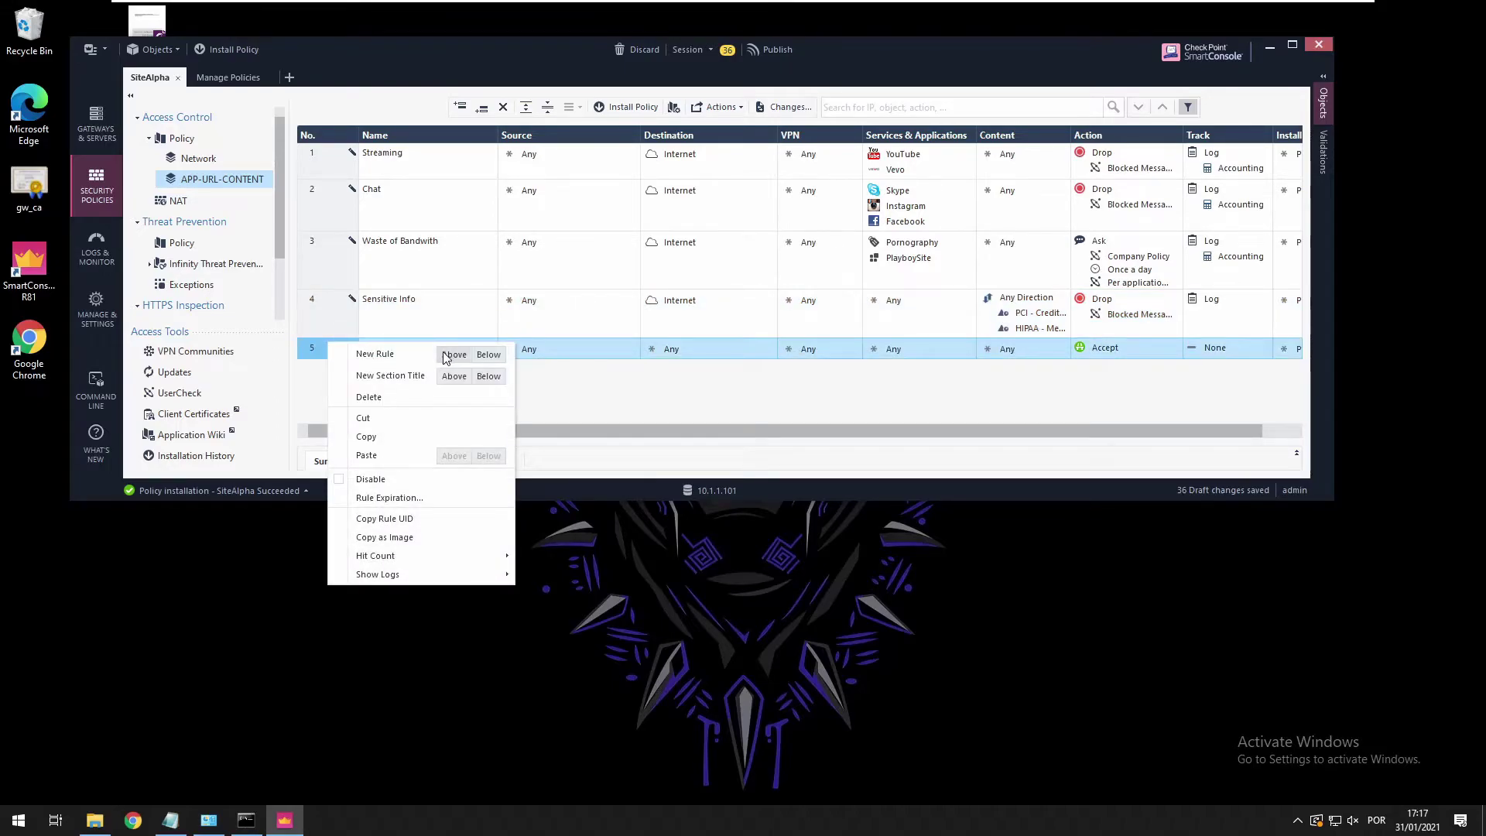
pyautogui.click(454, 353)
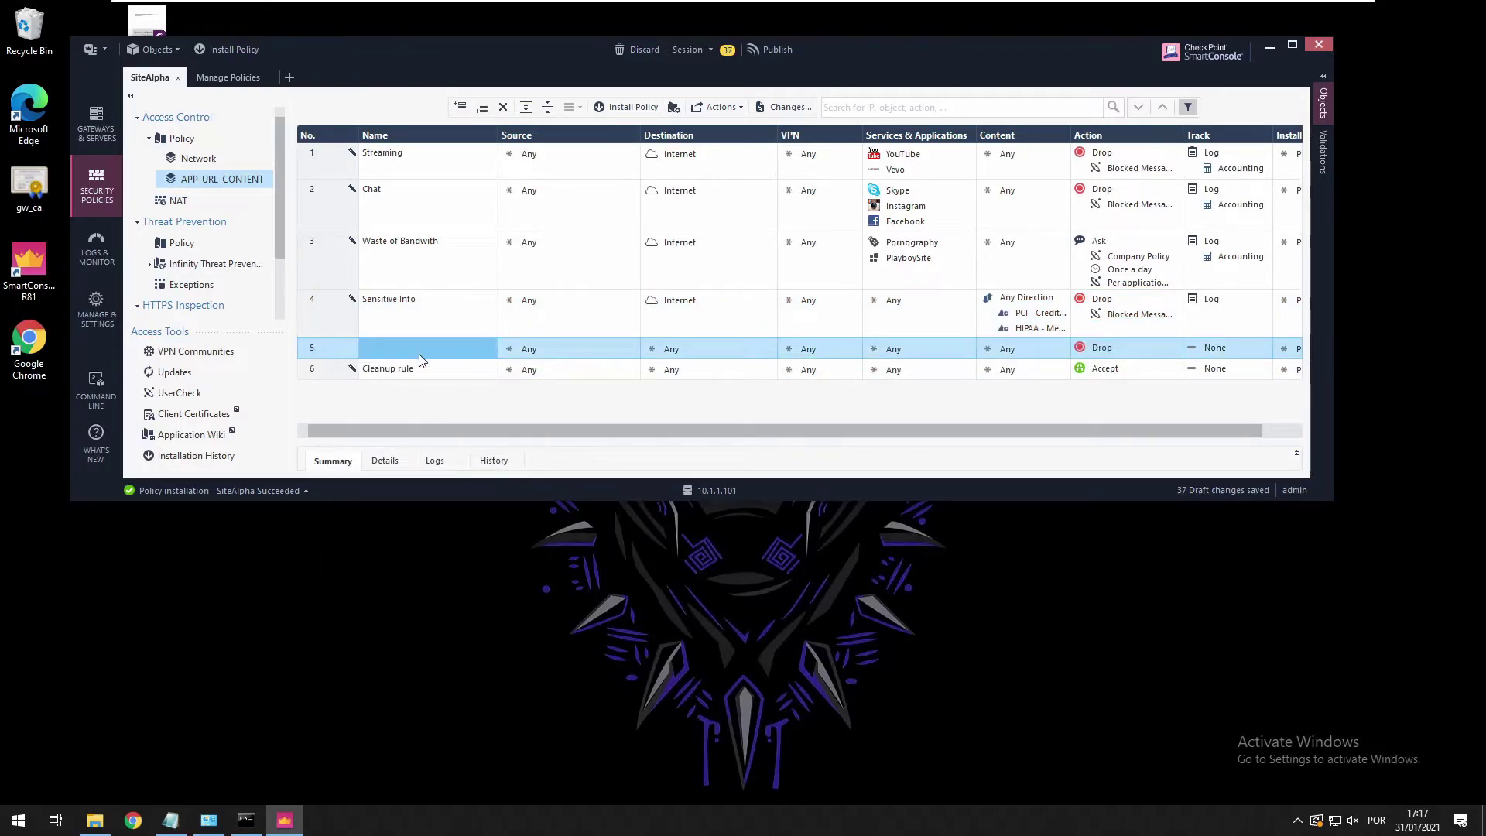
pyautogui.doubleClick(419, 354)
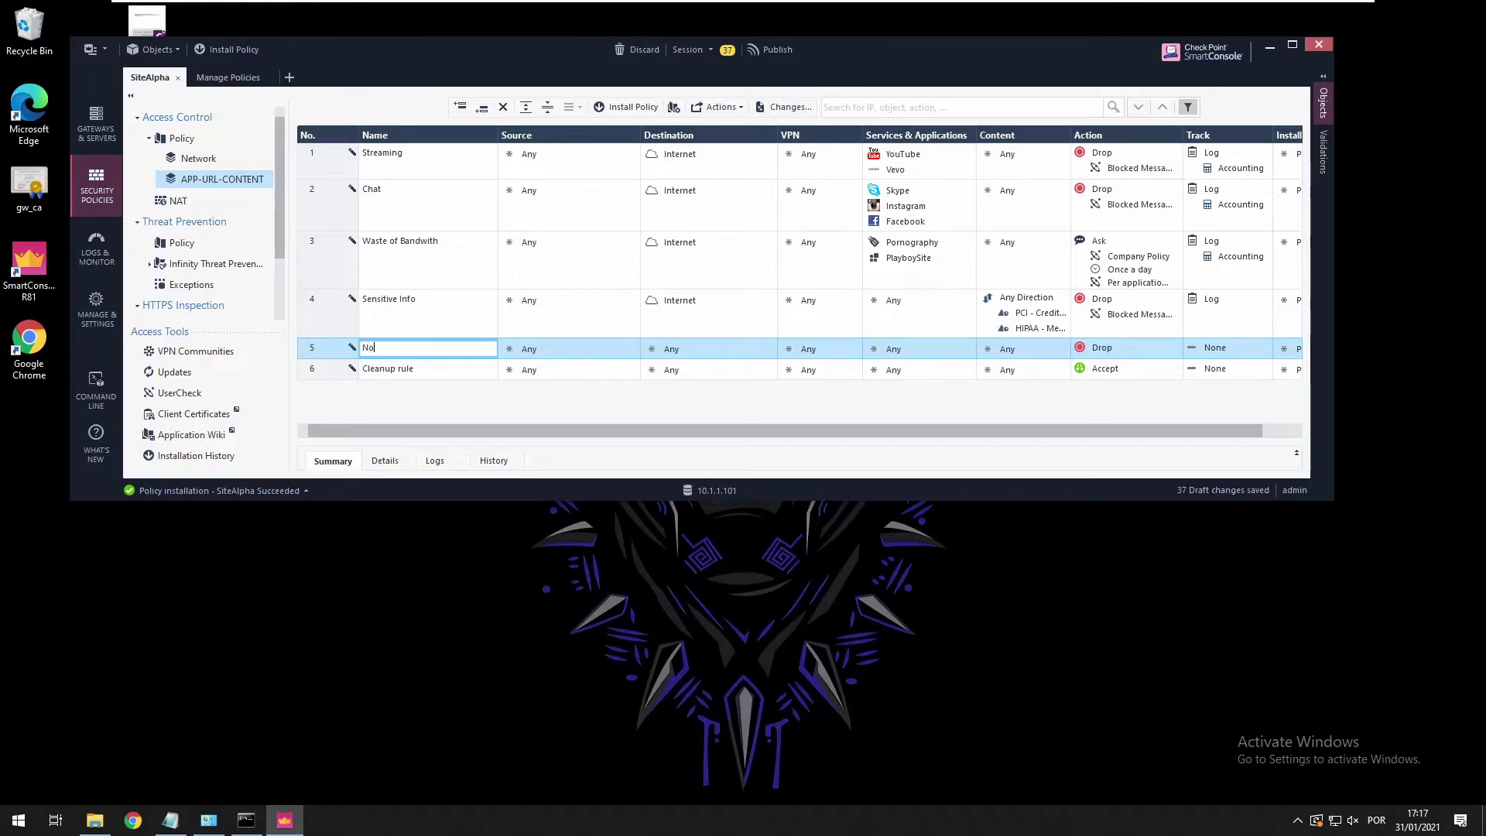
pyautogui.write('Not categhorizedo')
pyautogui.click(691, 306)
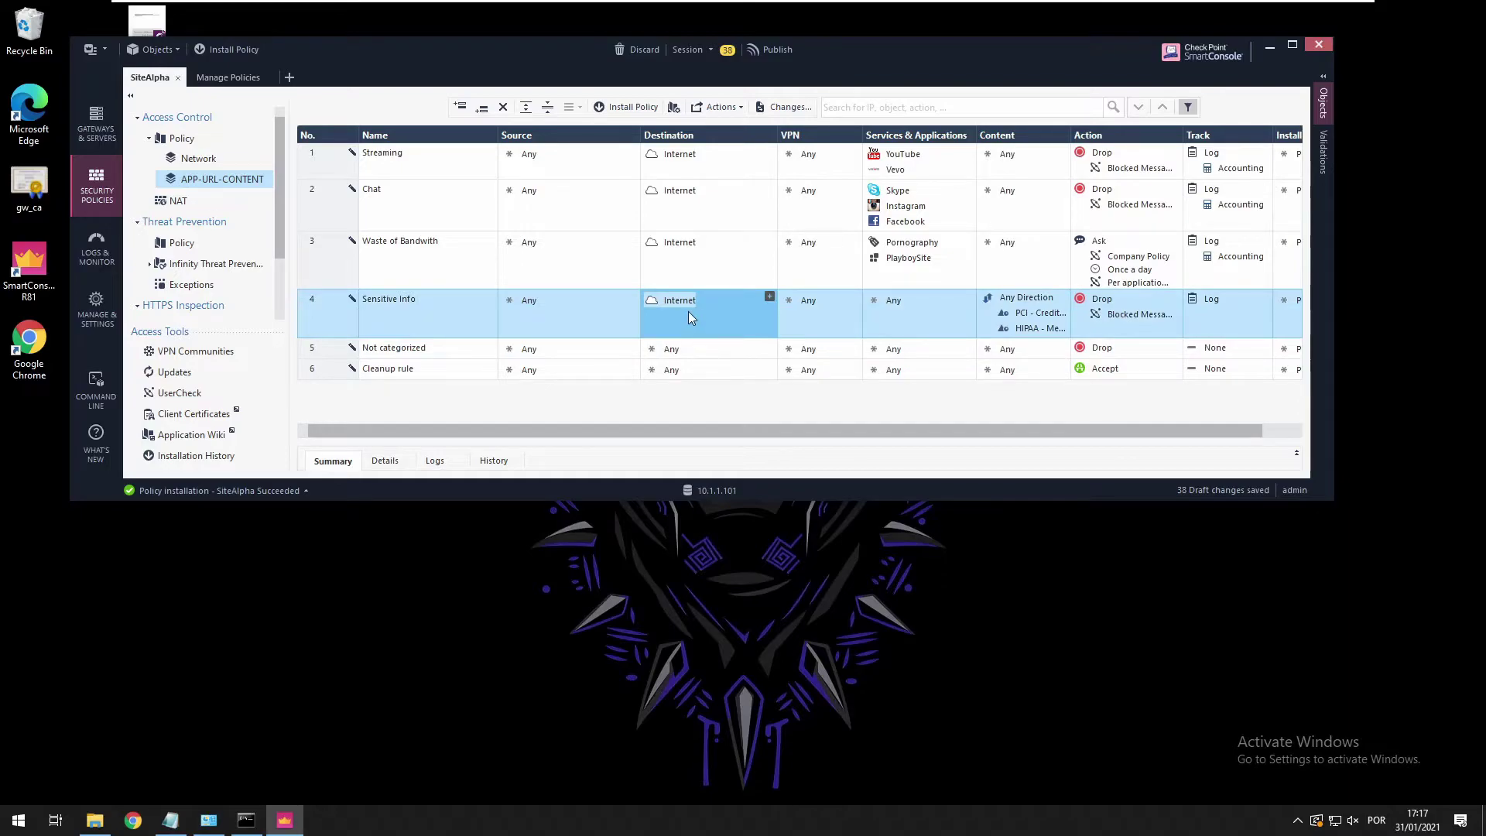
pyautogui.moveTo(685, 326); pyautogui.dragTo(694, 353)
# Add Executable File and Media and Images to the Not categorized rule's Content
pyautogui.click(1064, 347)
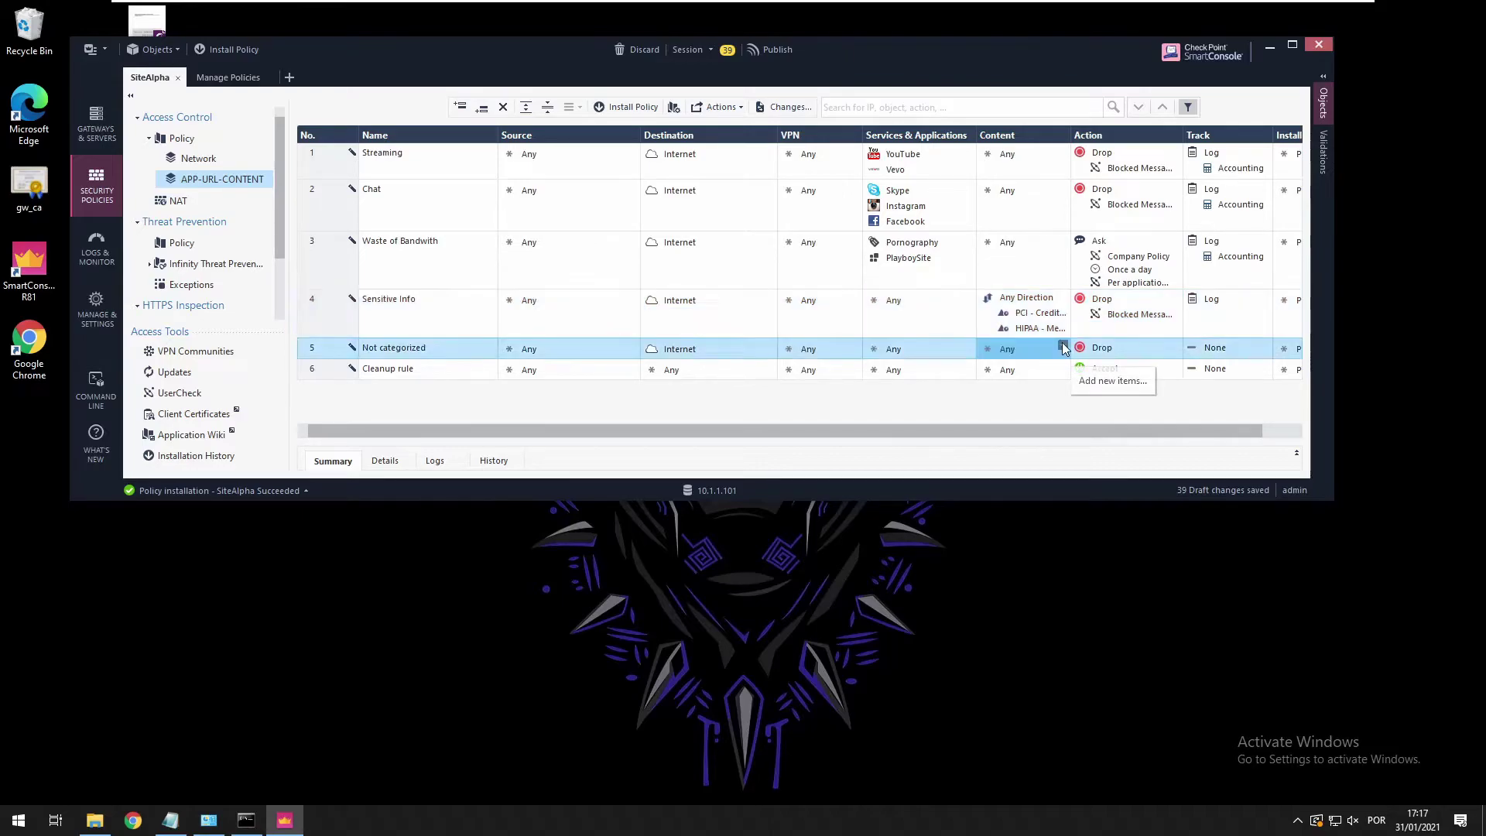
pyautogui.click(1064, 347)
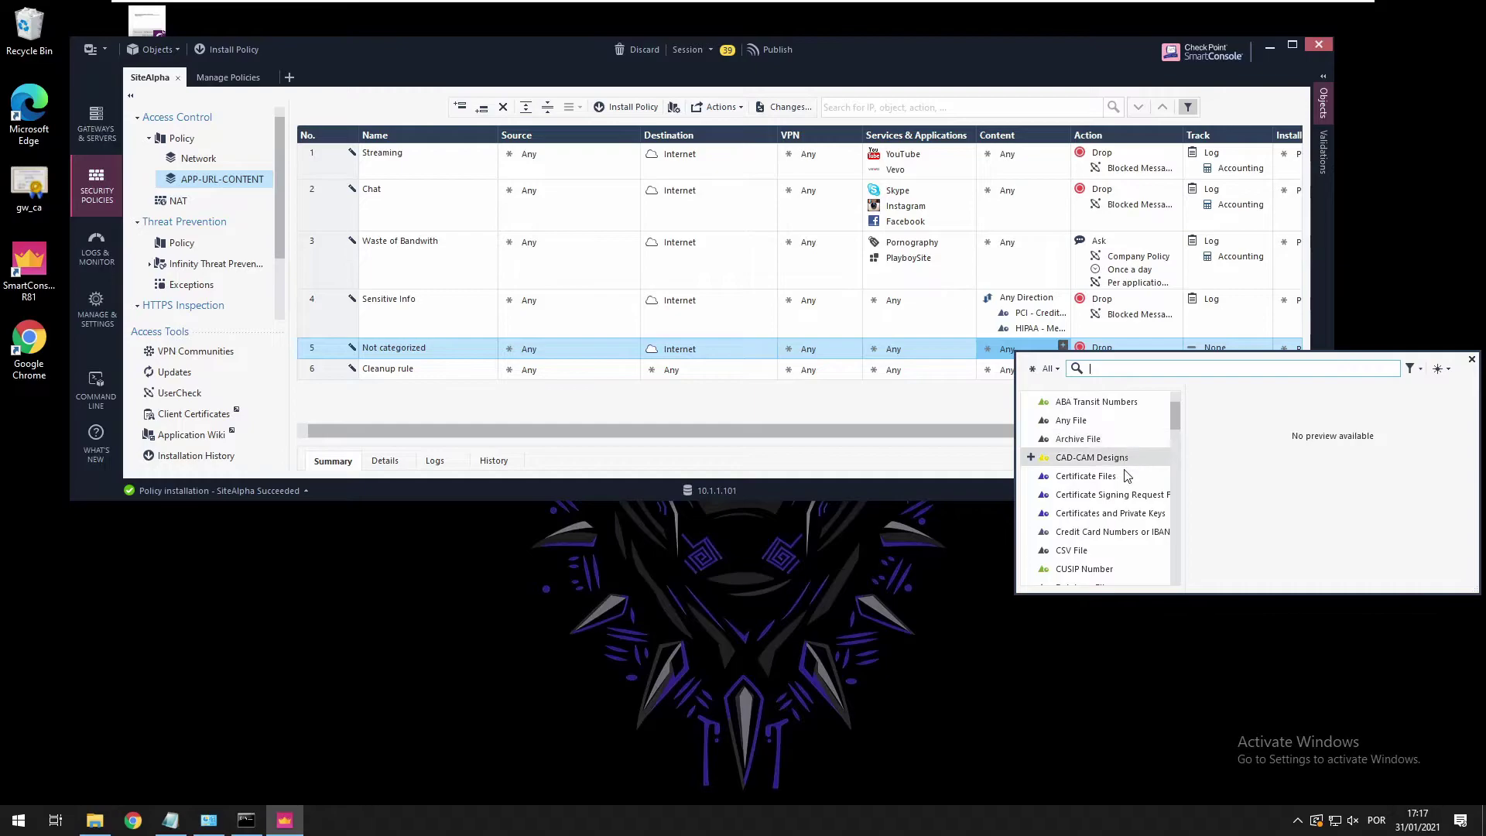
pyautogui.scroll(-2, 1122, 496)
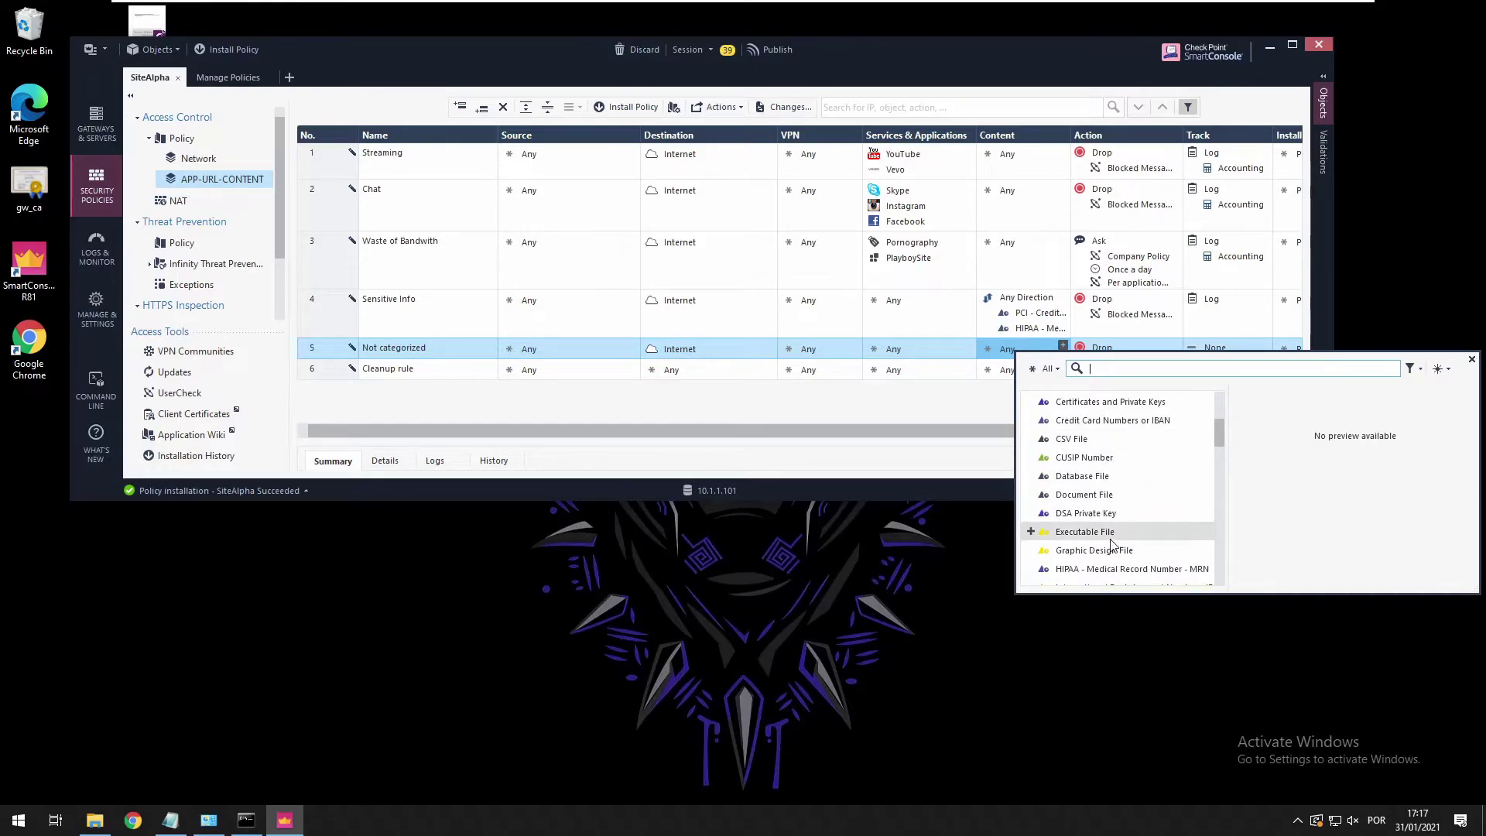
pyautogui.click(1031, 533)
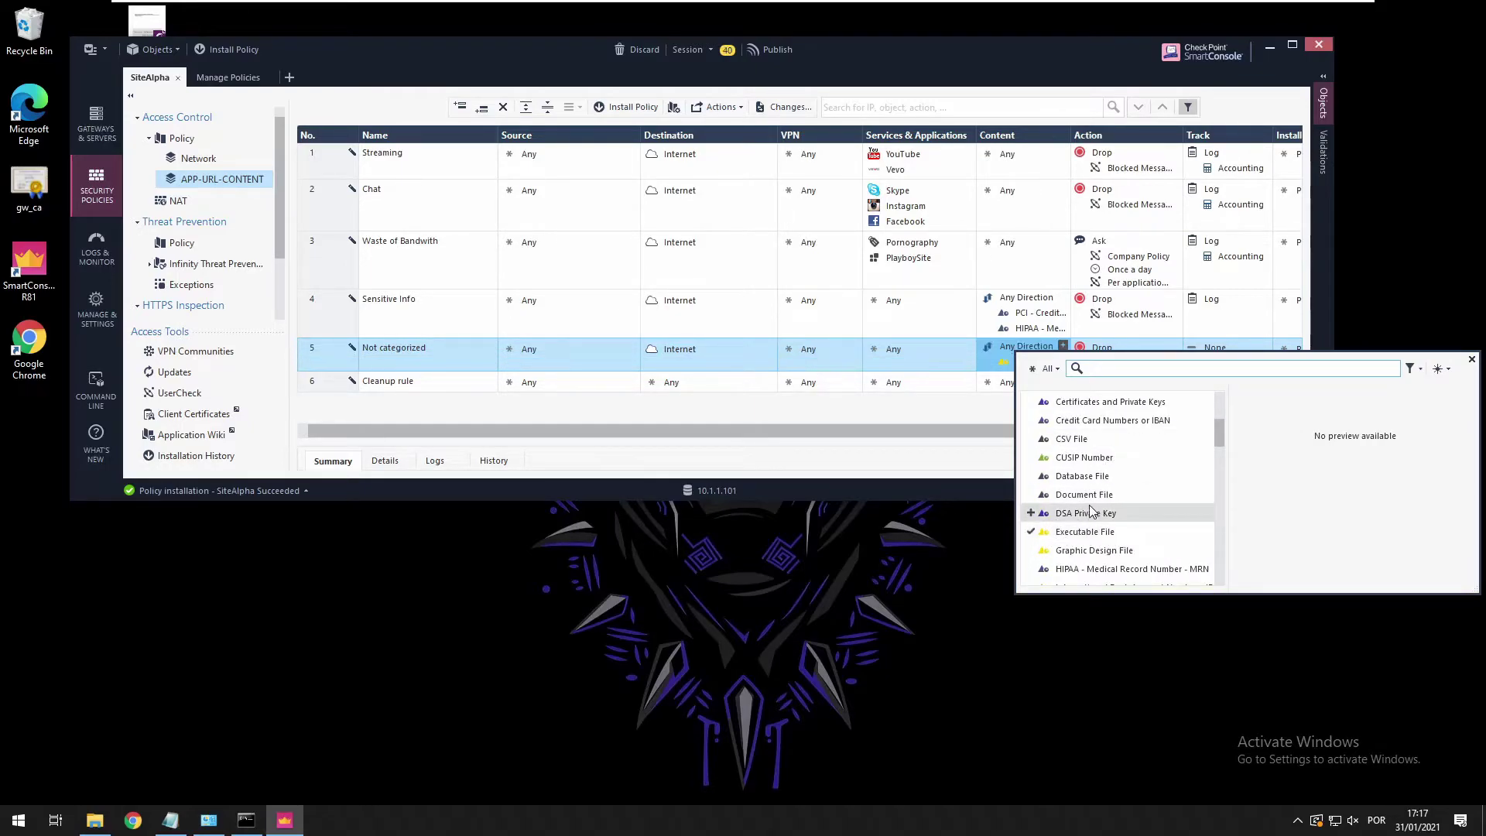
pyautogui.scroll(-1, 1093, 511)
pyautogui.scroll(-2, 1092, 511)
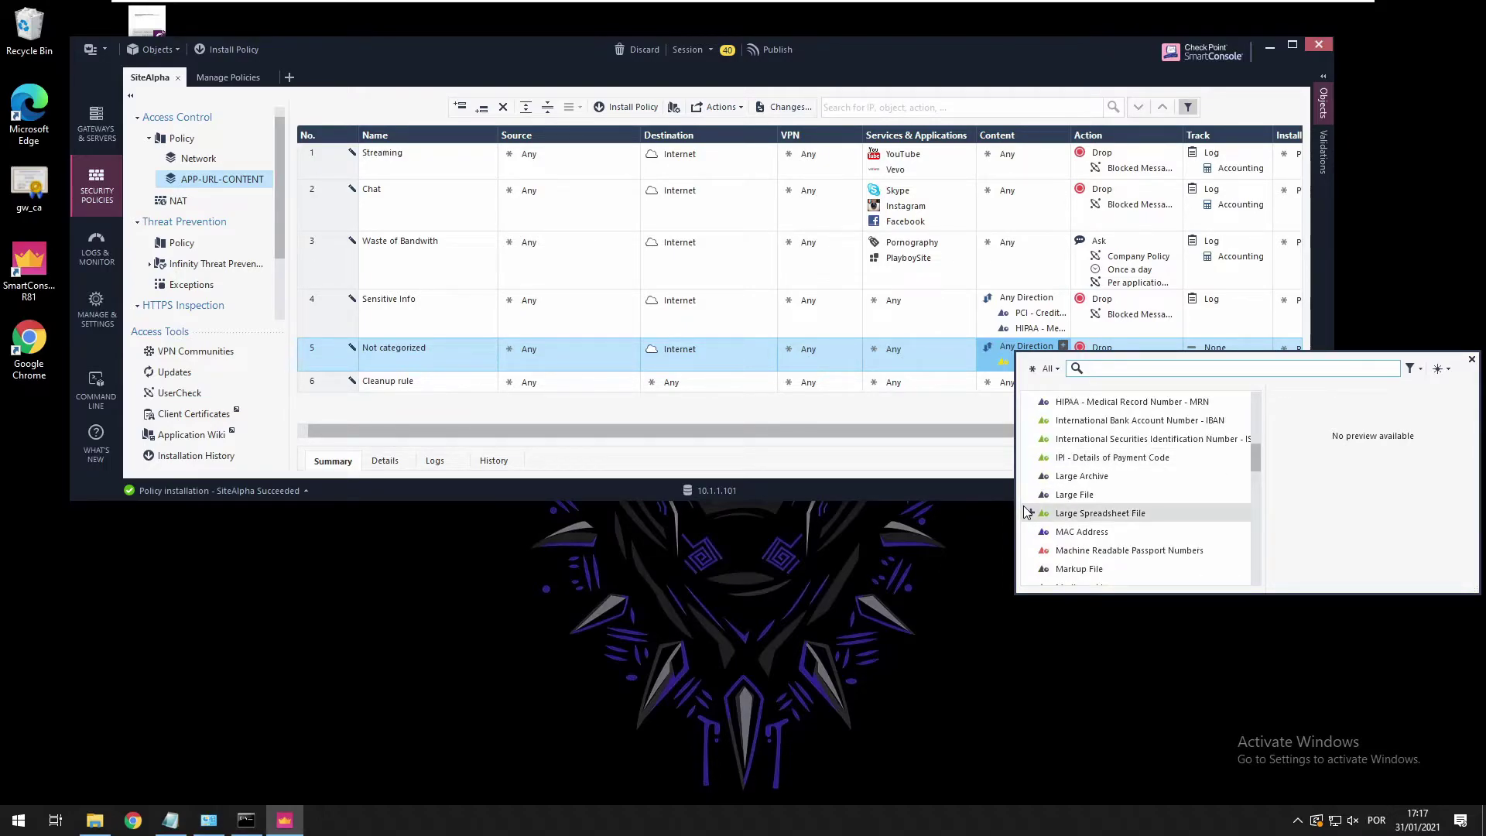
pyautogui.scroll(-2, 1026, 513)
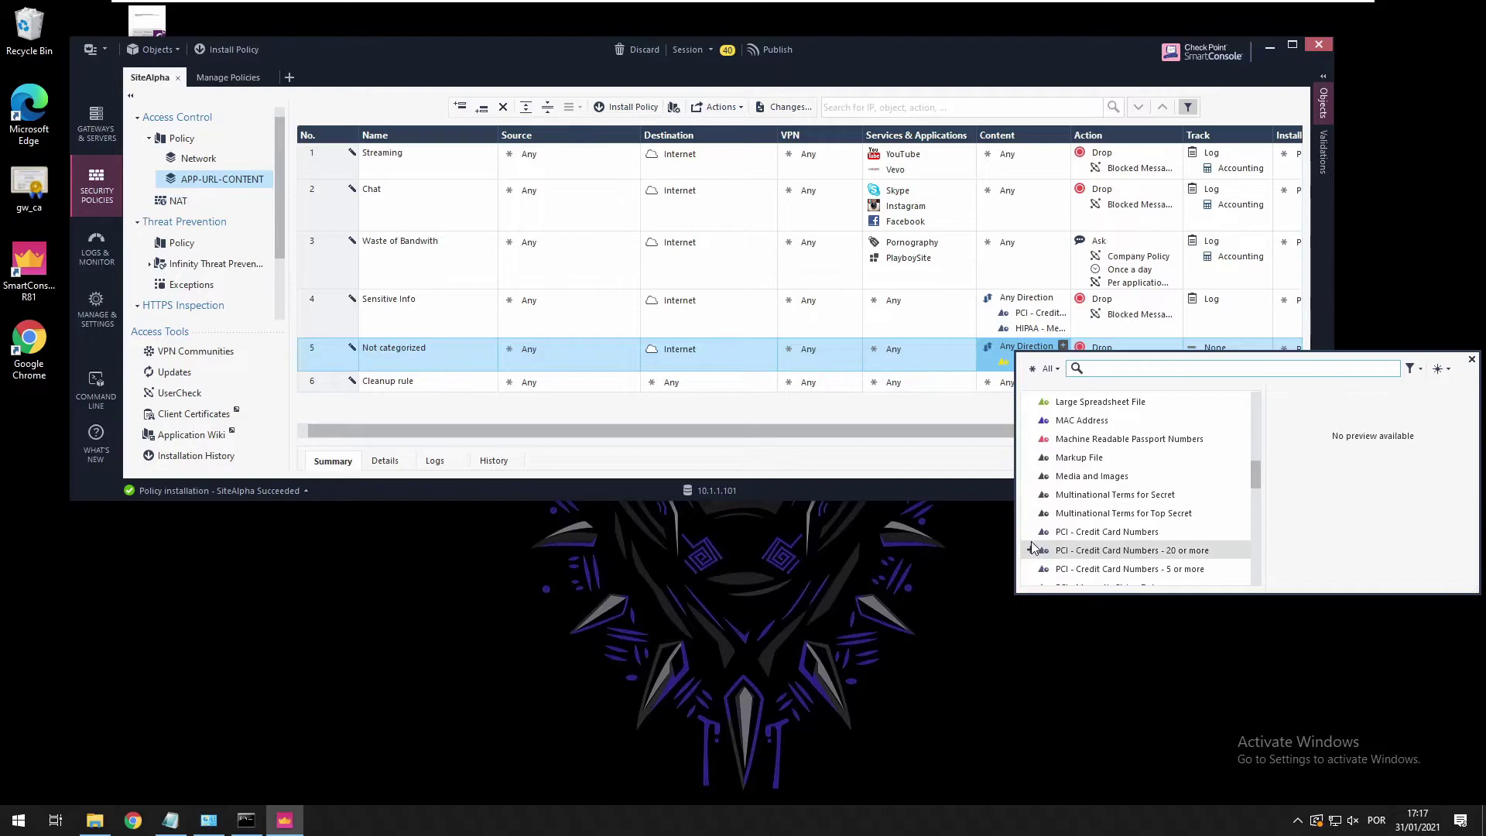
pyautogui.click(1030, 476)
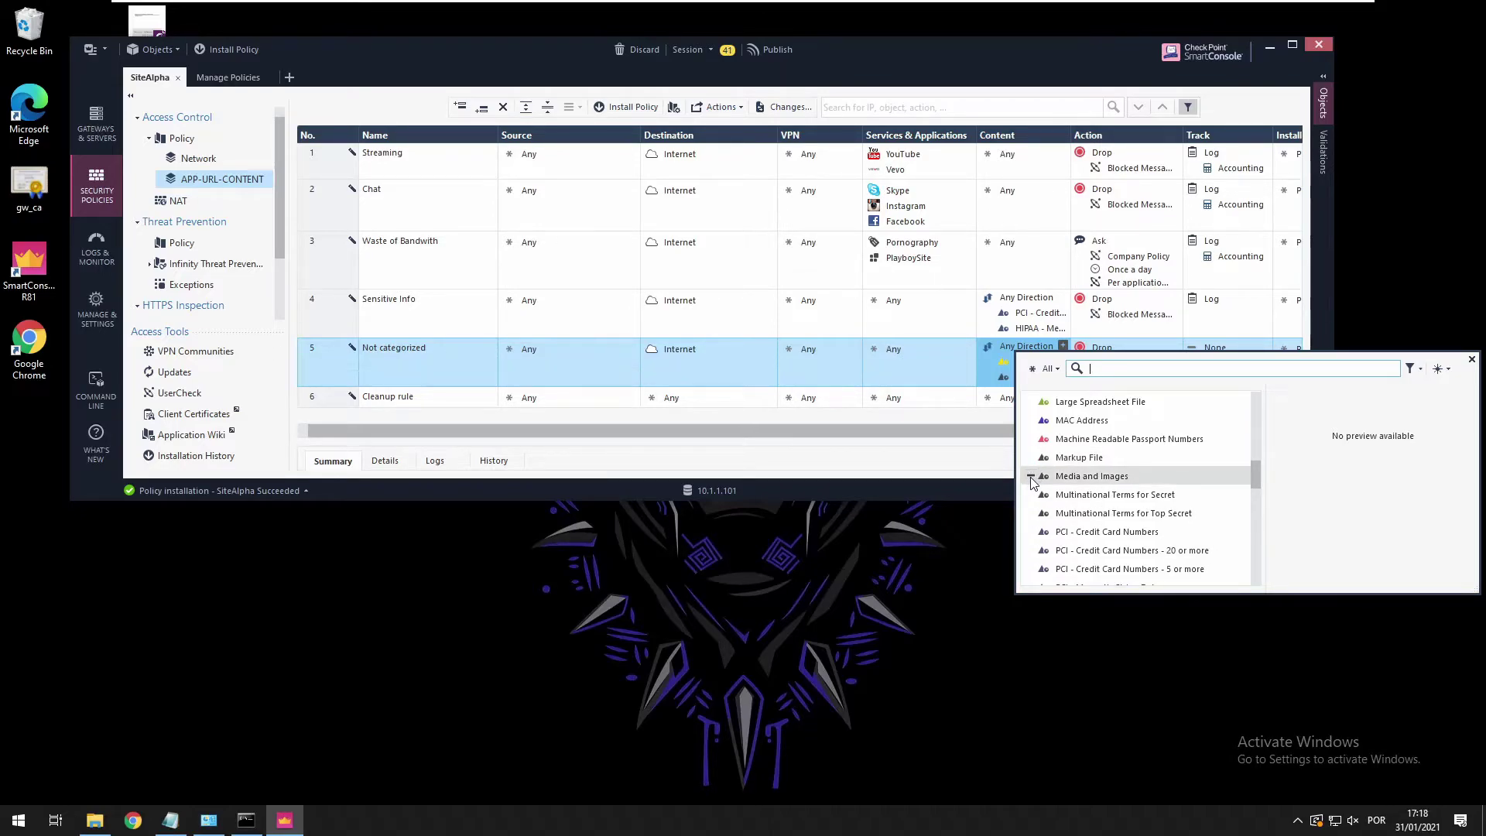
pyautogui.scroll(-3, 1037, 495)
pyautogui.scroll(-3, 1039, 501)
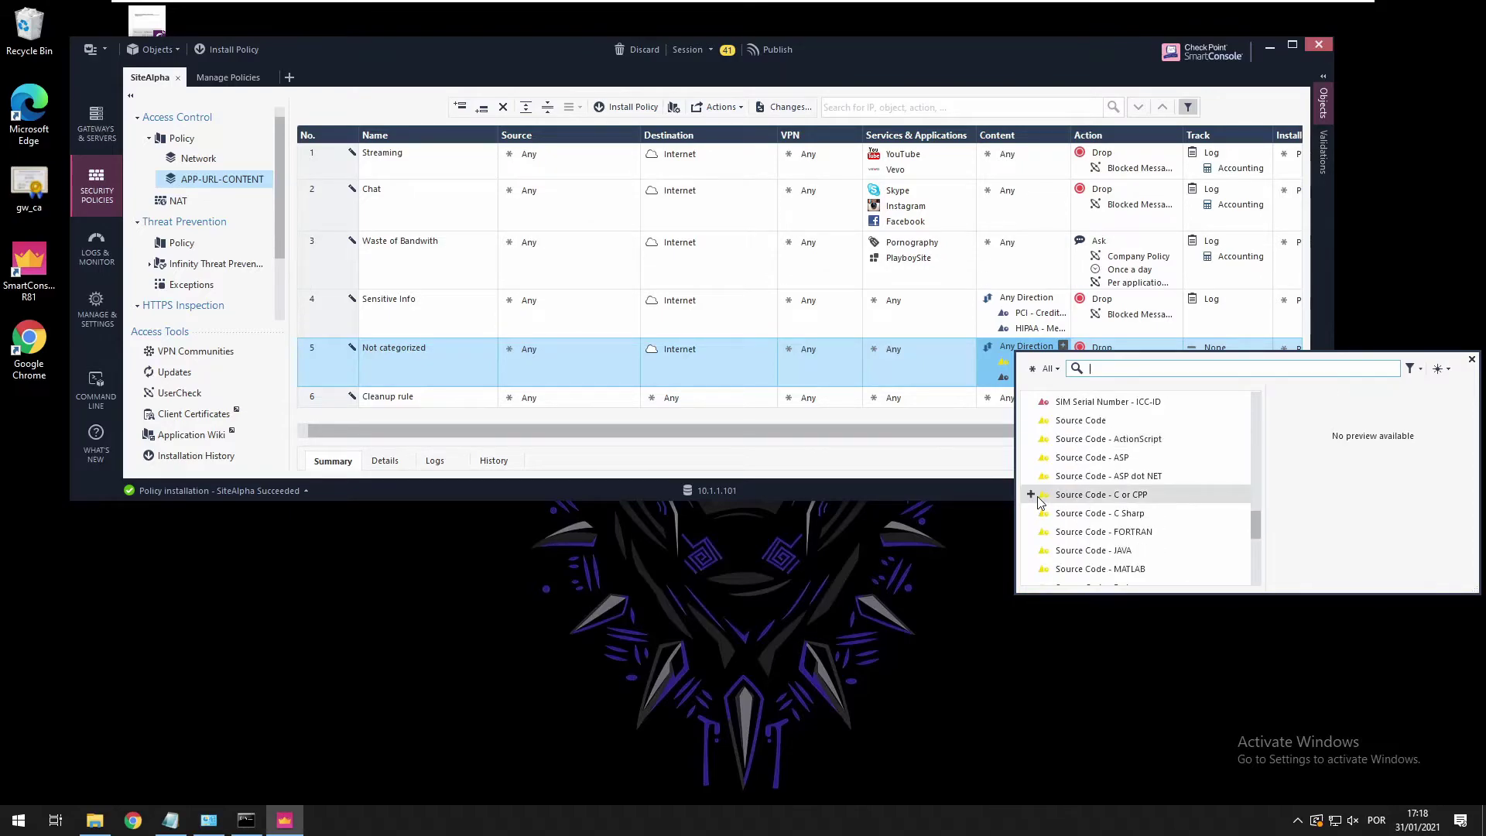
pyautogui.scroll(-5, 1039, 501)
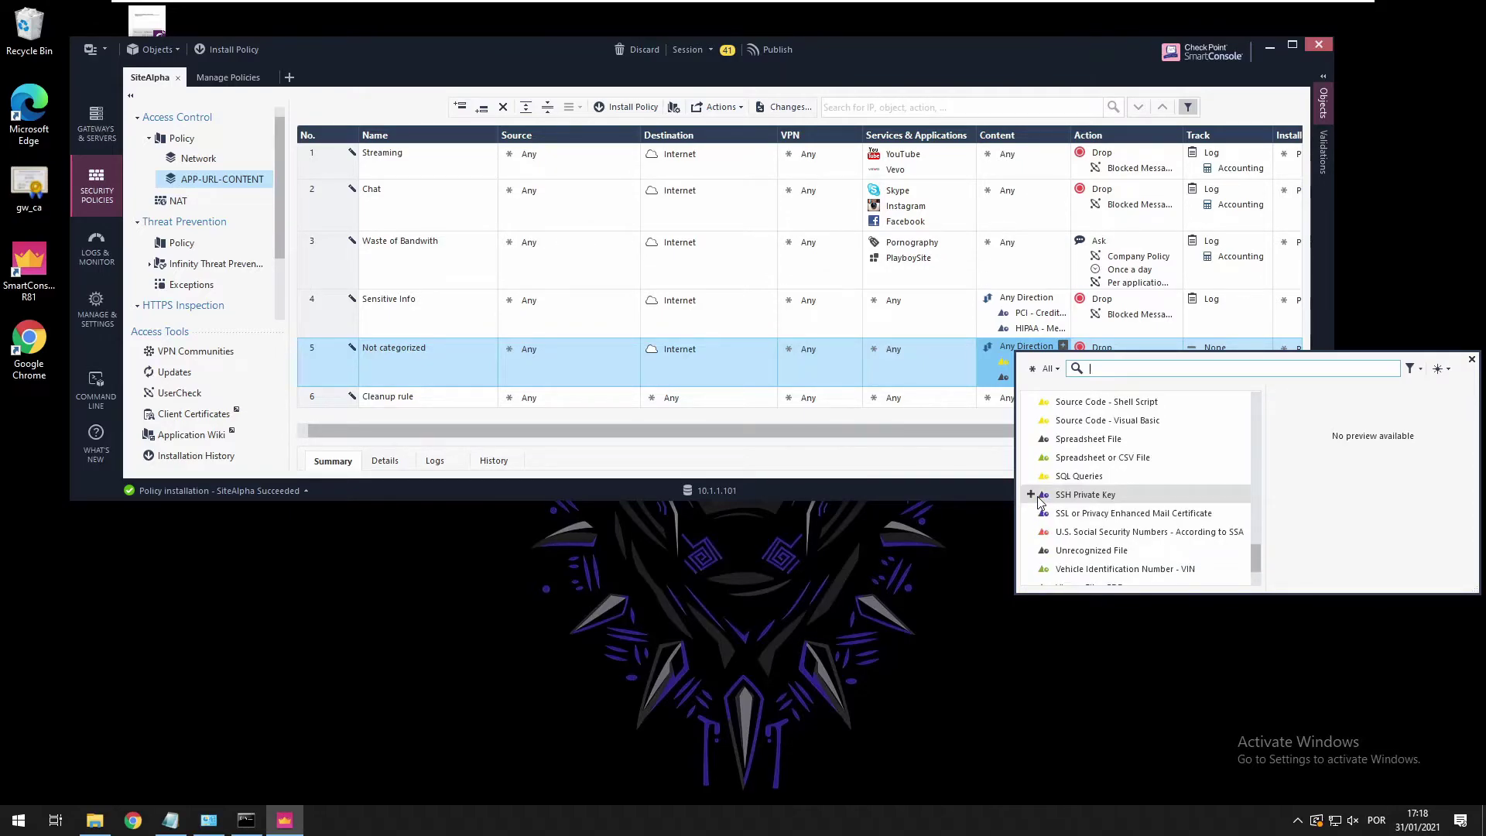
pyautogui.click(1010, 373)
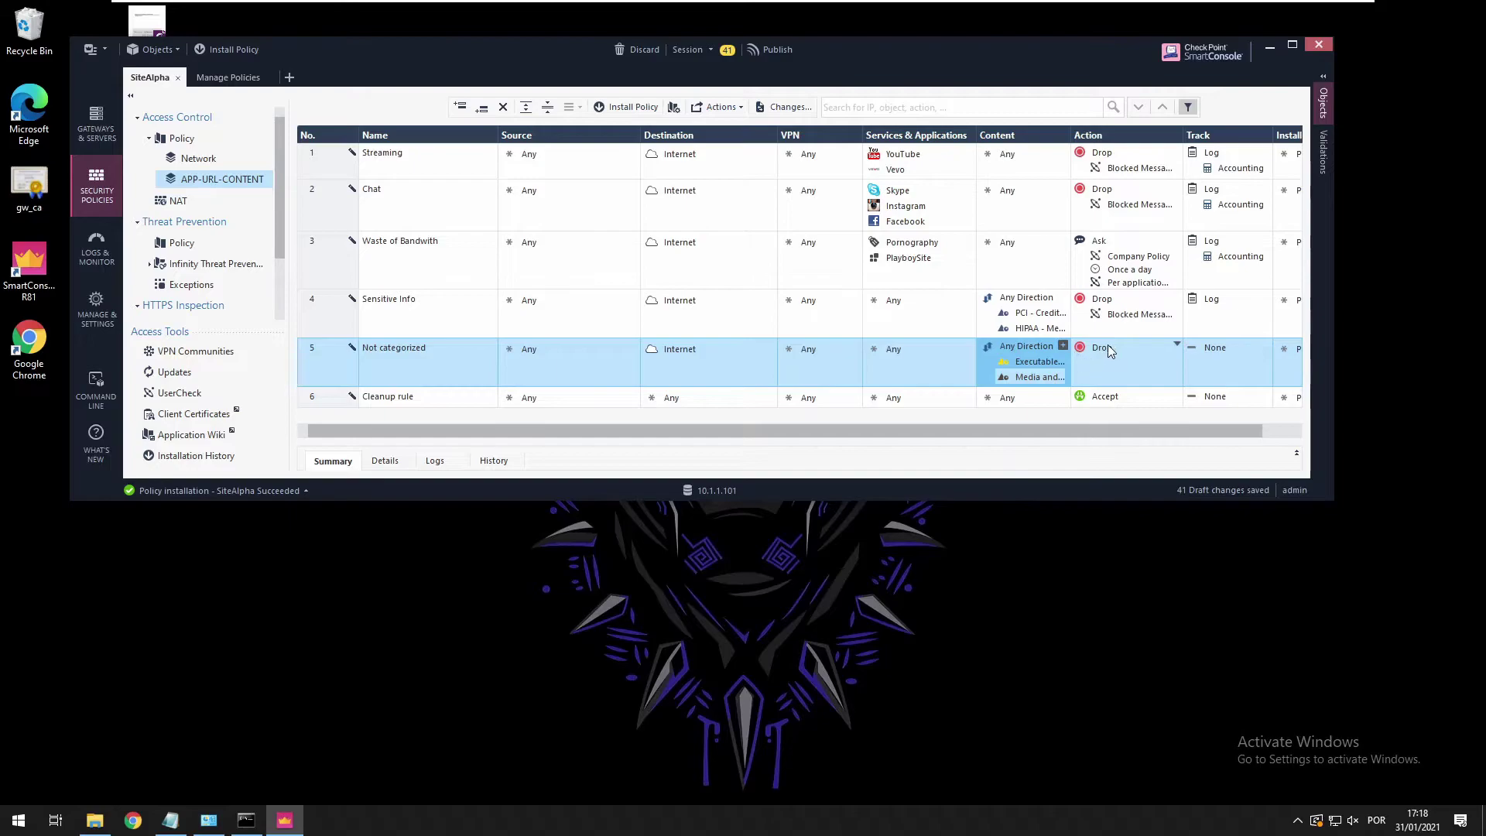
# Set the rule's Action to Drop with Blocked Message and its Track to Log
pyautogui.click(1140, 355)
pyautogui.moveTo(1189, 389)
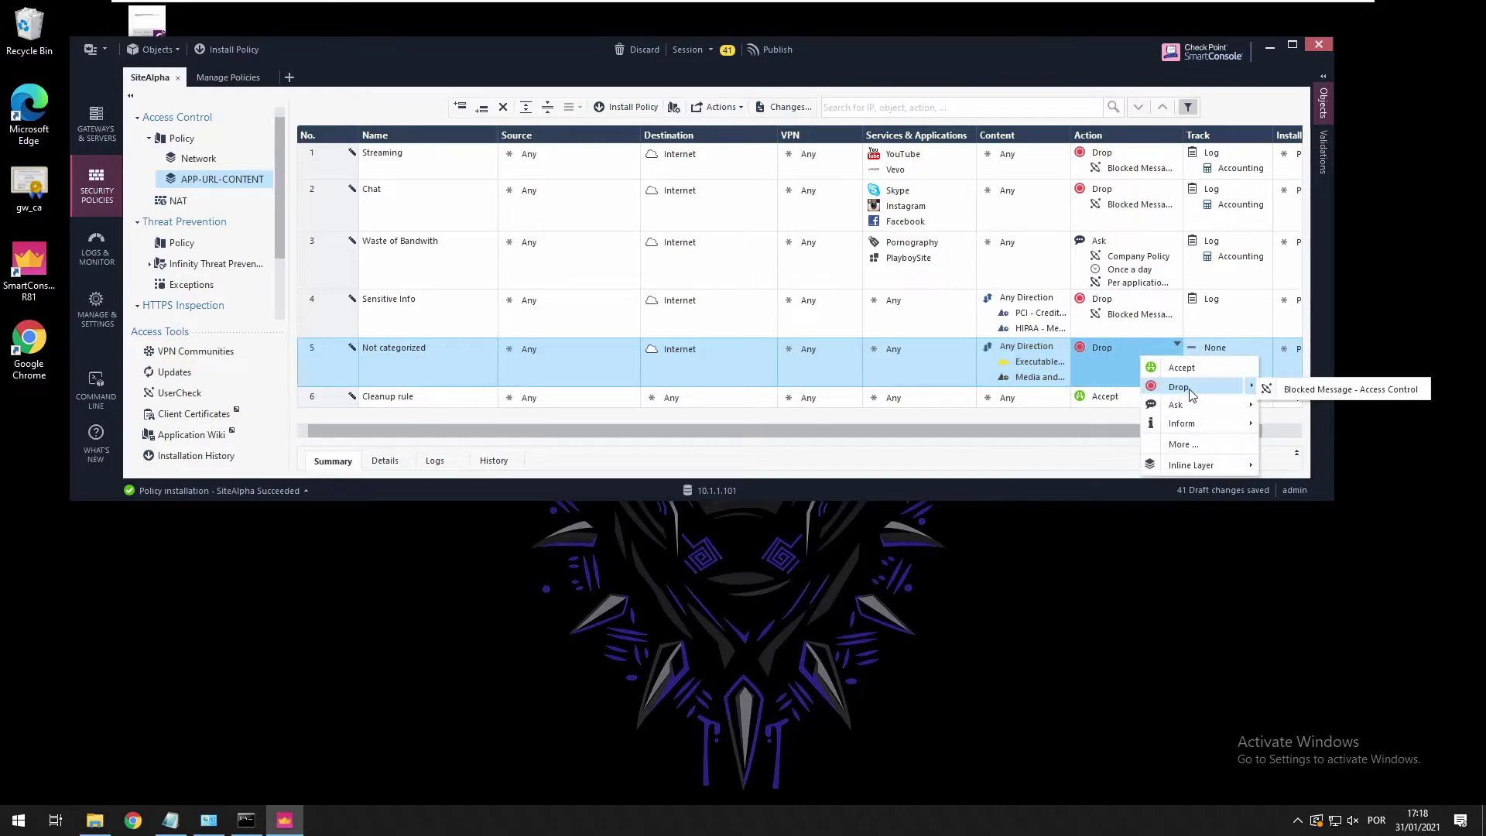
pyautogui.click(1274, 391)
pyautogui.click(1238, 370)
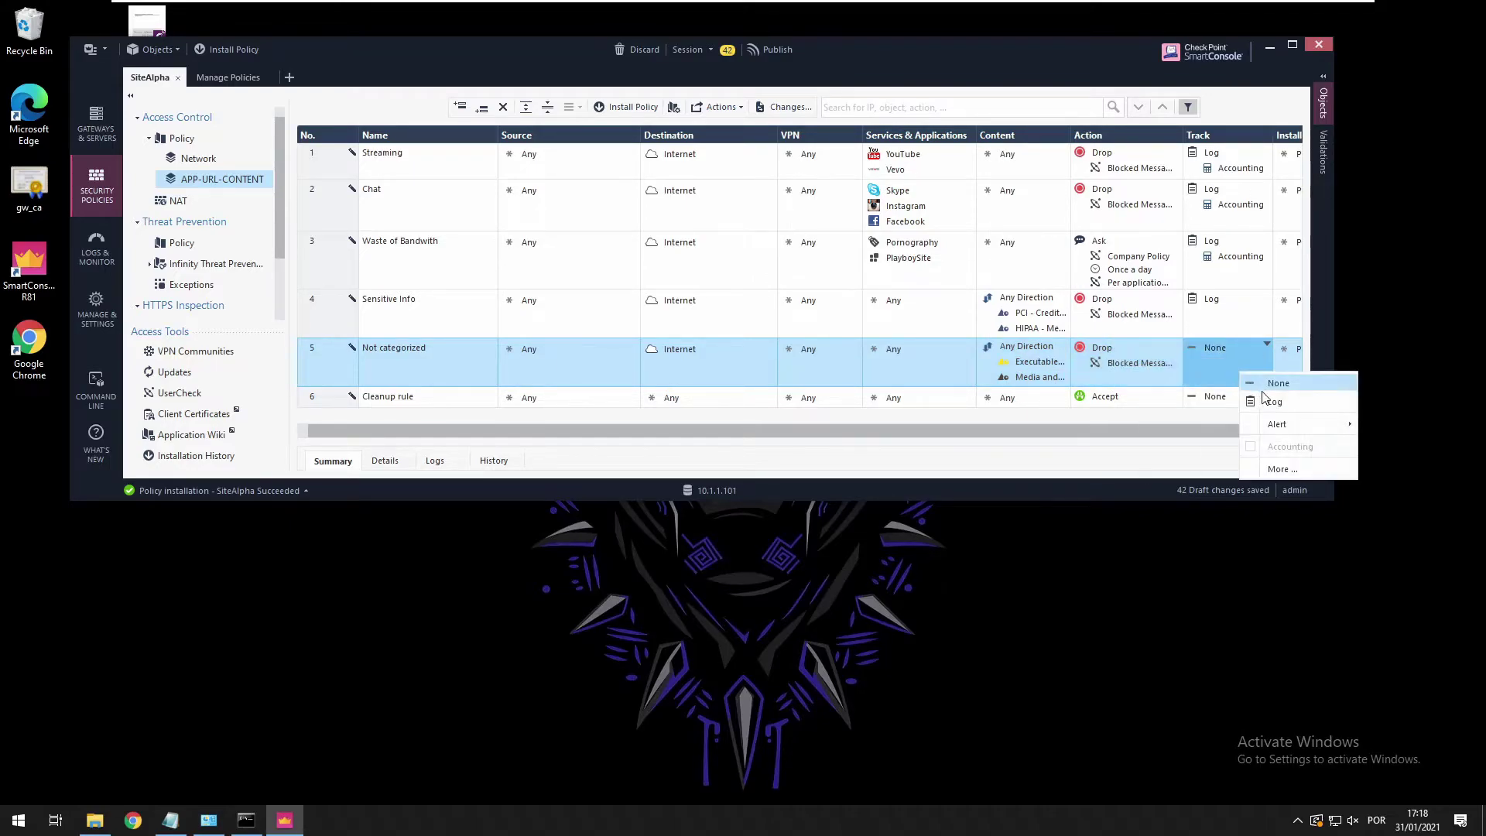
pyautogui.click(1274, 404)
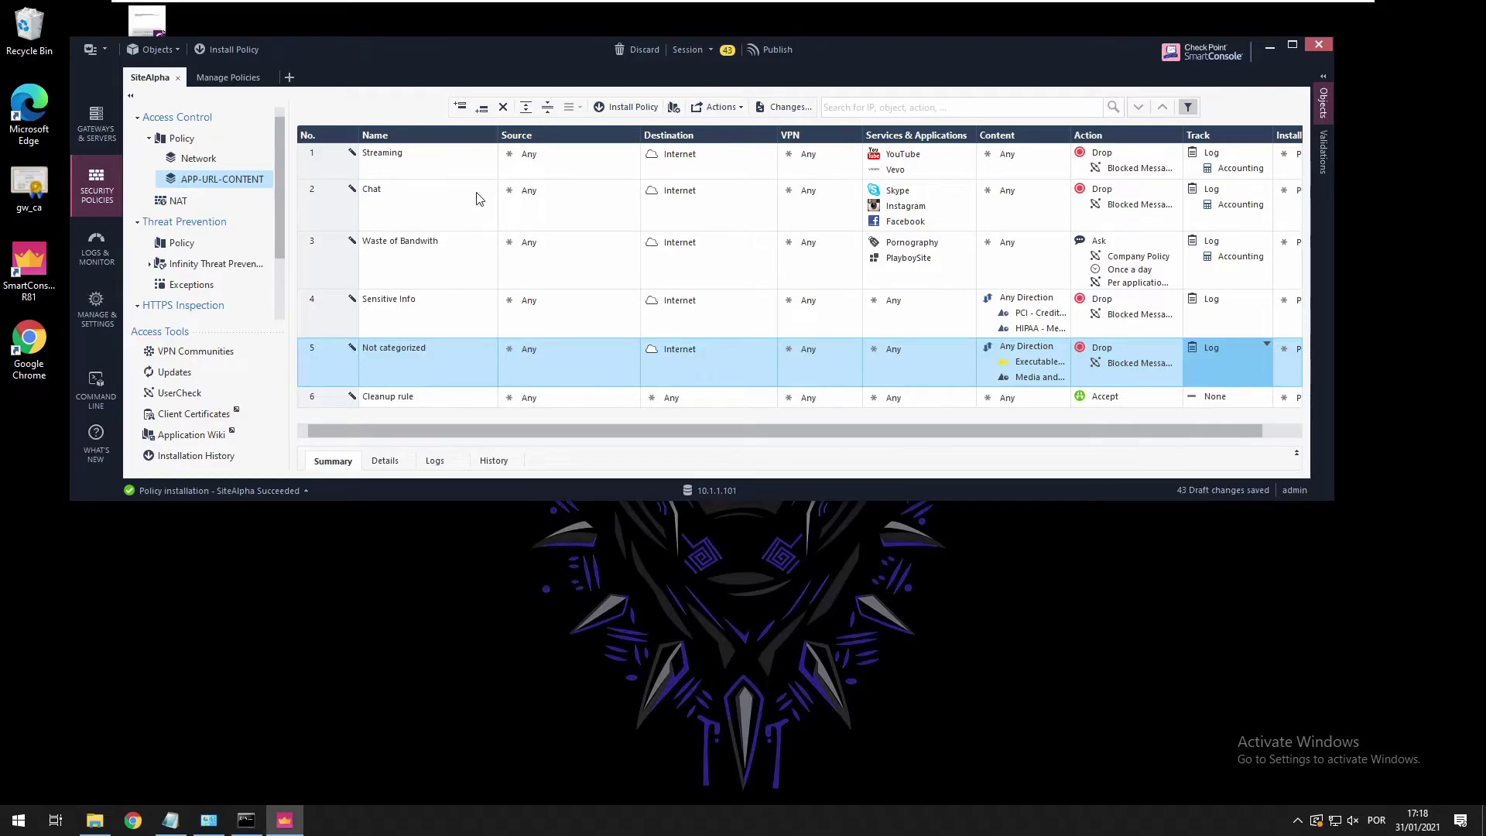
# Start Install Policy to raise the unpublished-changes prompt, then launch Microsoft Edge
pyautogui.click(629, 108)
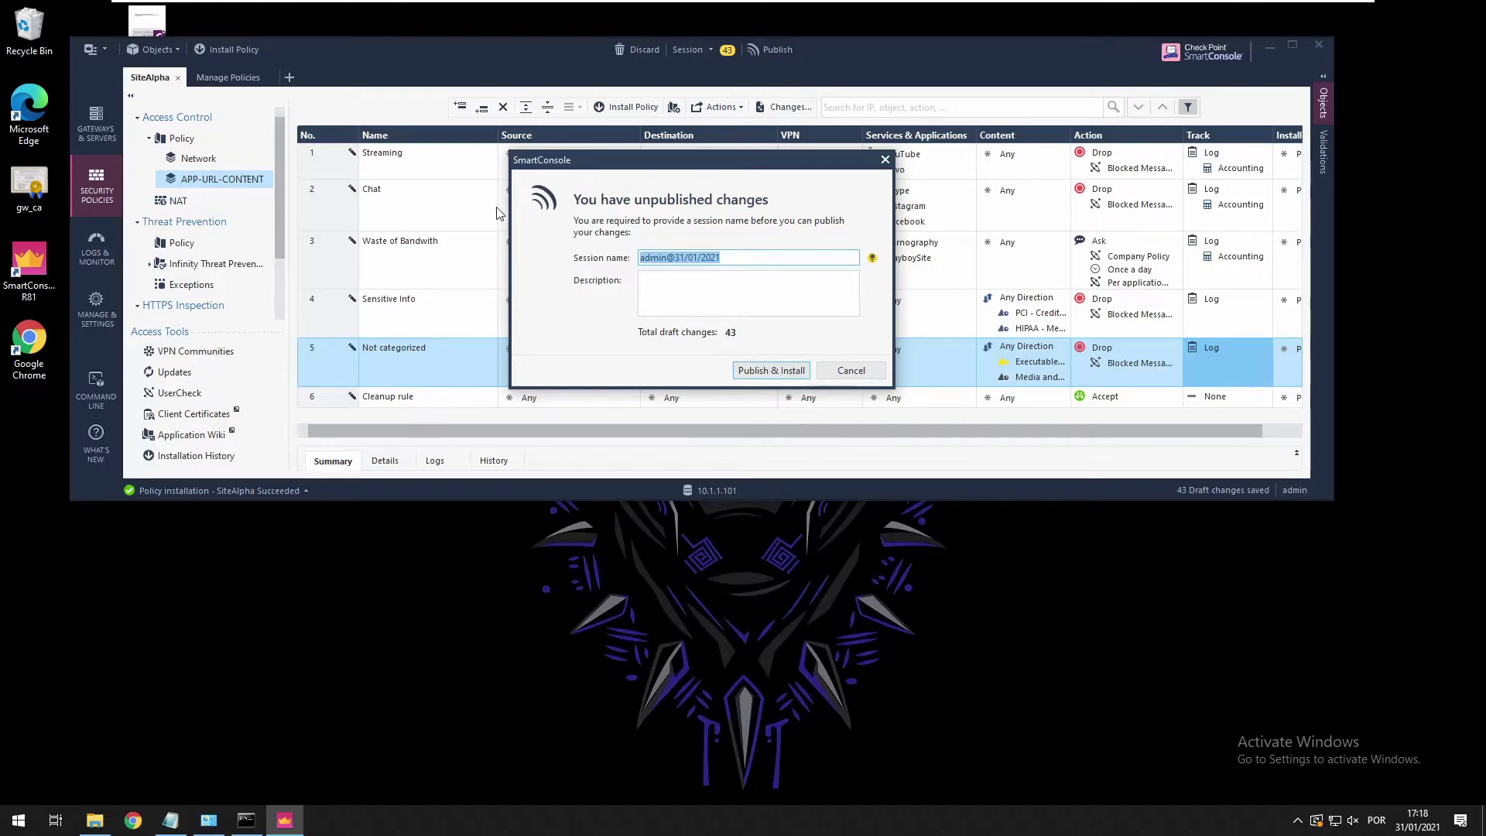
pyautogui.click(42, 111)
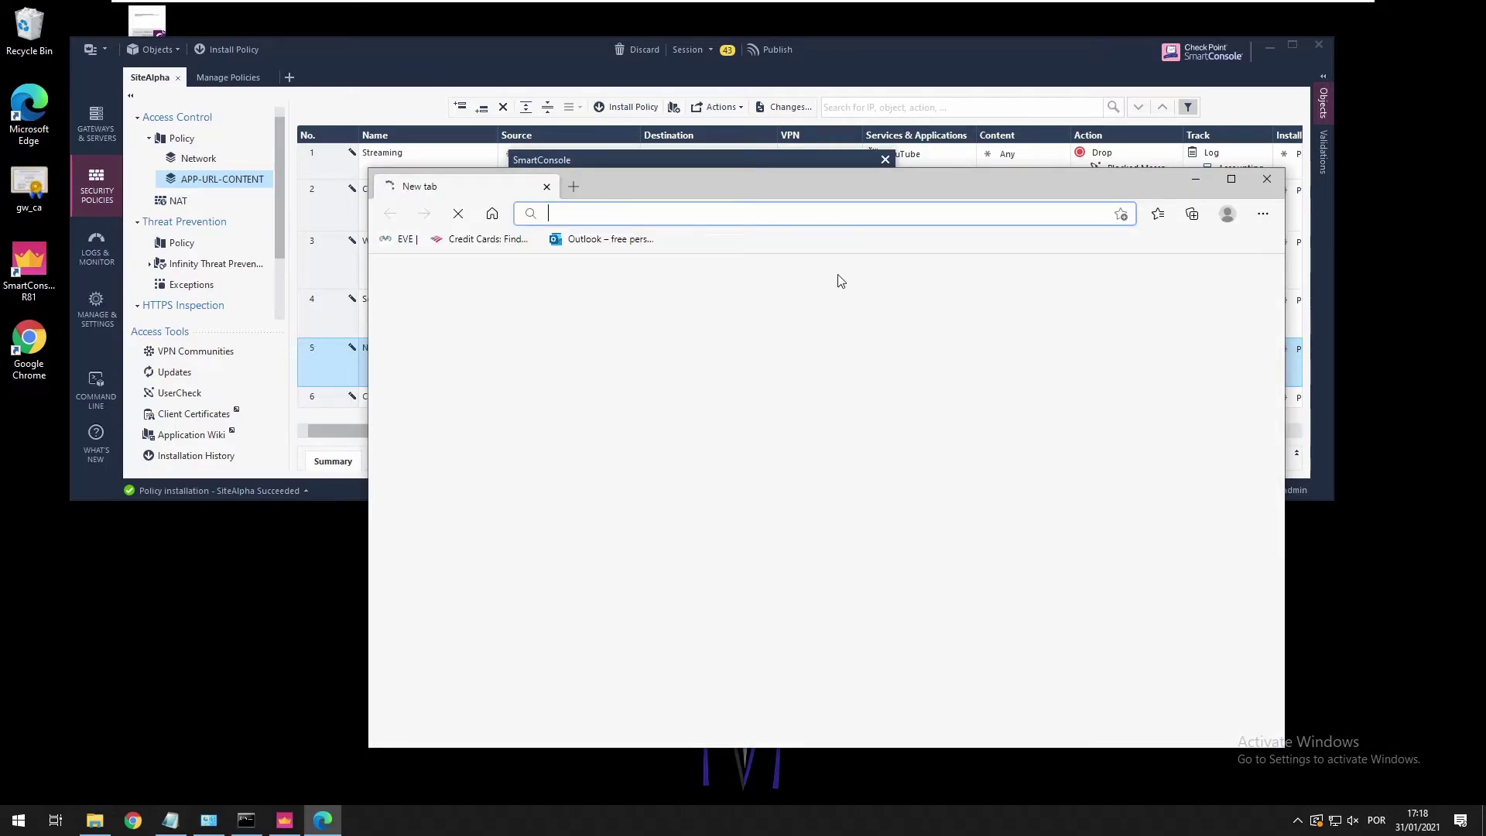
pyautogui.click(1273, 214)
pyautogui.click(1165, 291)
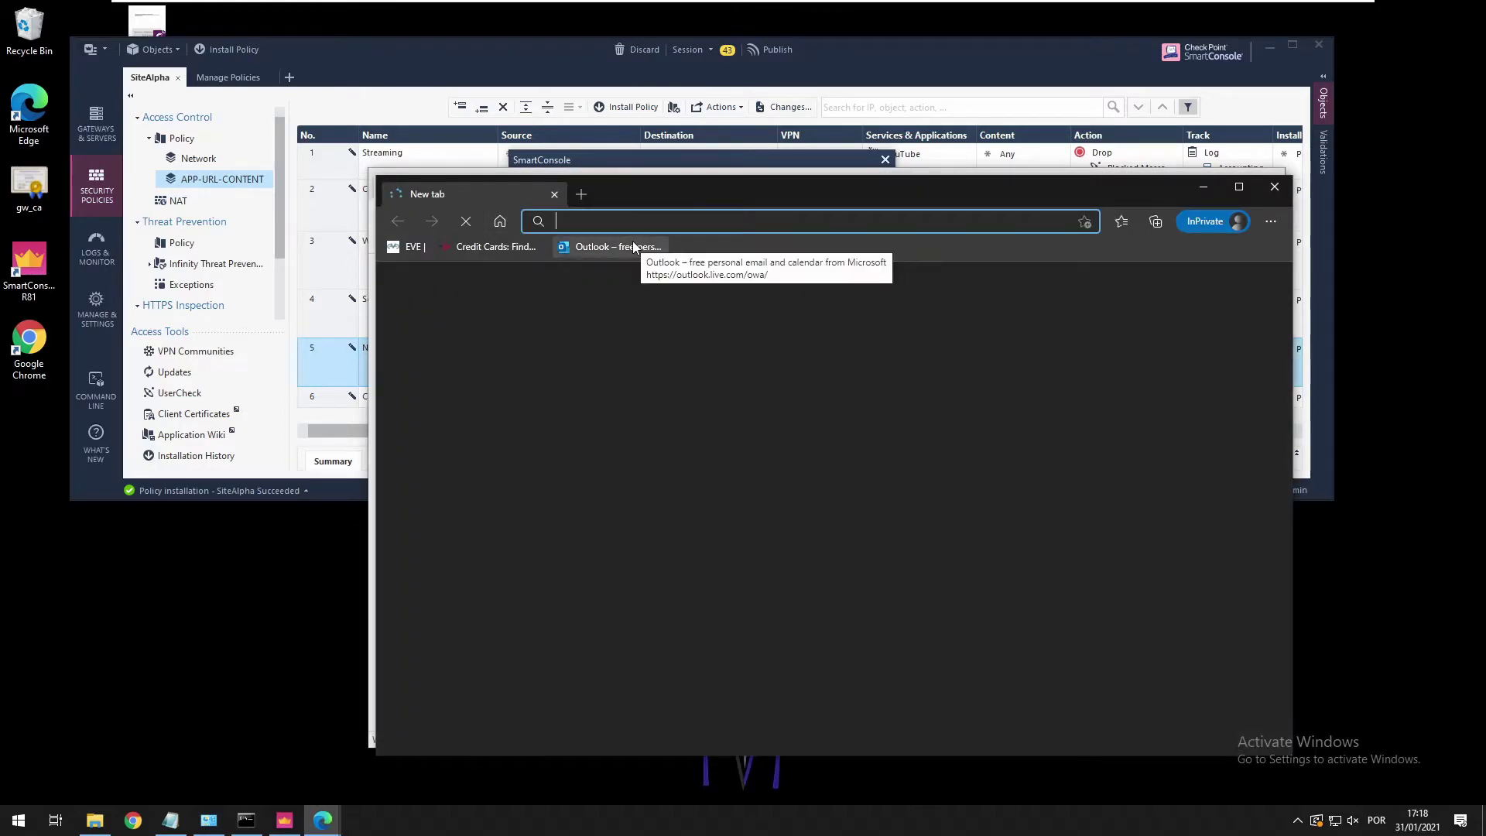
pyautogui.click(633, 246)
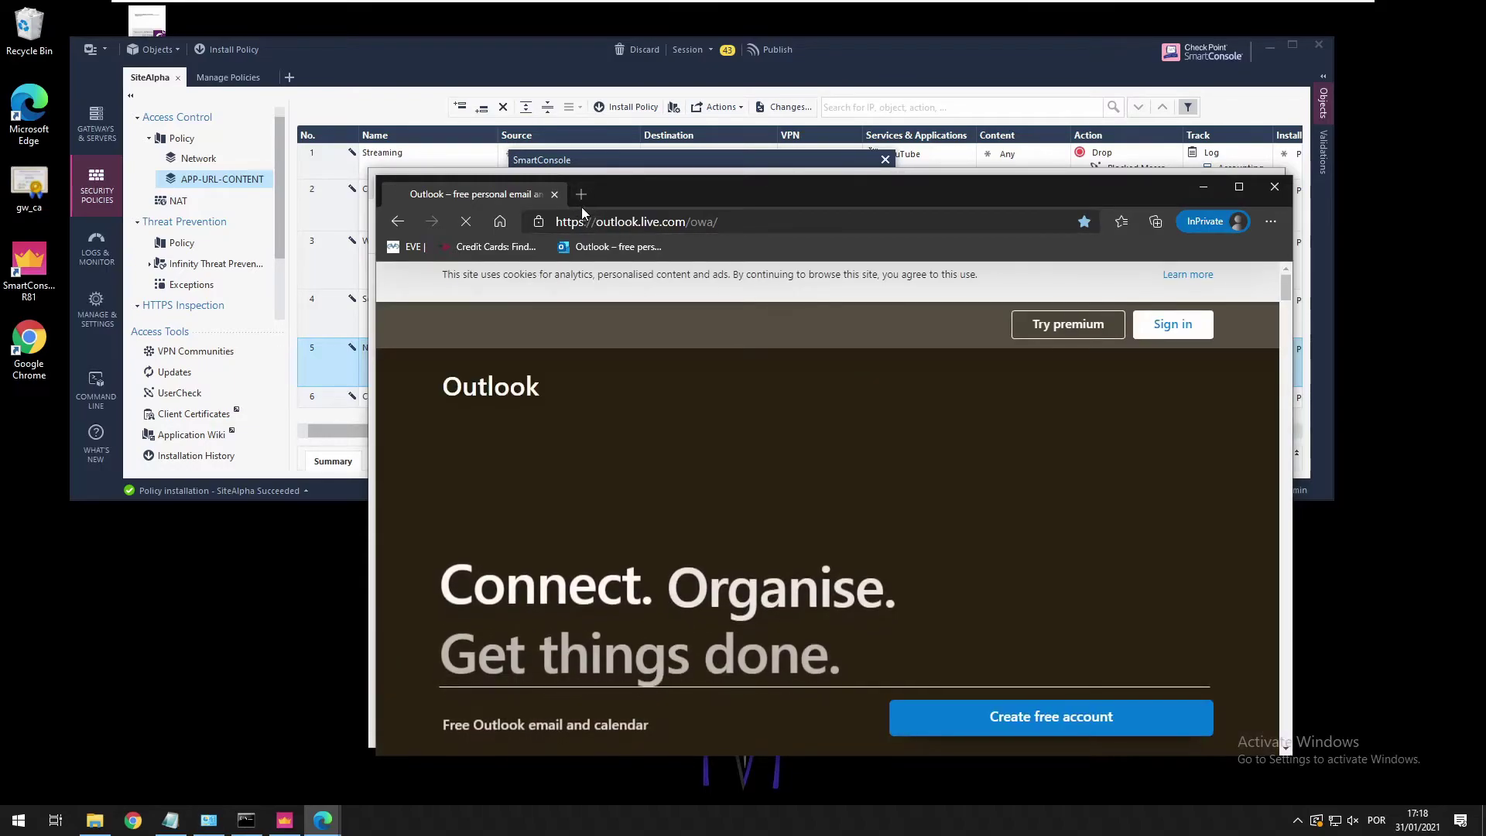
pyautogui.click(581, 195)
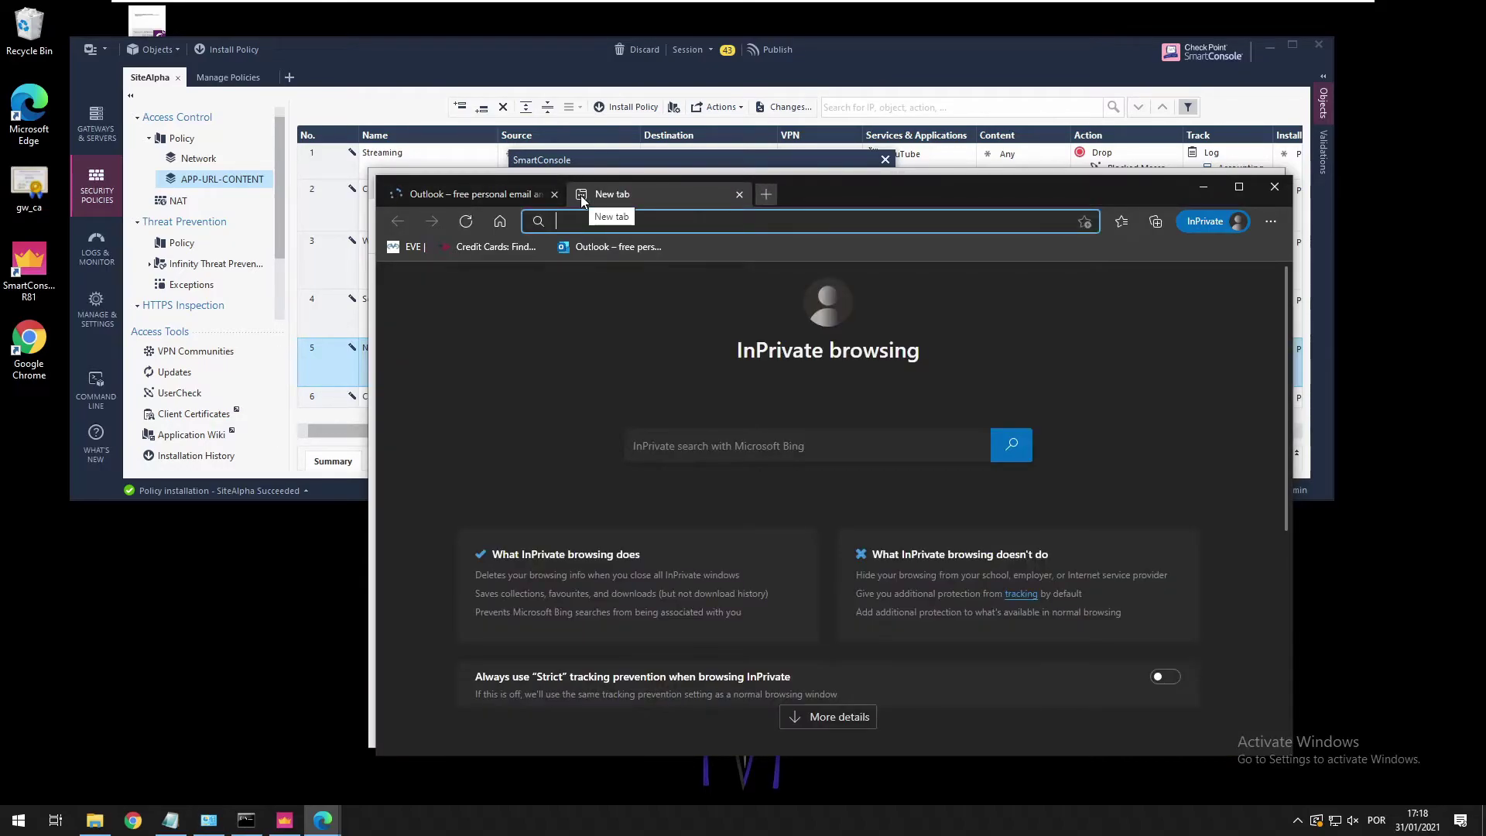
pyautogui.write('www.youtube.com')
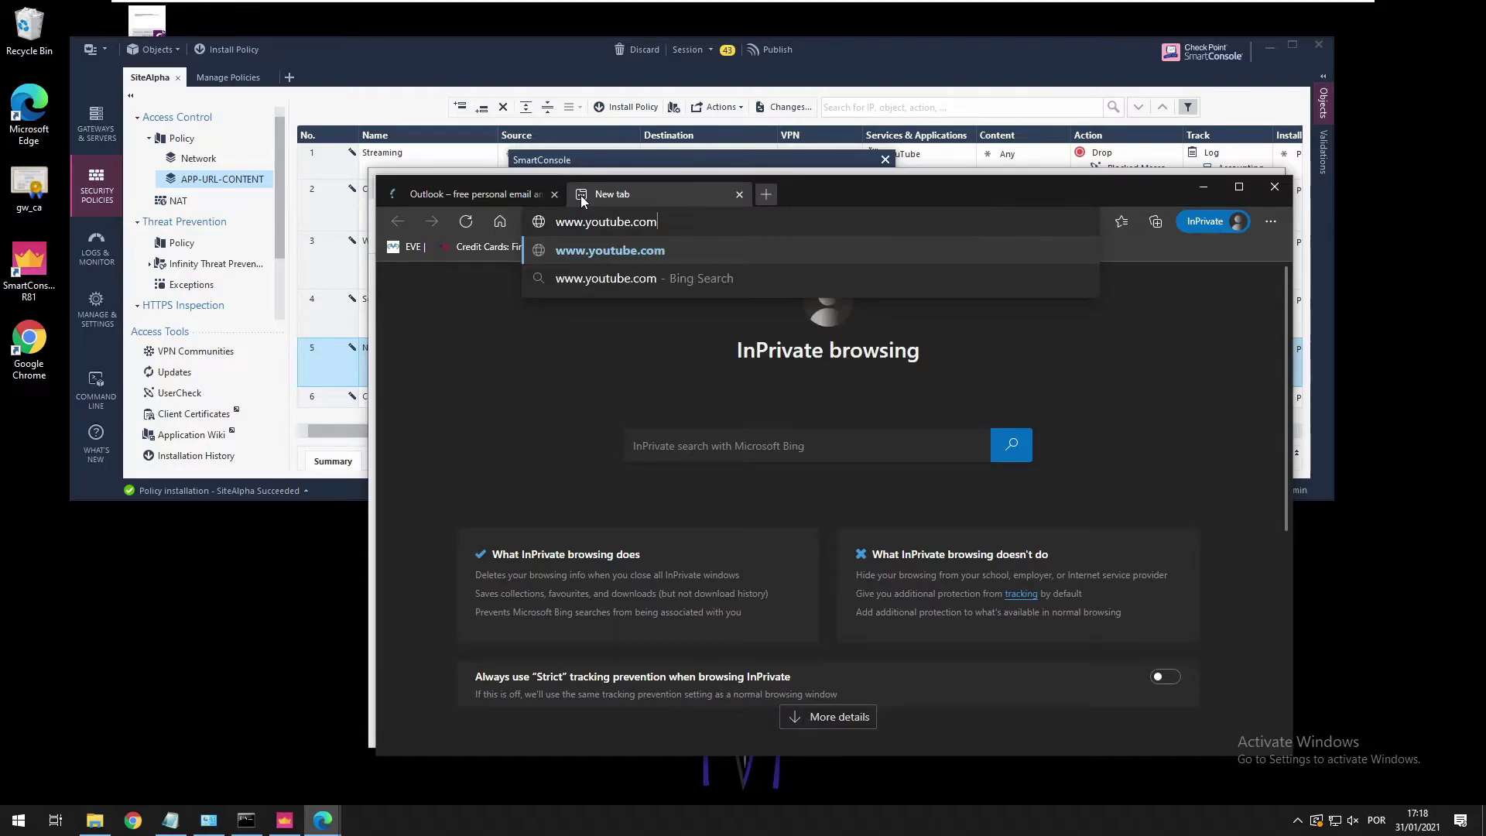
pyautogui.press('Return')
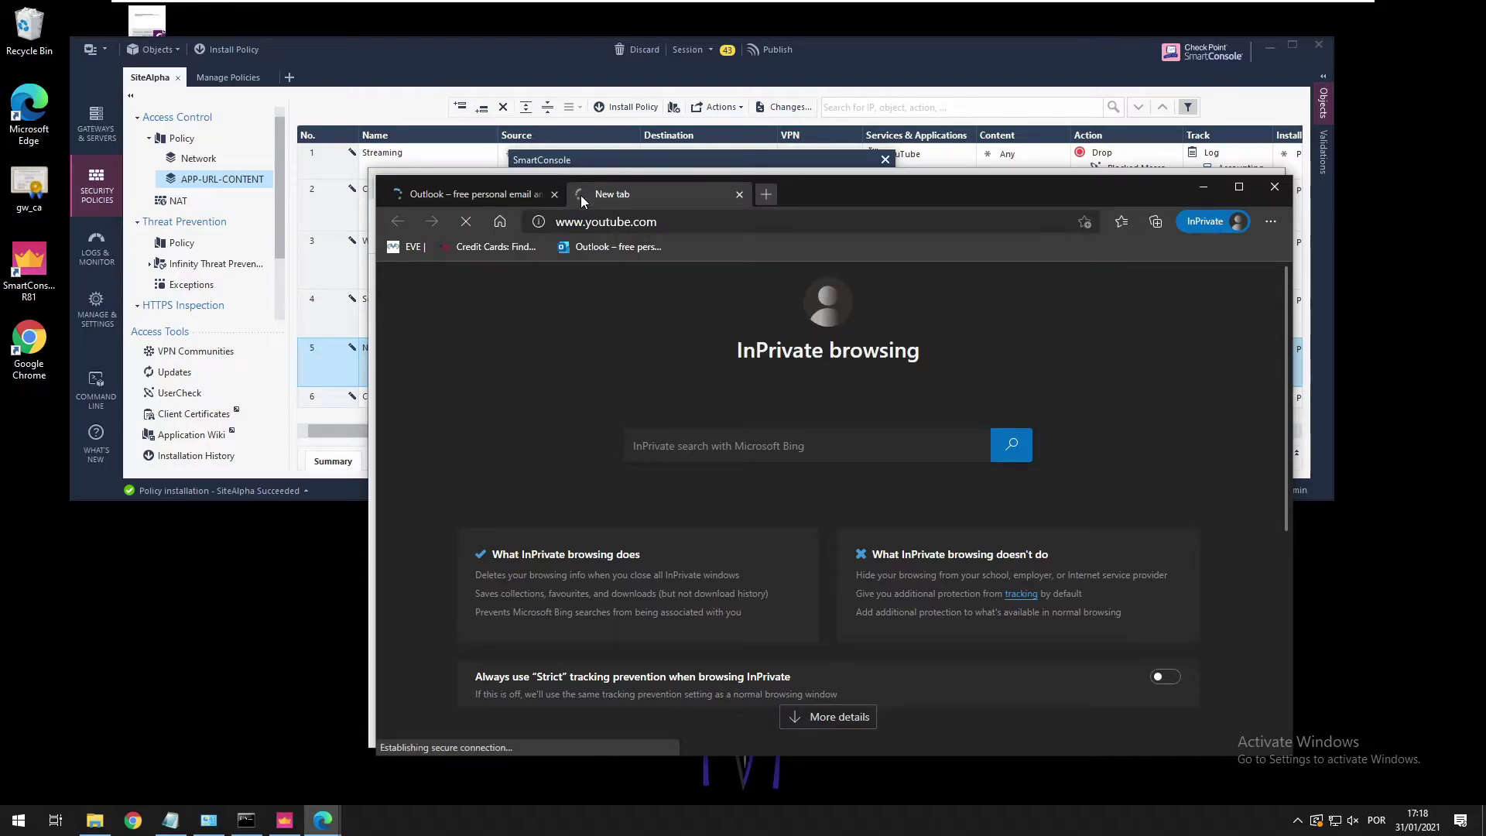
pyautogui.hotkey('ctrl', 't')
pyautogui.write('www.')
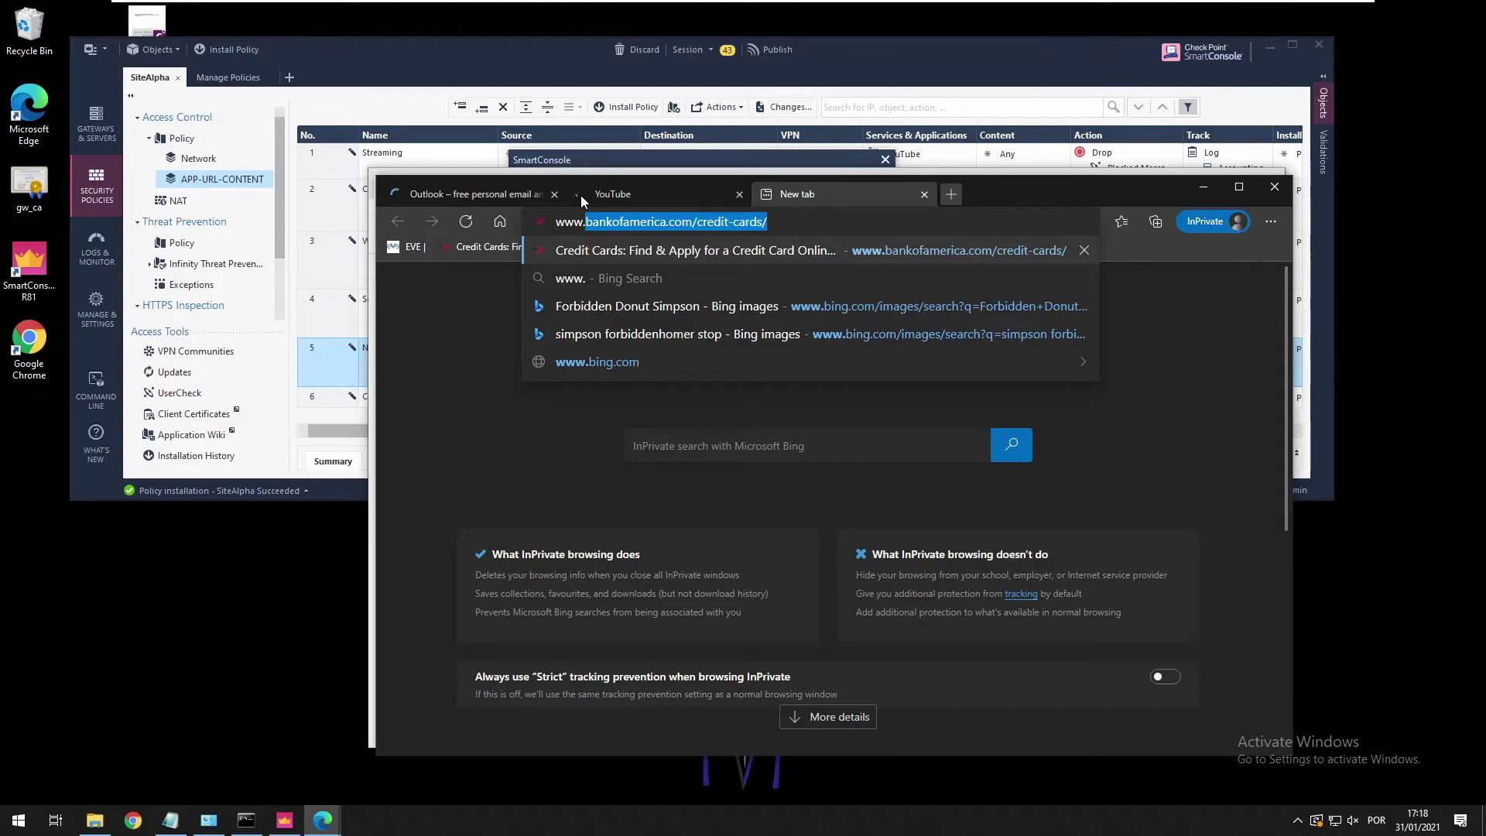
pyautogui.write('facebook.c')
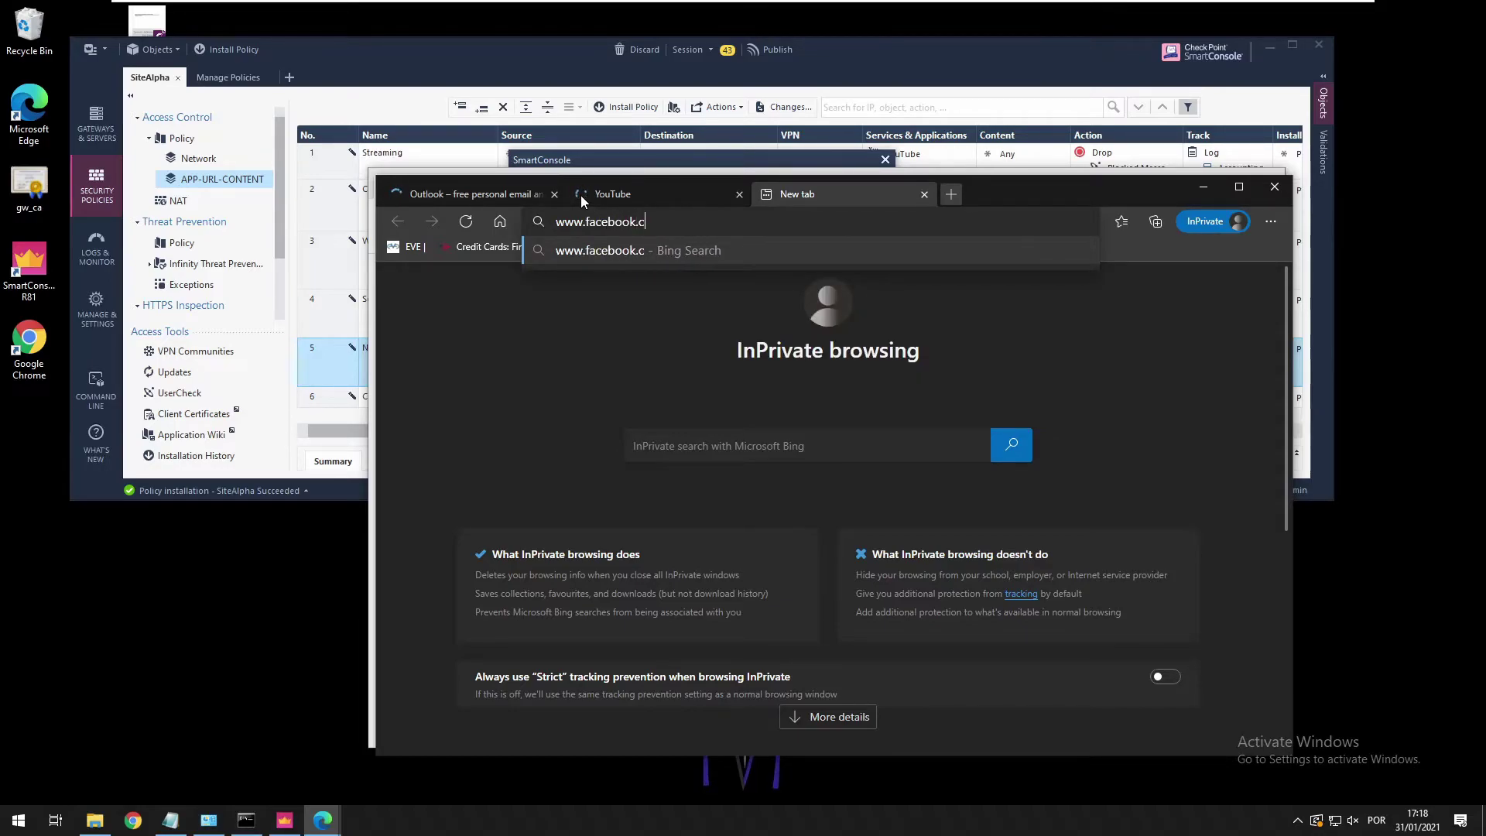
pyautogui.write('om')
pyautogui.press('Return')
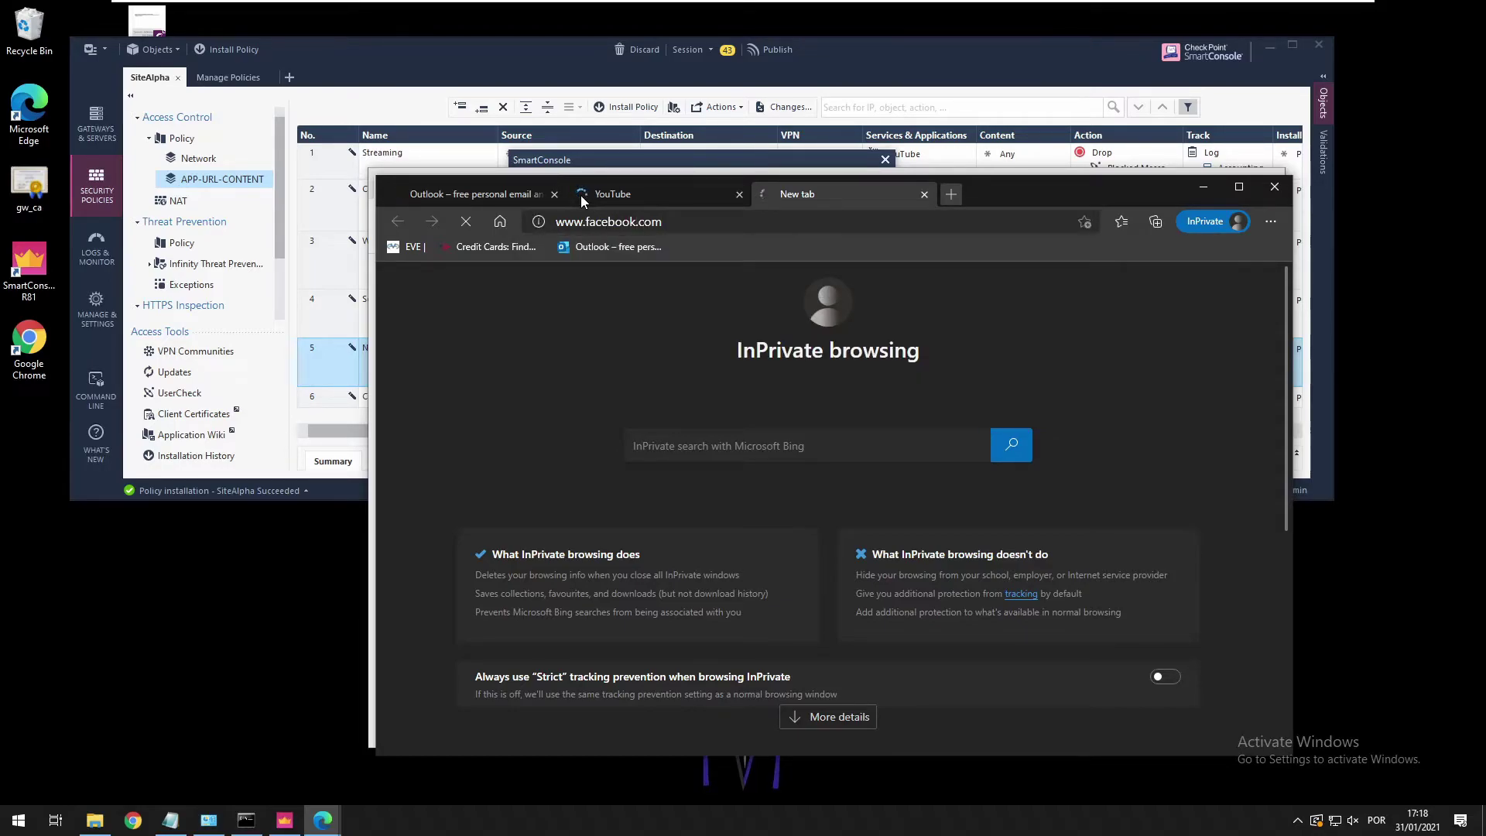
# Compare the YouTube, Facebook and Outlook tabs to check what each loaded
pyautogui.click(625, 197)
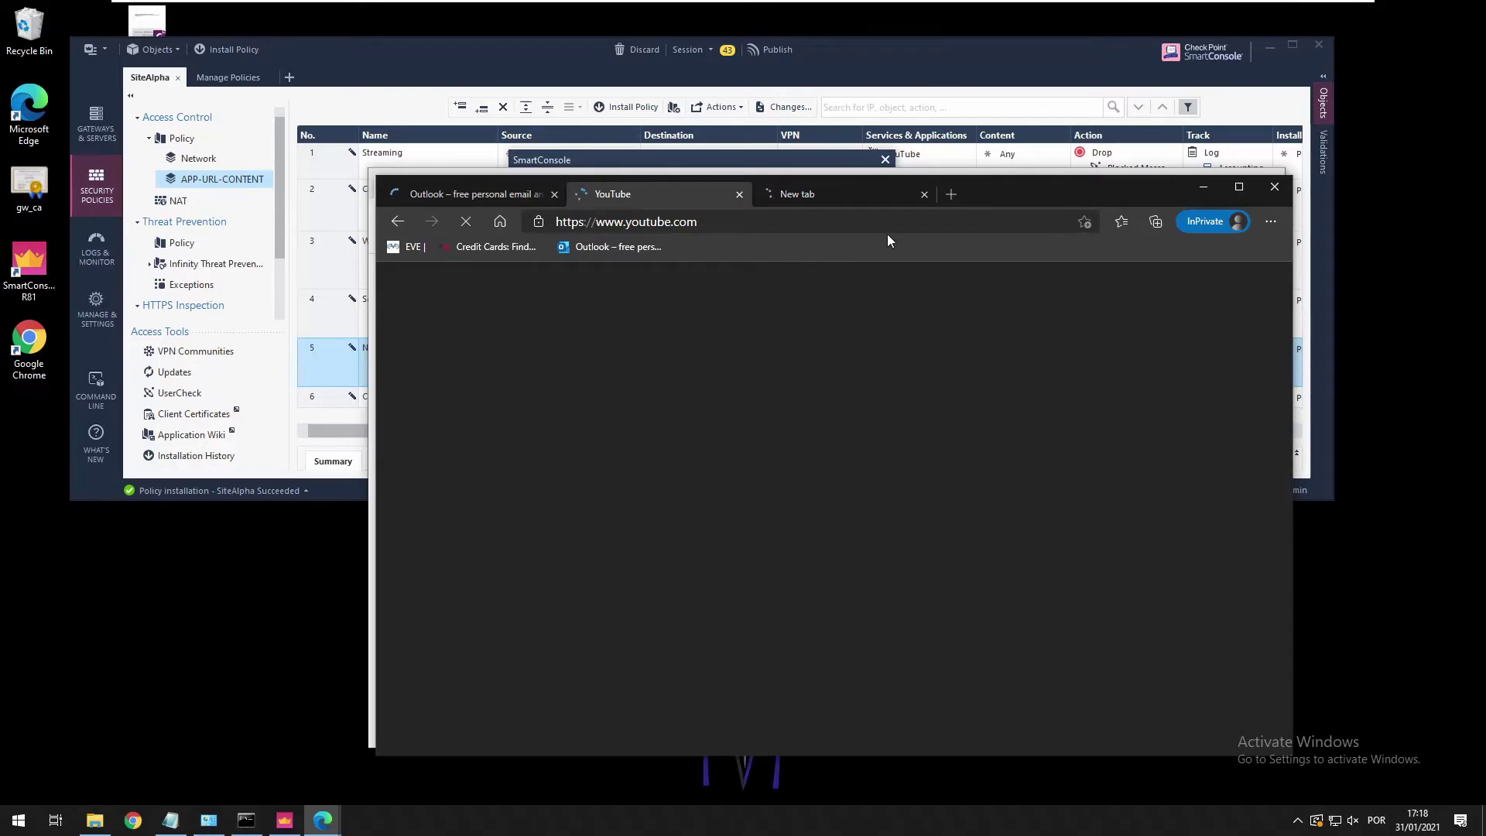
pyautogui.click(820, 196)
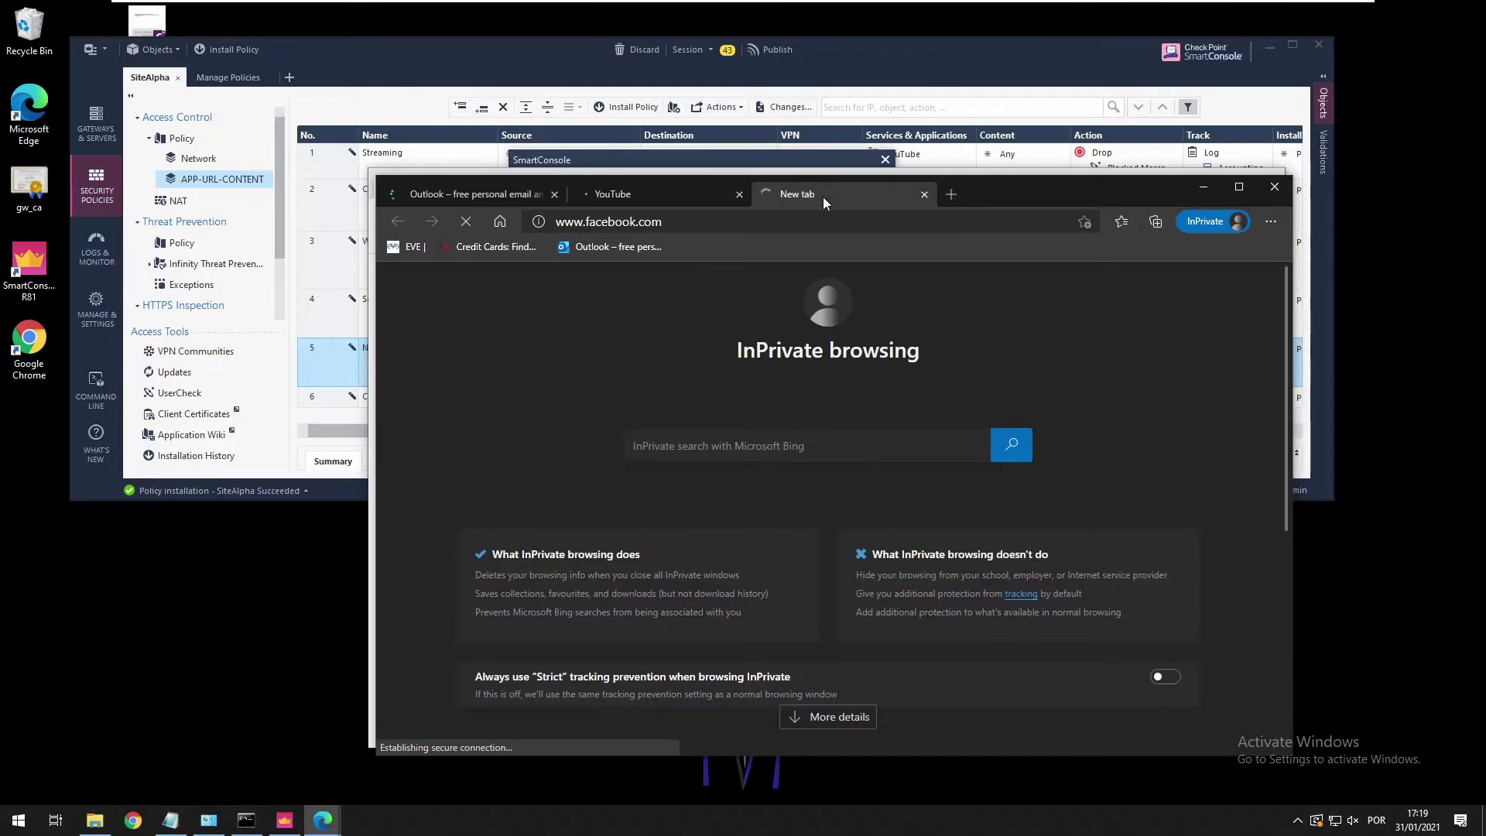
pyautogui.click(639, 200)
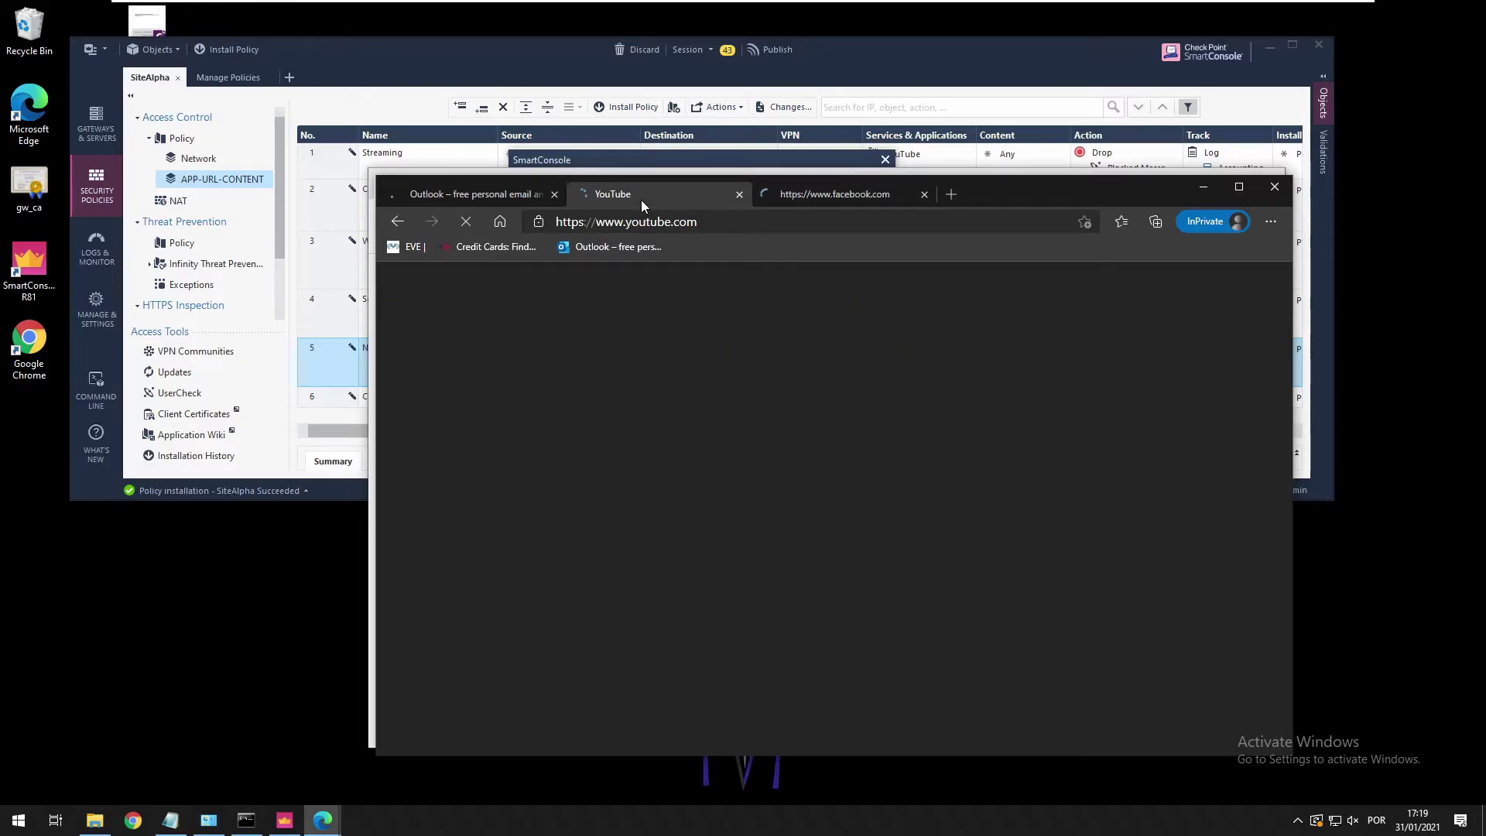
pyautogui.click(814, 192)
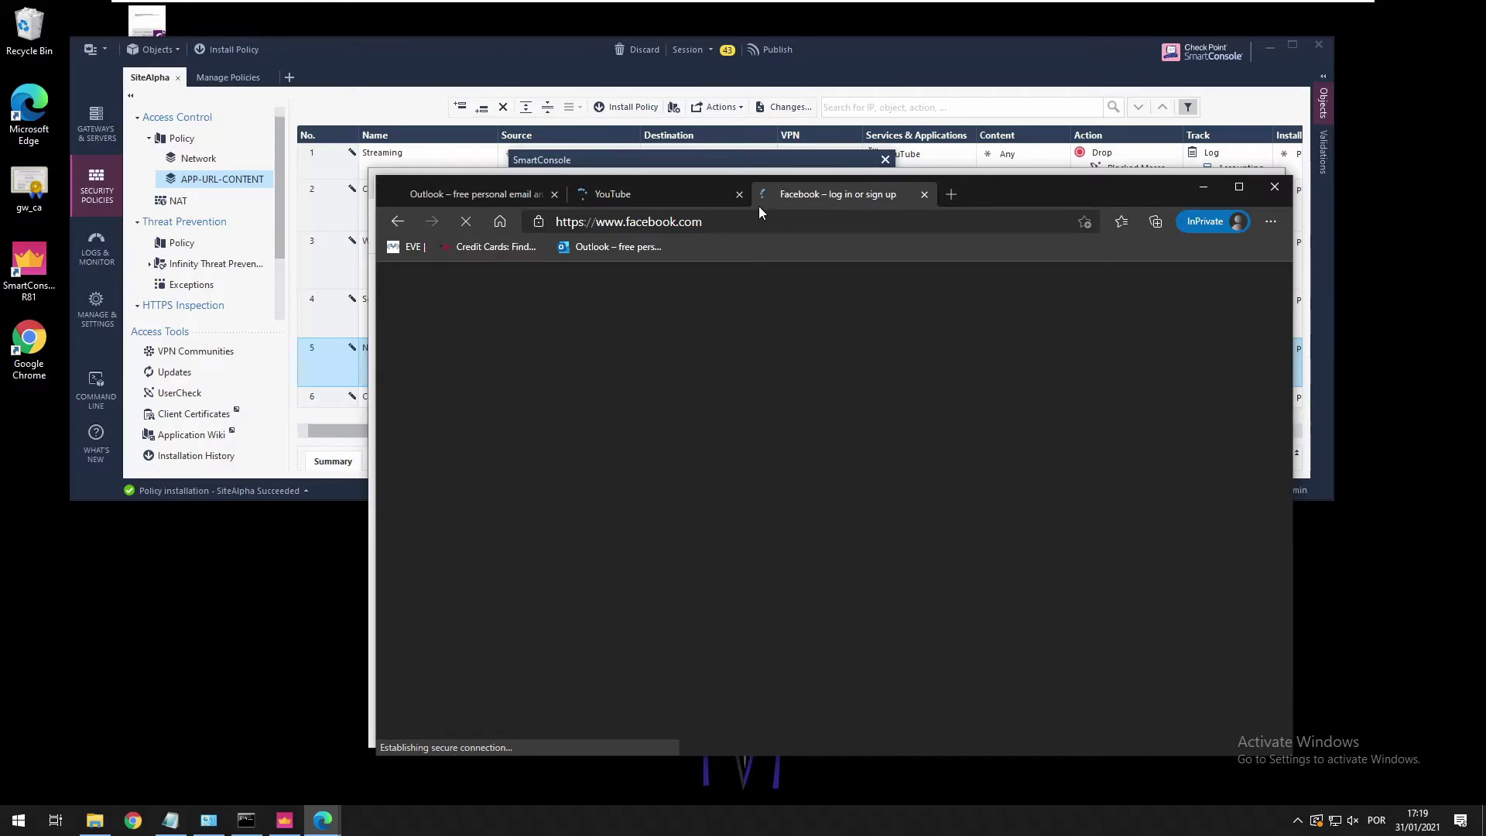
pyautogui.click(700, 193)
pyautogui.click(512, 195)
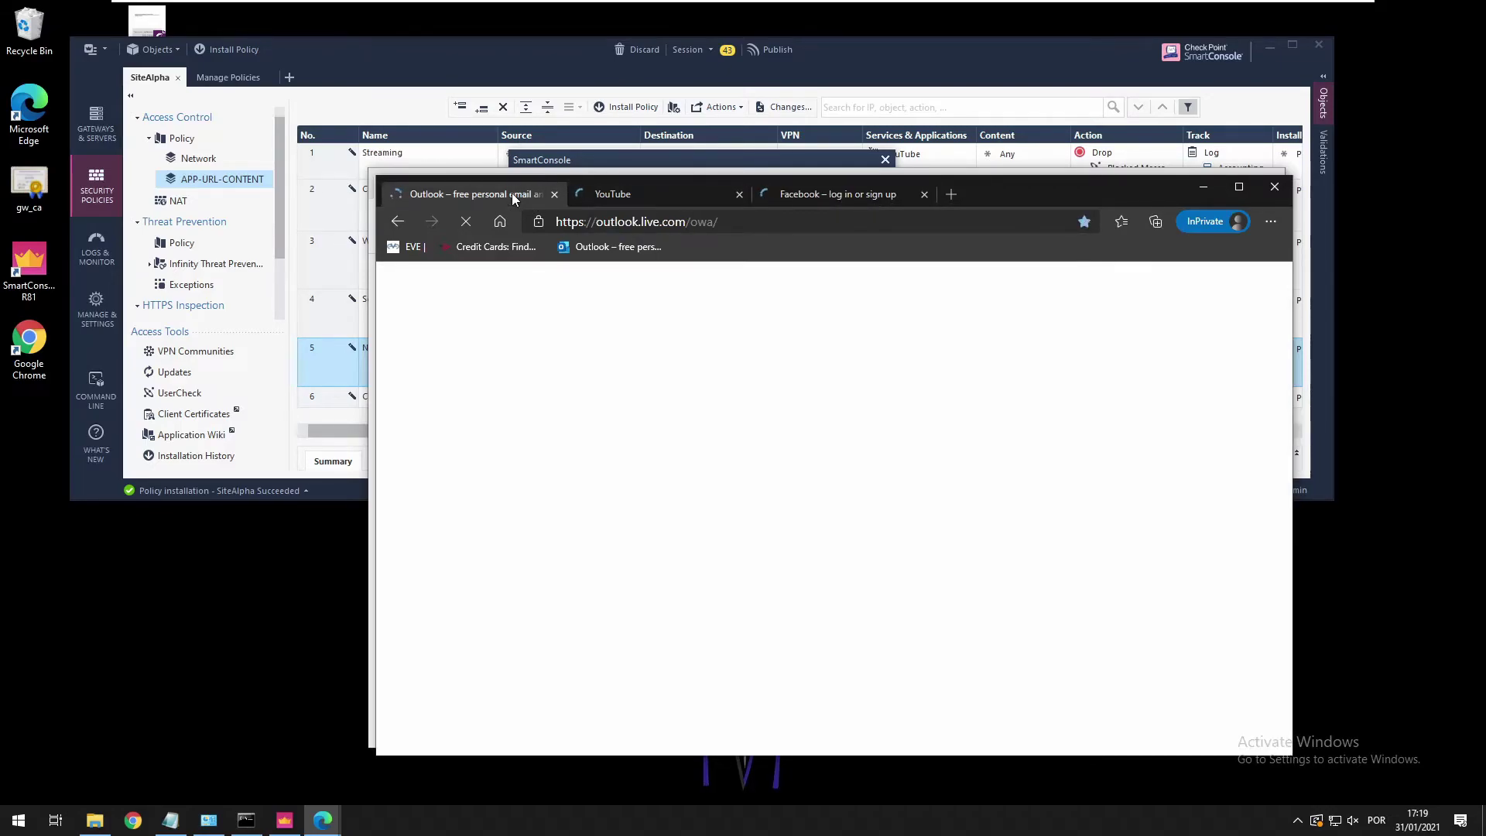
pyautogui.click(681, 201)
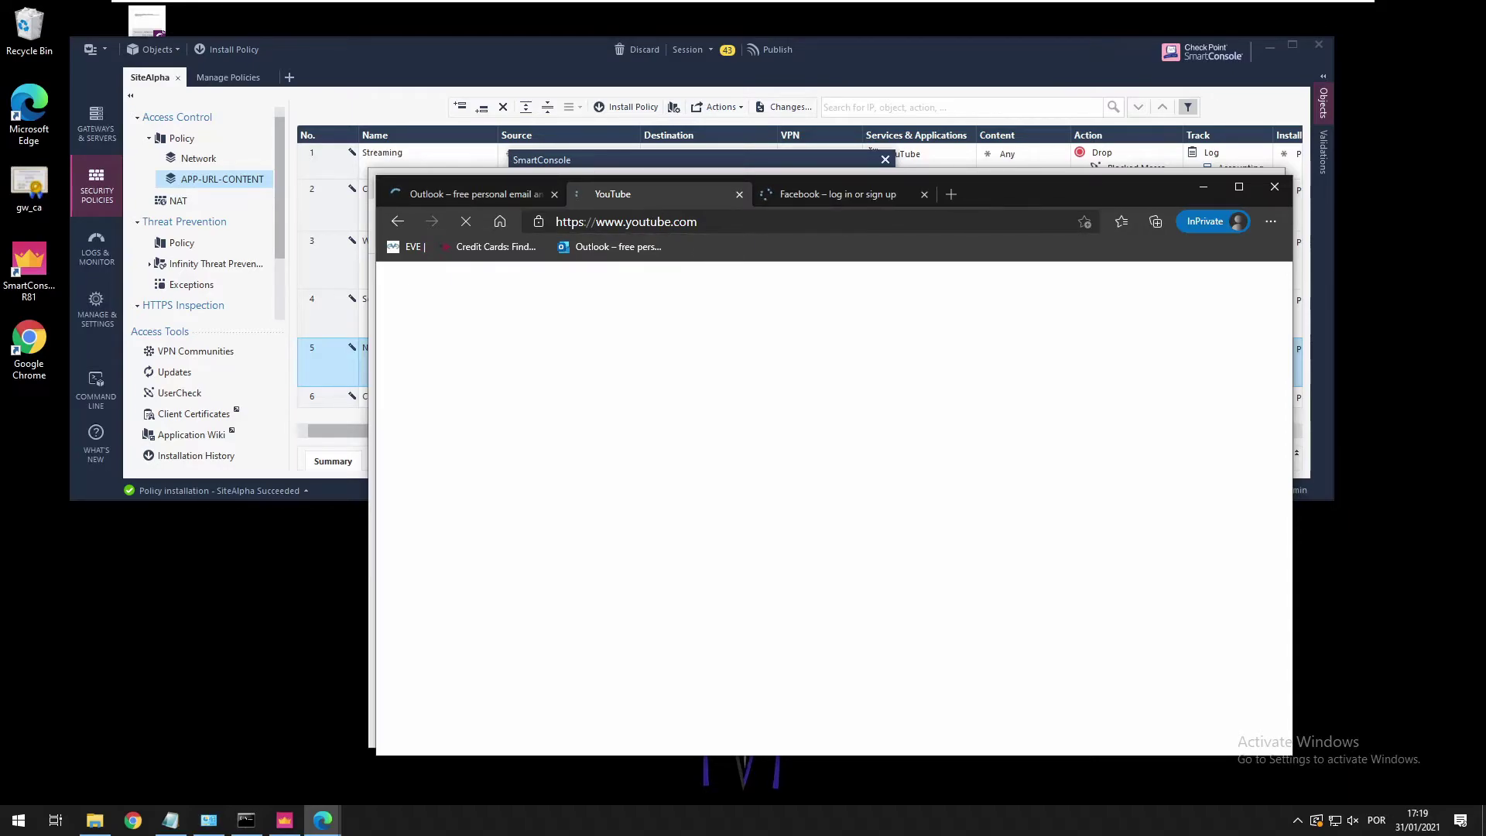
pyautogui.click(852, 193)
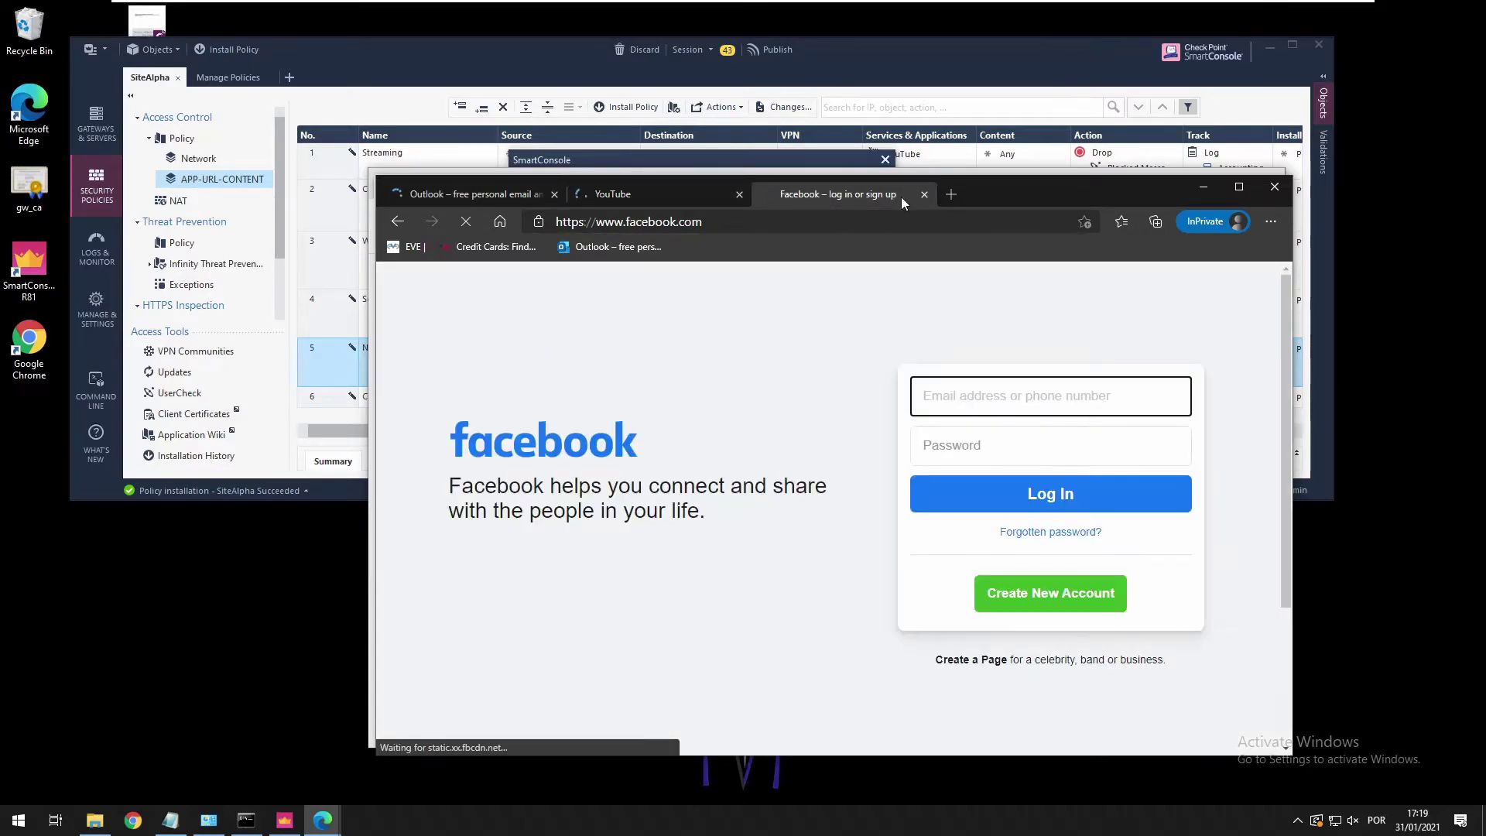
pyautogui.click(951, 195)
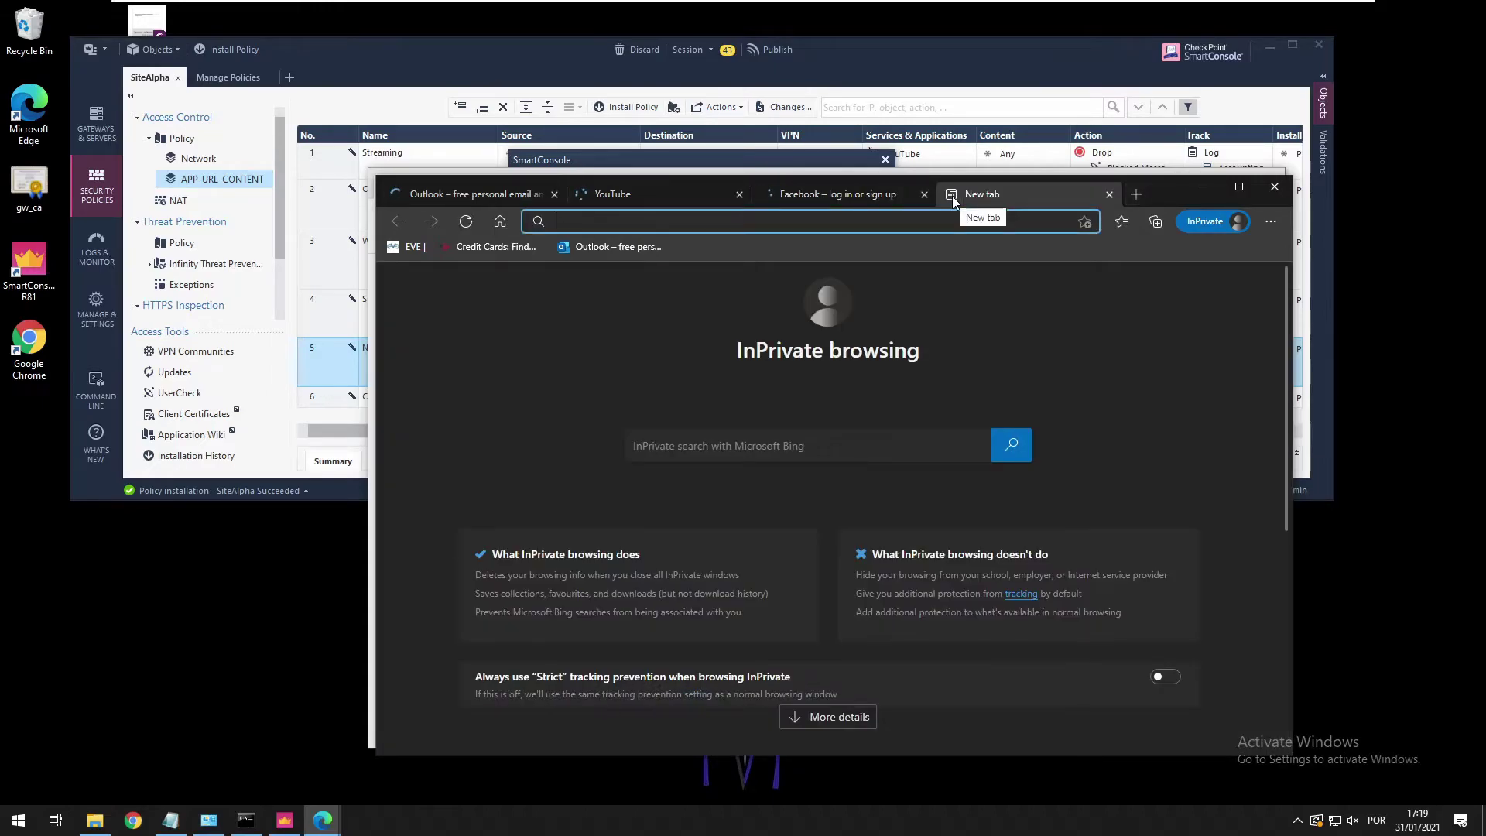
pyautogui.write('www')
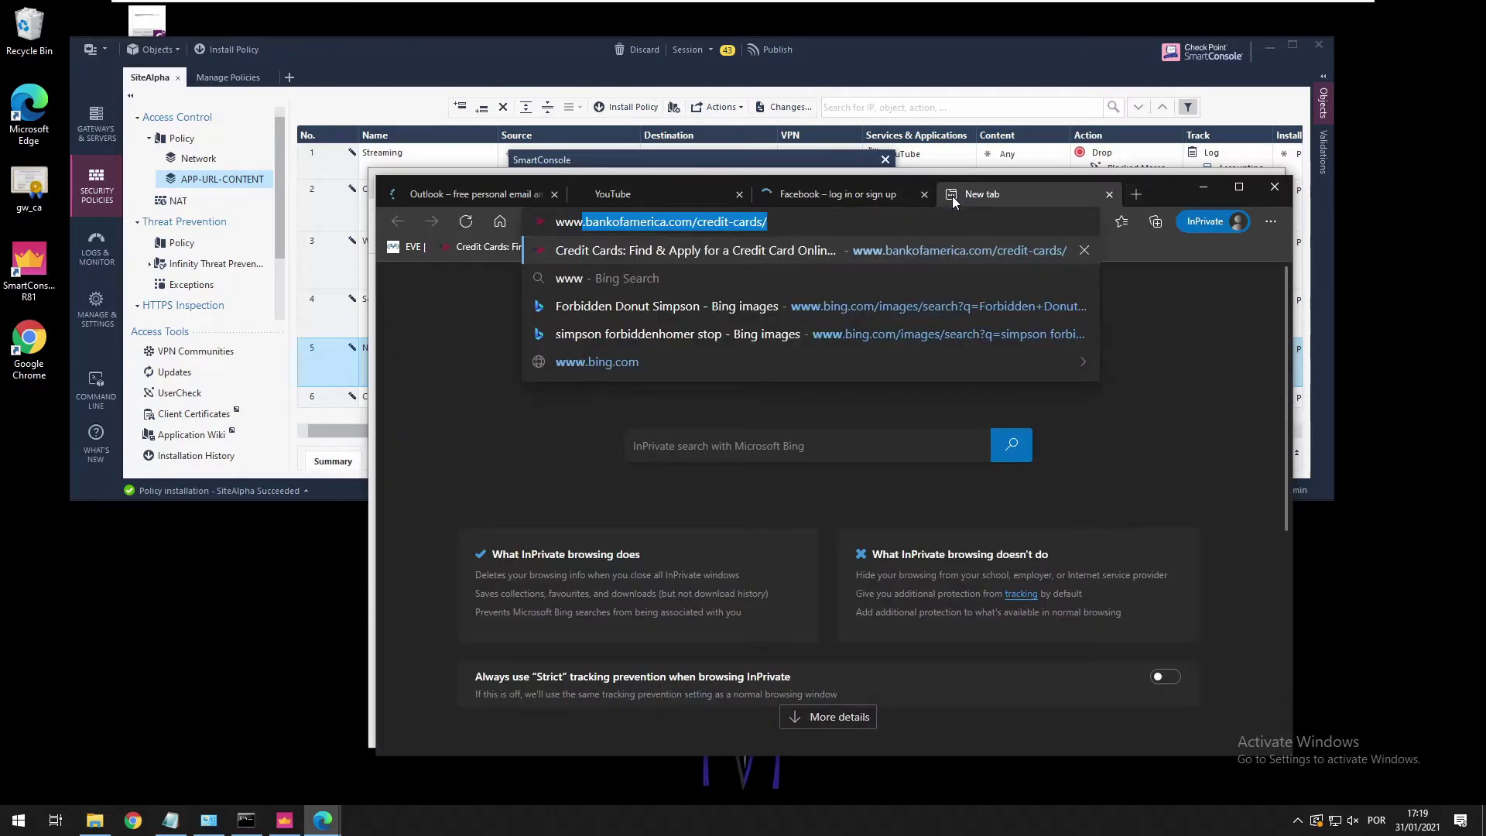
pyautogui.write('.')
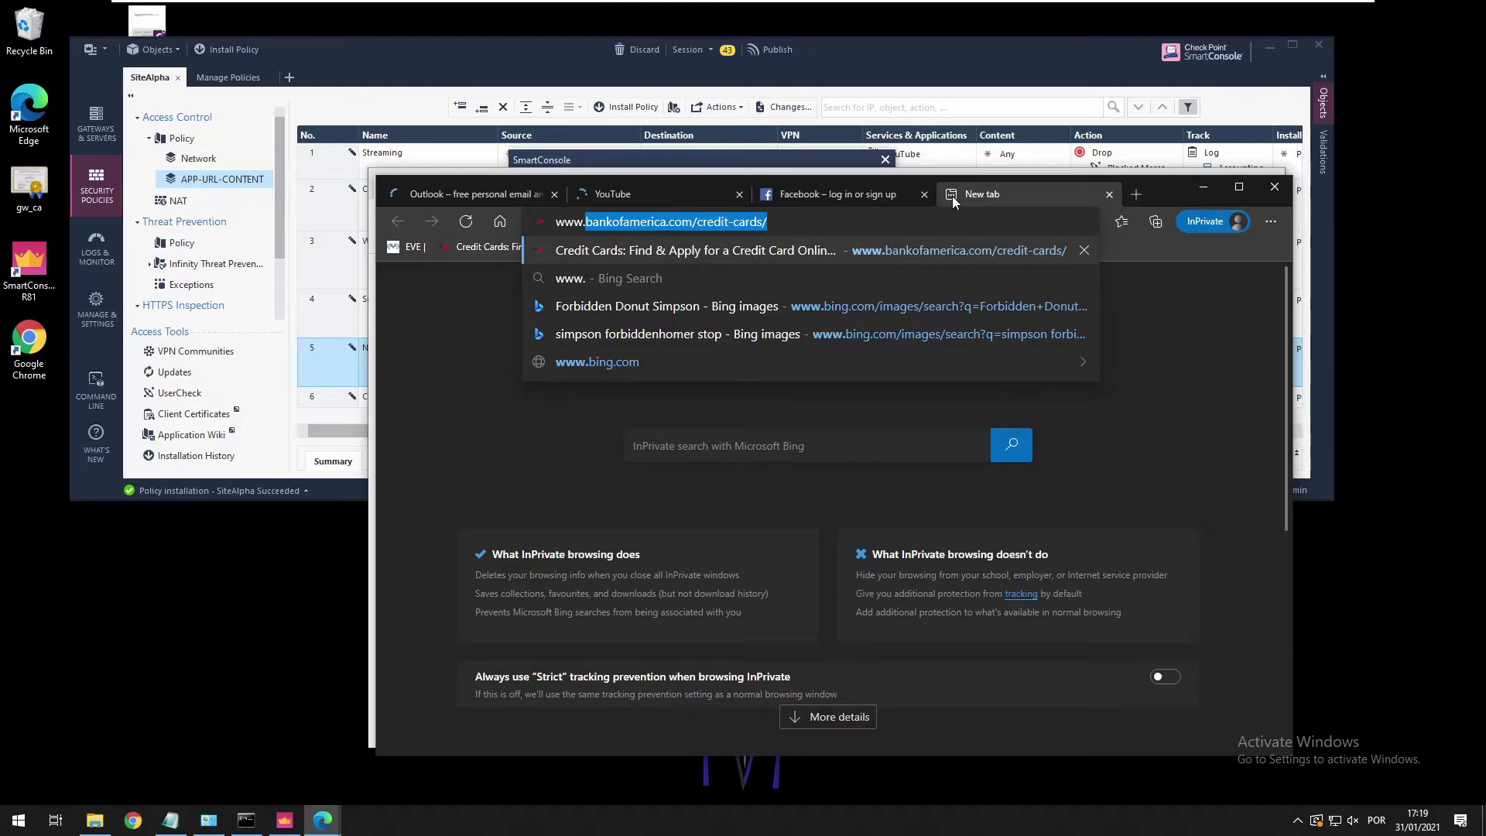
pyautogui.write('xvideos-.')
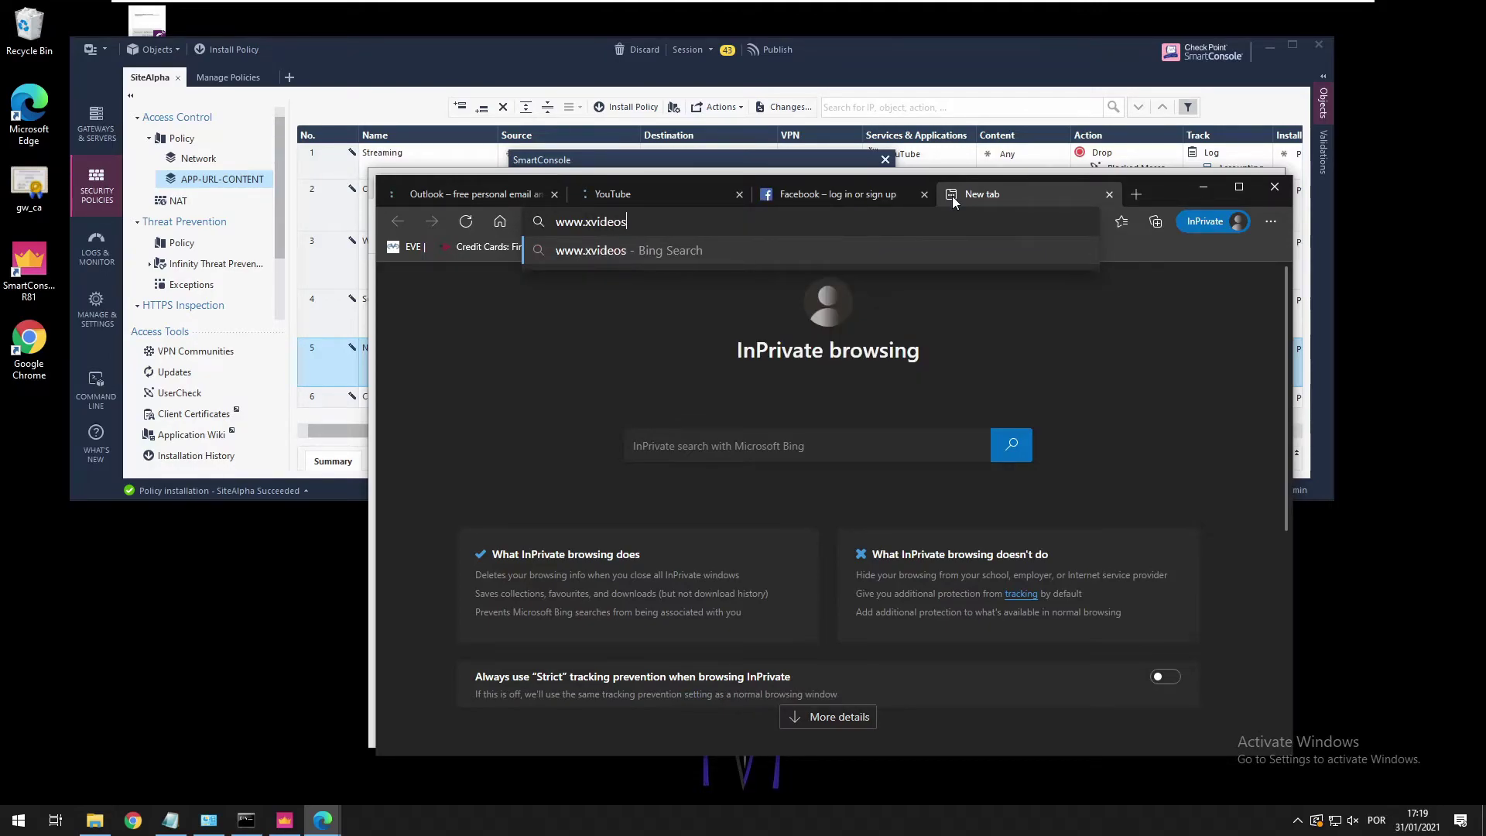
pyautogui.press('BackSpace')
pyautogui.press('BackSpace')
pyautogui.write('.com')
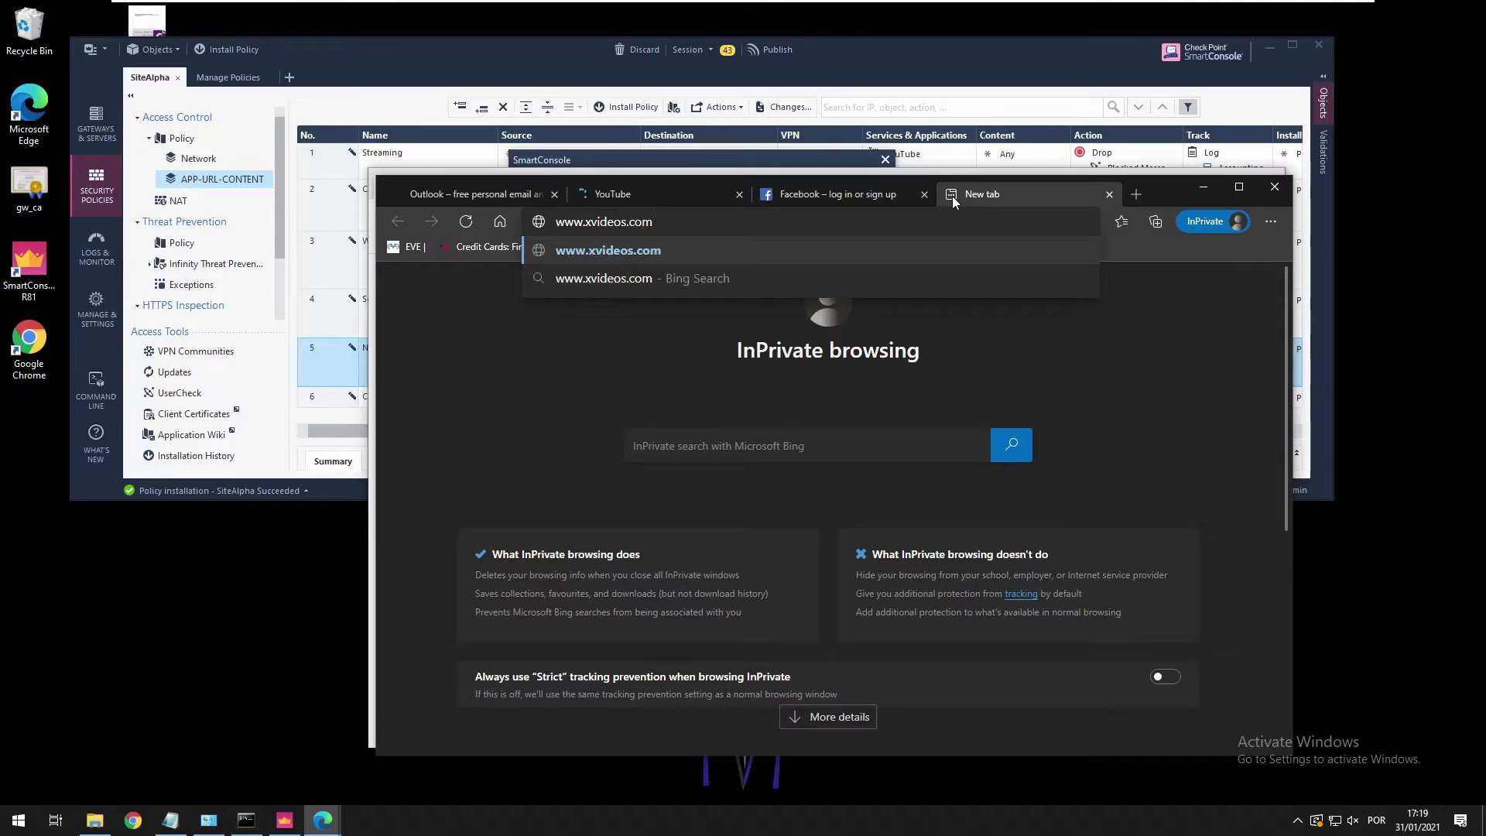
pyautogui.press('Return')
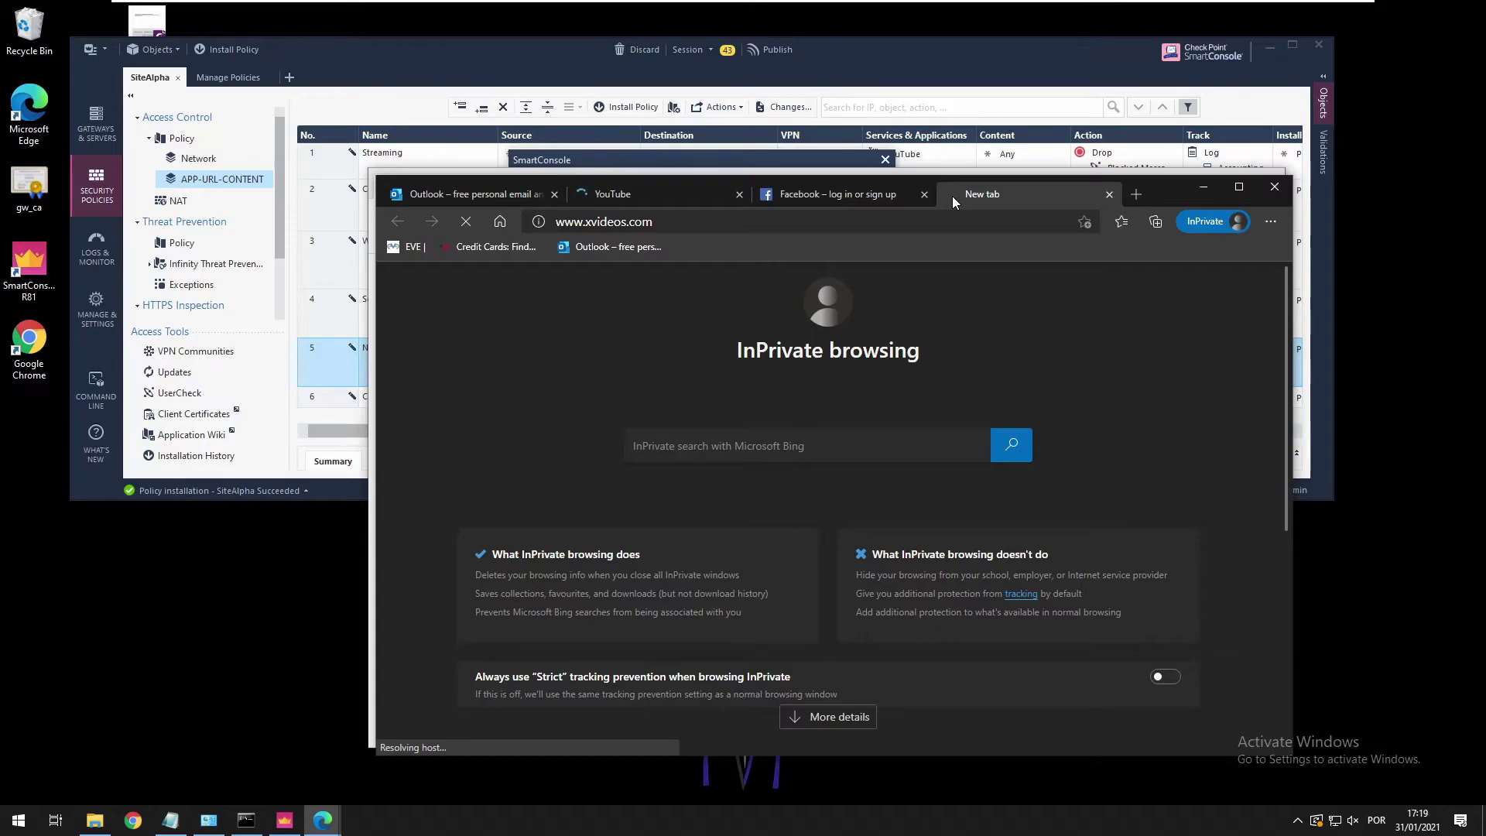
pyautogui.hotkey('ctrl', 'w')
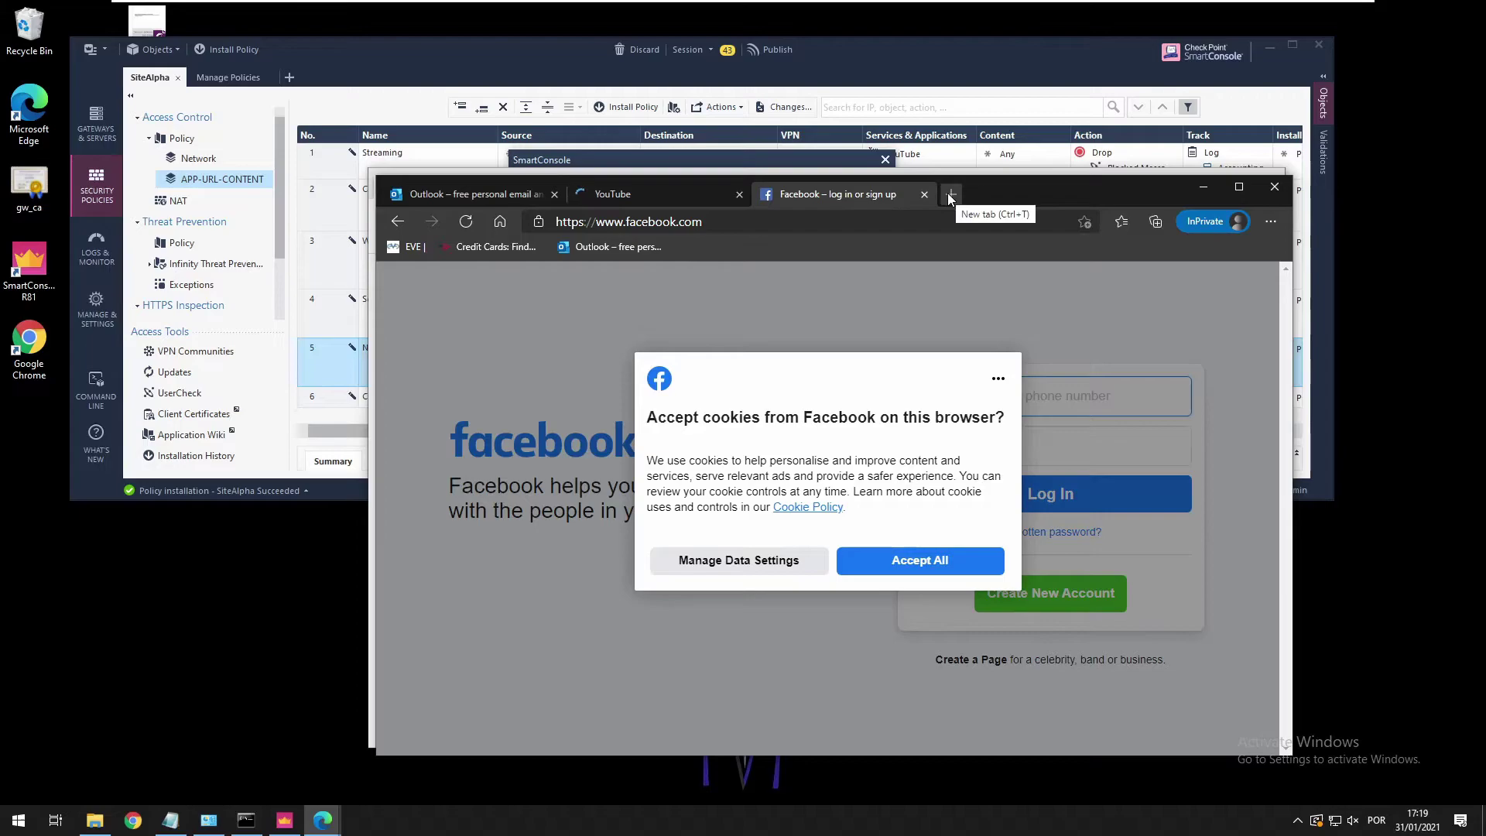
pyautogui.click(950, 195)
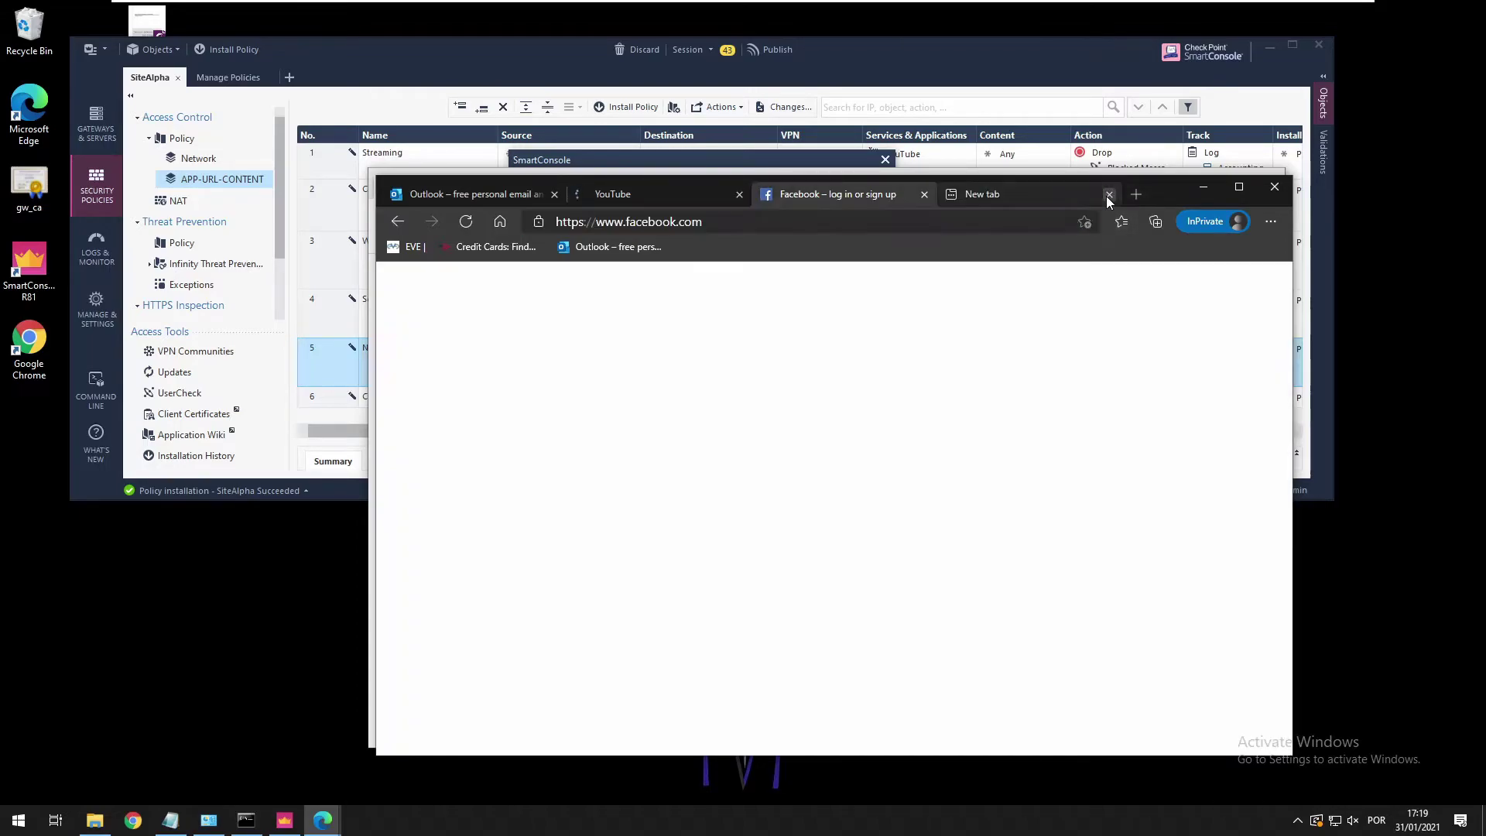
pyautogui.click(1108, 195)
pyautogui.click(687, 194)
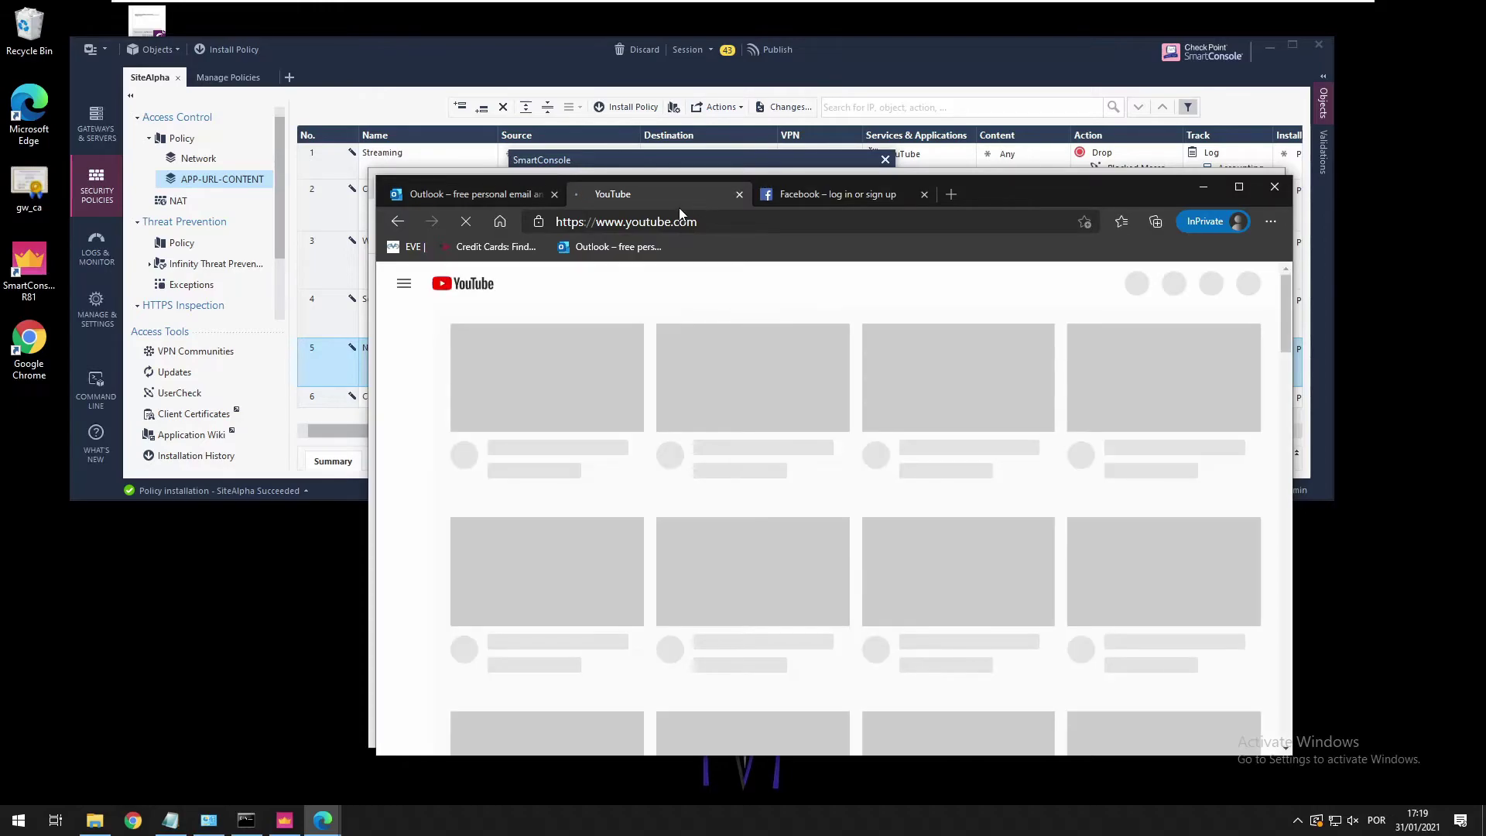
pyautogui.click(1275, 187)
# Choose Publish & Install to publish the 43 changes and reach the SiteAlpha Install Policy dialog
pyautogui.click(583, 65)
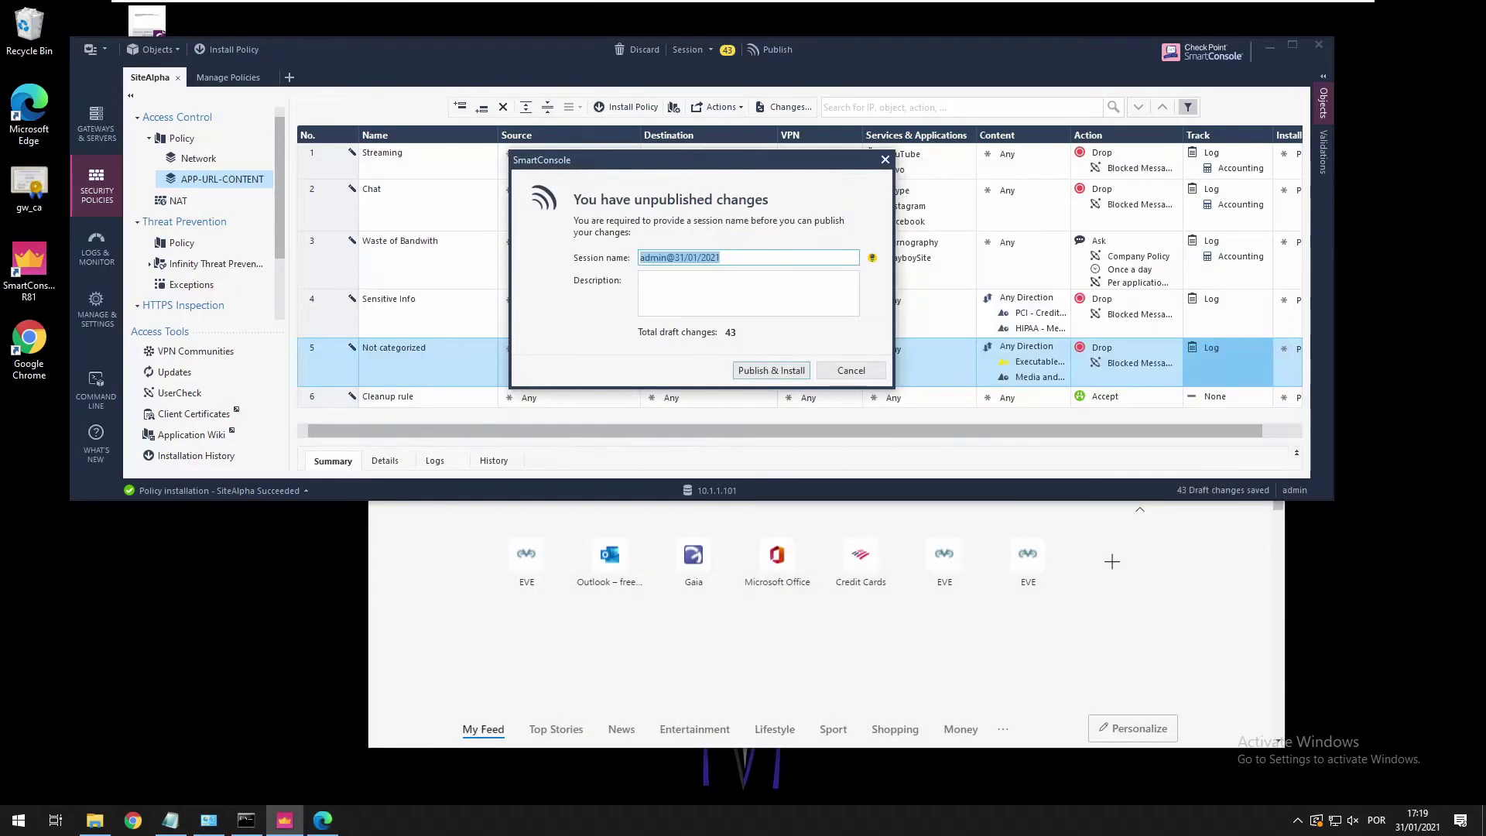
pyautogui.click(768, 365)
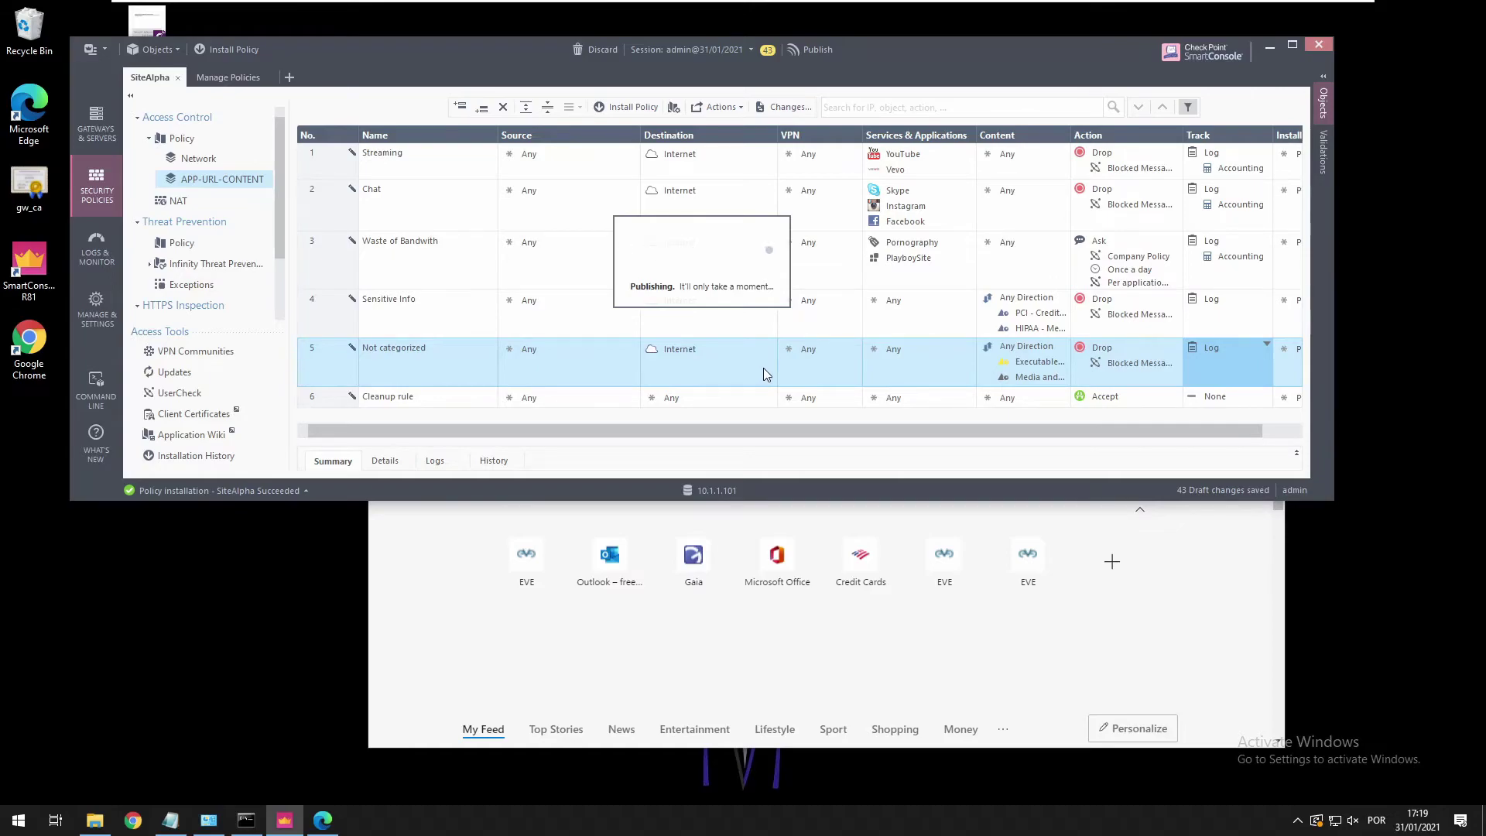
pyautogui.click(675, 630)
pyautogui.click(1170, 155)
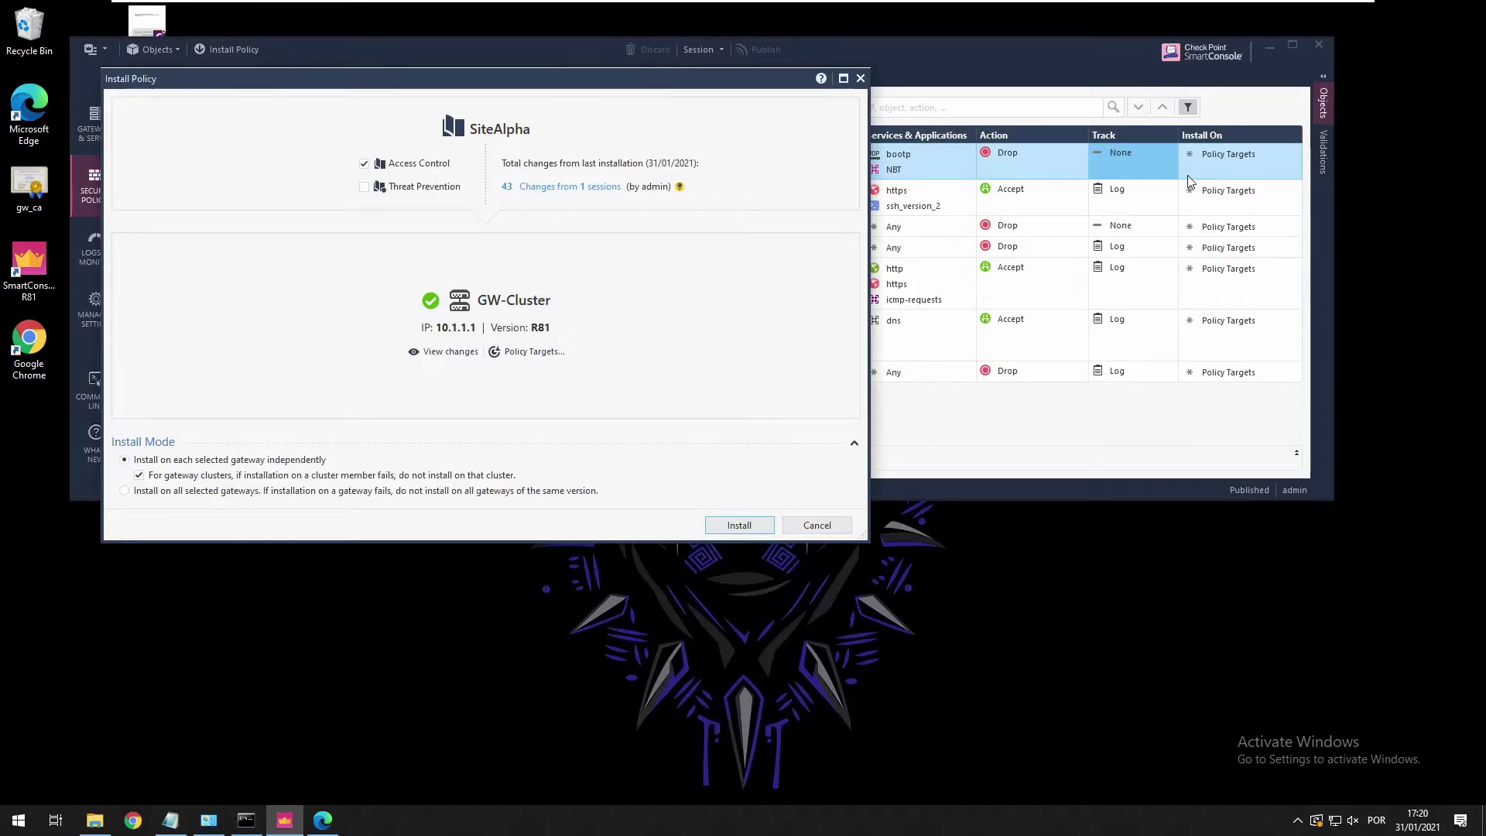
# Install SiteAlpha on GW-Cluster and review the successful installation in the recent tasks details
pyautogui.click(747, 526)
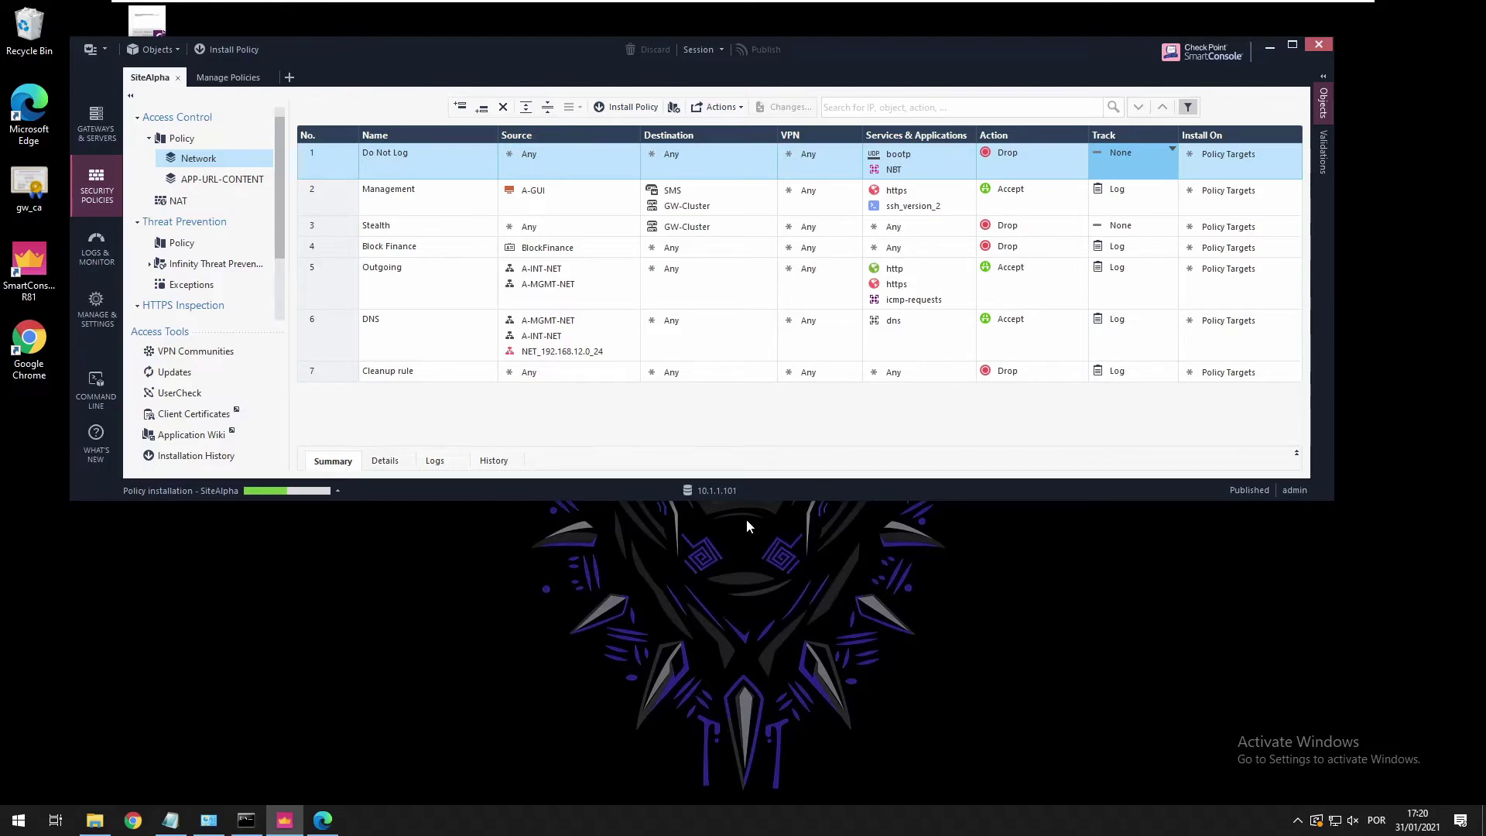
pyautogui.click(234, 493)
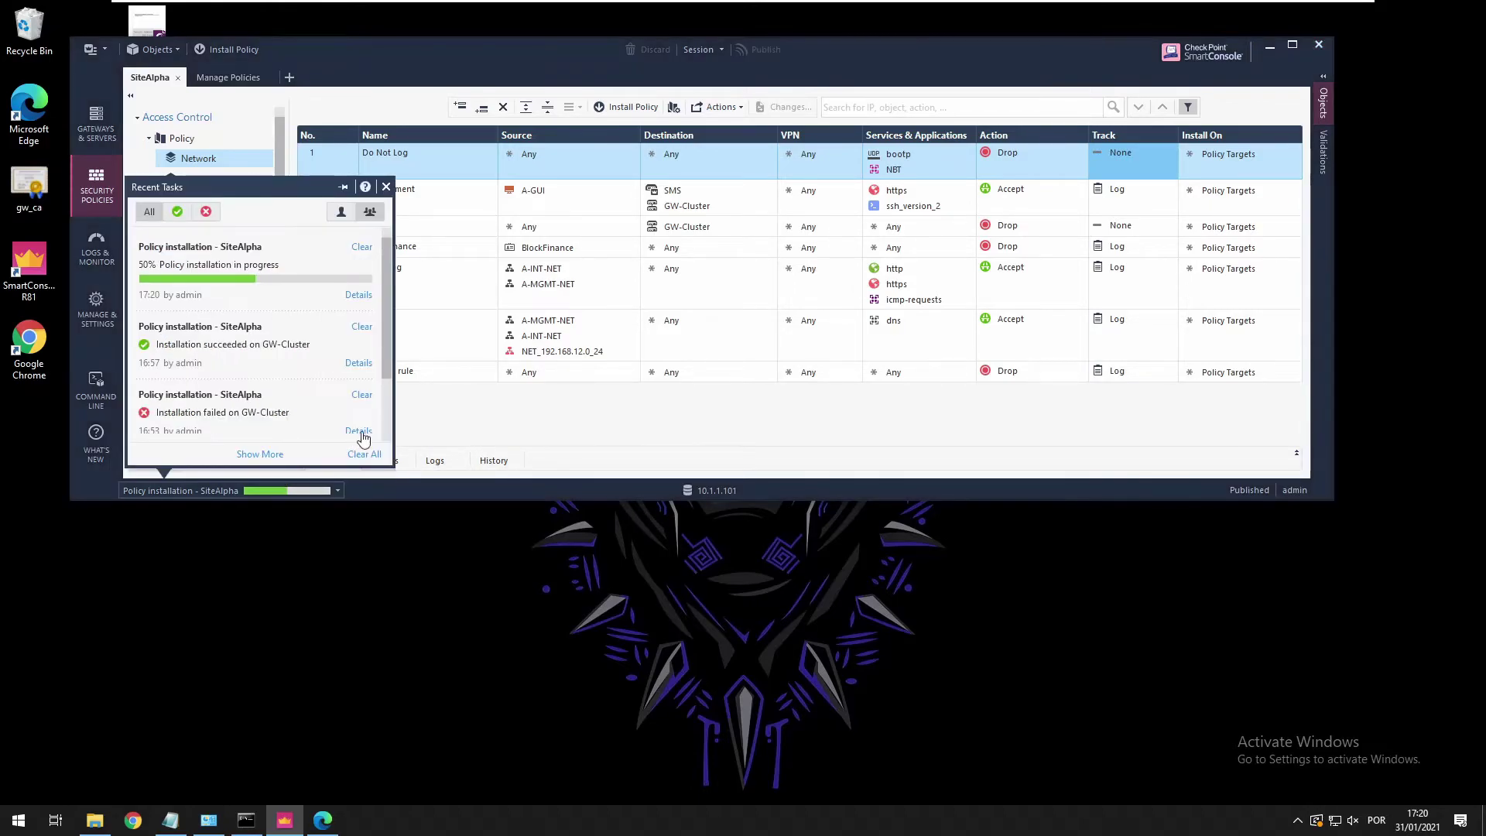
pyautogui.click(358, 296)
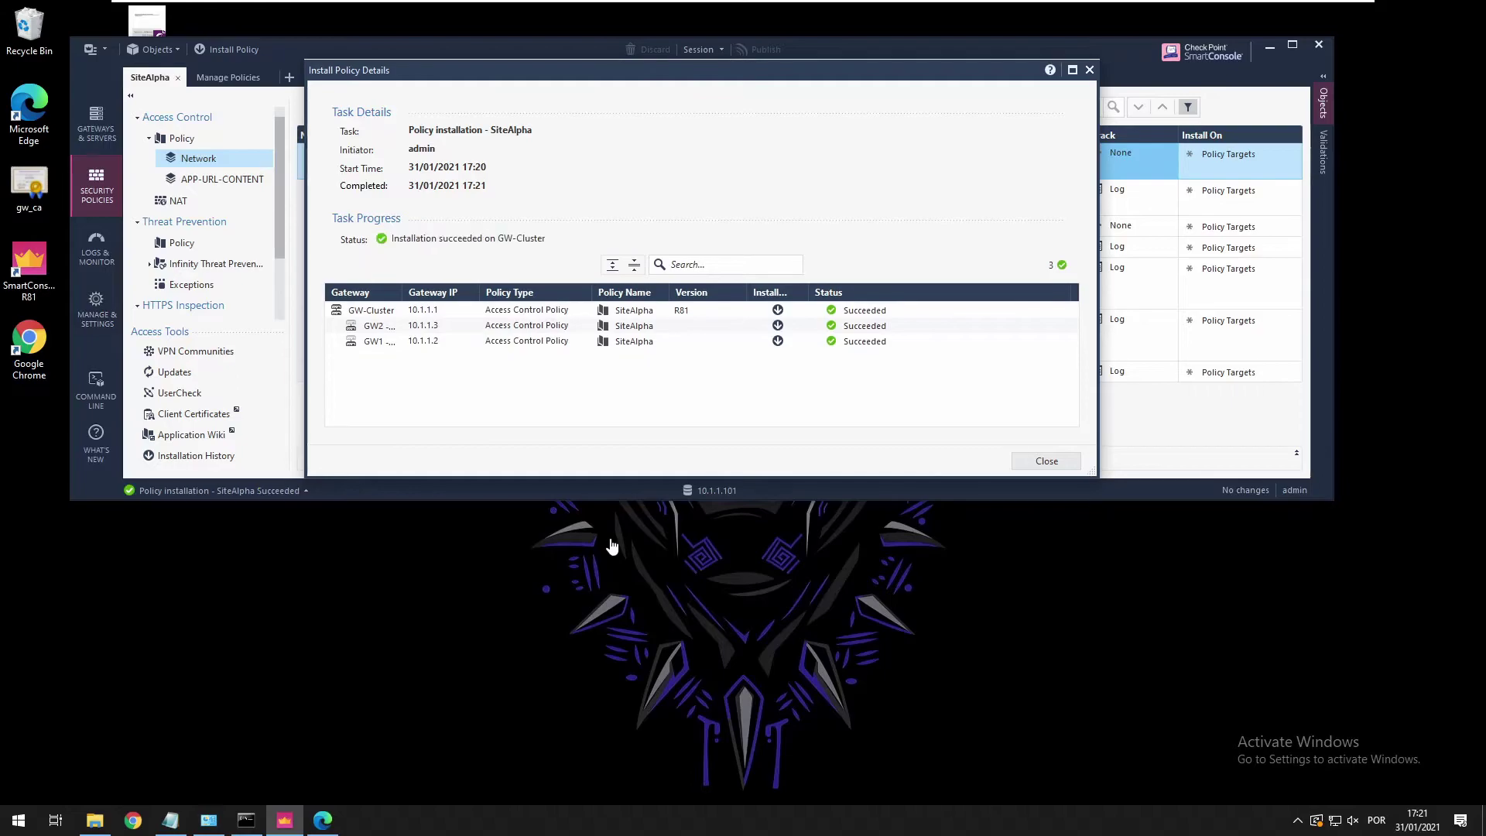
pyautogui.click(1037, 461)
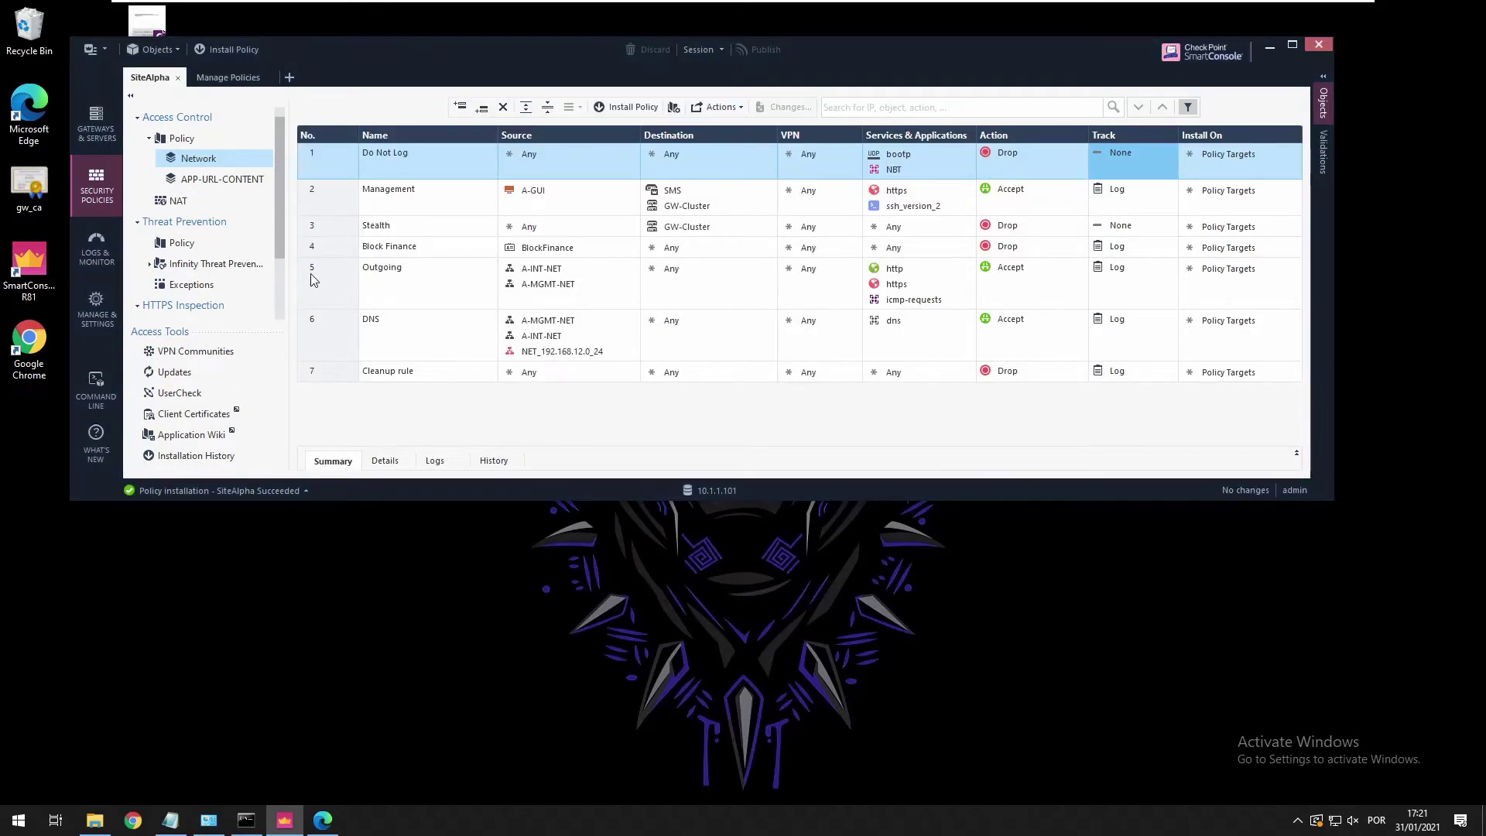
# Open the Logs view in a new tab under Logs & Monitor
pyautogui.click(97, 249)
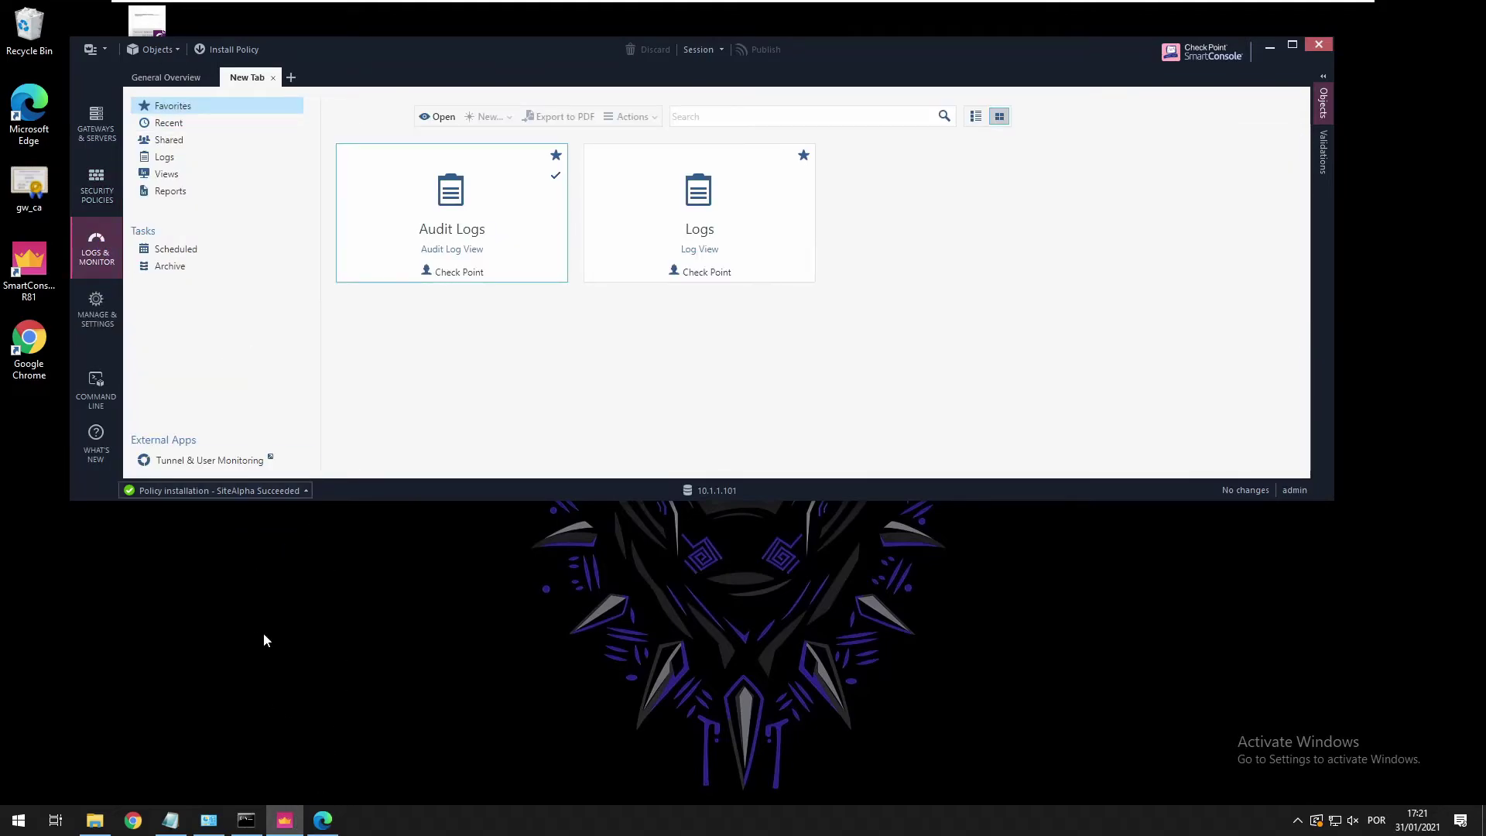
pyautogui.moveTo(281, 827)
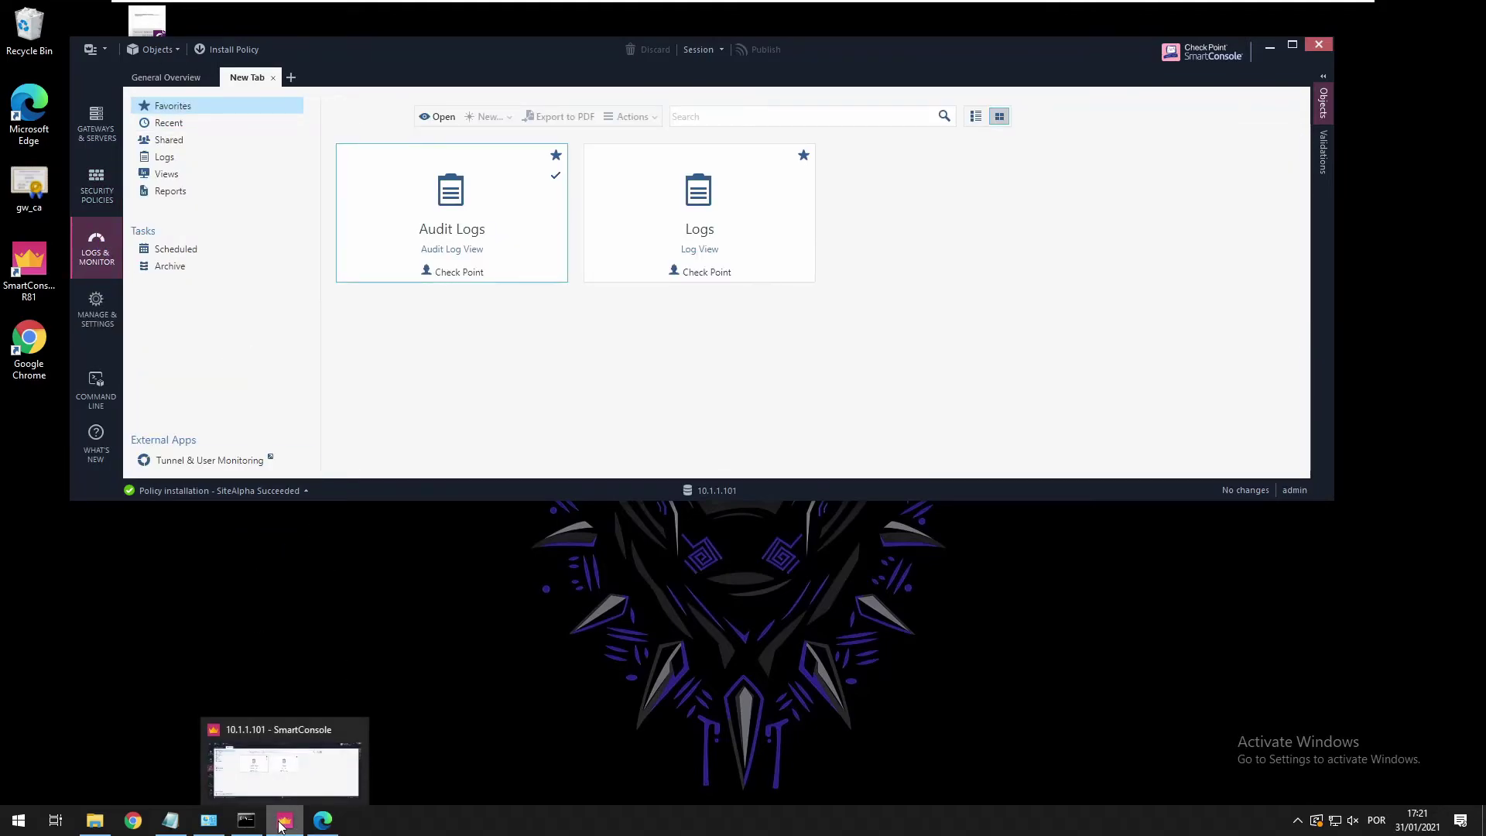
pyautogui.click(311, 761)
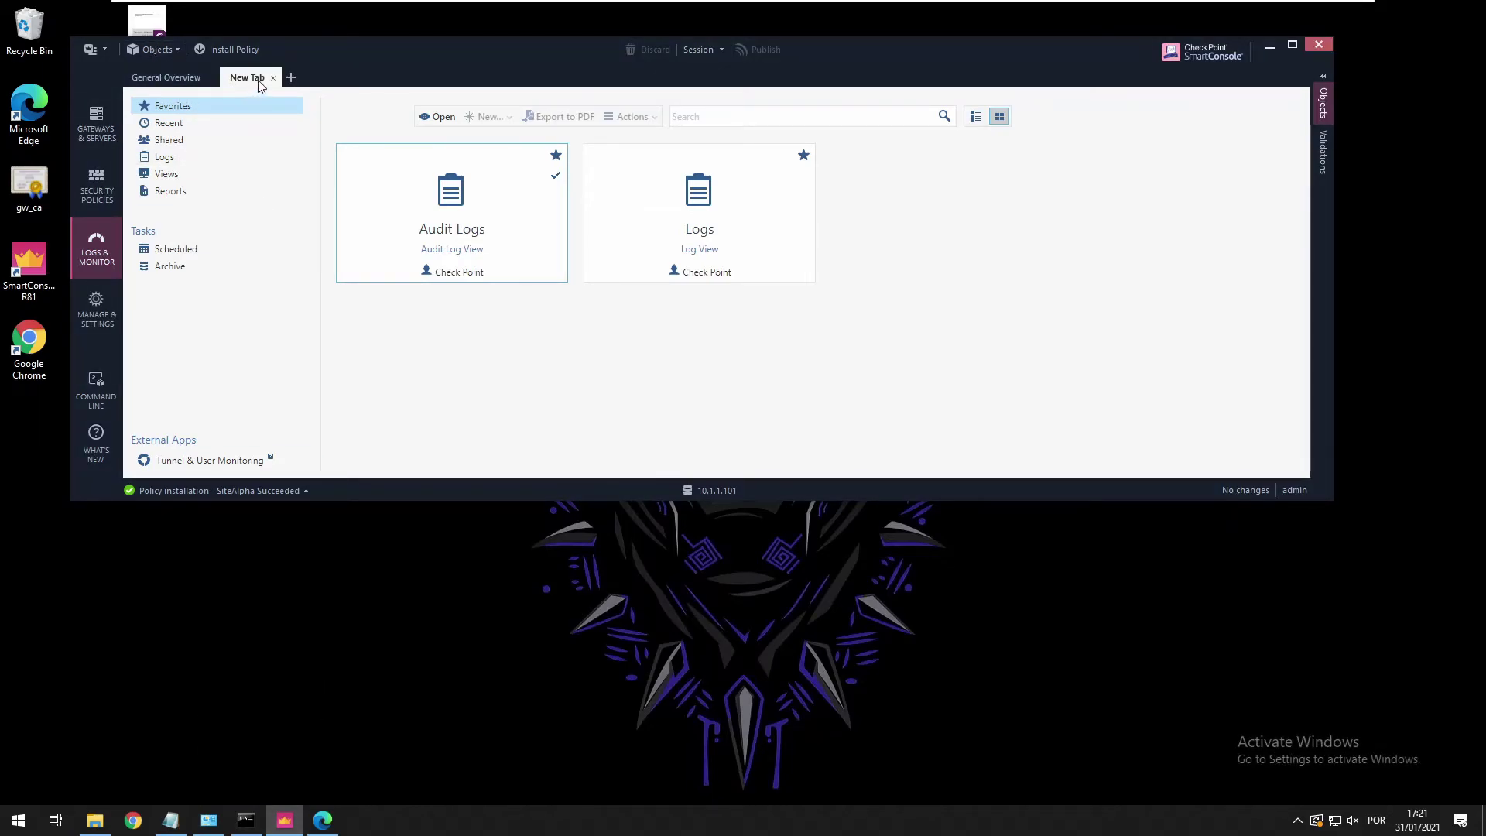
pyautogui.click(670, 234)
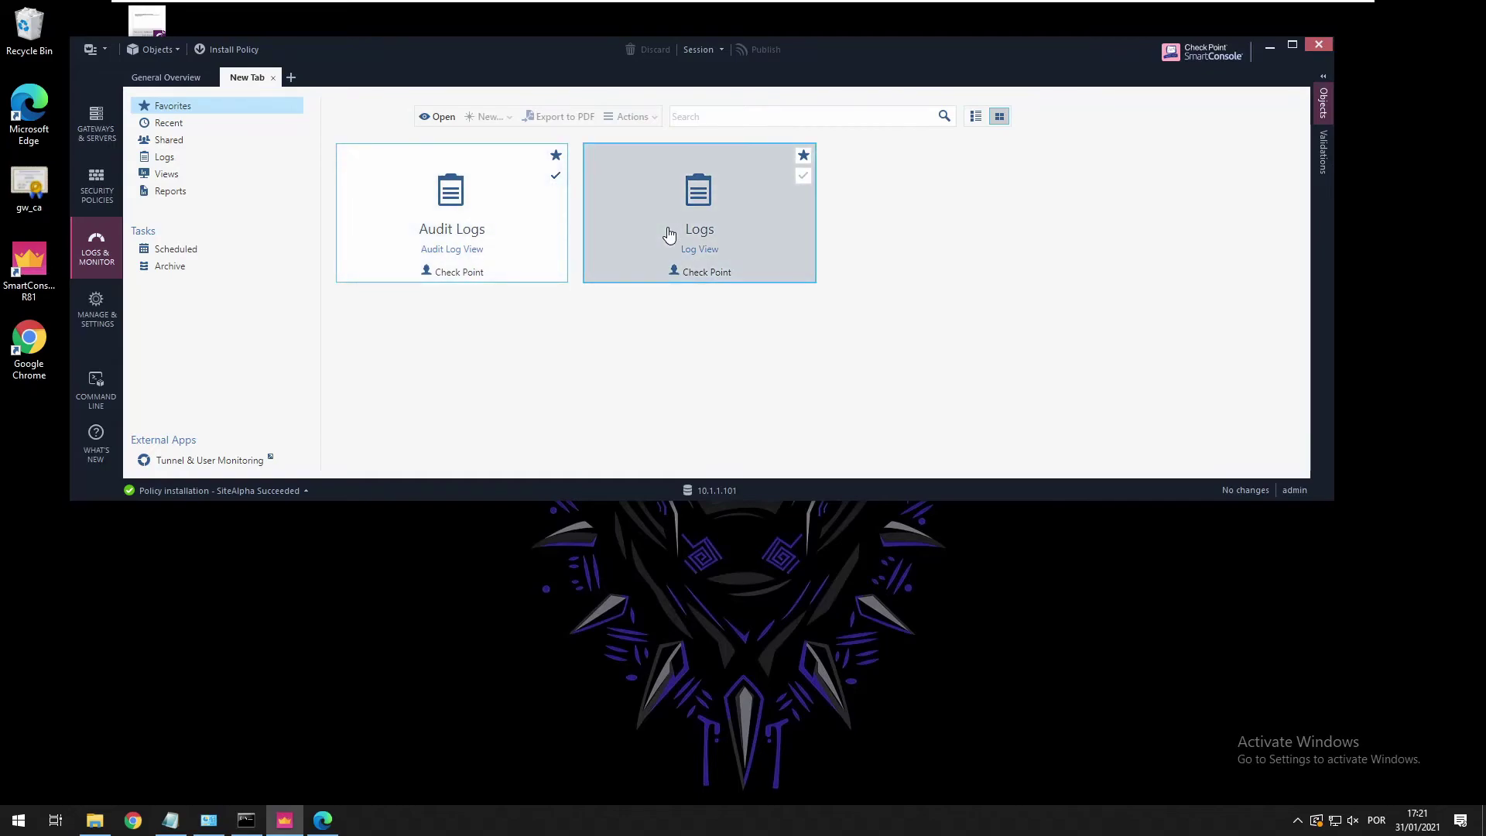
pyautogui.click(700, 250)
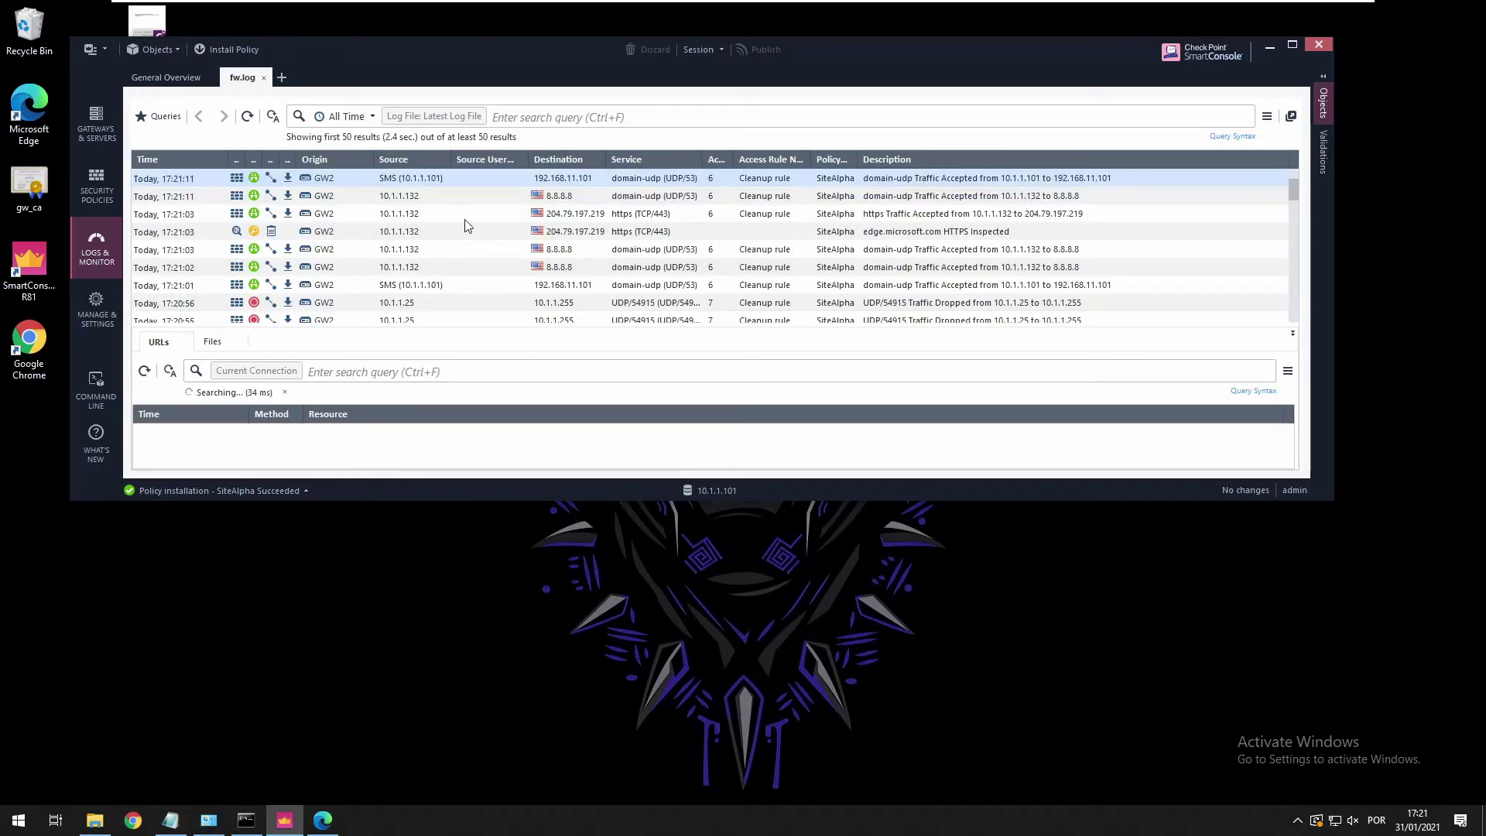
# Filter the logs to source 10.1.1.132
pyautogui.click(534, 116)
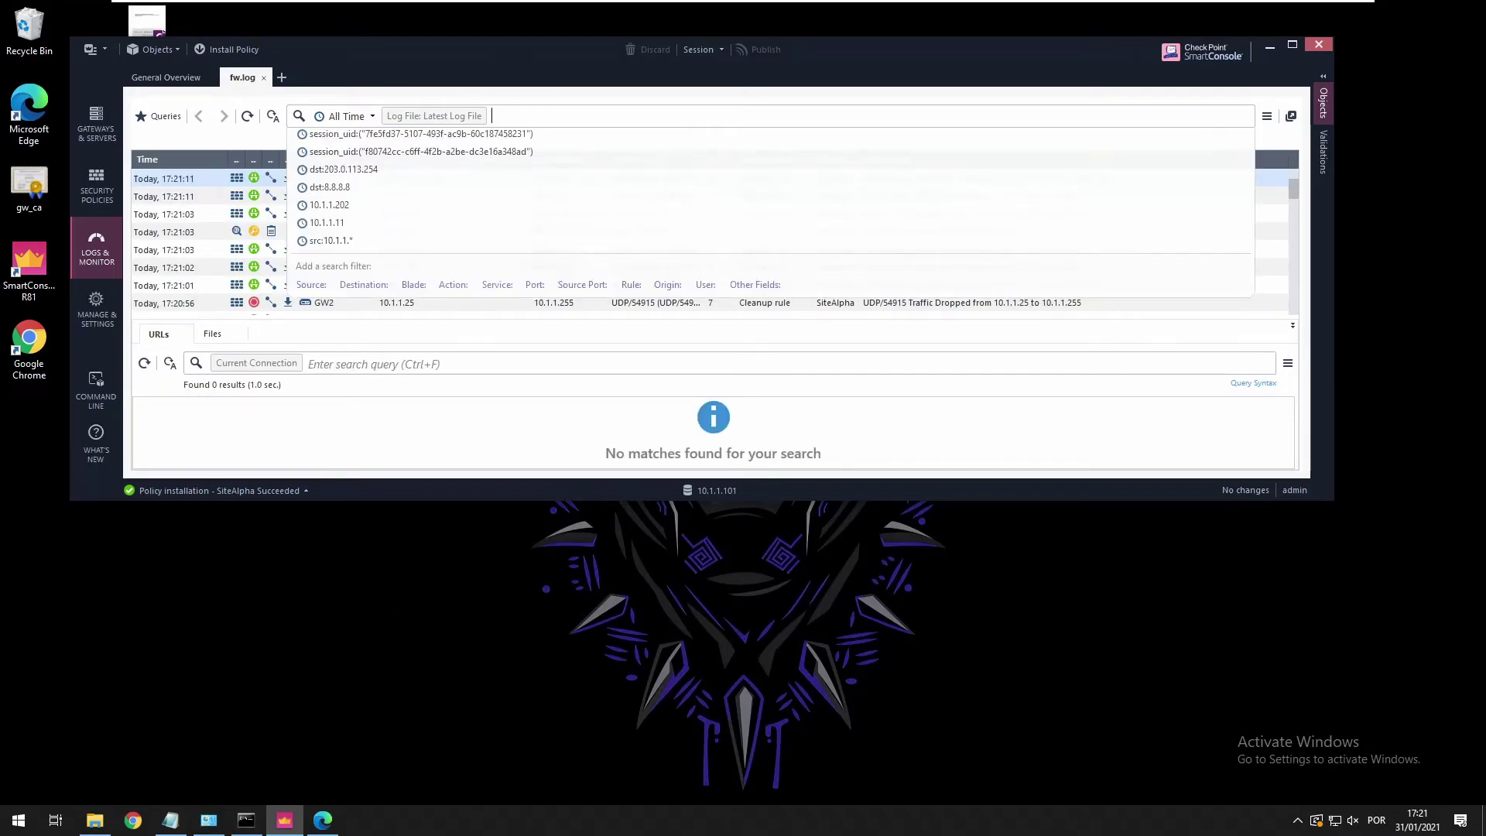
pyautogui.write('sf')
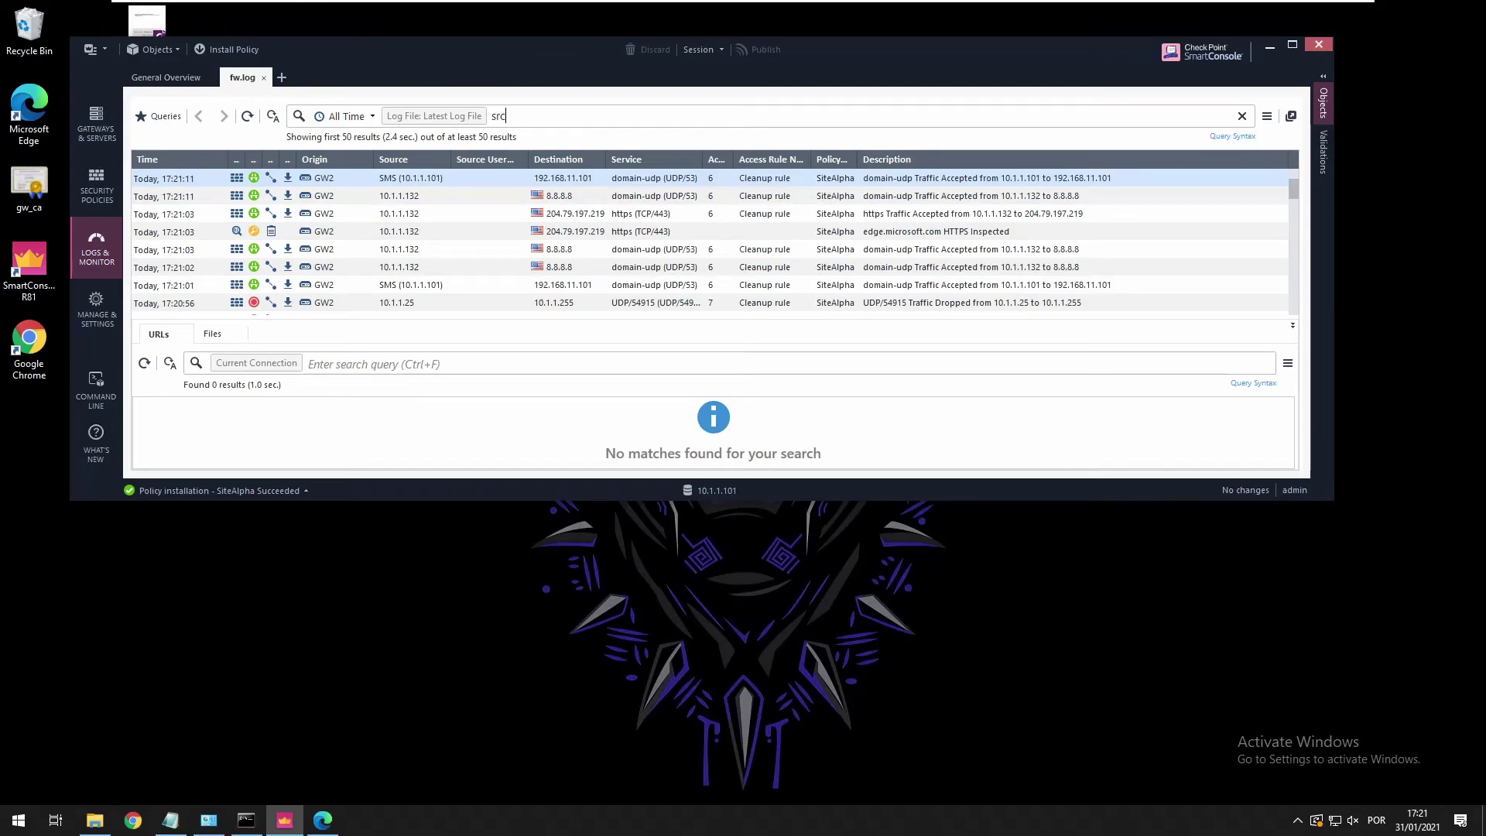
pyautogui.write('10.1.')
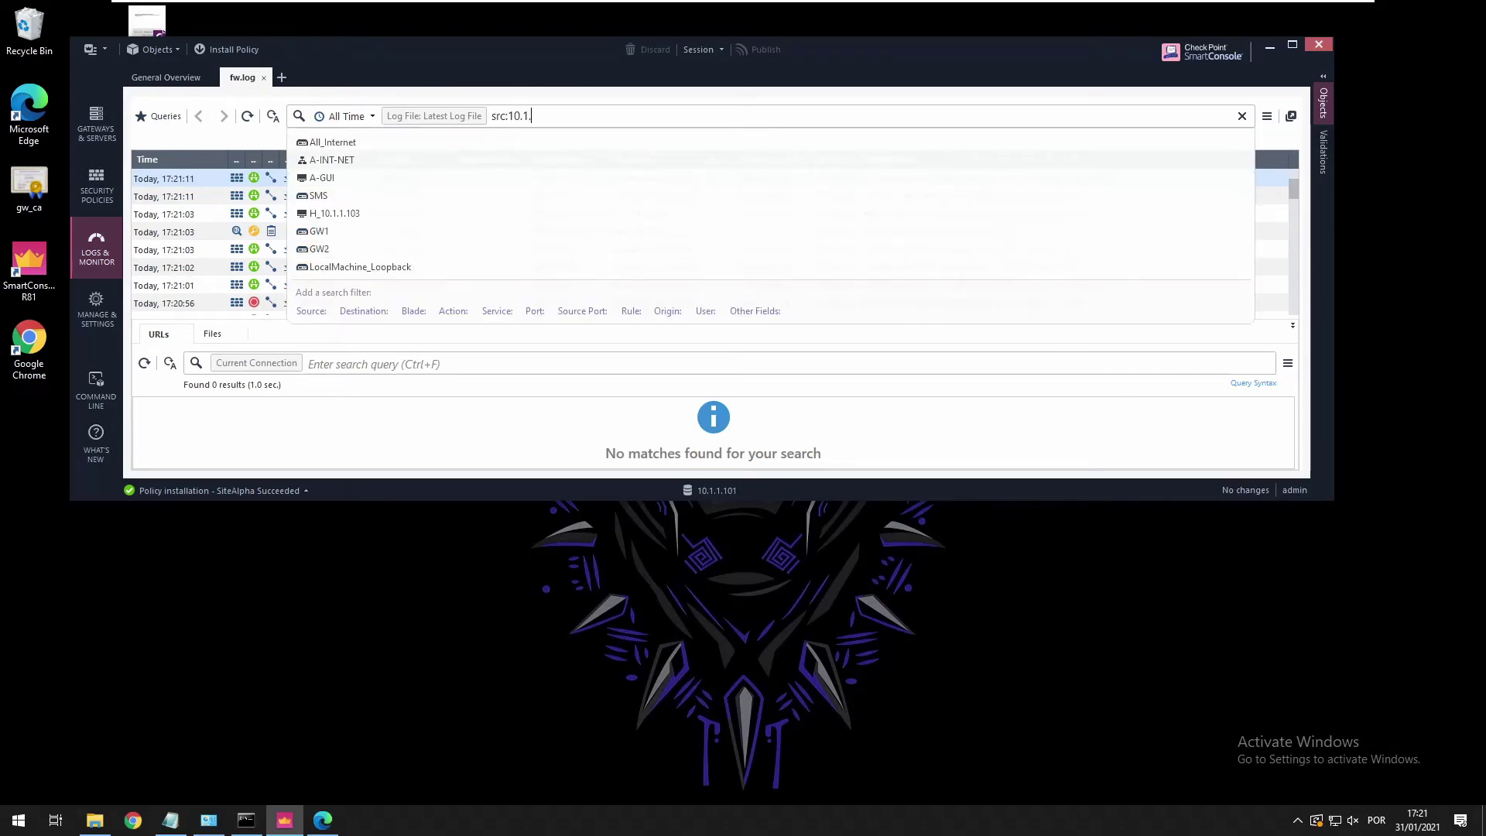
pyautogui.write('1.132')
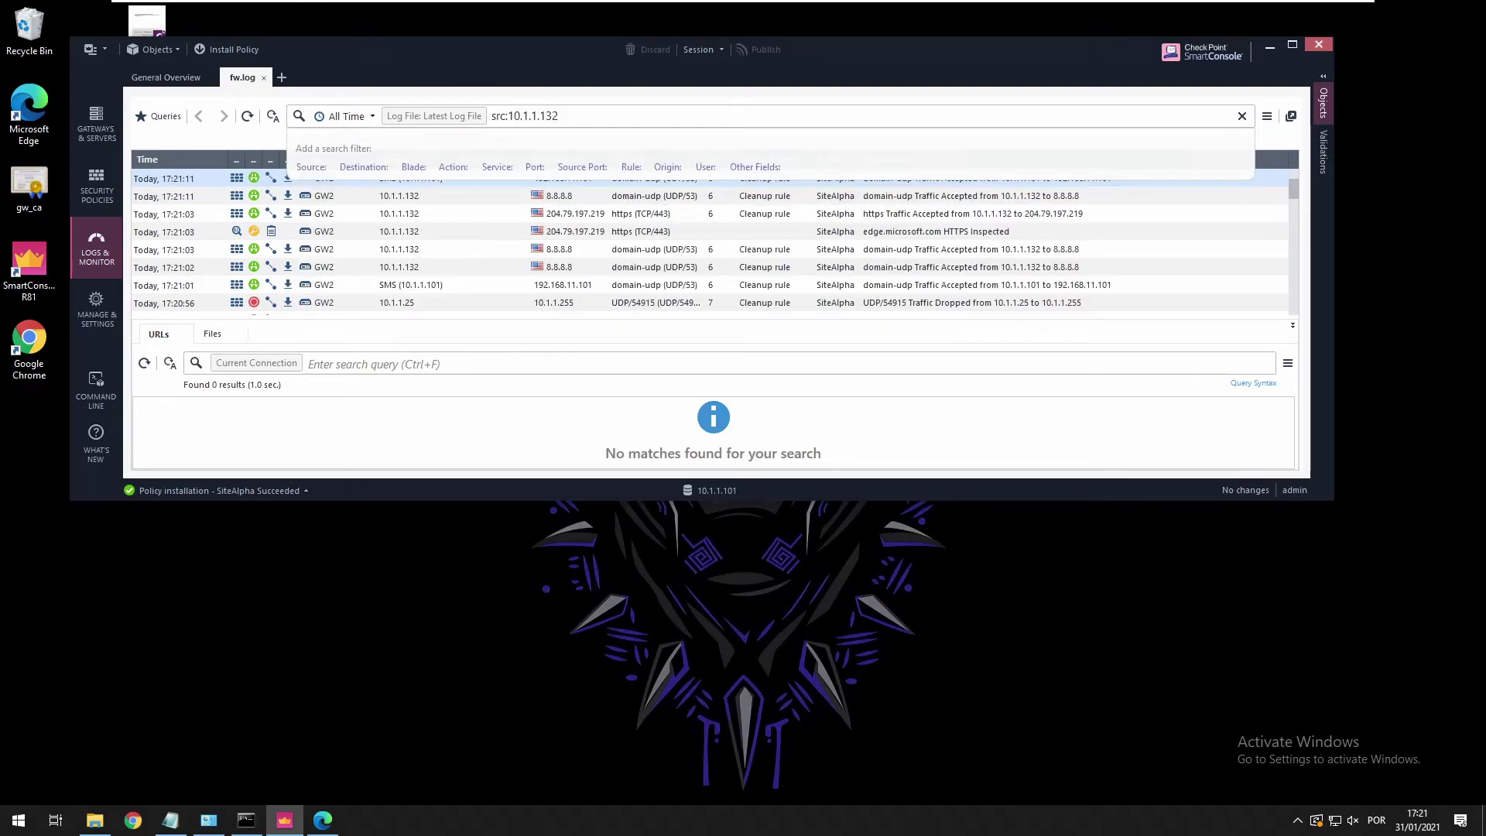
pyautogui.press('Return')
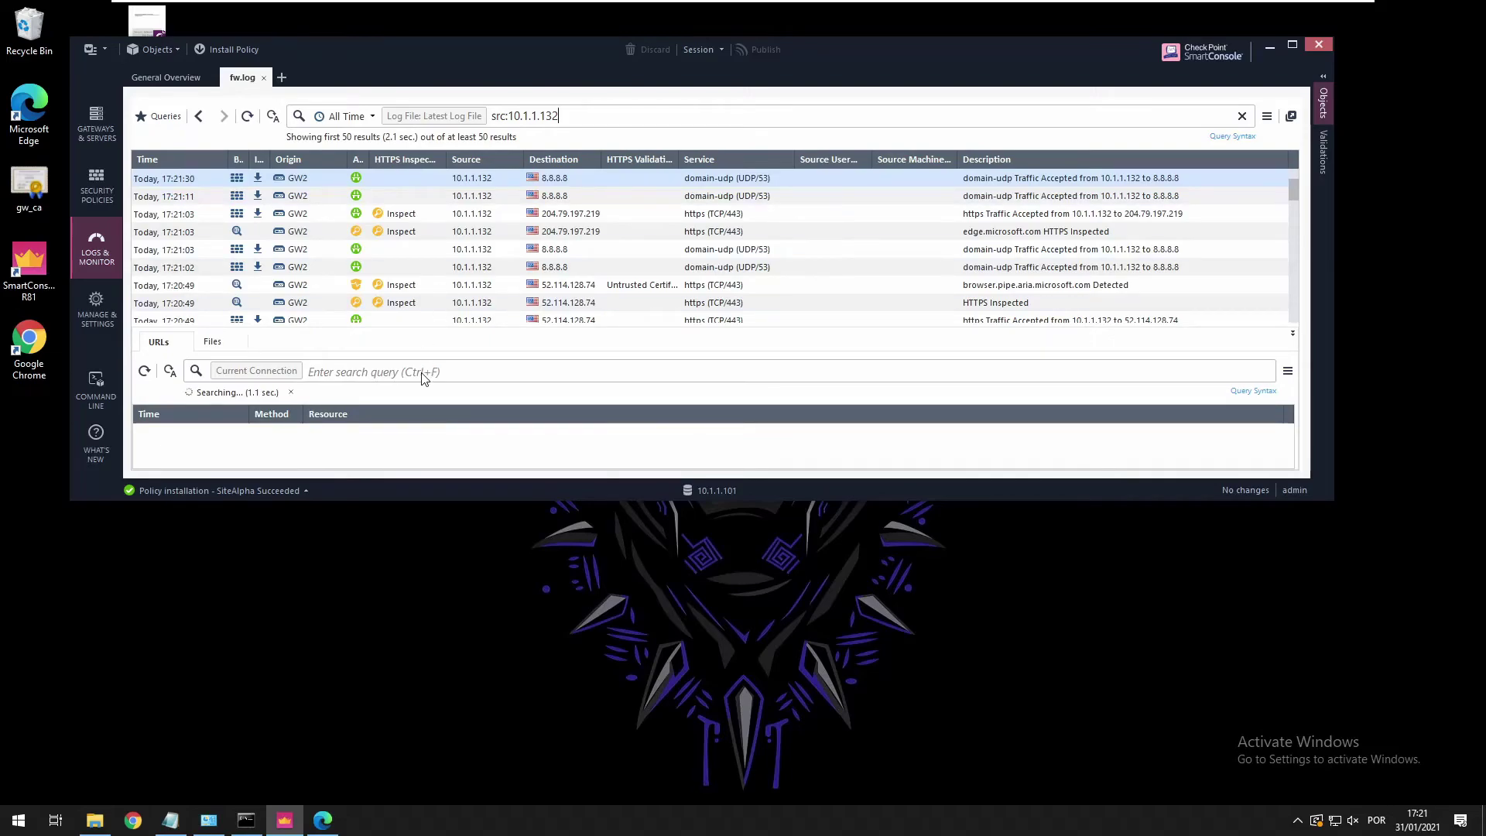
# Open a new InPrivate Edge window and arrange it beside the log window
pyautogui.click(323, 820)
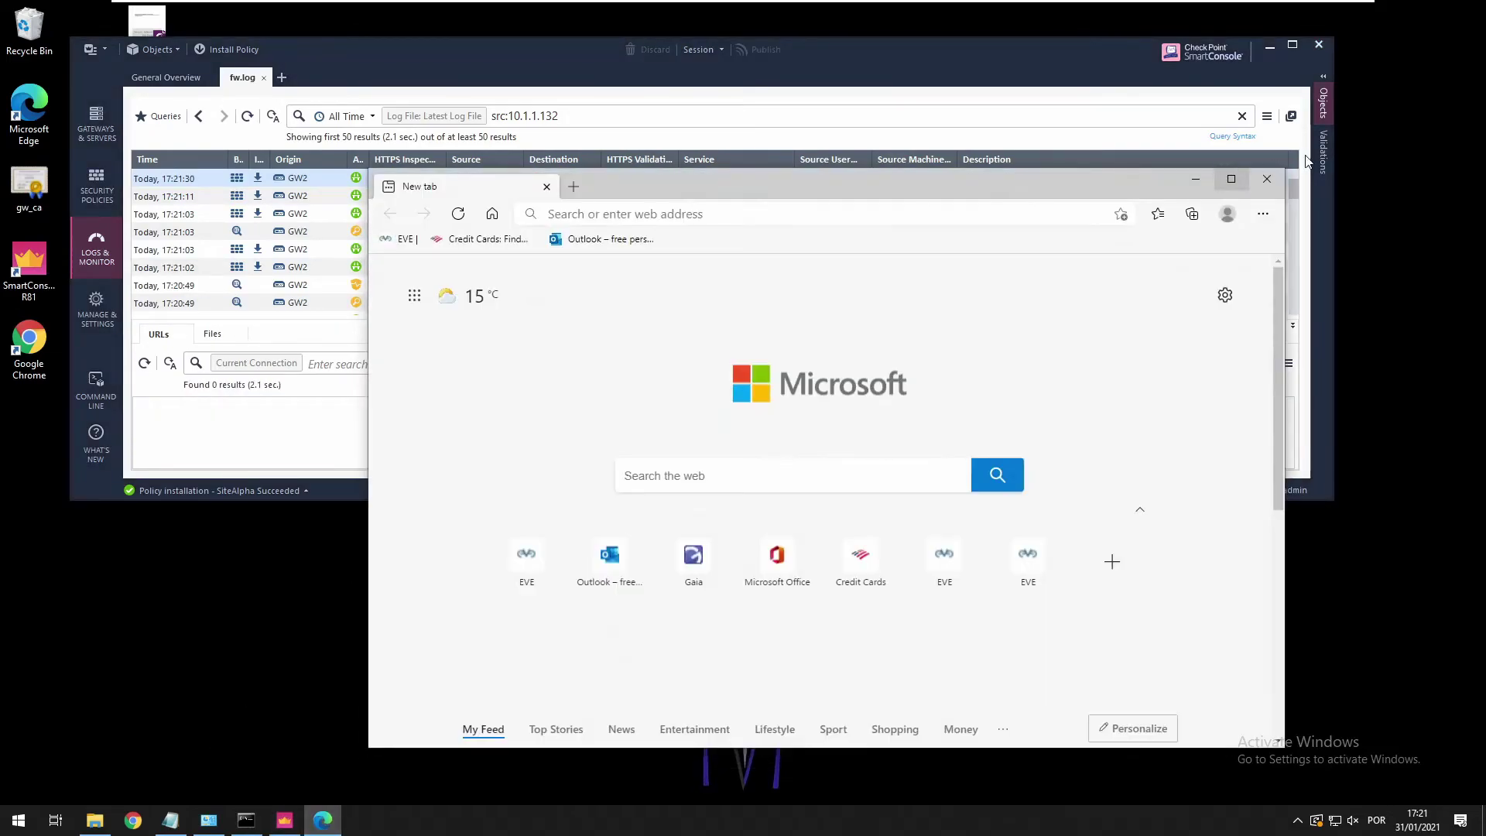
pyautogui.click(277, 120)
pyautogui.click(528, 665)
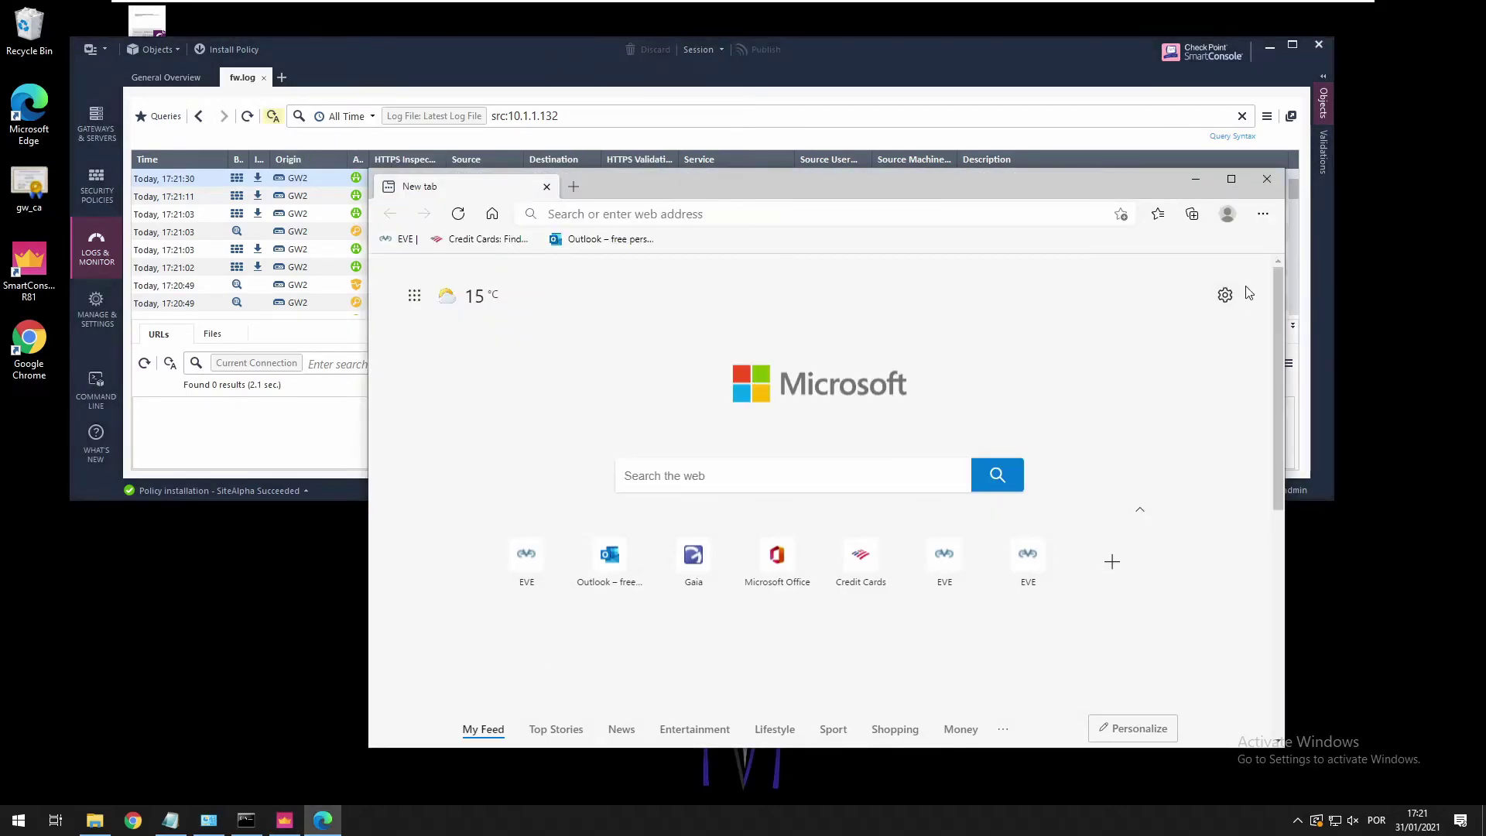
pyautogui.click(1259, 218)
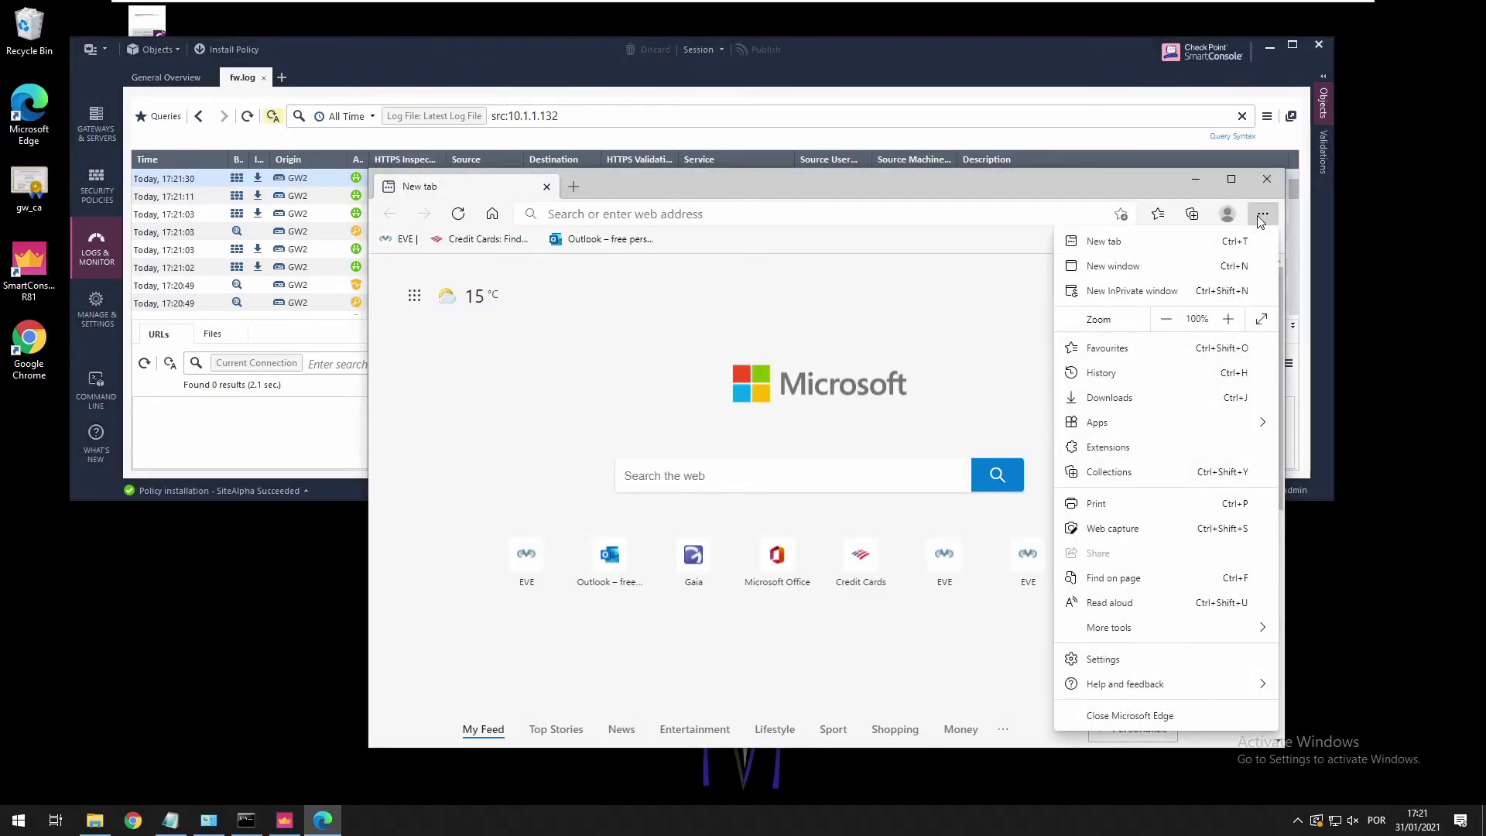
pyautogui.click(1109, 293)
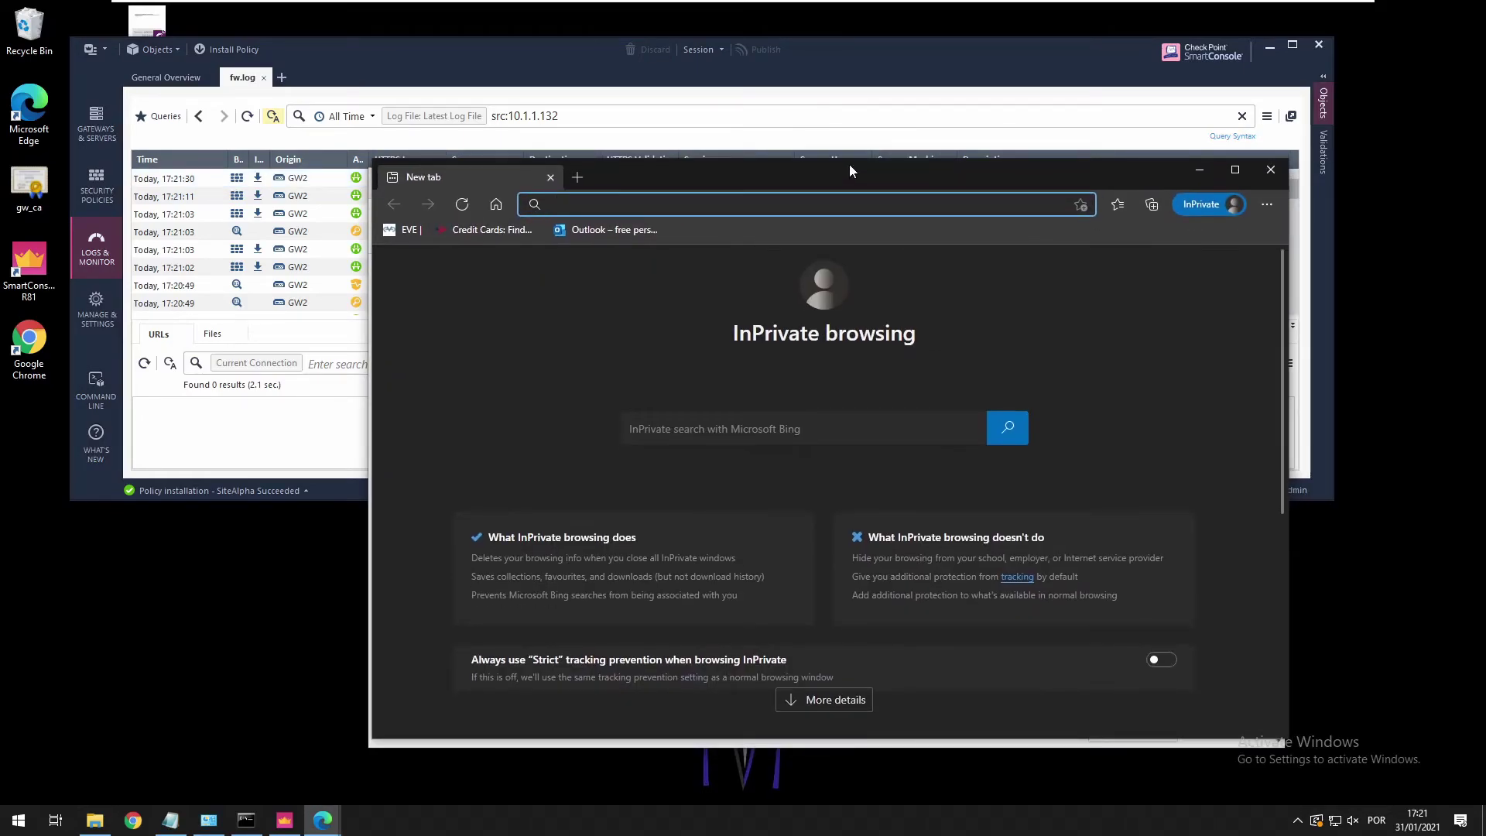
pyautogui.moveTo(861, 194); pyautogui.dragTo(907, 356)
pyautogui.click(1192, 179)
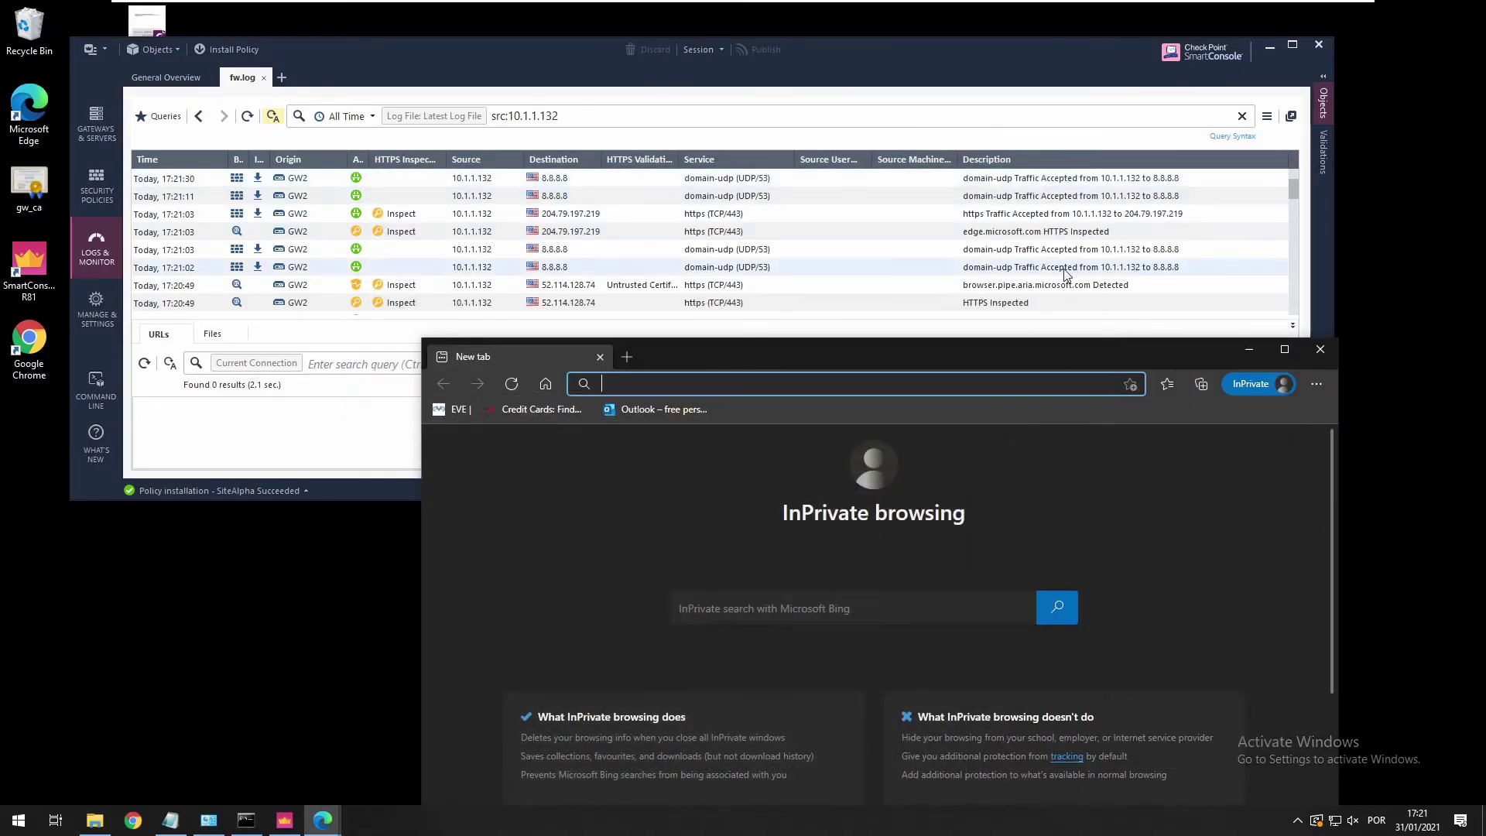
pyautogui.moveTo(889, 58); pyautogui.dragTo(854, 60)
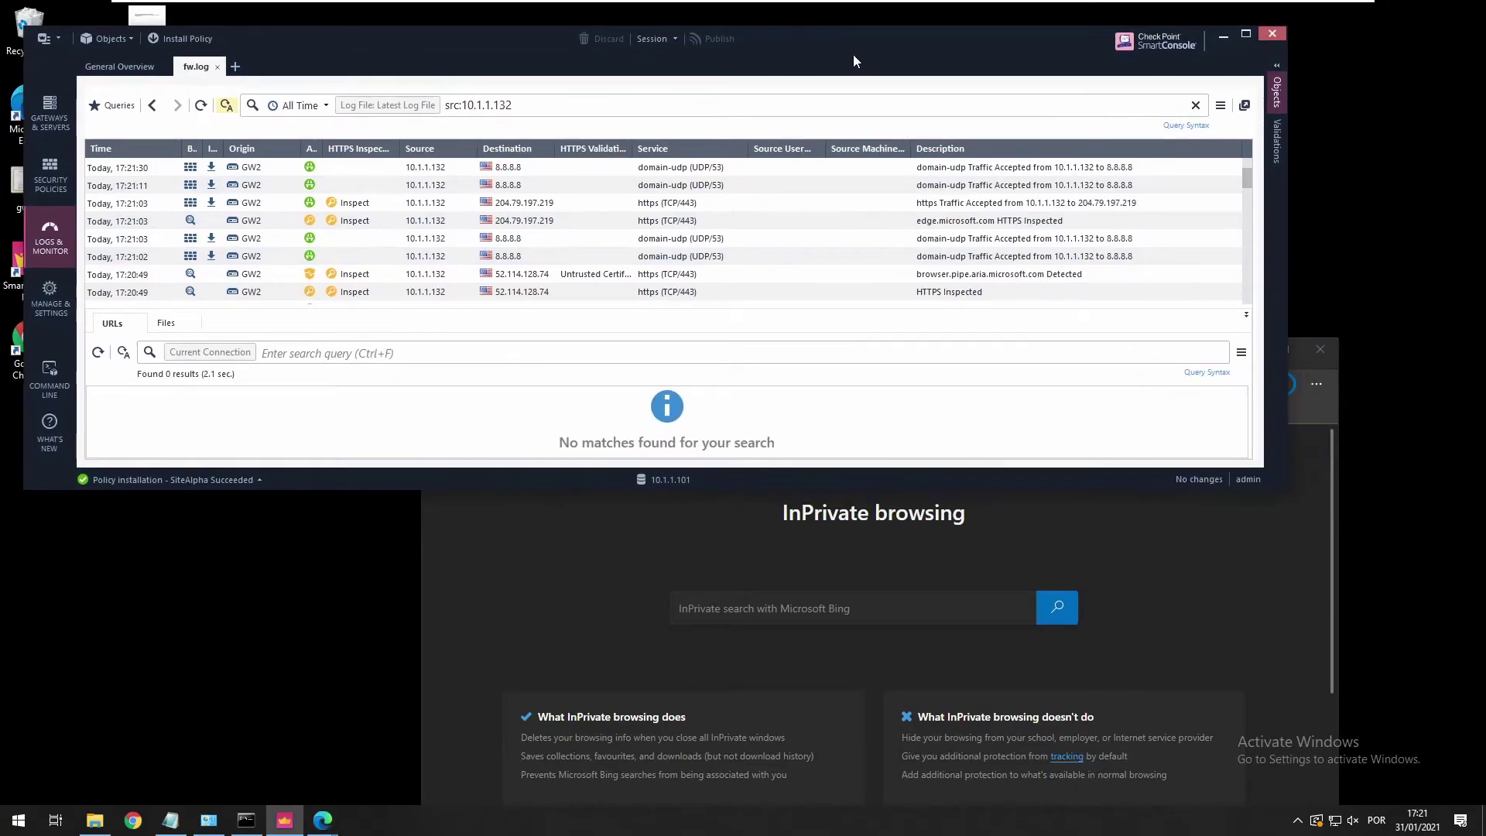
pyautogui.click(667, 561)
pyautogui.moveTo(806, 348); pyautogui.dragTo(520, 488)
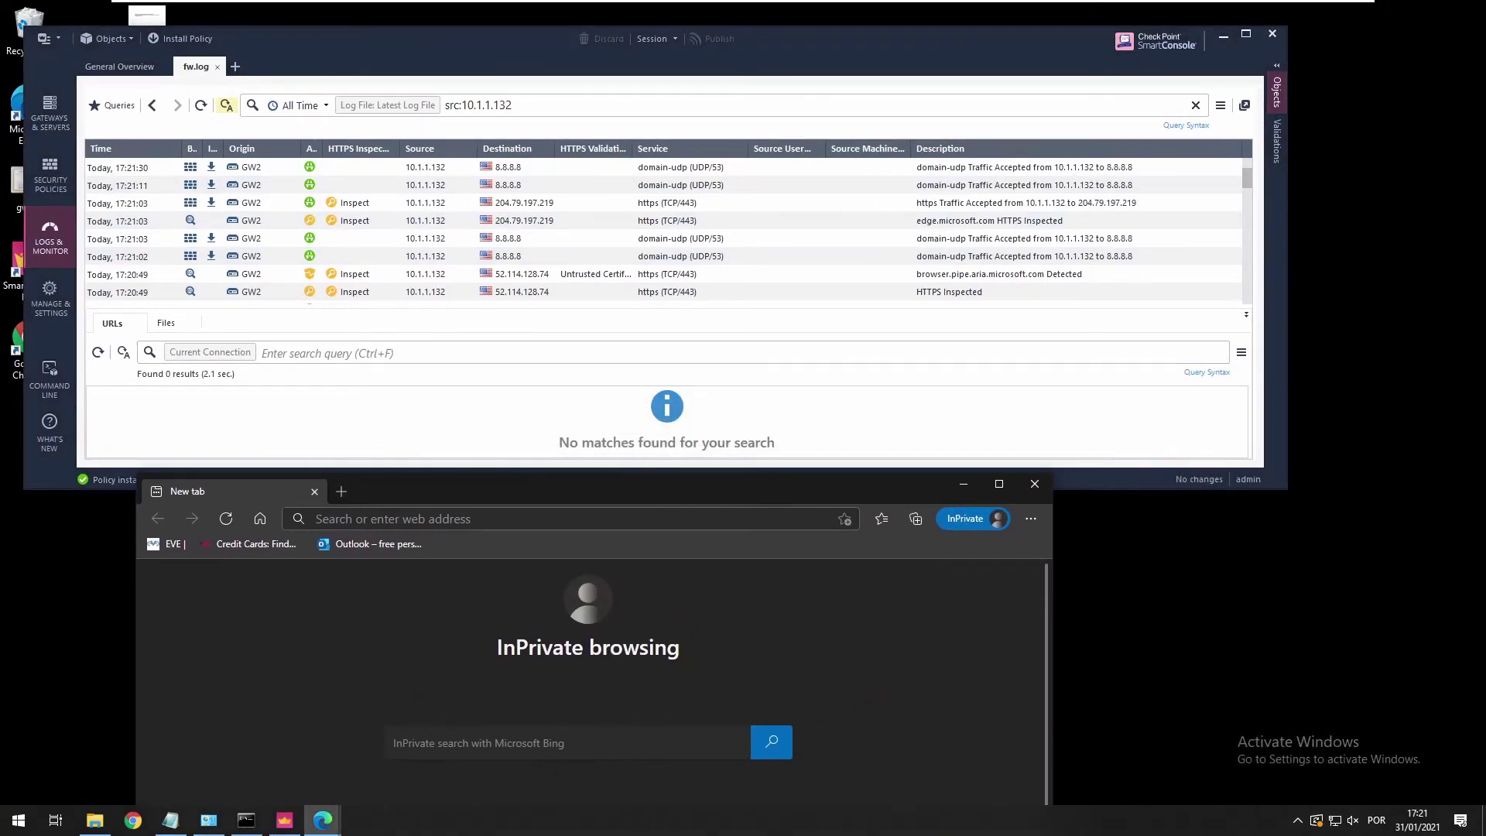
pyautogui.click(464, 518)
pyautogui.write('www')
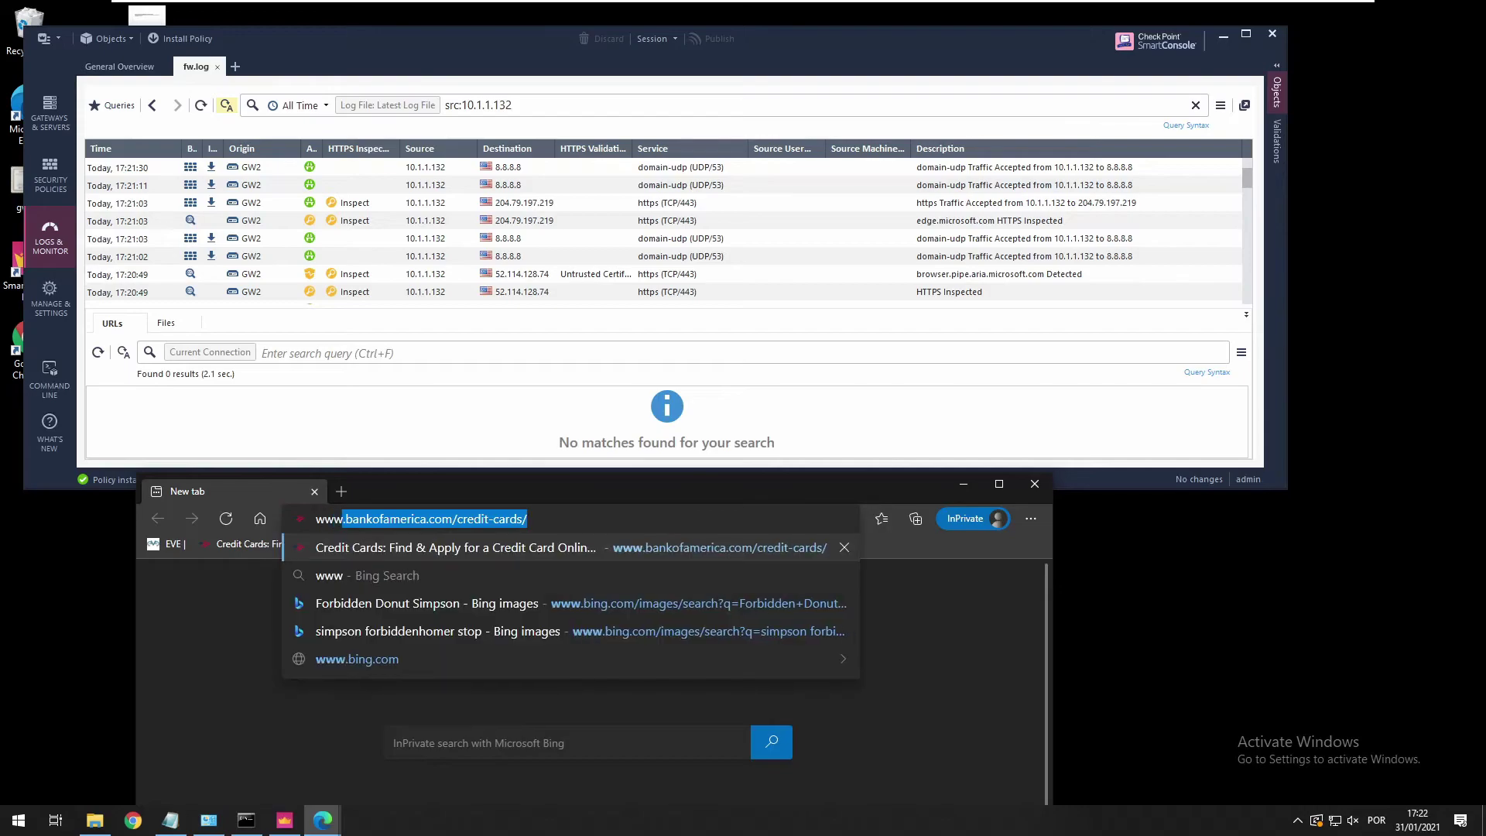
pyautogui.write('.youtube.co')
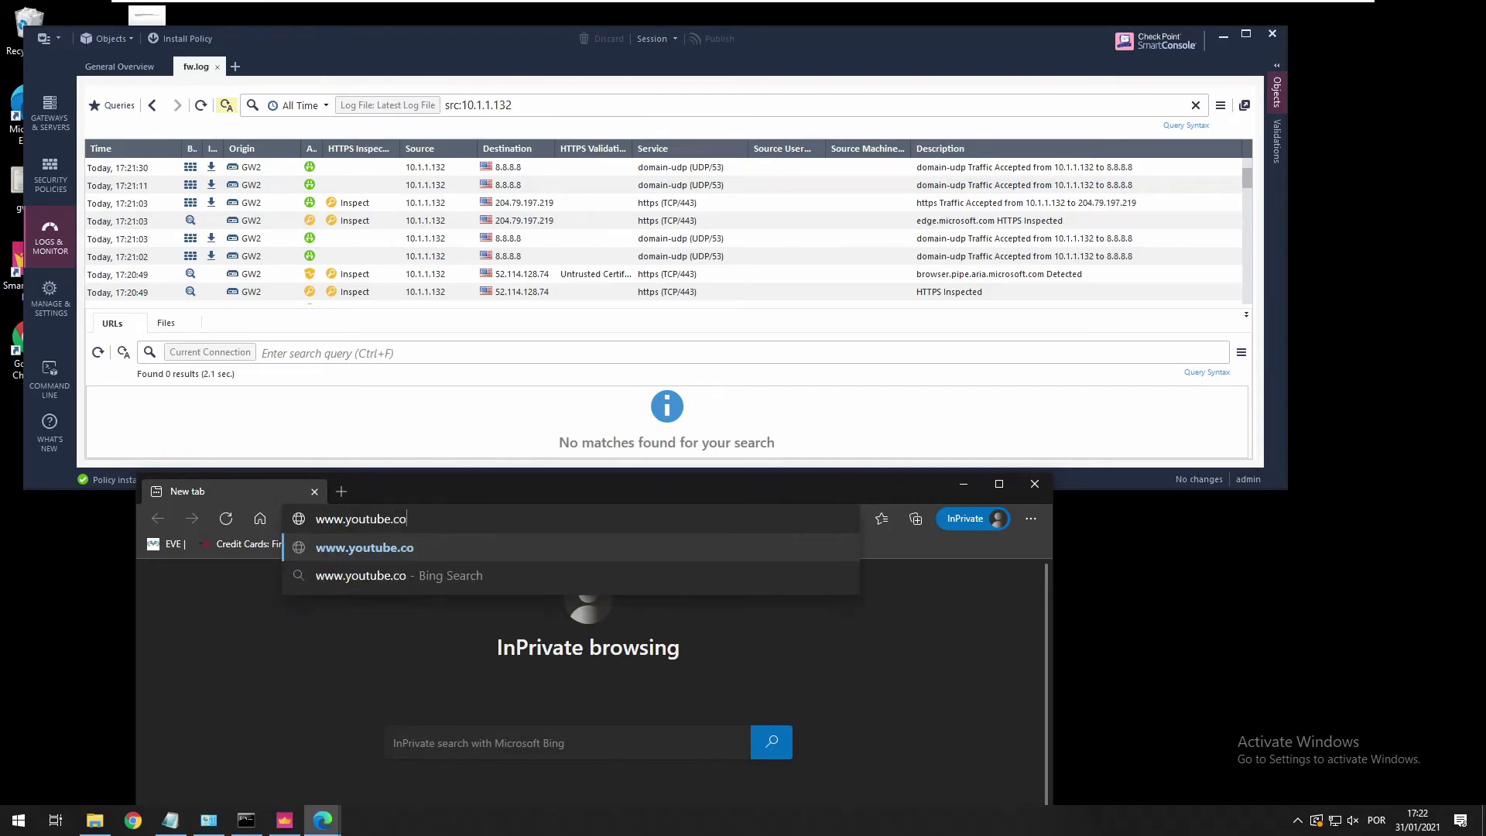
pyautogui.press('Return')
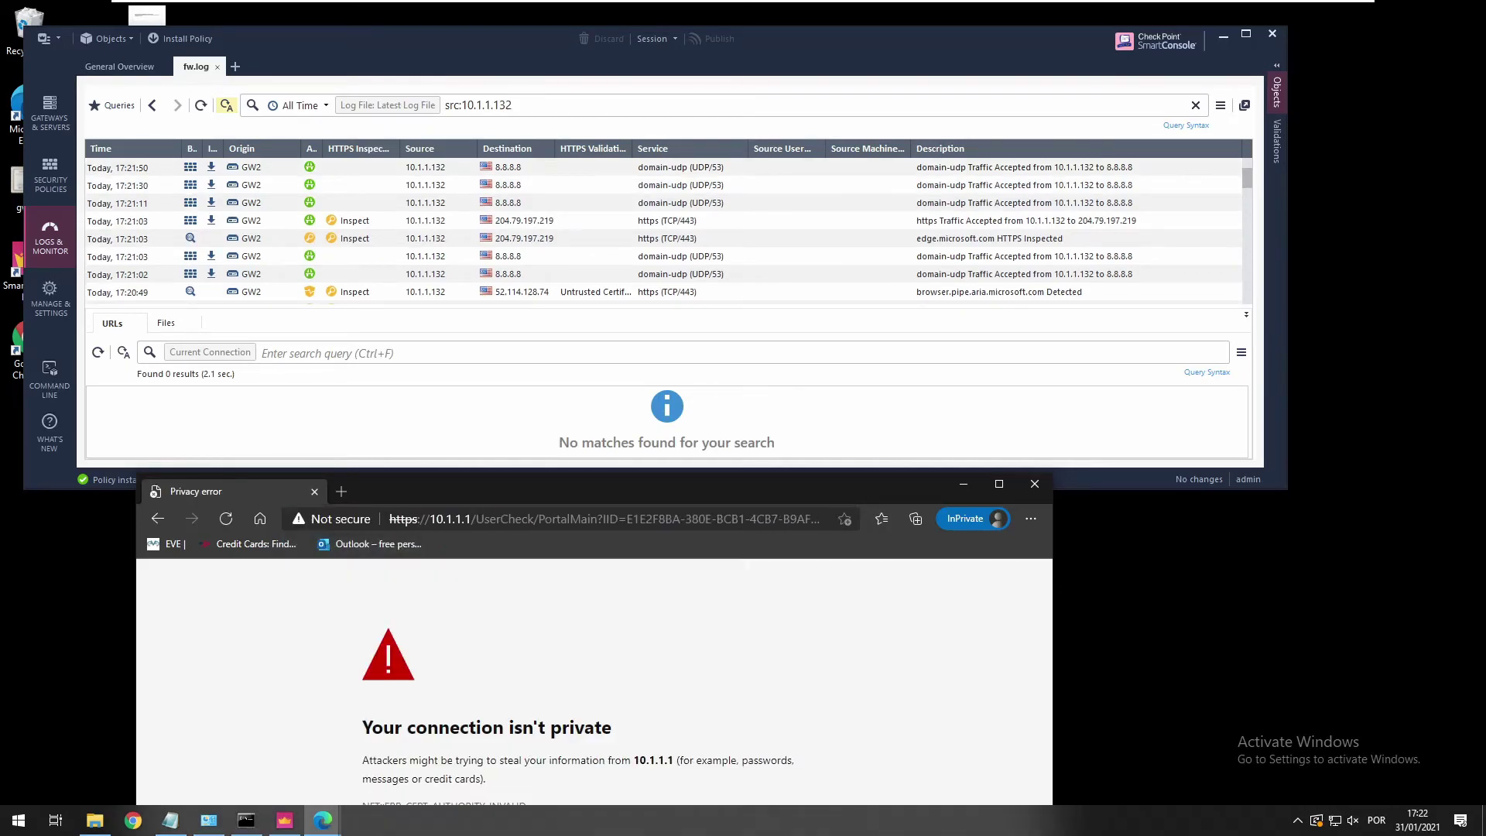
pyautogui.moveTo(508, 493); pyautogui.dragTo(818, 153)
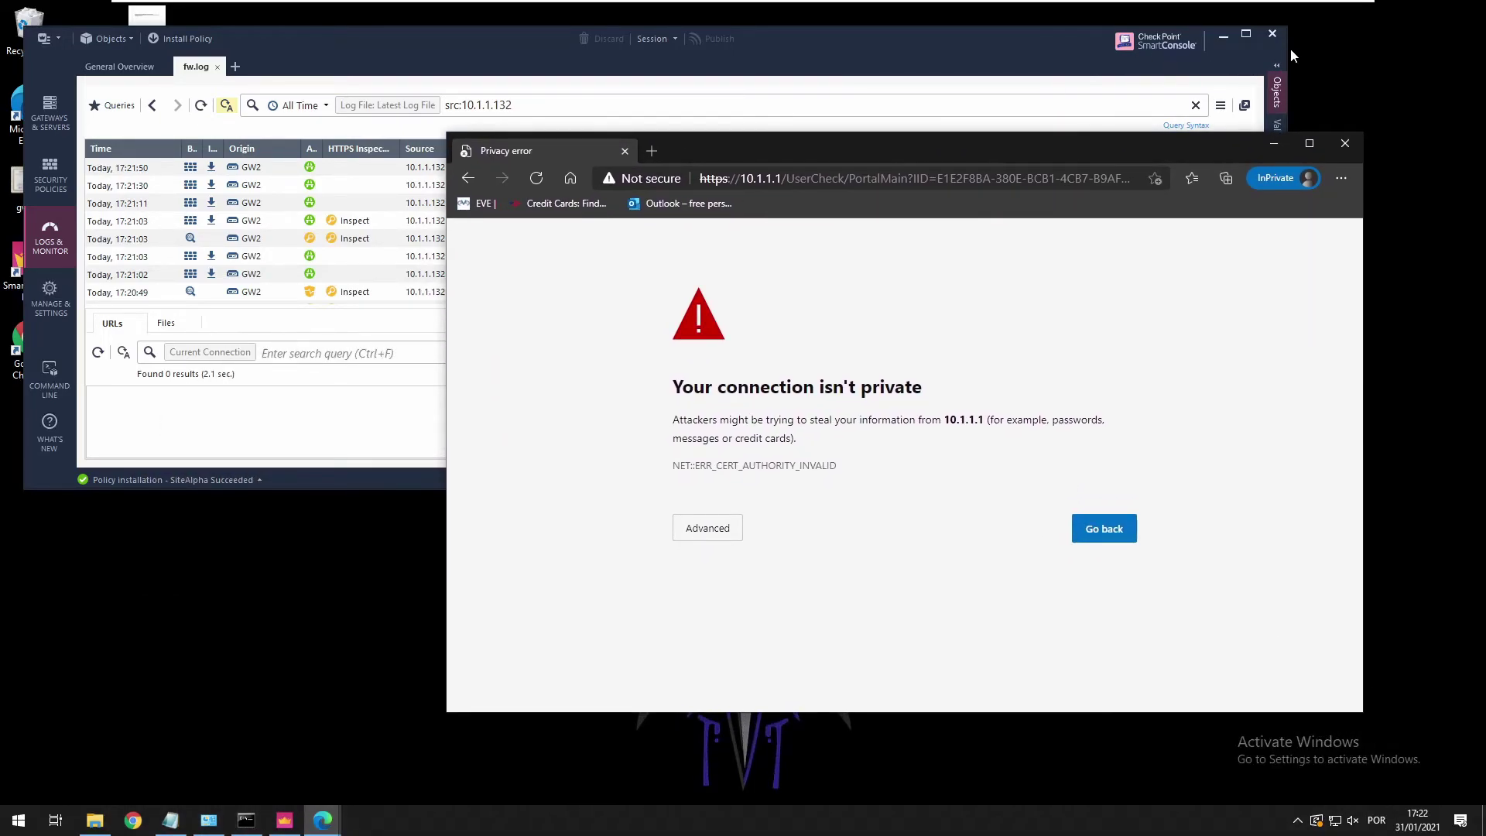
pyautogui.moveTo(1283, 49); pyautogui.dragTo(858, 114)
pyautogui.moveTo(628, 45); pyautogui.dragTo(611, 44)
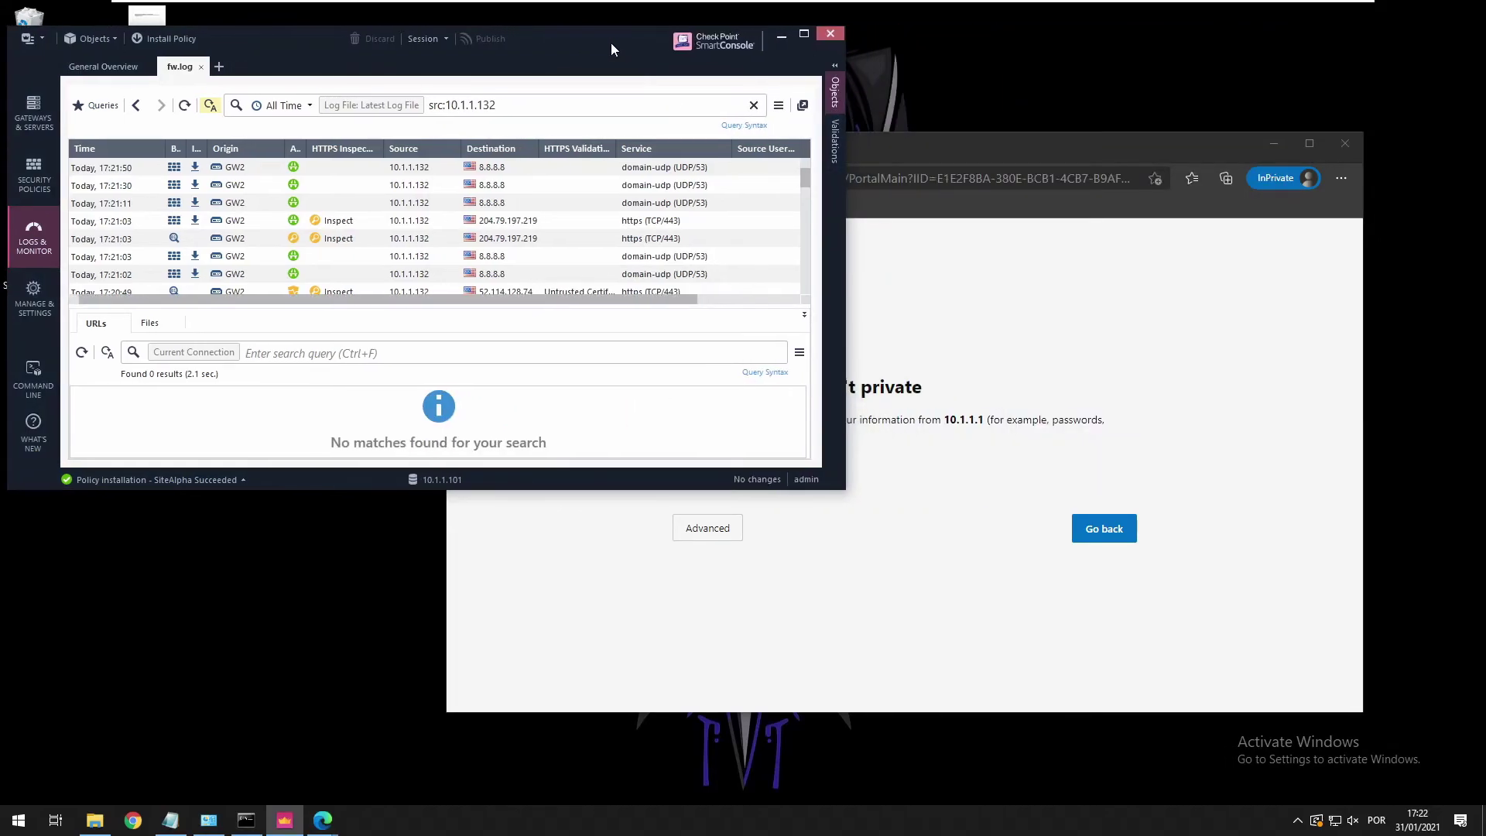
pyautogui.moveTo(923, 160); pyautogui.dragTo(976, 75)
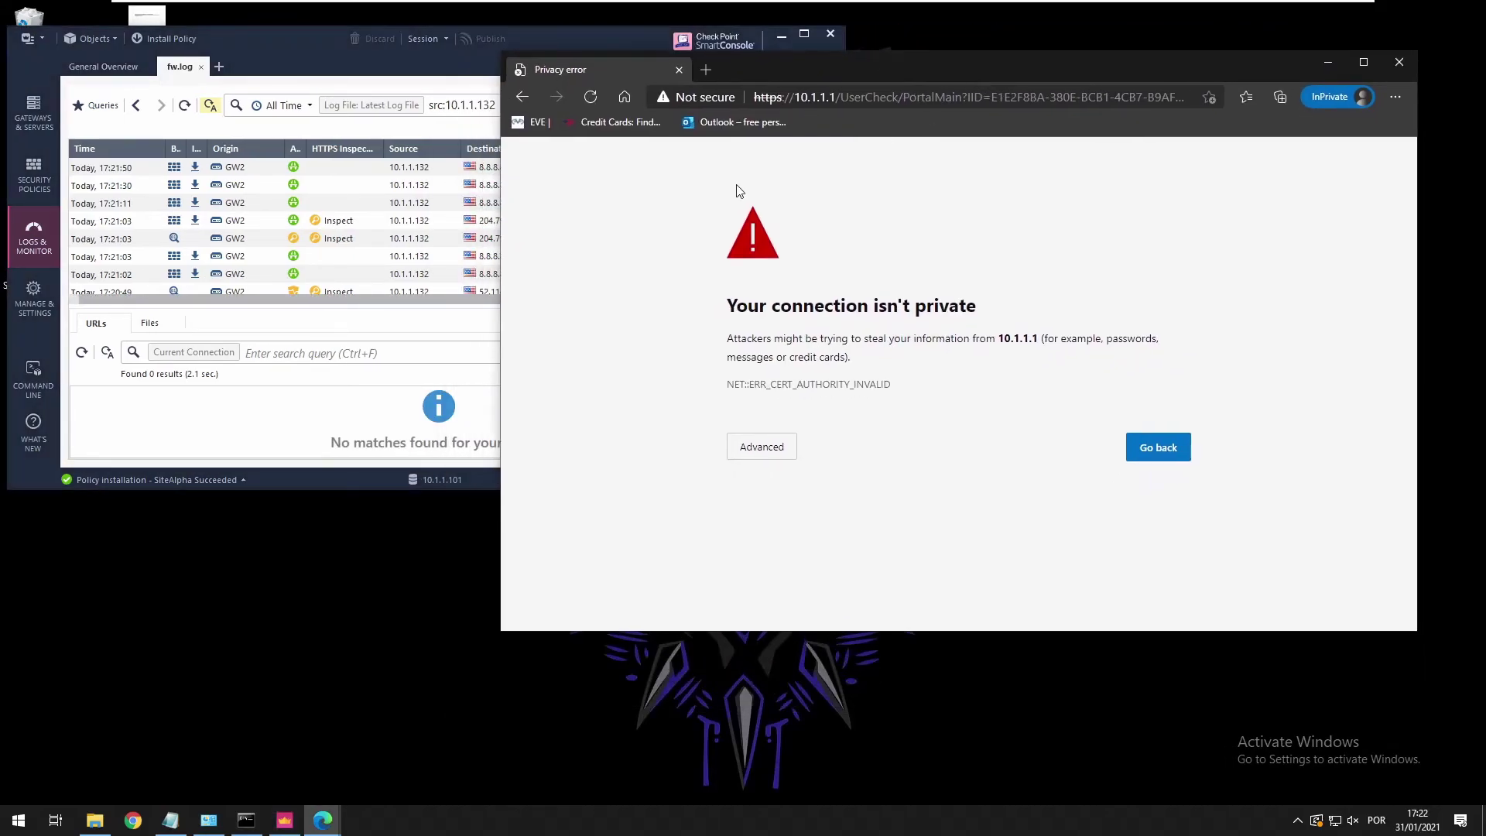
pyautogui.click(774, 447)
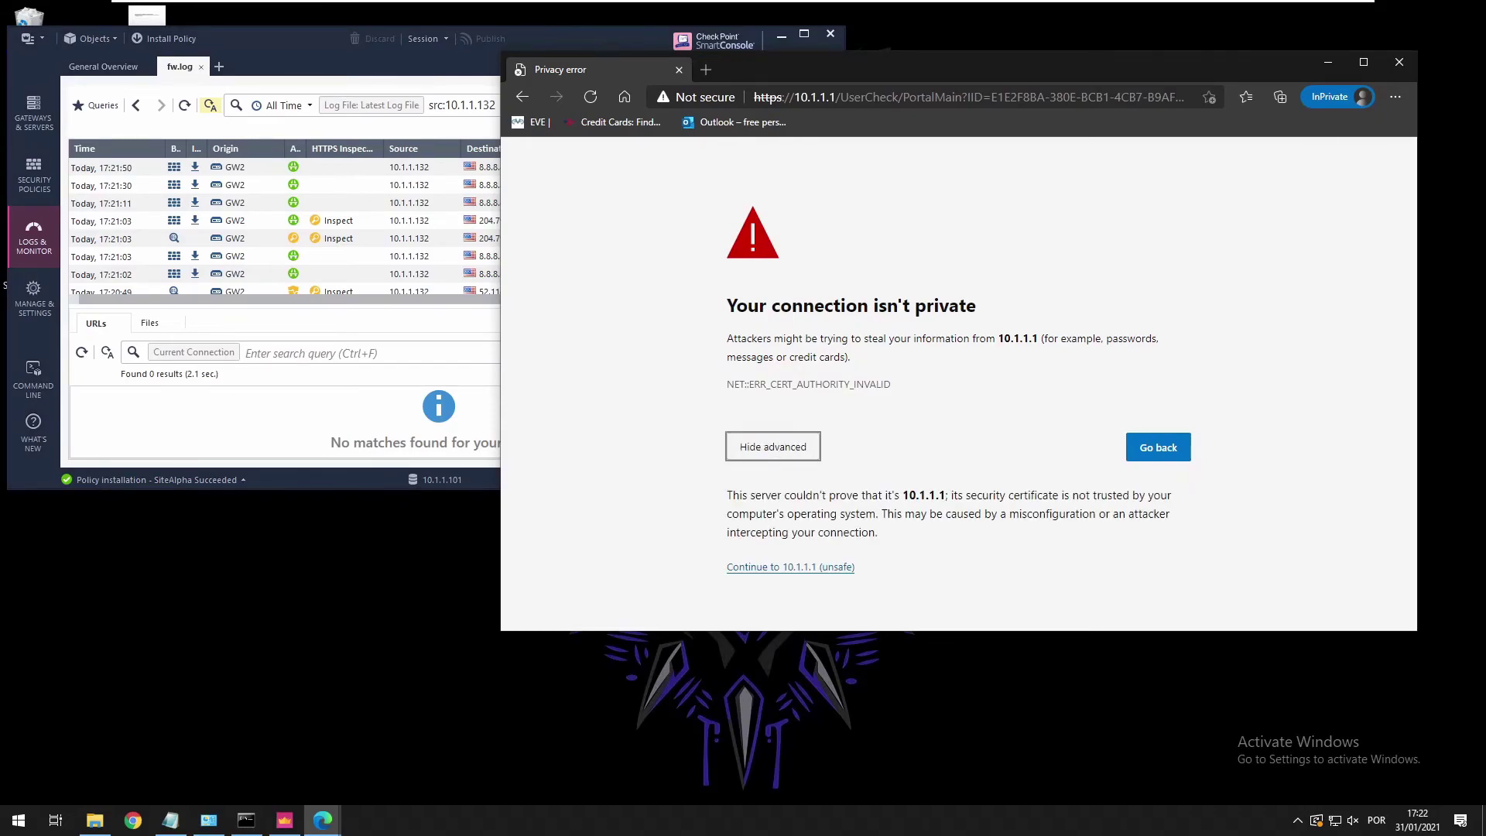
pyautogui.click(787, 568)
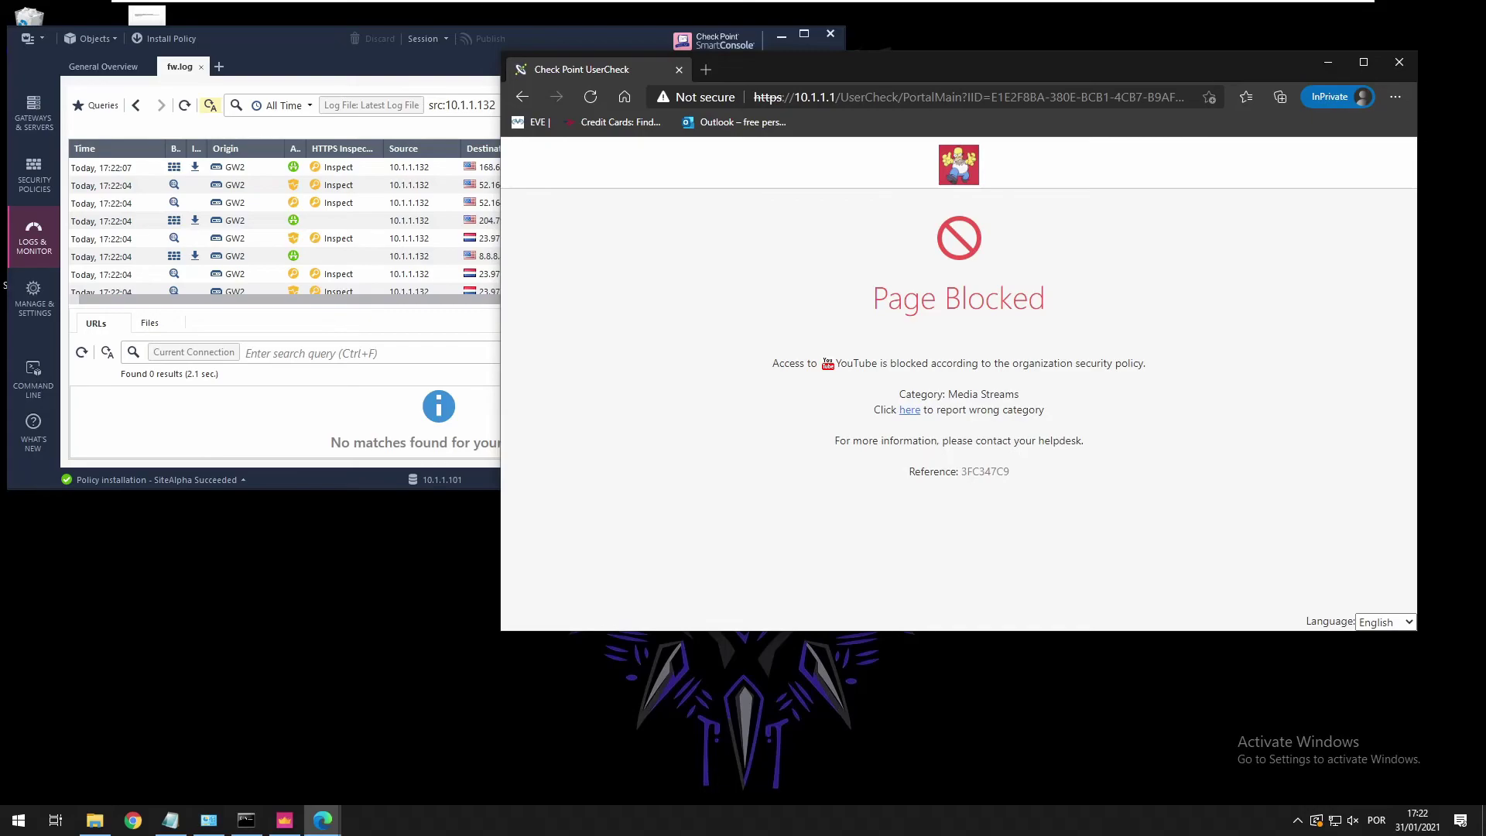
pyautogui.click(708, 68)
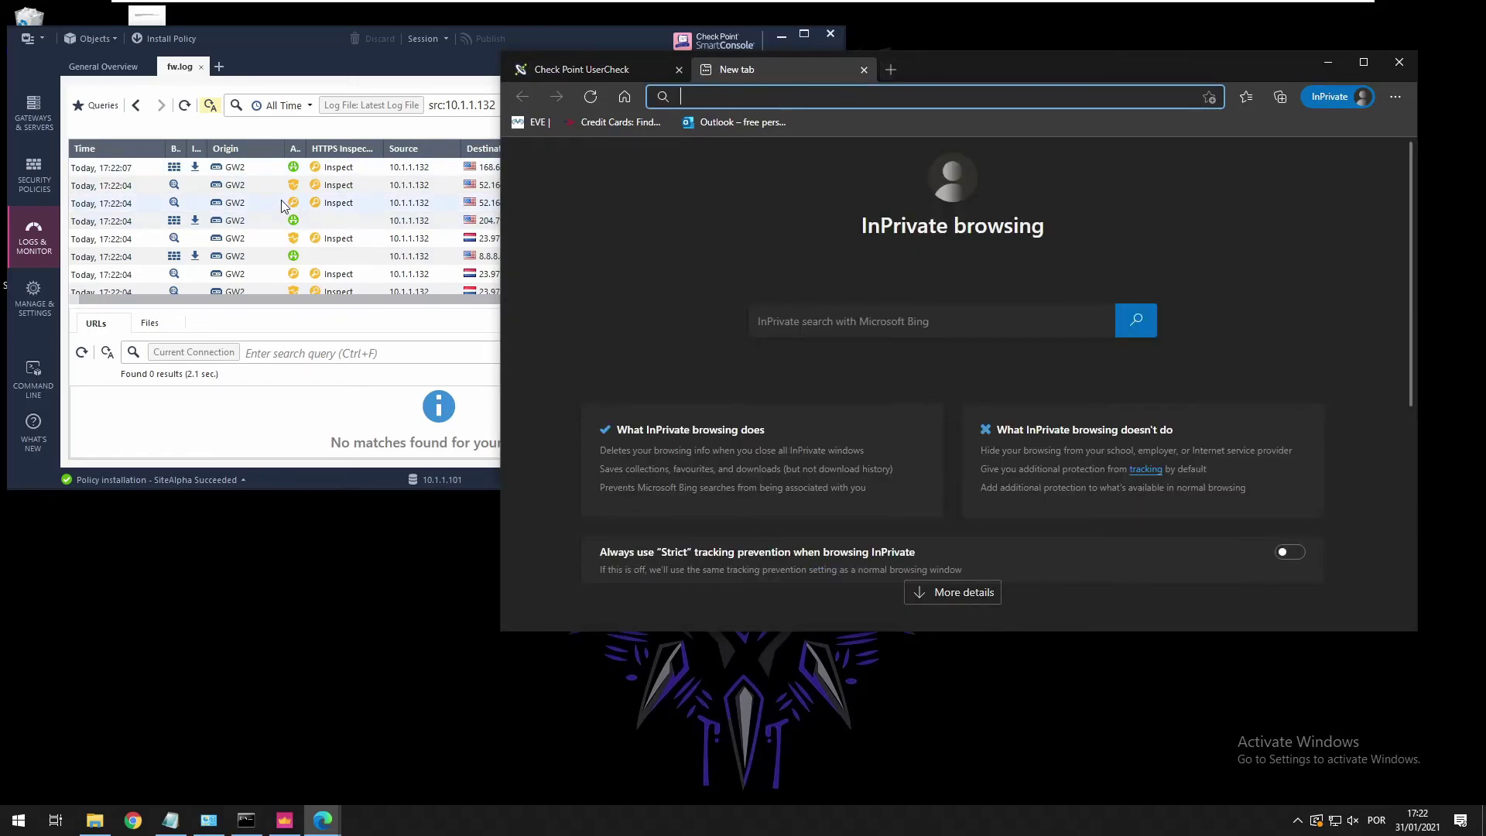
# Inspect the 17:22:19 Detect log entry's details and scroll through the older logs
pyautogui.click(281, 202)
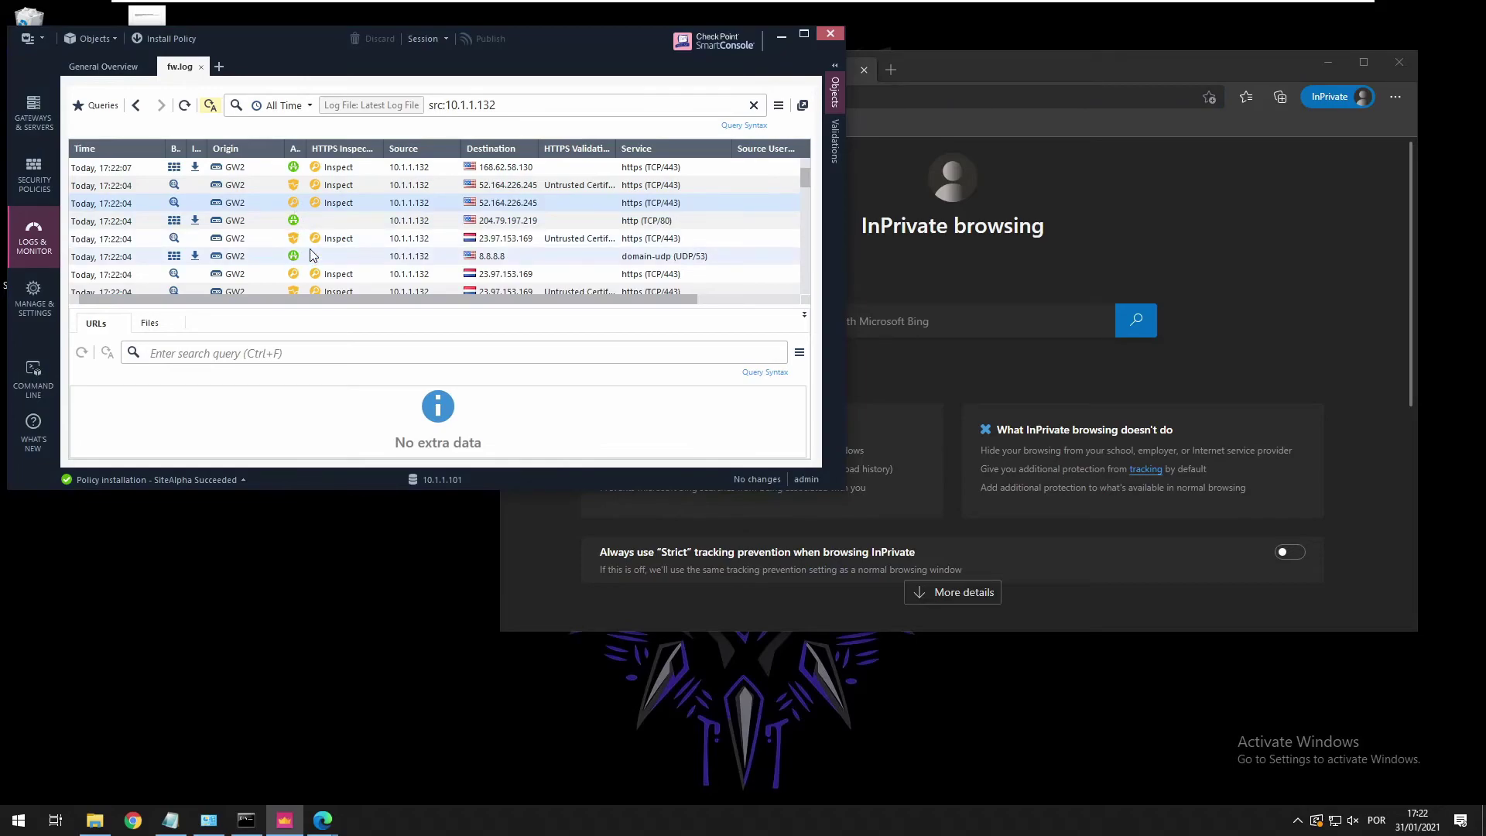
pyautogui.scroll(-3, 310, 246)
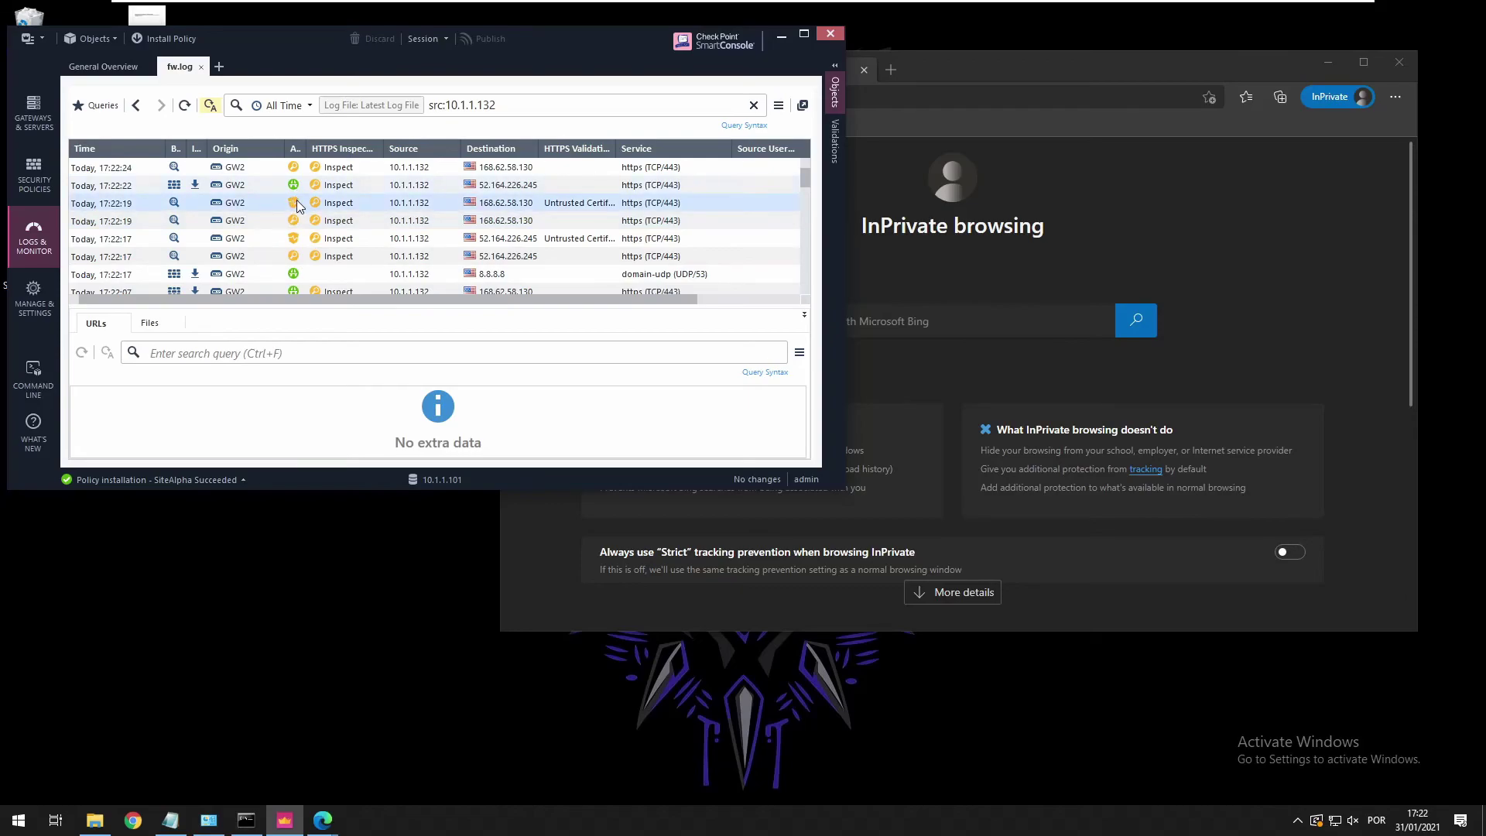
pyautogui.doubleClick(295, 202)
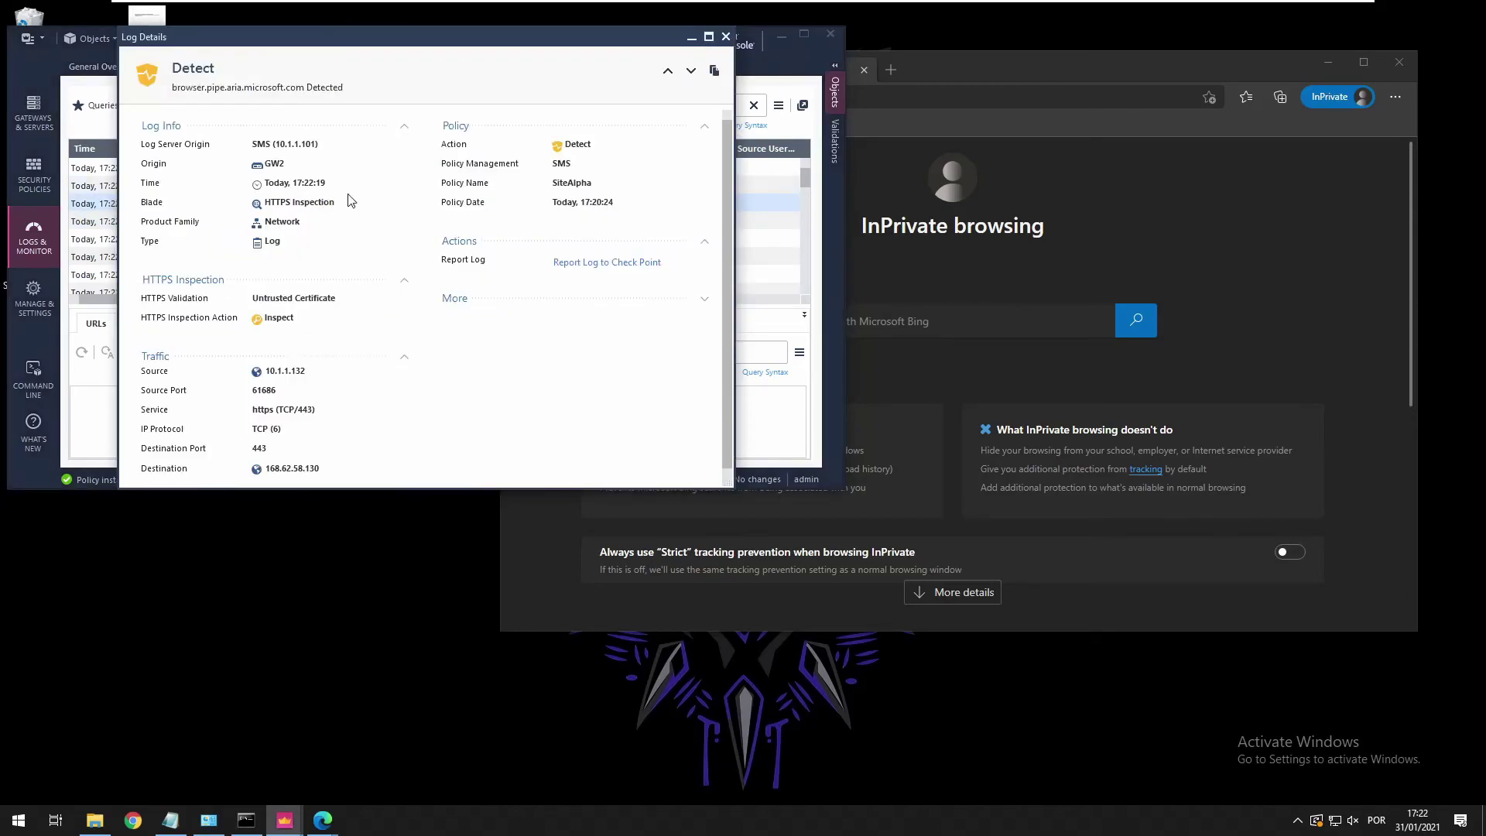
pyautogui.press('Escape')
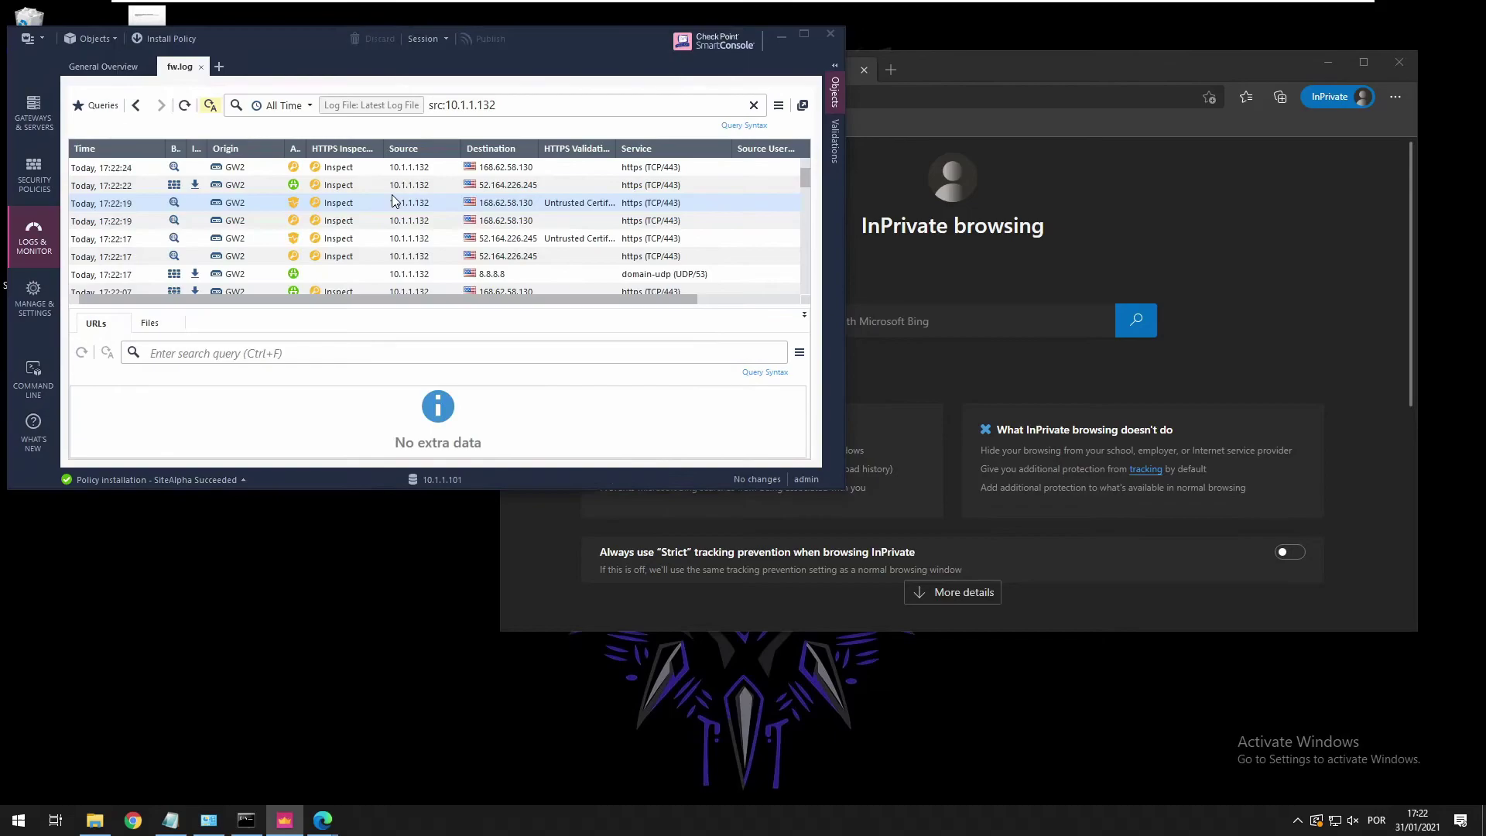
pyautogui.scroll(-5, 430, 254)
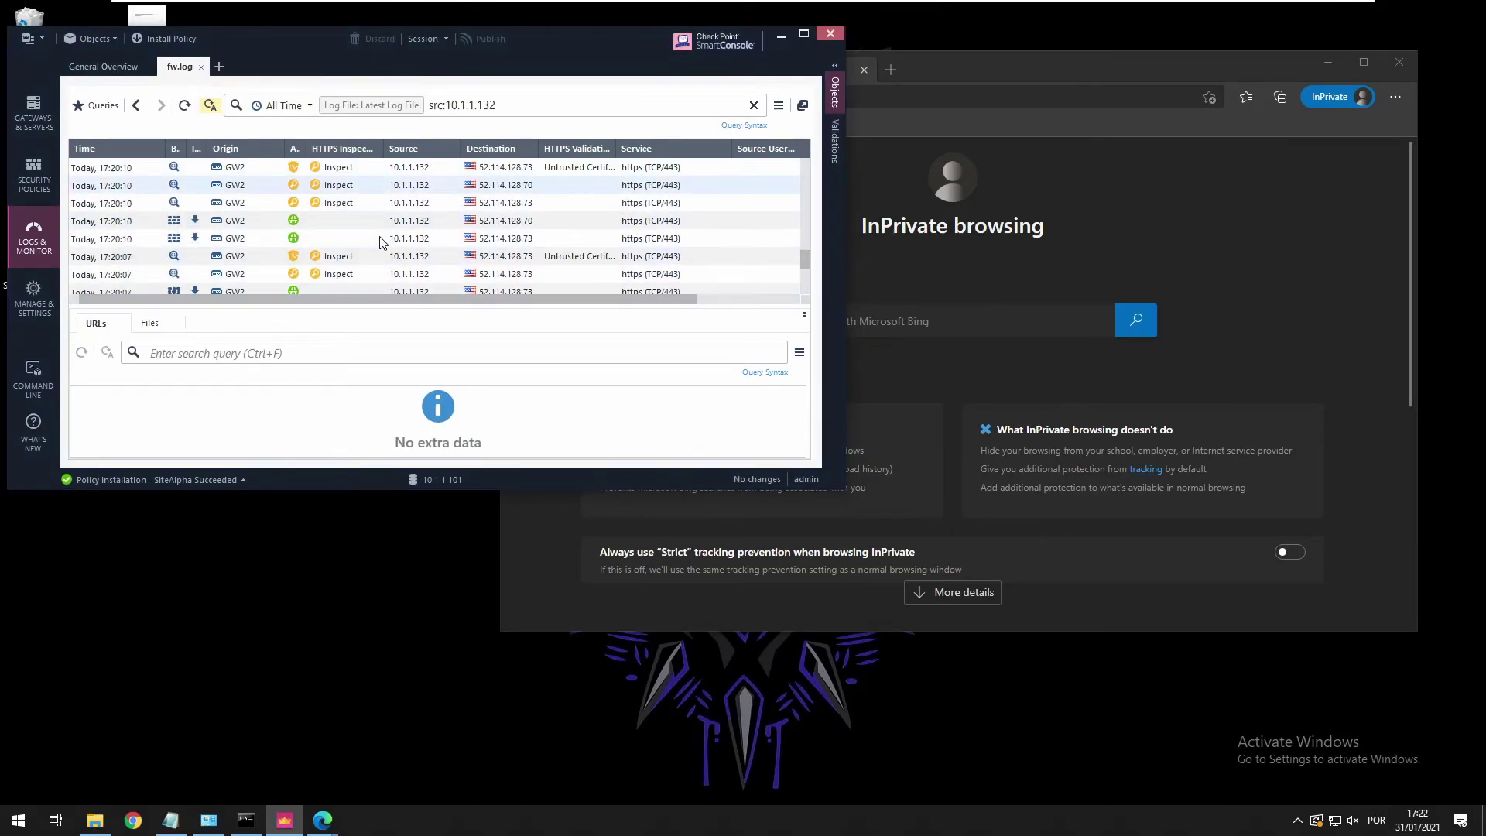
pyautogui.scroll(-4, 382, 239)
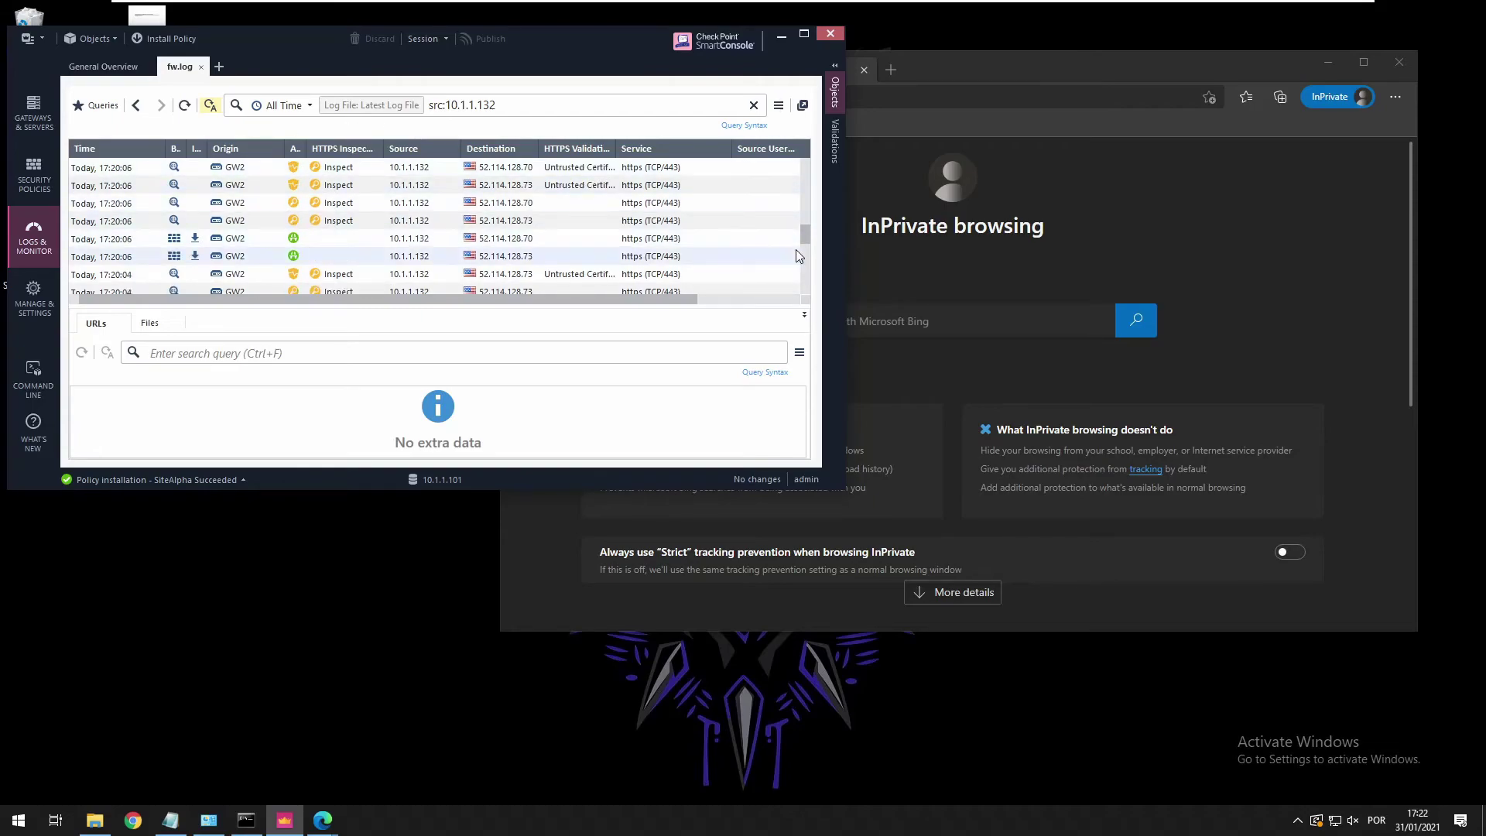
pyautogui.click(1023, 182)
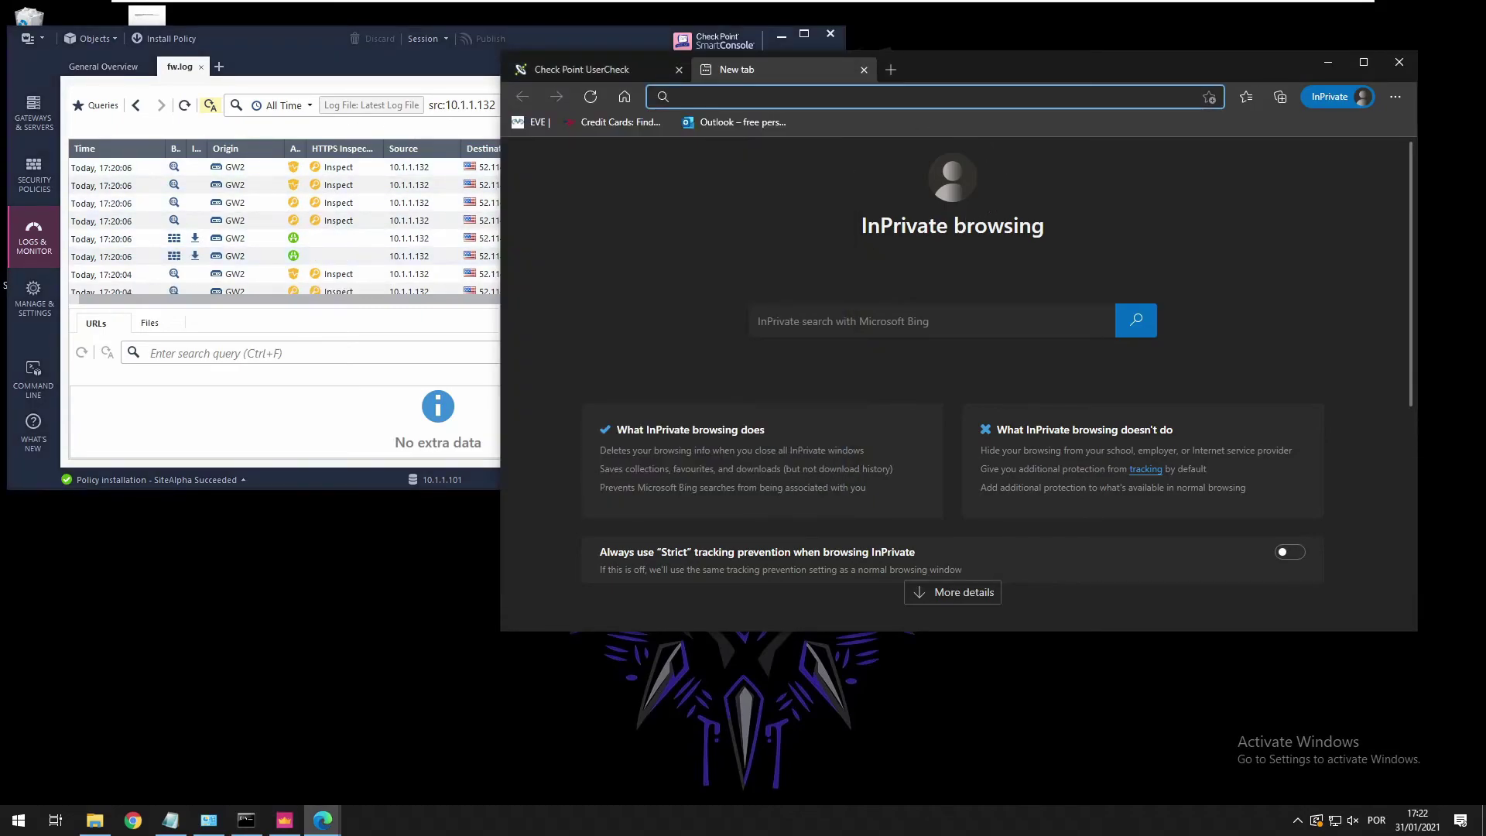
pyautogui.write('www.faceboo')
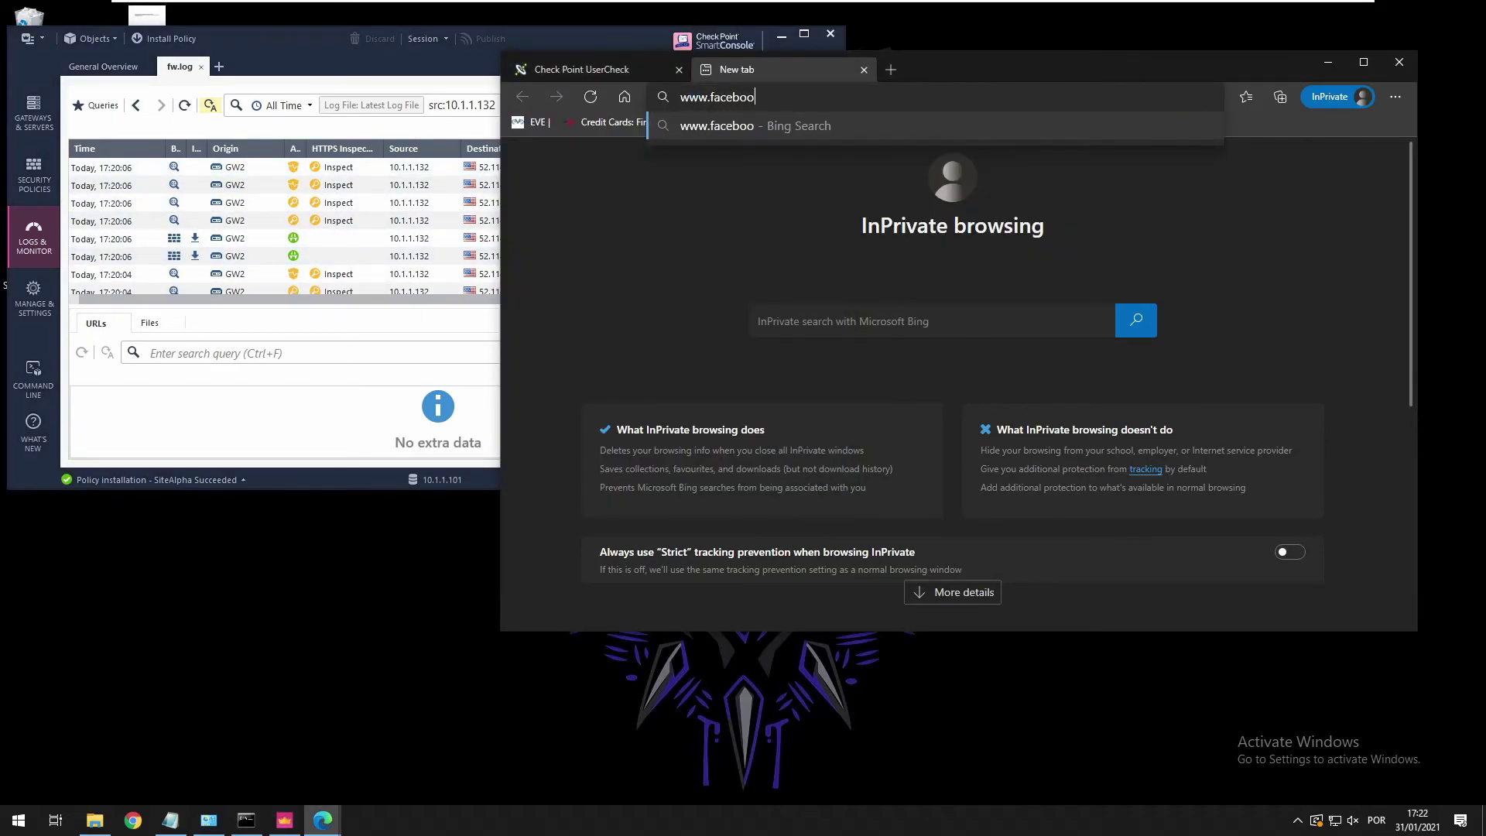
pyautogui.write('k.com')
pyautogui.press('Return')
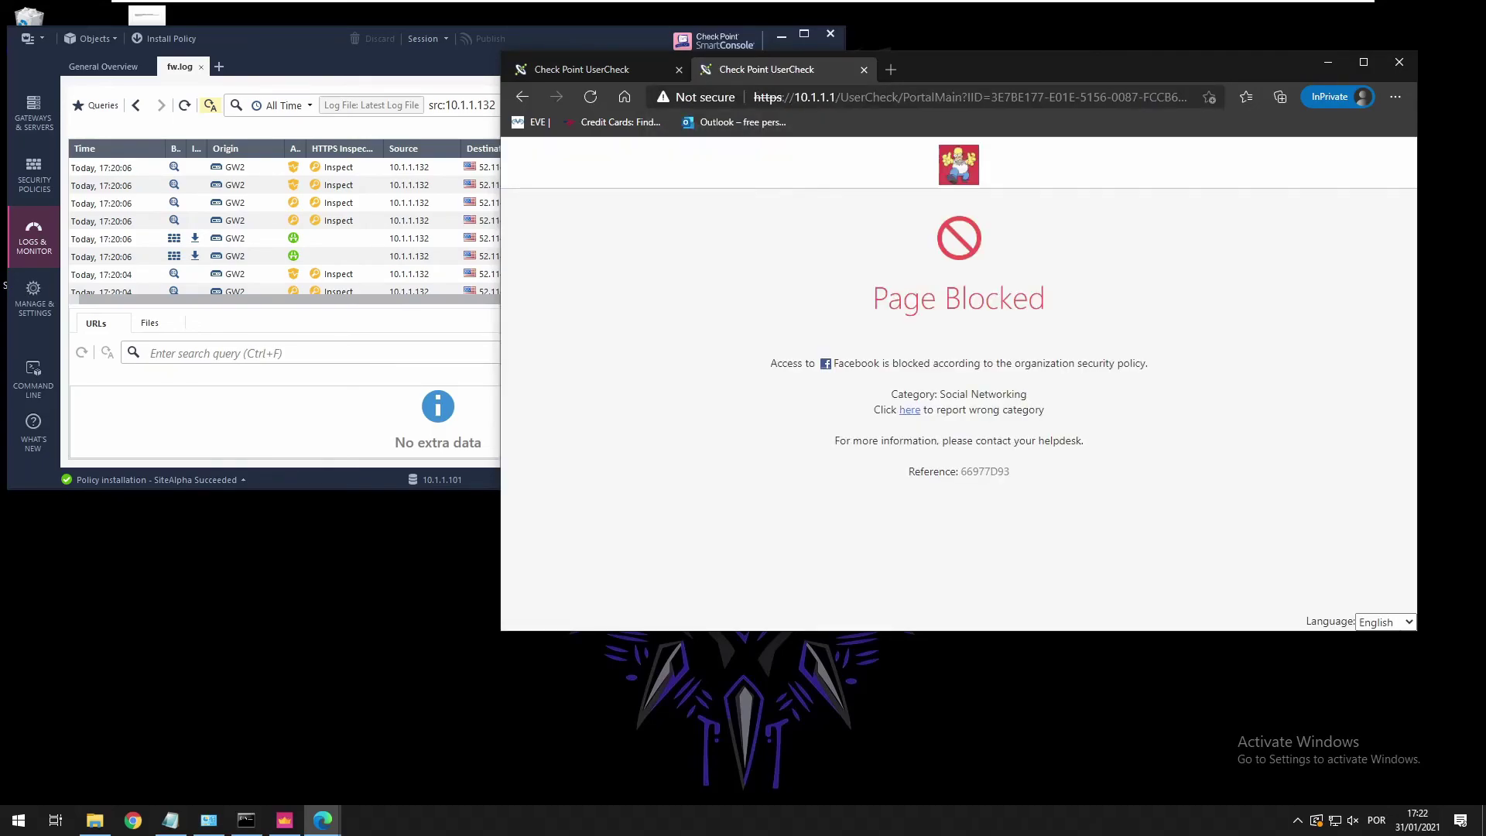
pyautogui.click(891, 67)
pyautogui.write('www.')
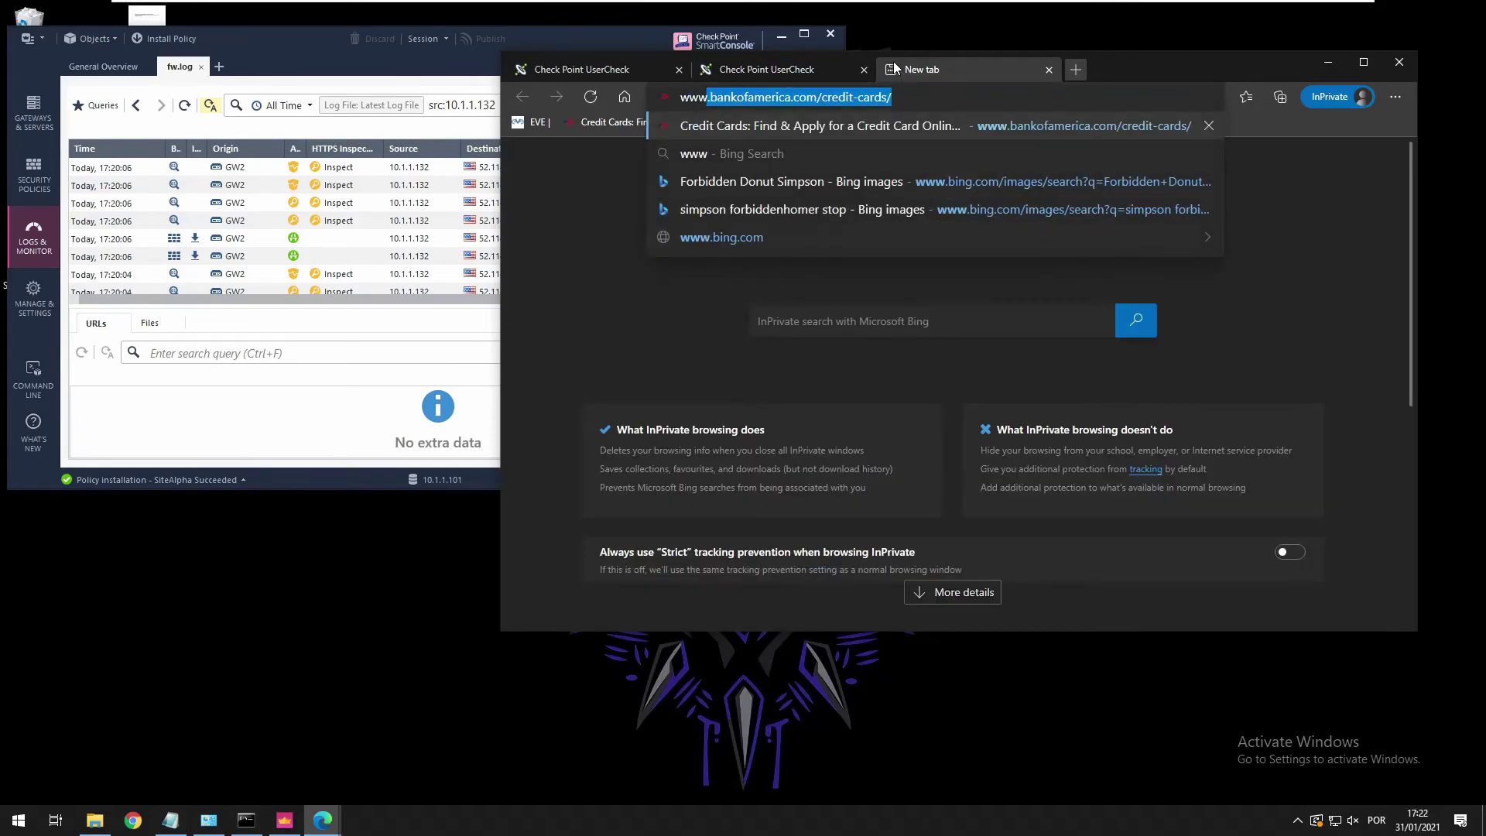
pyautogui.write('xvideos.com')
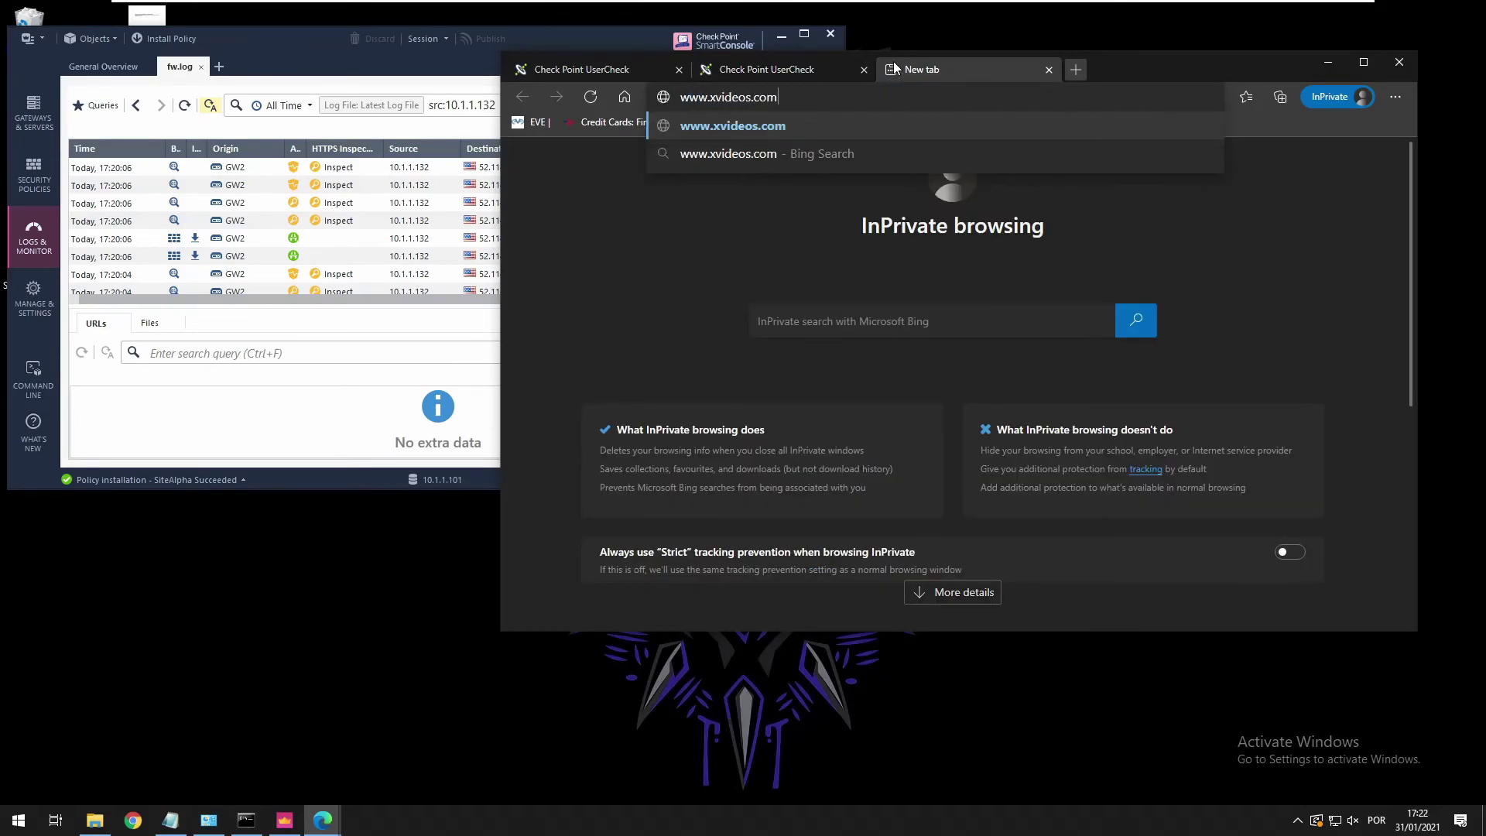
pyautogui.press('Return')
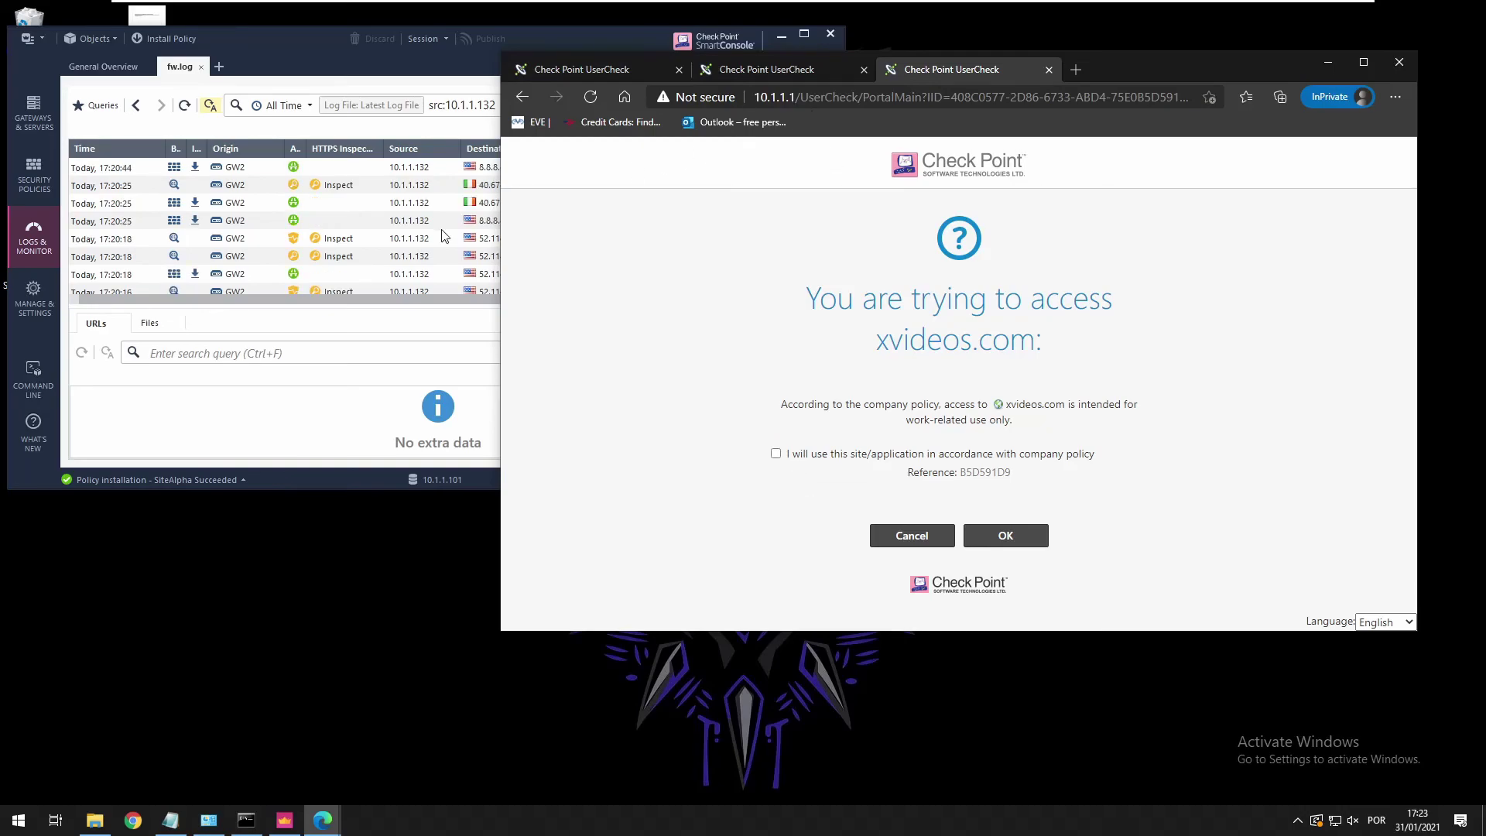
pyautogui.click(355, 206)
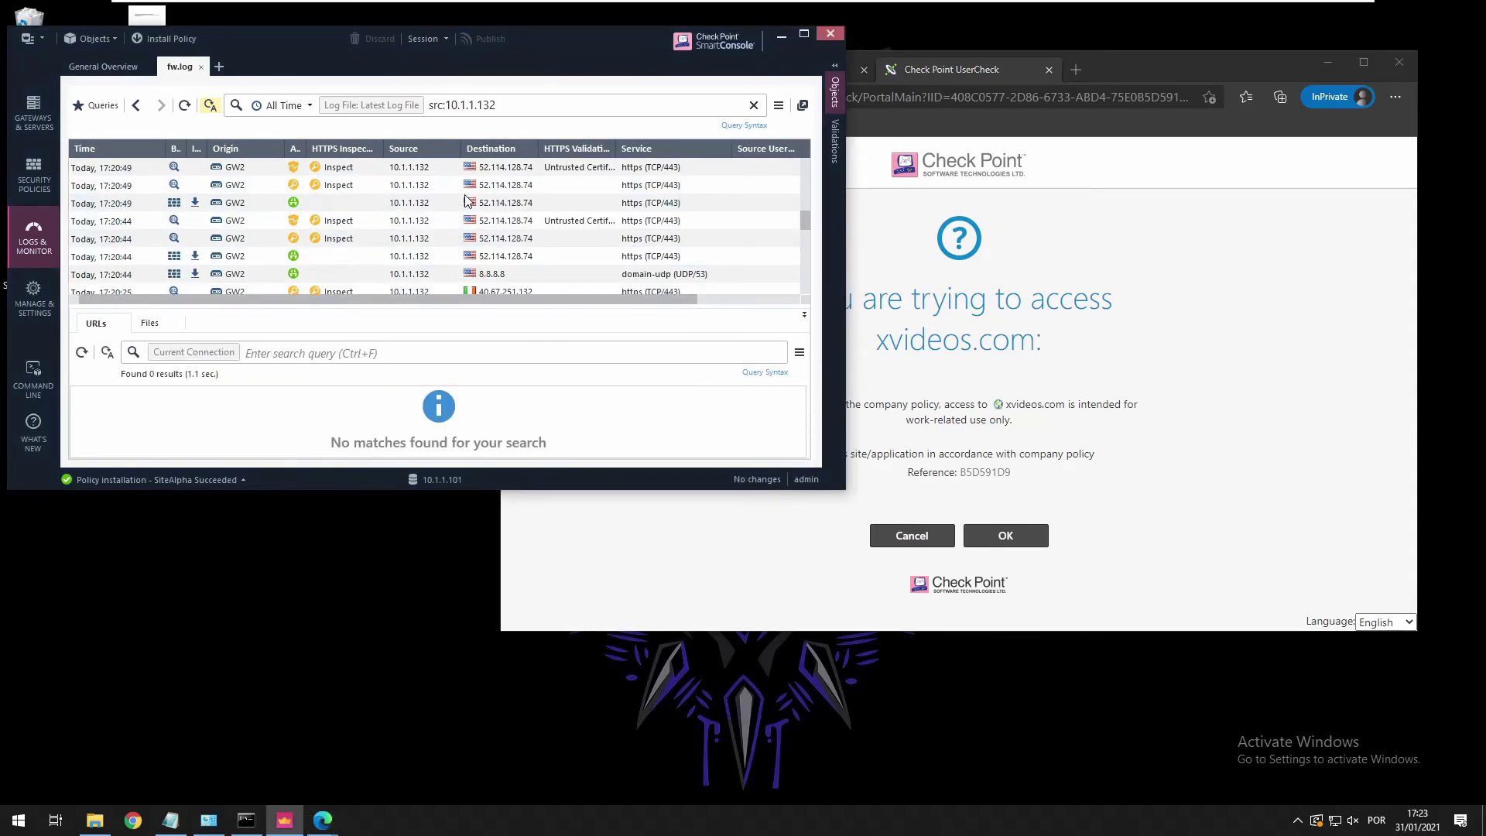
# Pause auto-refresh, open the 17:23:03 log to 204.79.197.219, and step back through earlier entries
pyautogui.click(210, 105)
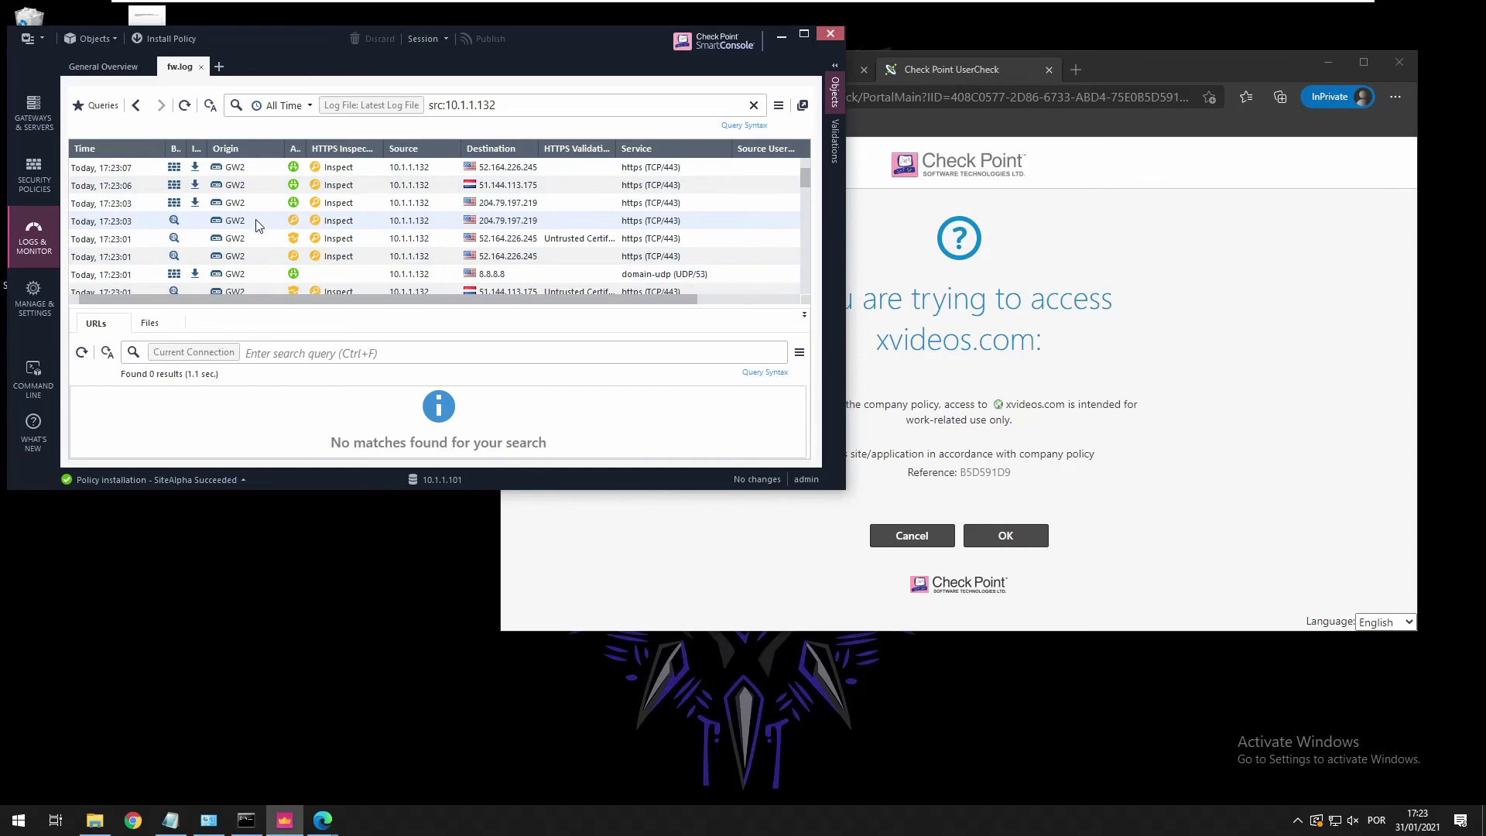
pyautogui.click(330, 226)
pyautogui.doubleClick(329, 226)
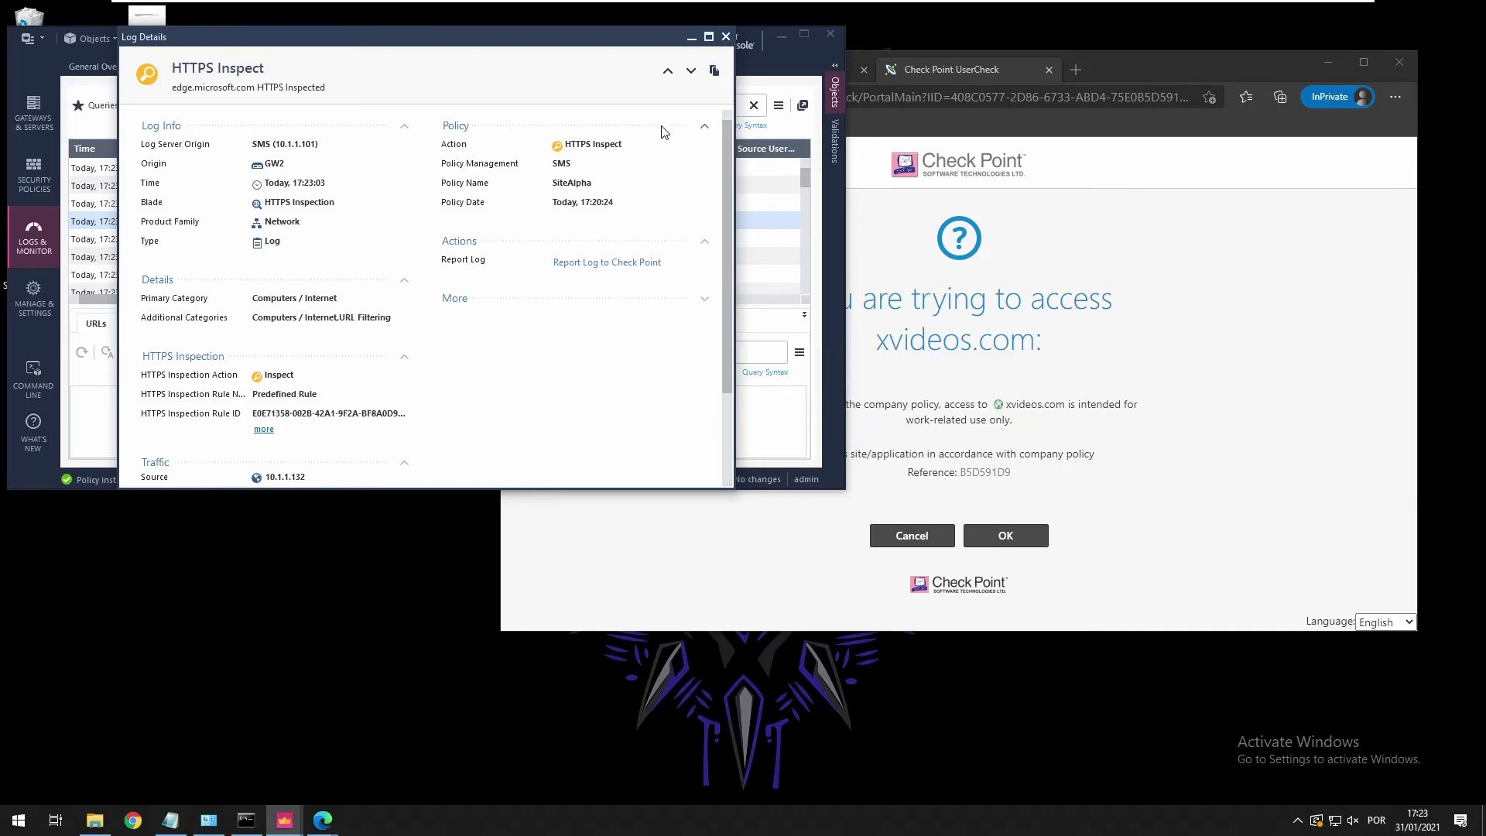
pyautogui.click(666, 73)
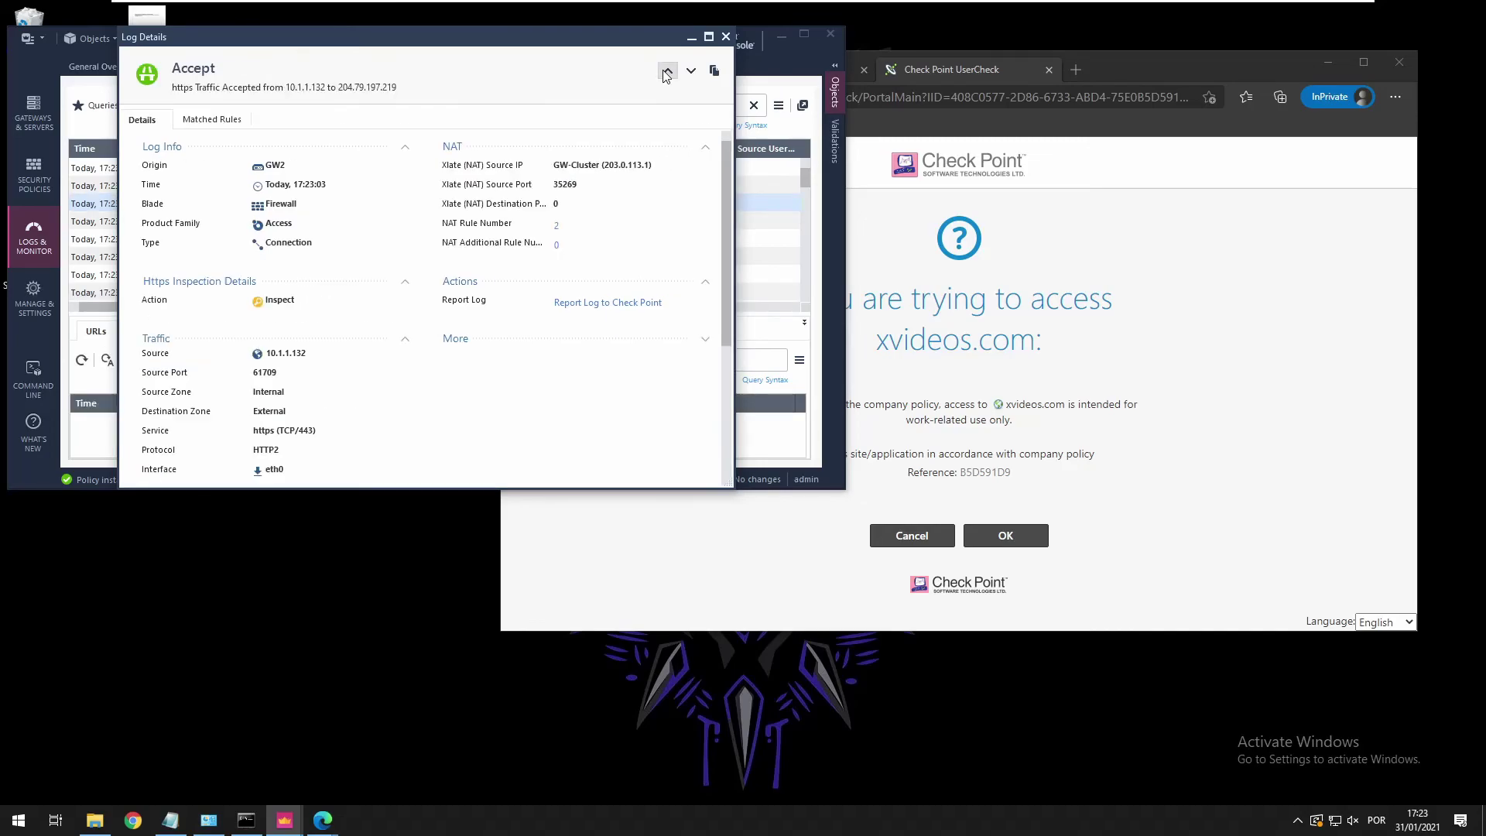
pyautogui.click(668, 81)
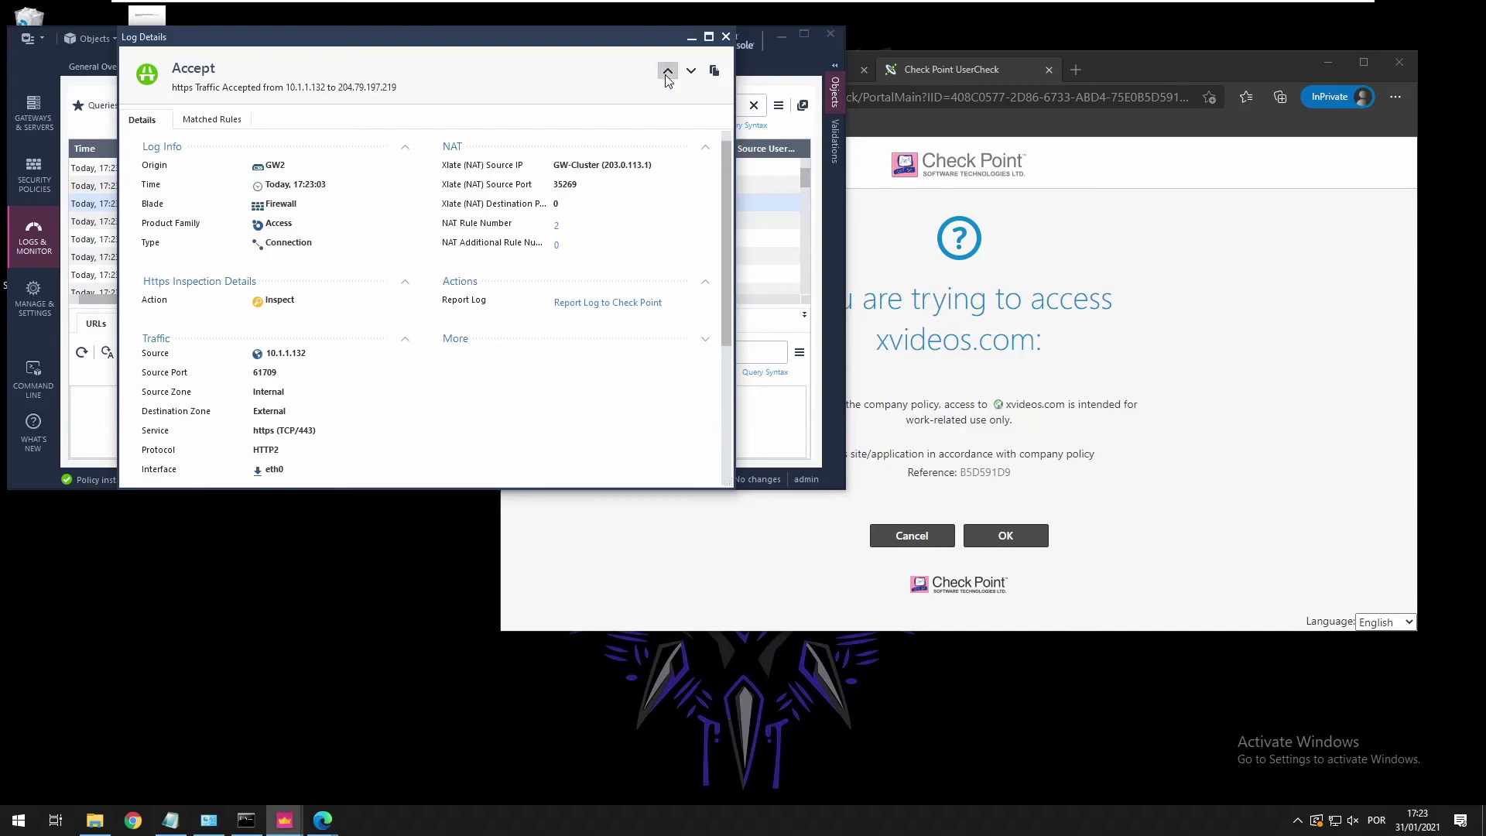
pyautogui.click(668, 73)
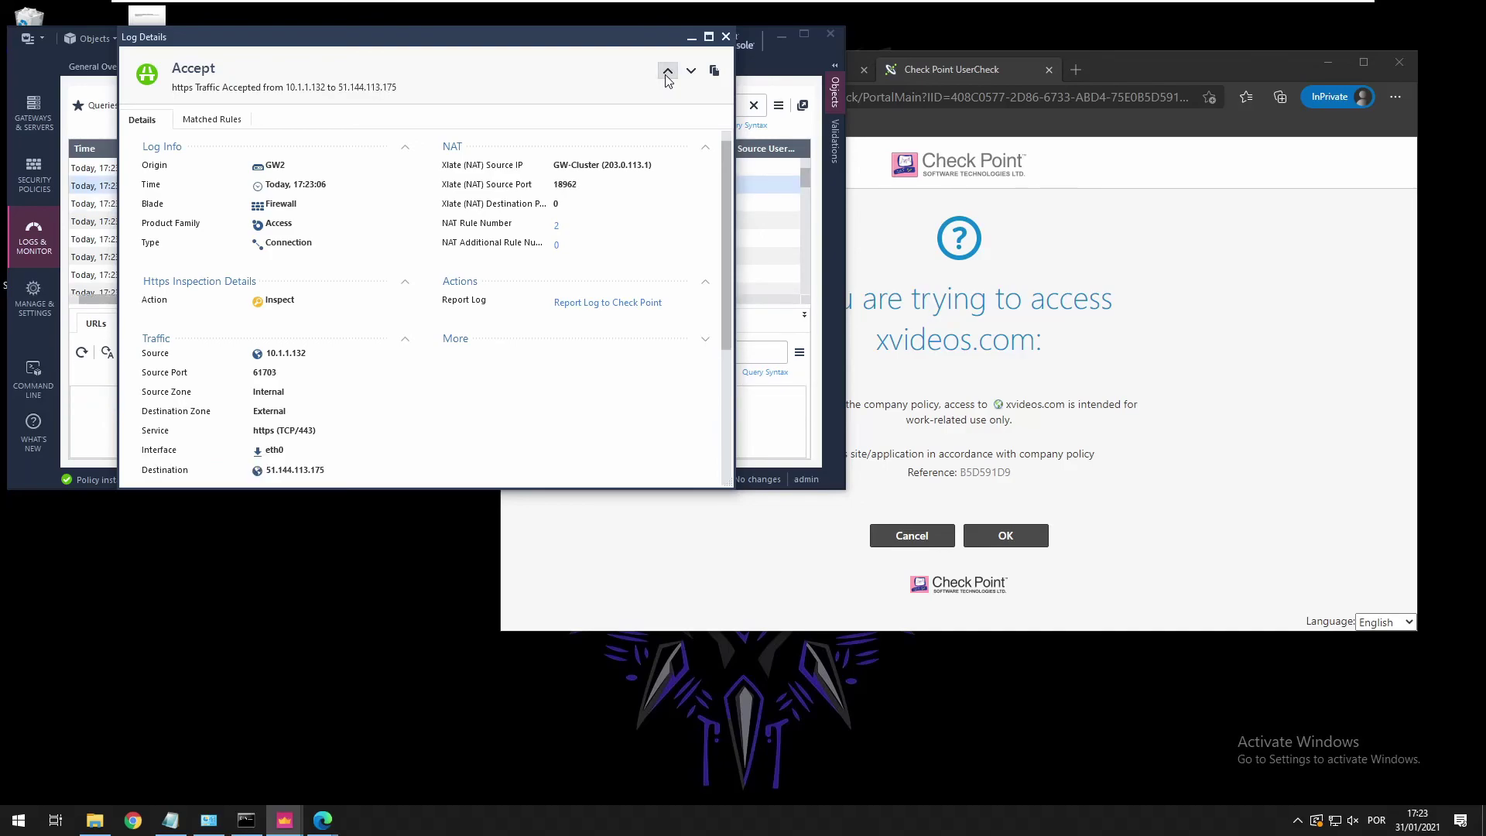
pyautogui.click(668, 72)
# Confirm the connection matched the APP-URL-CONTENT layer, then close Log Details and return to Logs
pyautogui.click(209, 123)
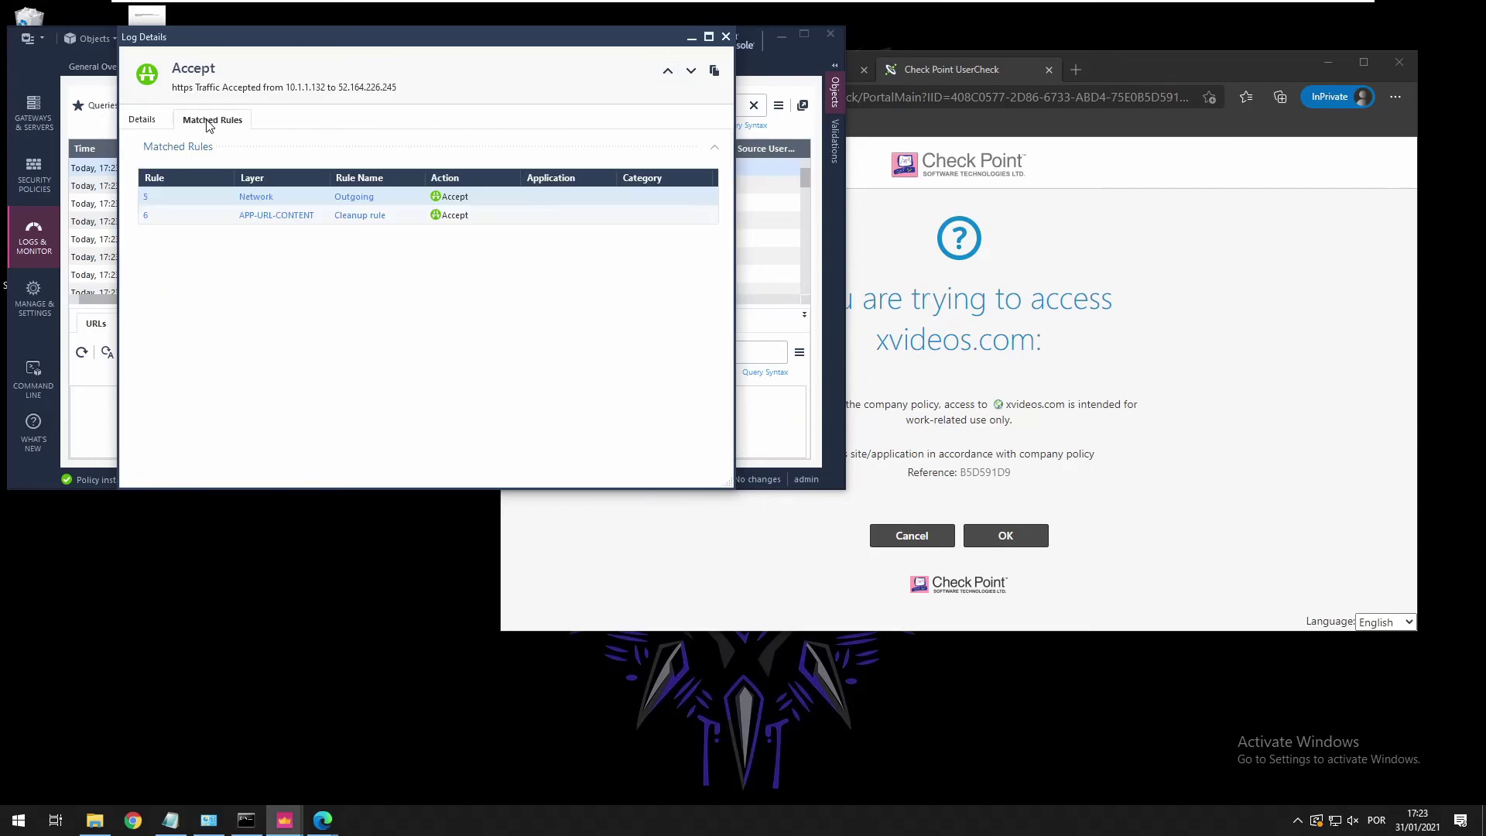
pyautogui.click(283, 220)
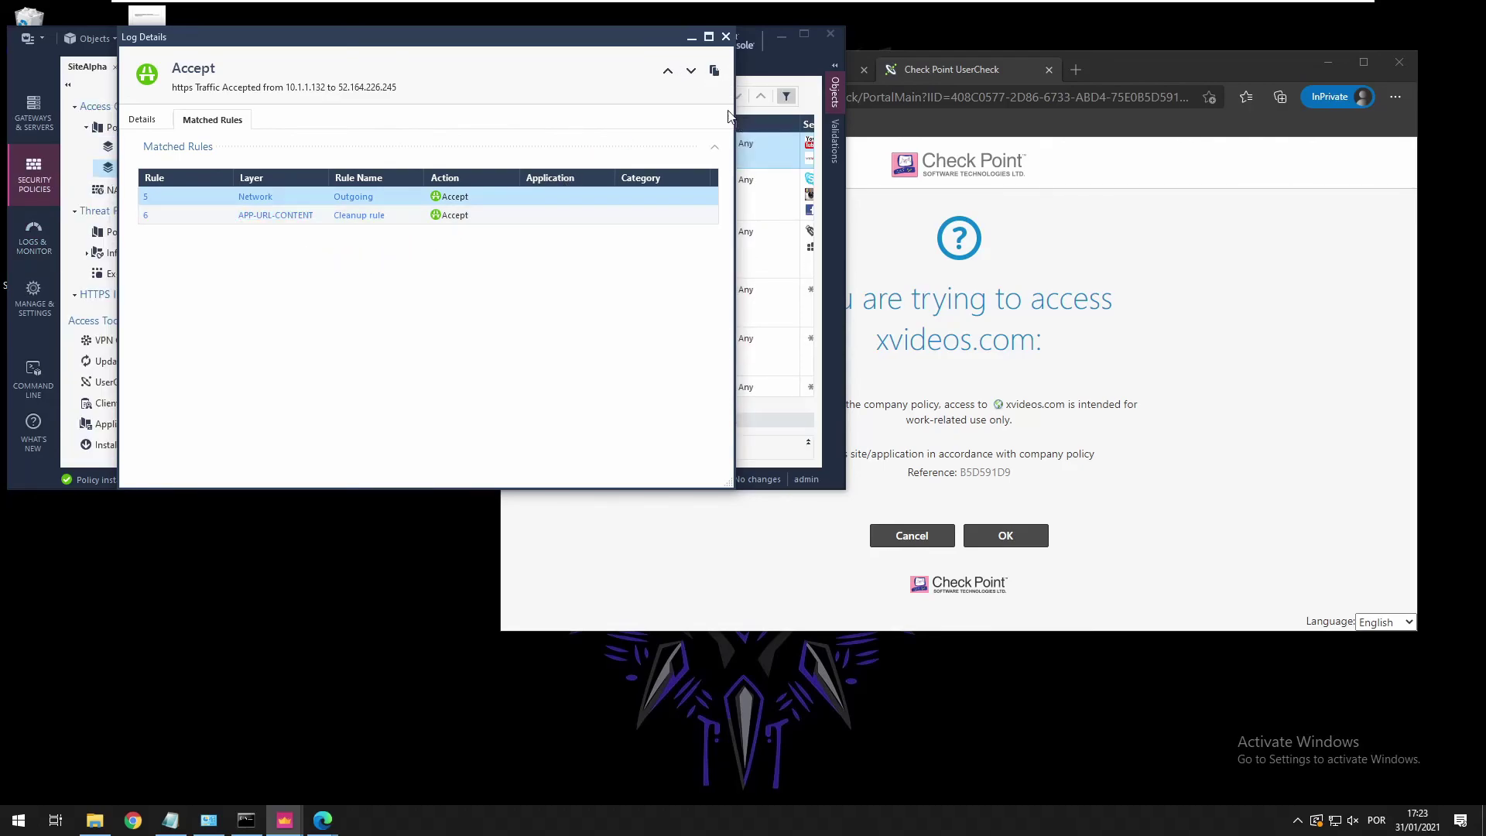
pyautogui.click(726, 38)
pyautogui.click(37, 244)
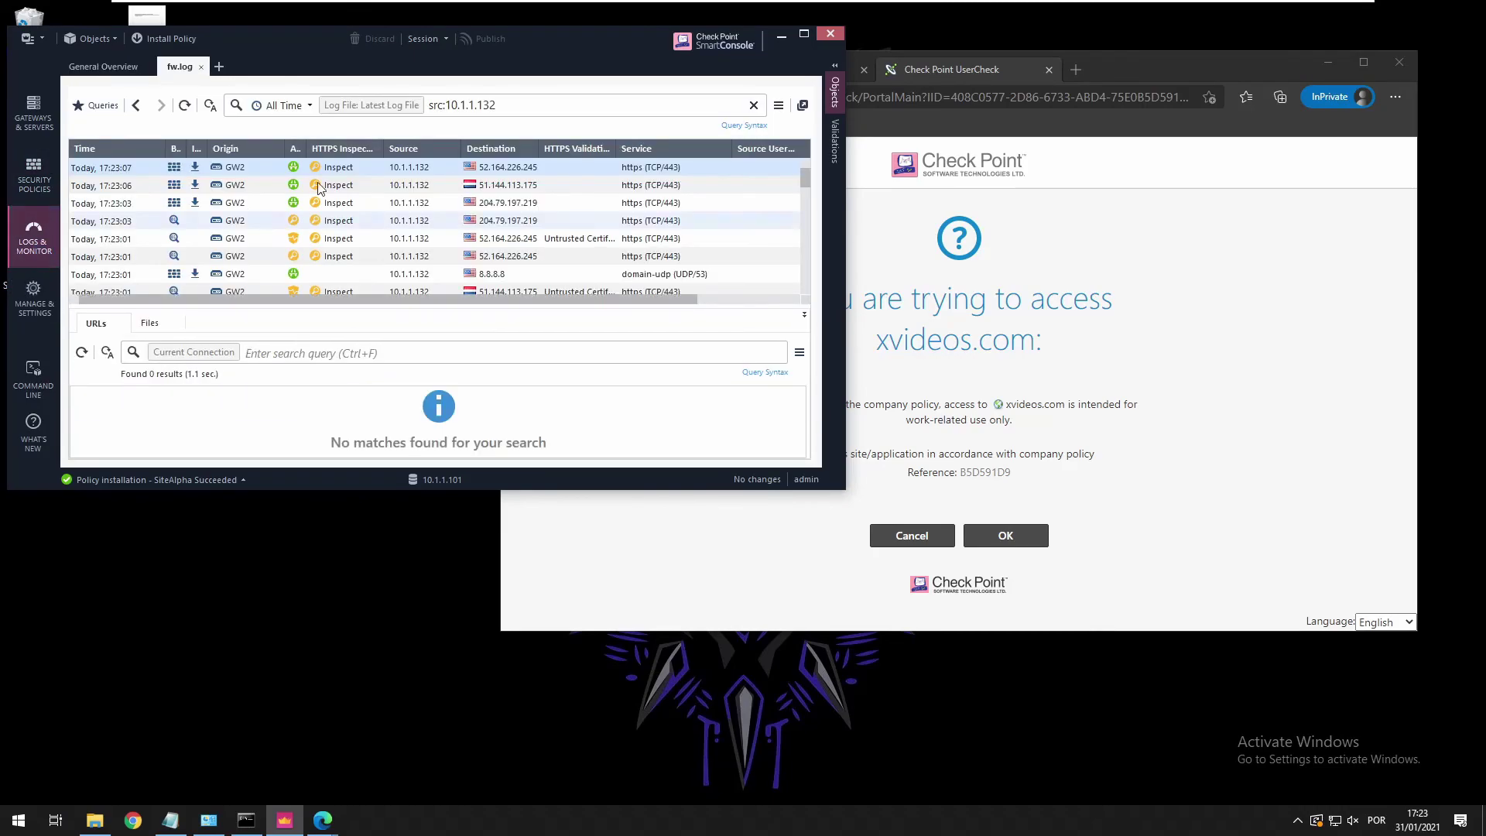
# Open the 17:23:00 Ask User log to 185.88.181.8 and check its matched rule and Policy section
pyautogui.click(354, 203)
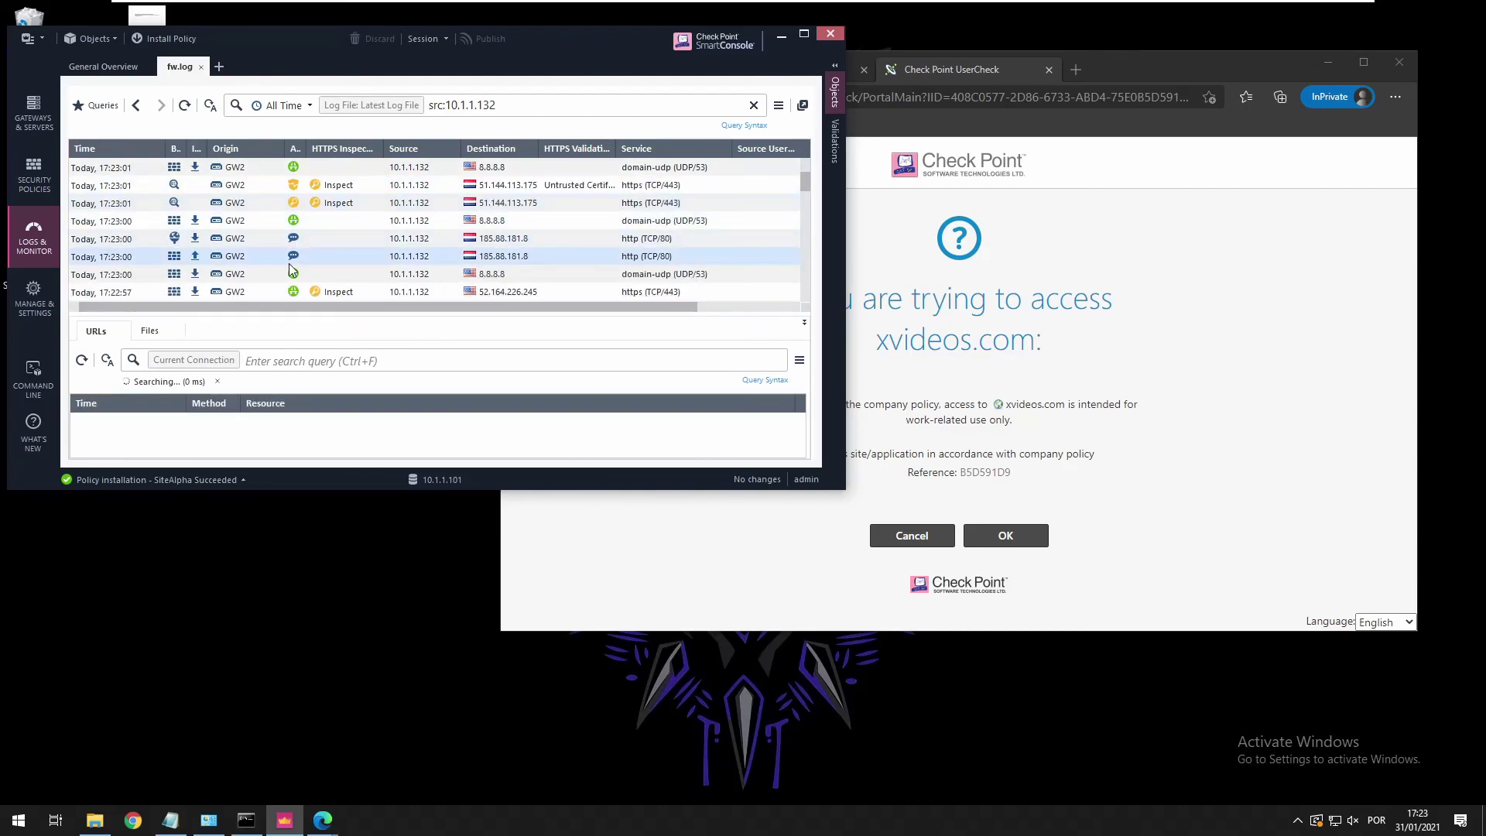
pyautogui.doubleClick(290, 262)
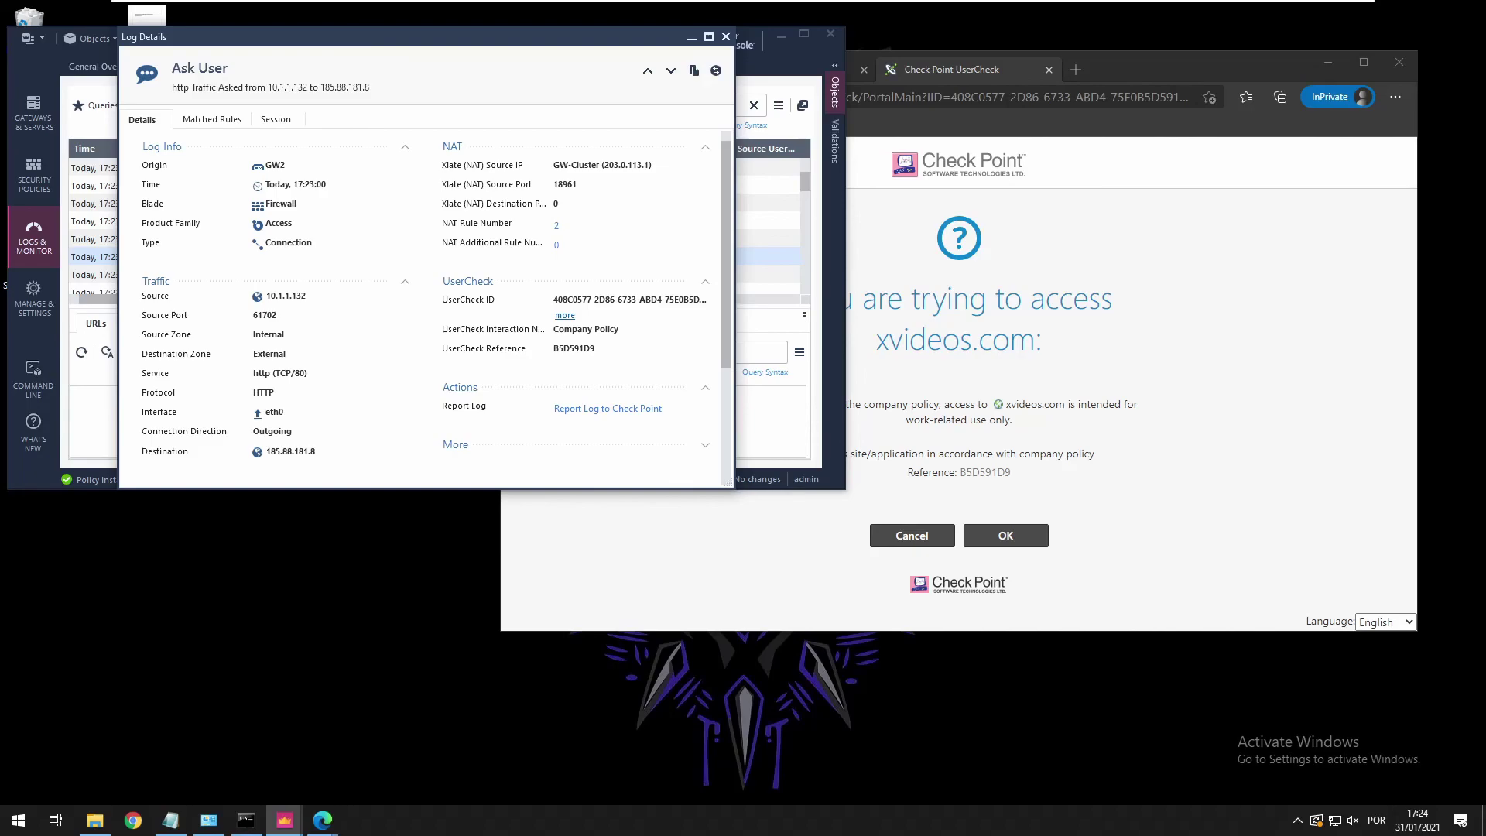
pyautogui.click(228, 122)
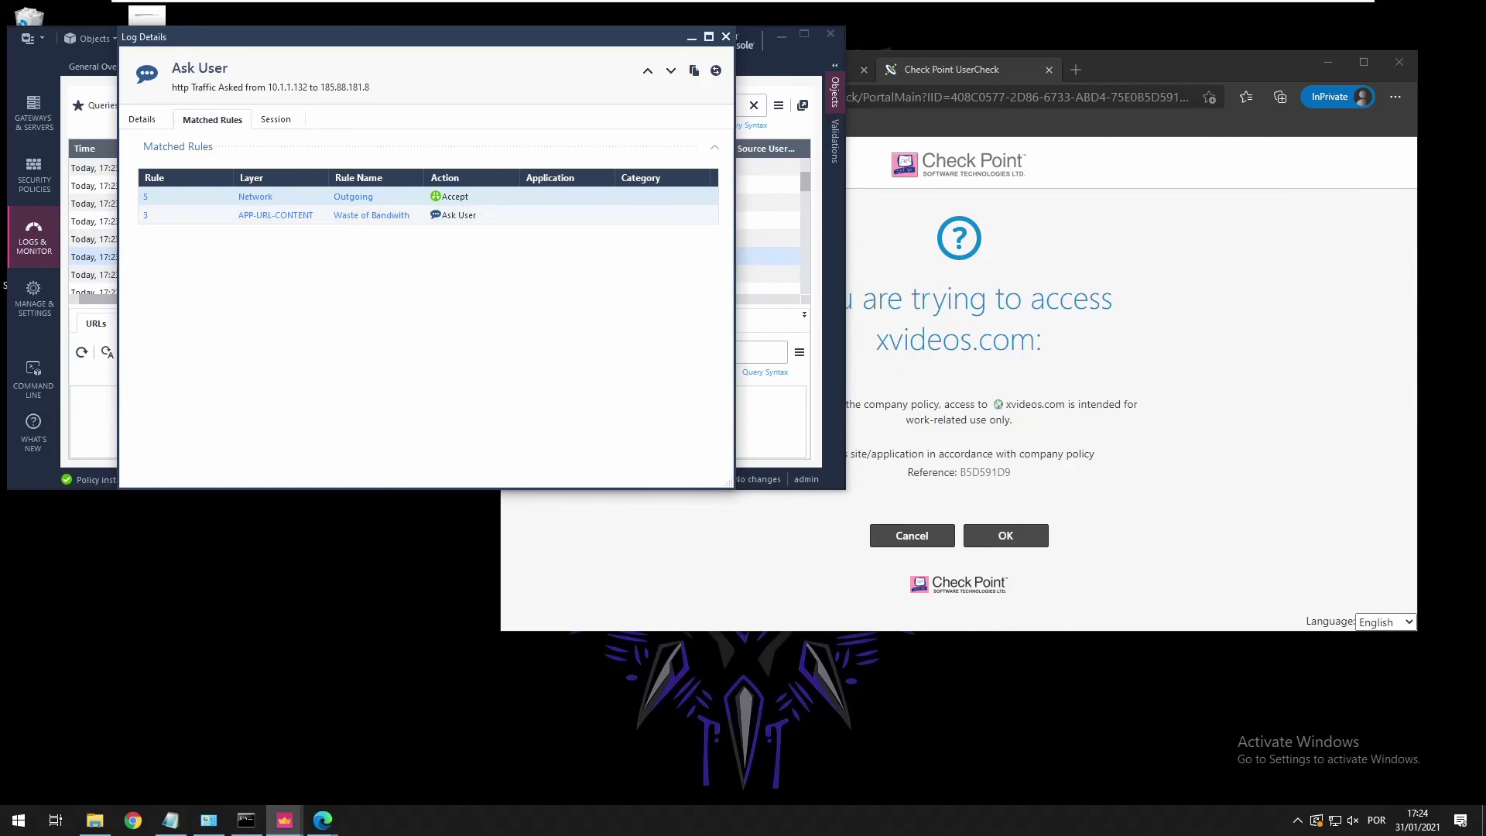
pyautogui.click(154, 122)
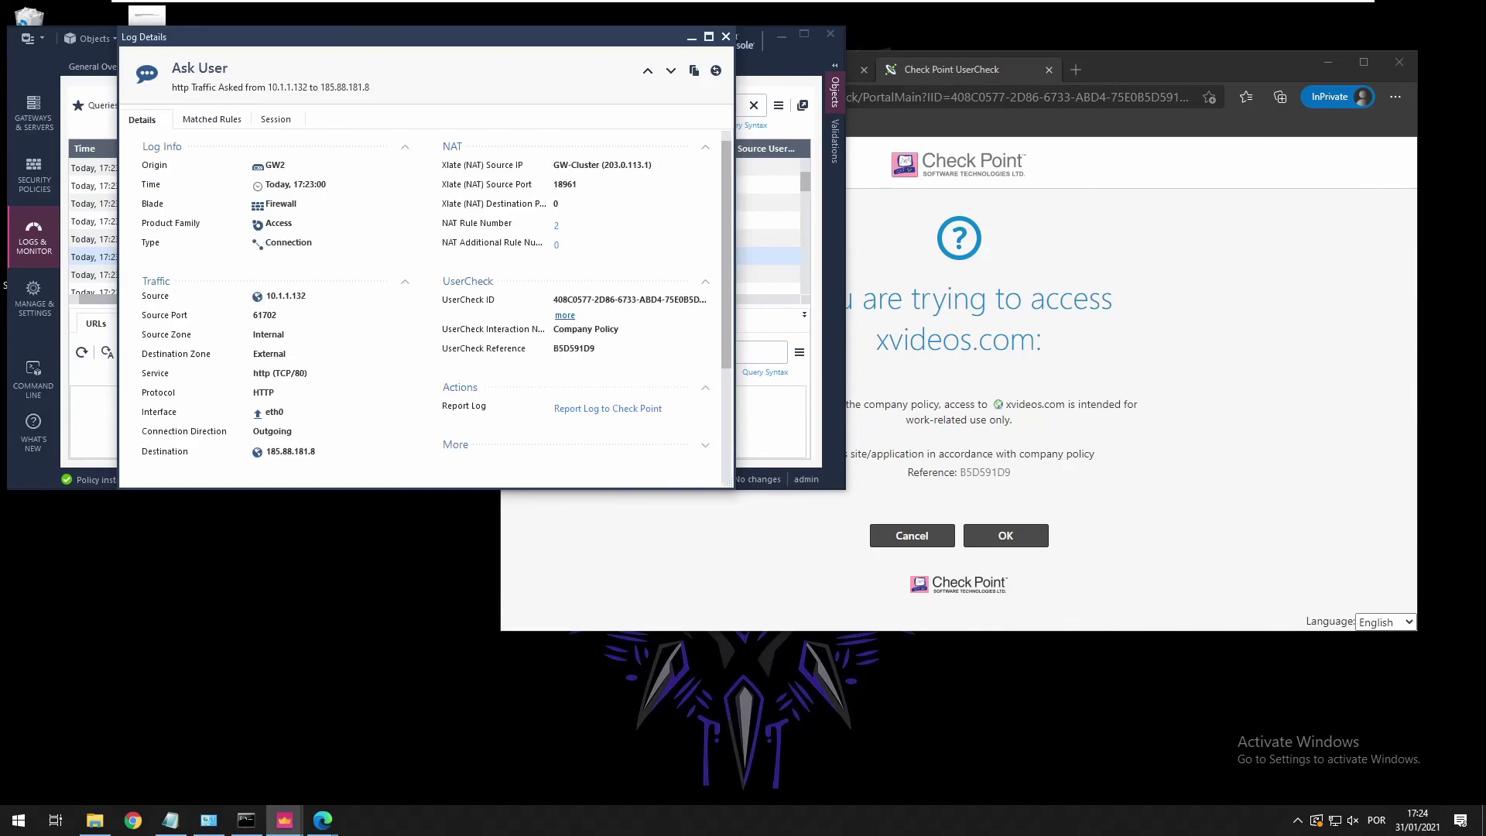
pyautogui.scroll(-3, 299, 351)
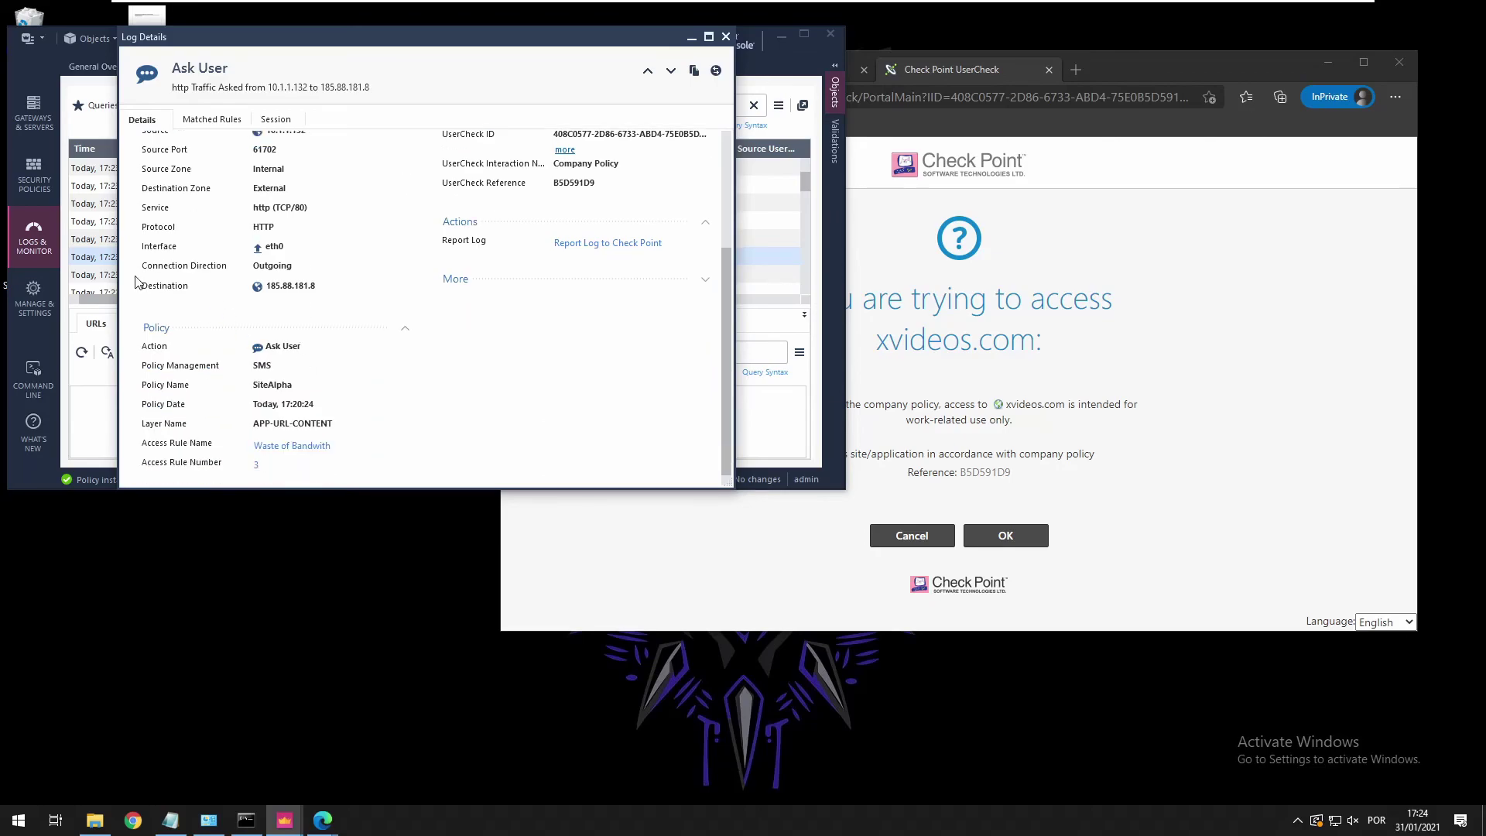